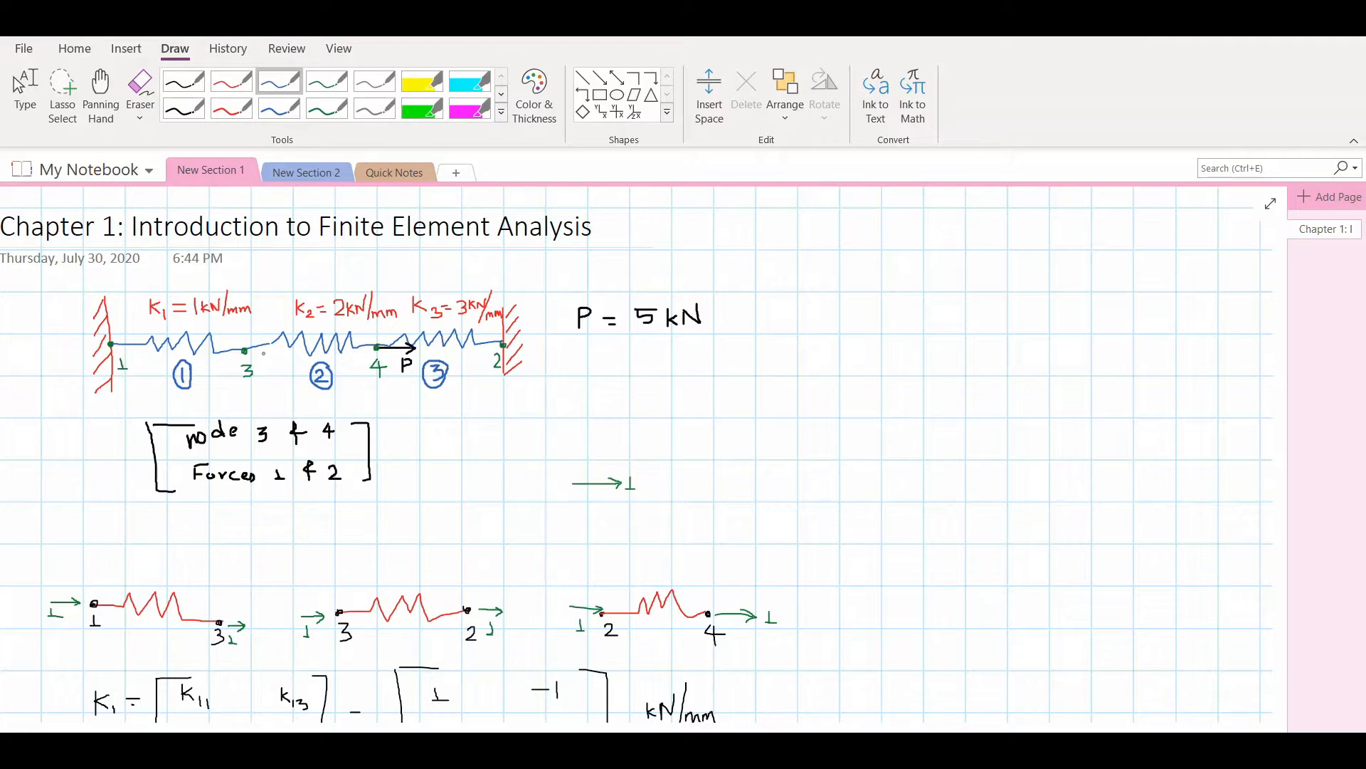
# Review the existing spring-system notes, from the problem sketch and stiffness matrices to the displacement and reaction force results
pyautogui.scroll(-10, 263, 353)
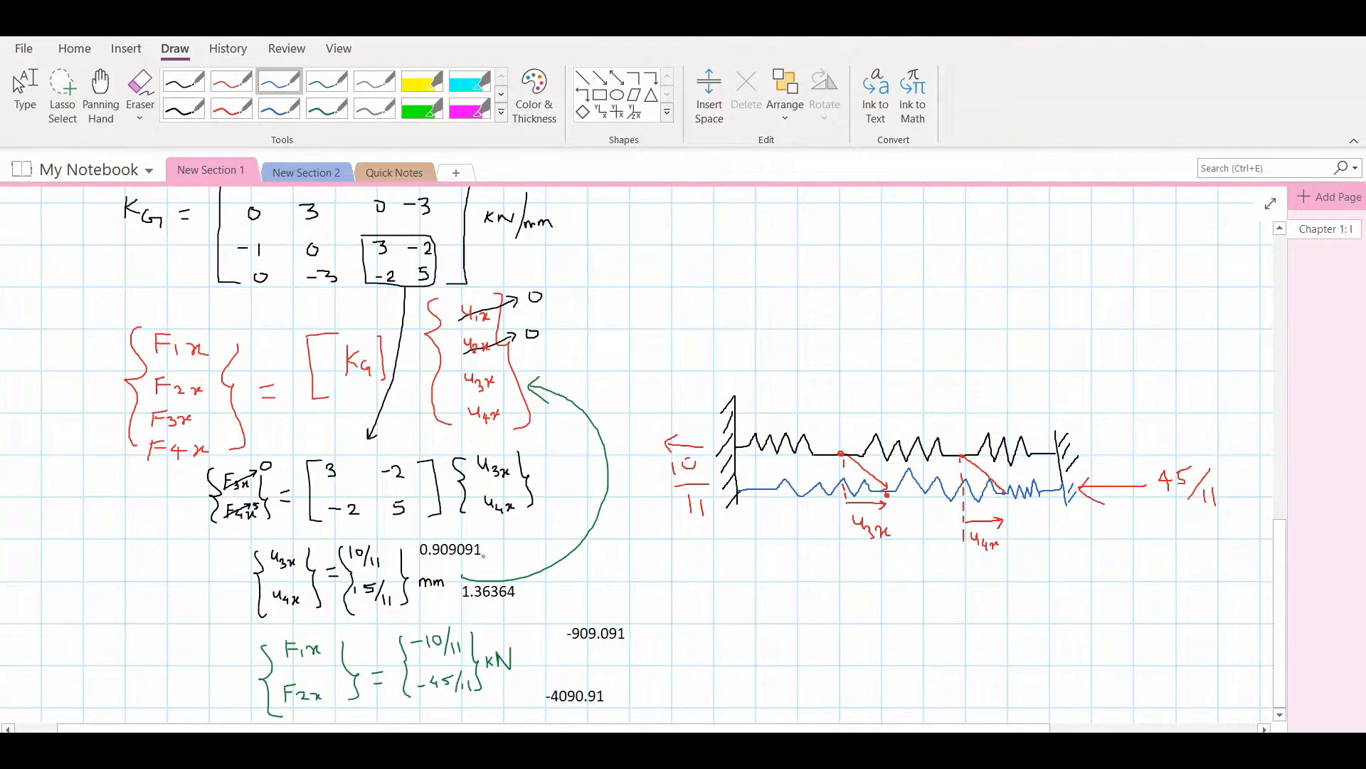
pyautogui.scroll(15, 484, 555)
pyautogui.scroll(-3, 516, 459)
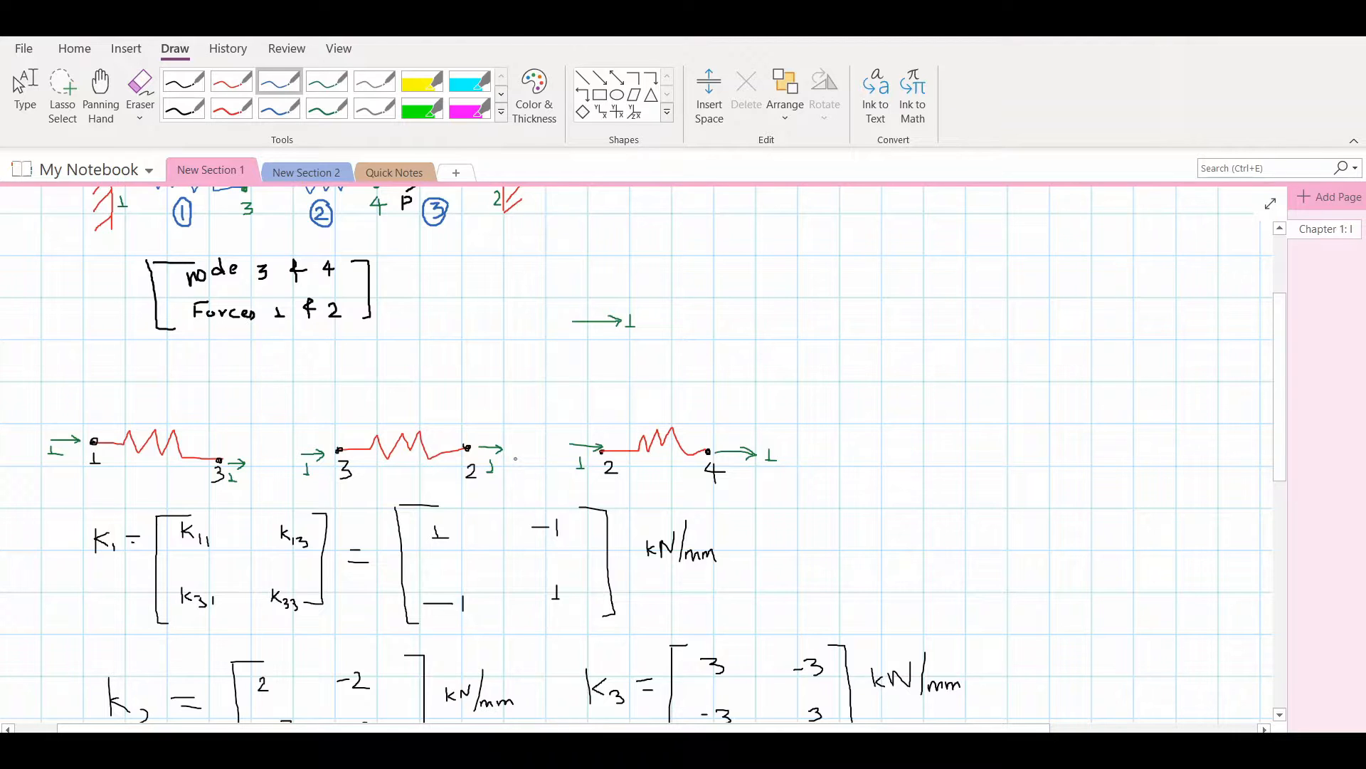
pyautogui.scroll(-2, 515, 459)
pyautogui.scroll(-2, 515, 459)
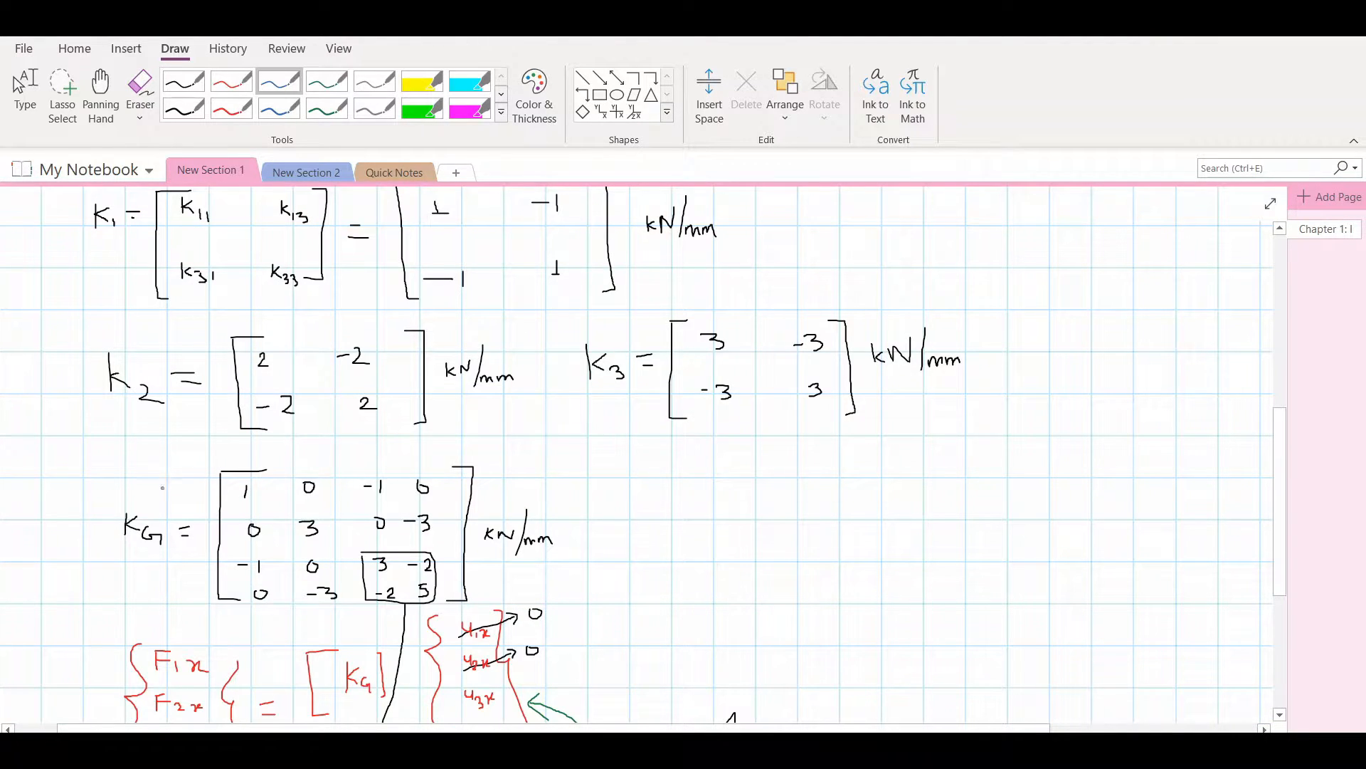
pyautogui.scroll(6, 486, 586)
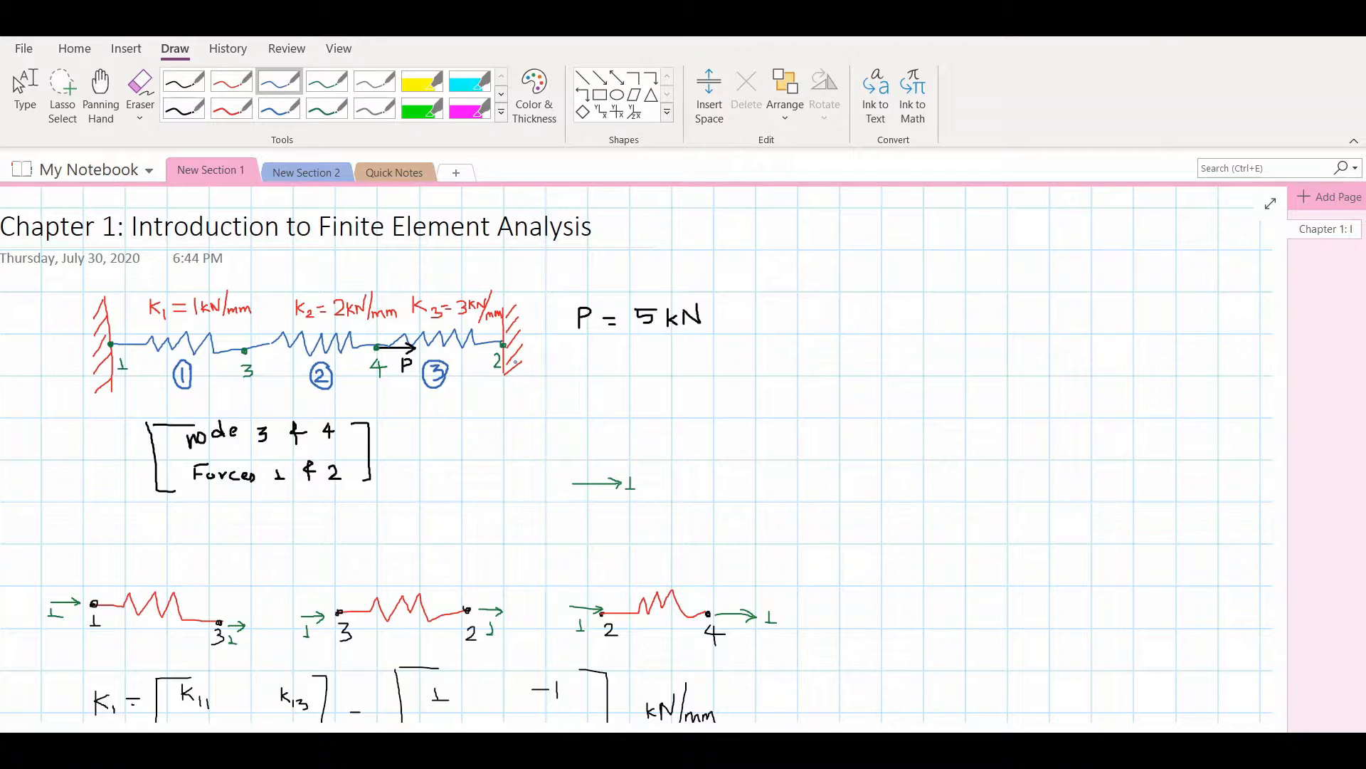
pyautogui.scroll(-10, 515, 362)
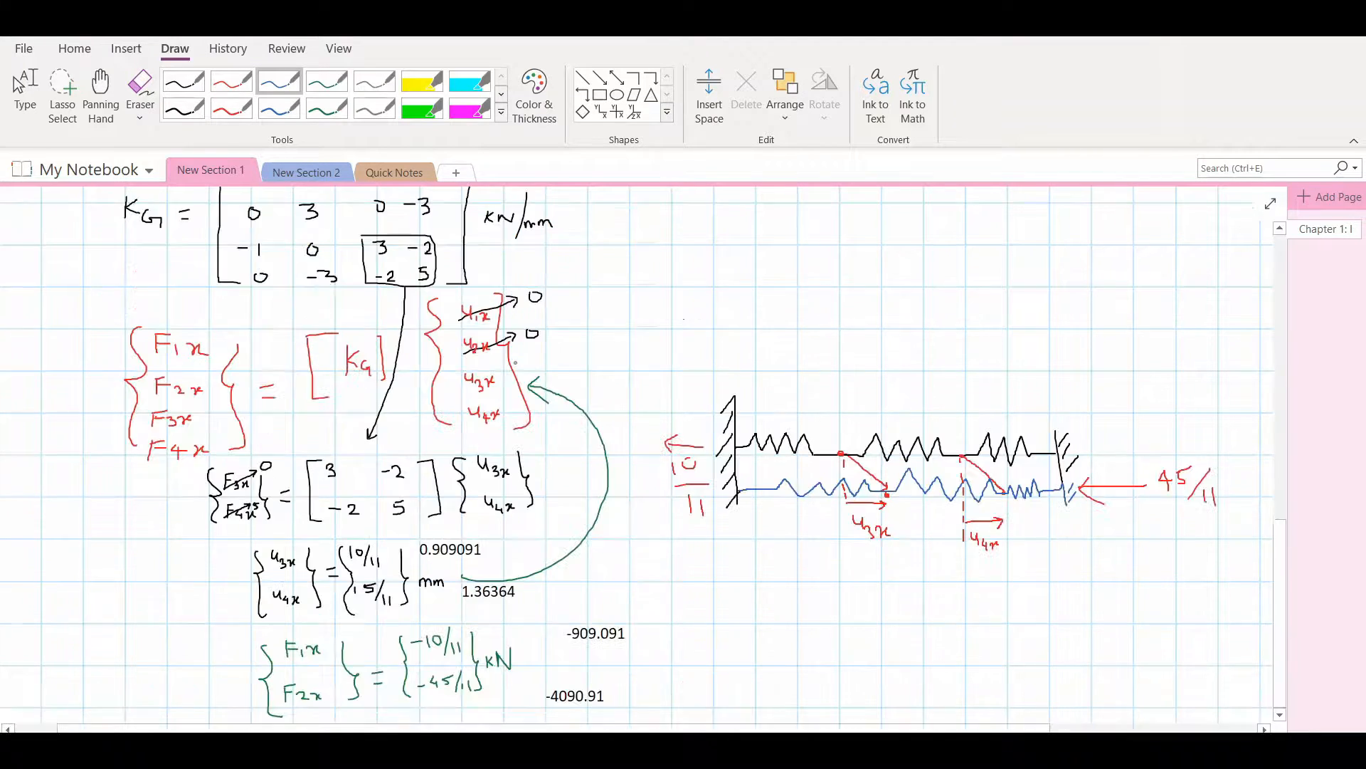
pyautogui.keyDown('ctrl'); pyautogui.scroll(-6, 457, 372); pyautogui.keyUp('ctrl')
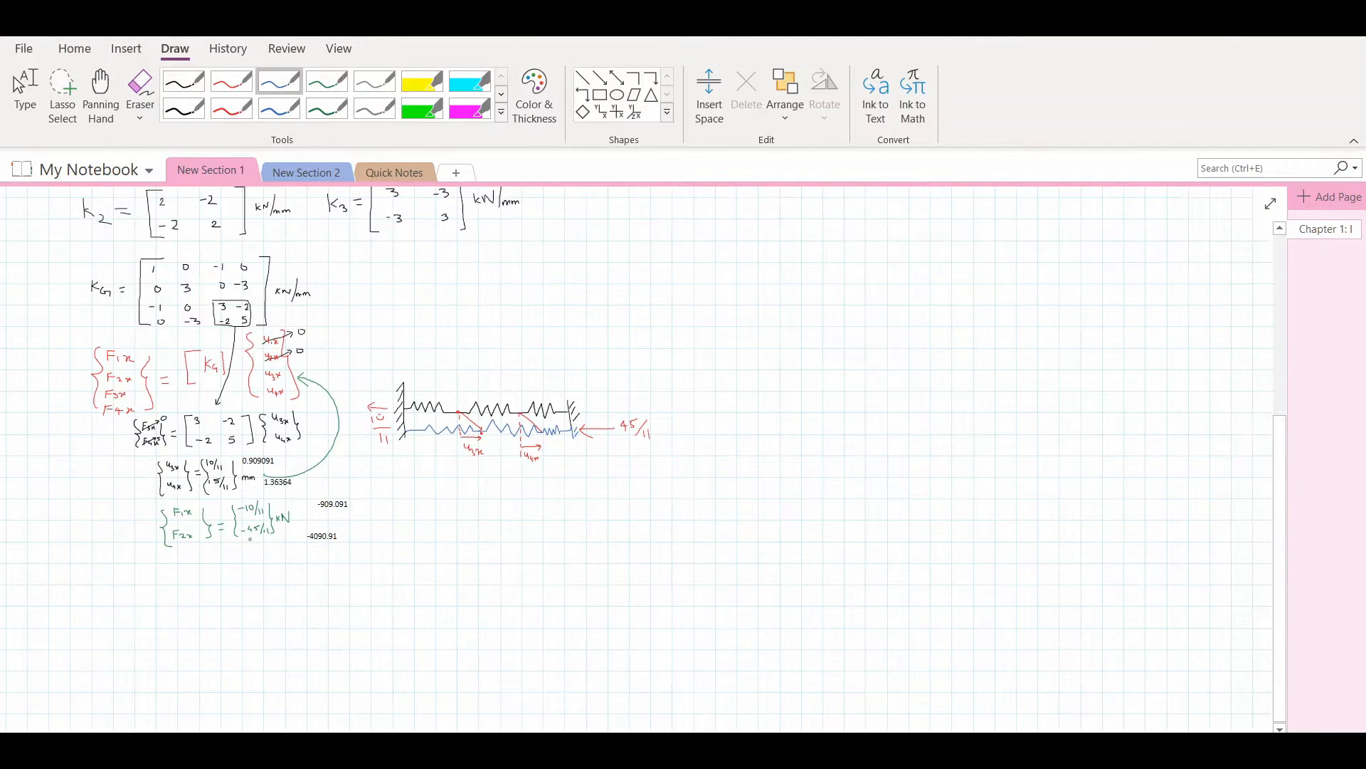
pyautogui.keyDown('ctrl'); pyautogui.scroll(-3, 220, 528); pyautogui.keyUp('ctrl')
pyautogui.keyDown('ctrl'); pyautogui.scroll(6, 79, 681); pyautogui.keyUp('ctrl')
pyautogui.hscroll(-2, 76, 683)
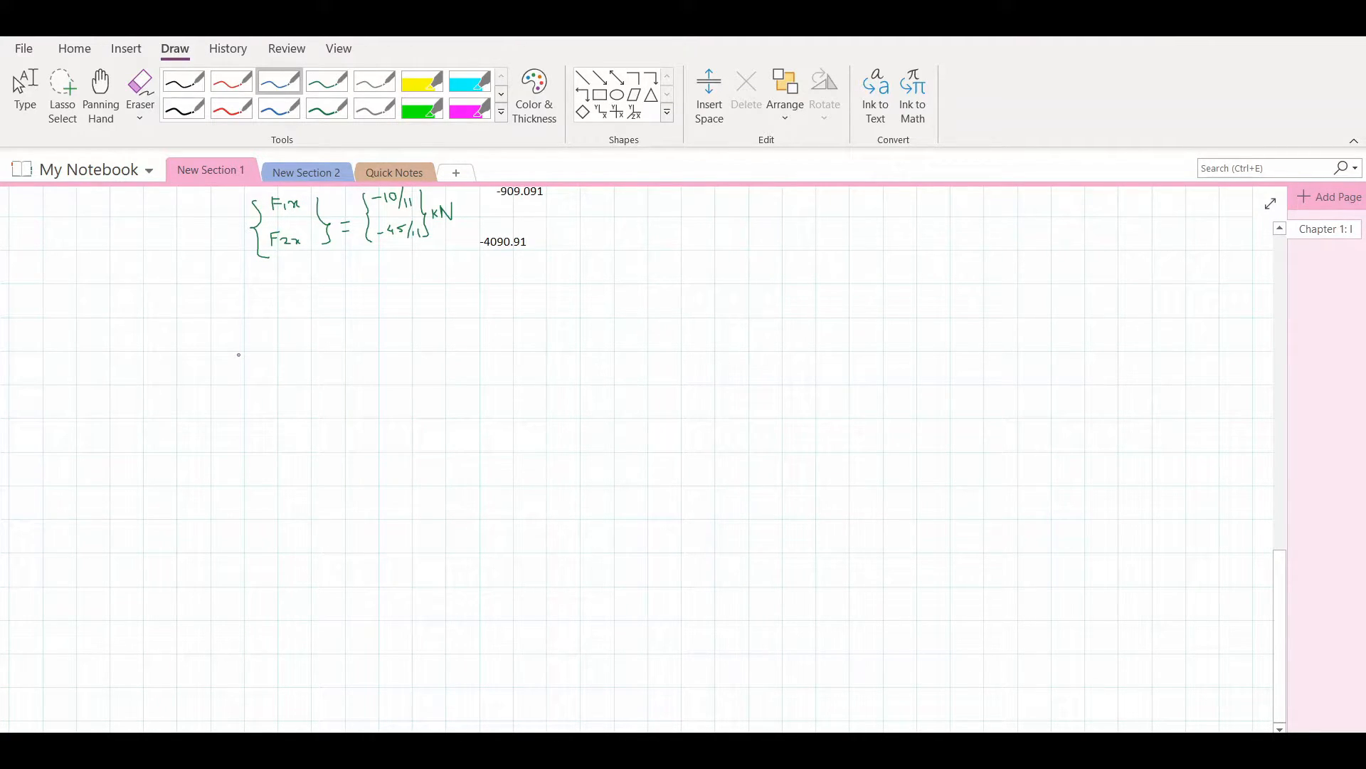
# Place a copy of the three-spring problem sketch, its load value and the node notes in the blank area below the force results
pyautogui.scroll(20, 255, 388)
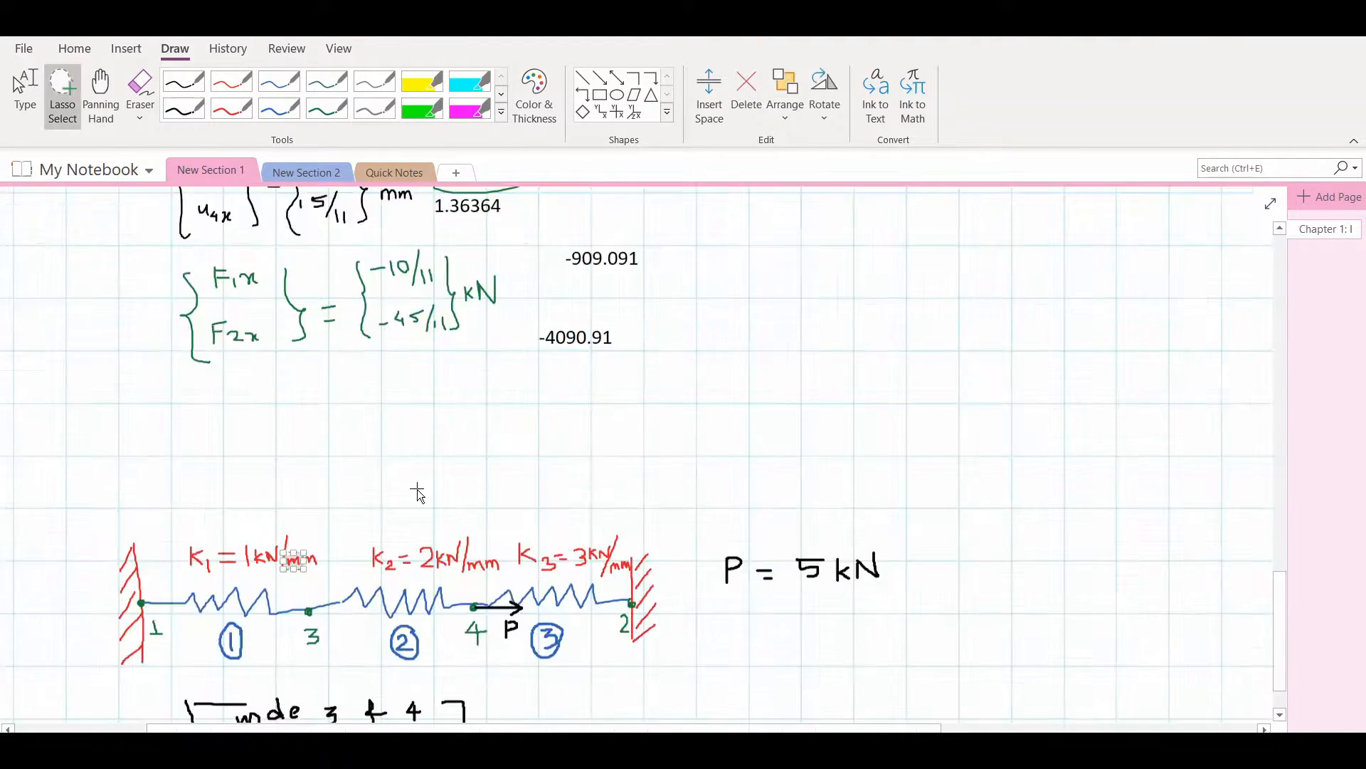
pyautogui.scroll(-1, 427, 491)
pyautogui.press('Escape')
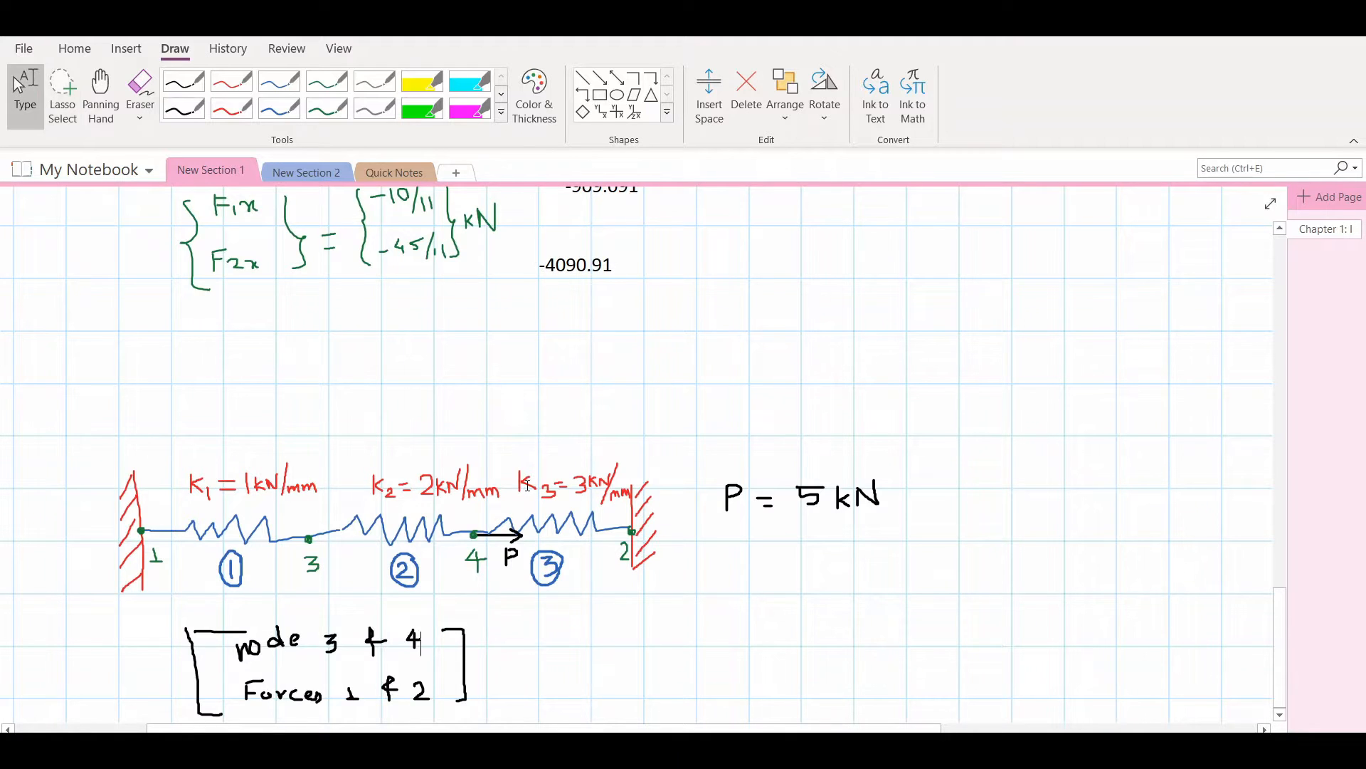
pyautogui.keyDown('ctrl'); pyautogui.scroll(-8, 527, 484); pyautogui.keyUp('ctrl')
pyautogui.keyDown('ctrl'); pyautogui.scroll(6, 175, 717); pyautogui.keyUp('ctrl')
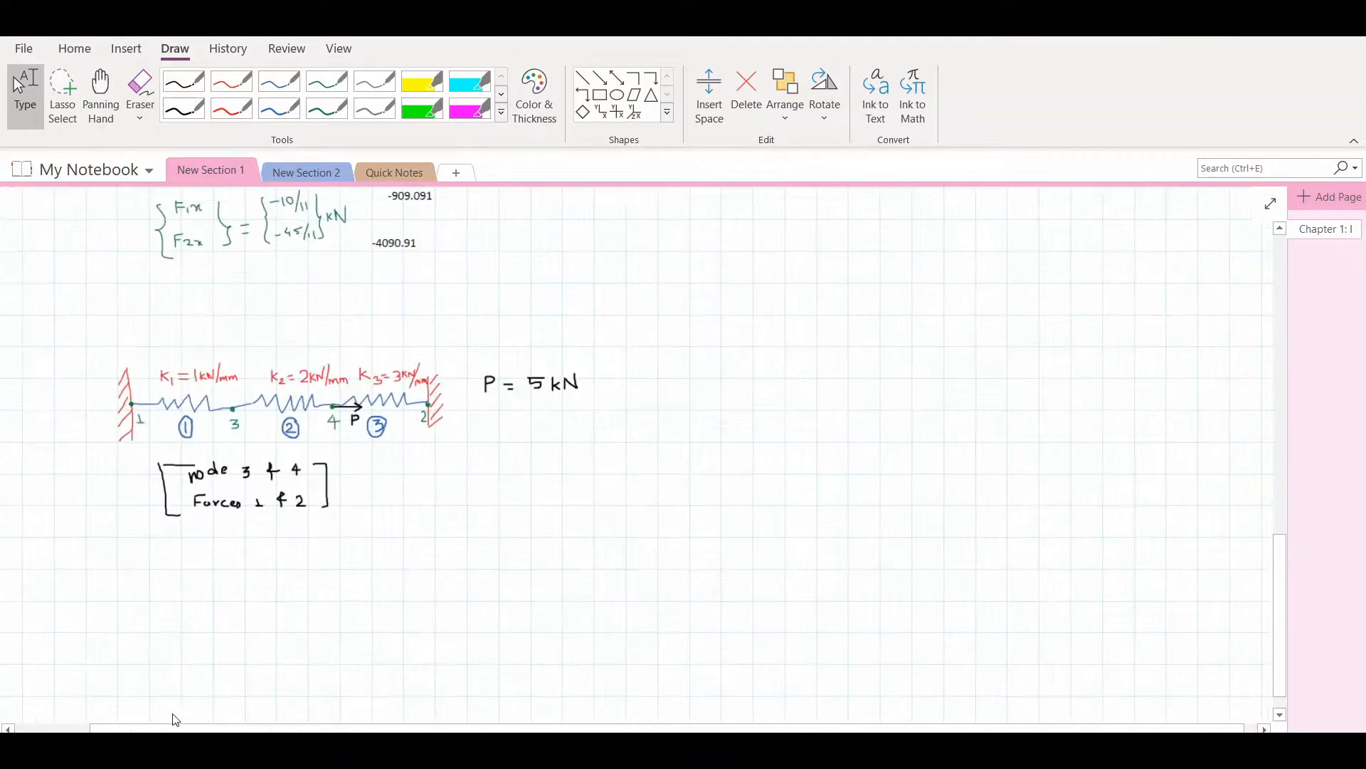
# Sketch a blue three-spring chain below the copied notes, with red nodes labelled 1, 3, 4, 2 and a green direction arrow labelled 1
pyautogui.click(279, 84)
pyautogui.keyDown('ctrl'); pyautogui.scroll(2, 145, 207); pyautogui.keyUp('ctrl')
pyautogui.moveTo(237, 580); pyautogui.dragTo(323, 584)
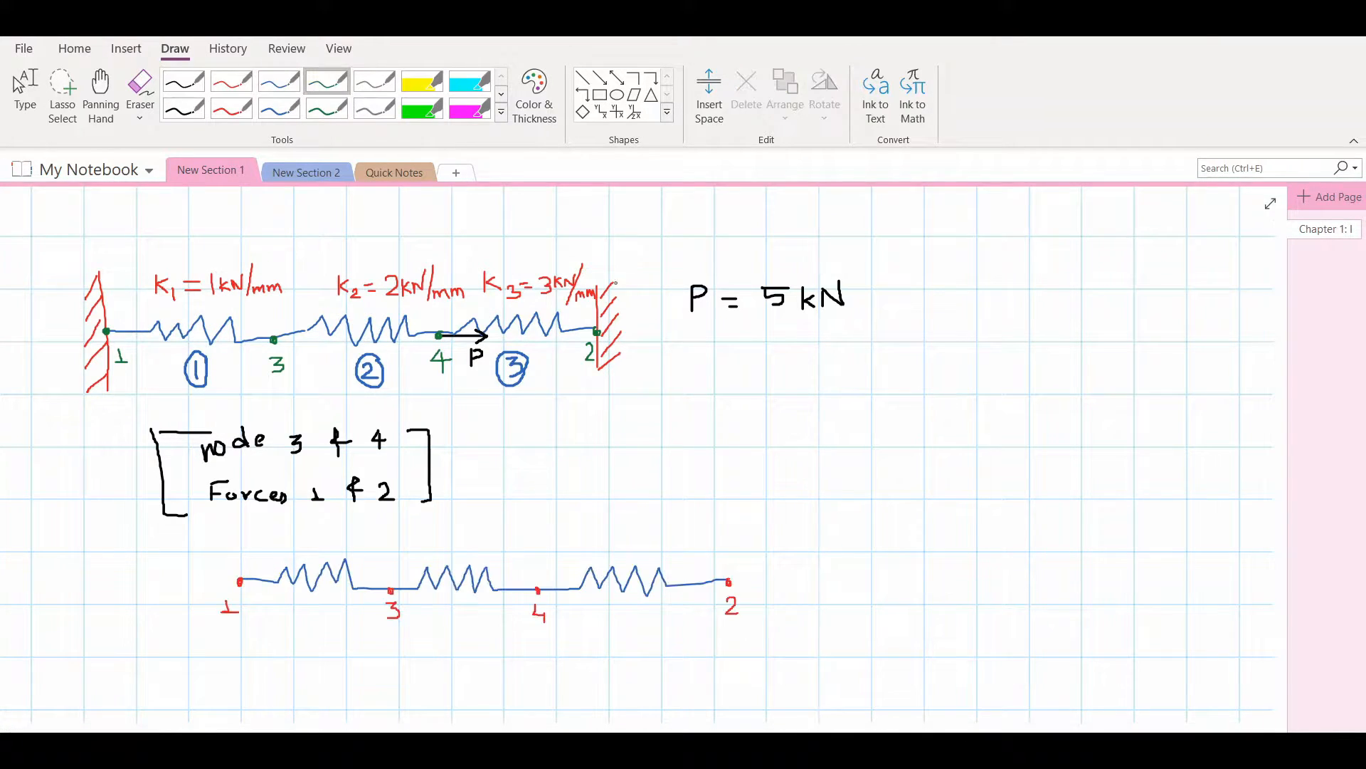
pyautogui.moveTo(783, 576); pyautogui.dragTo(862, 584)
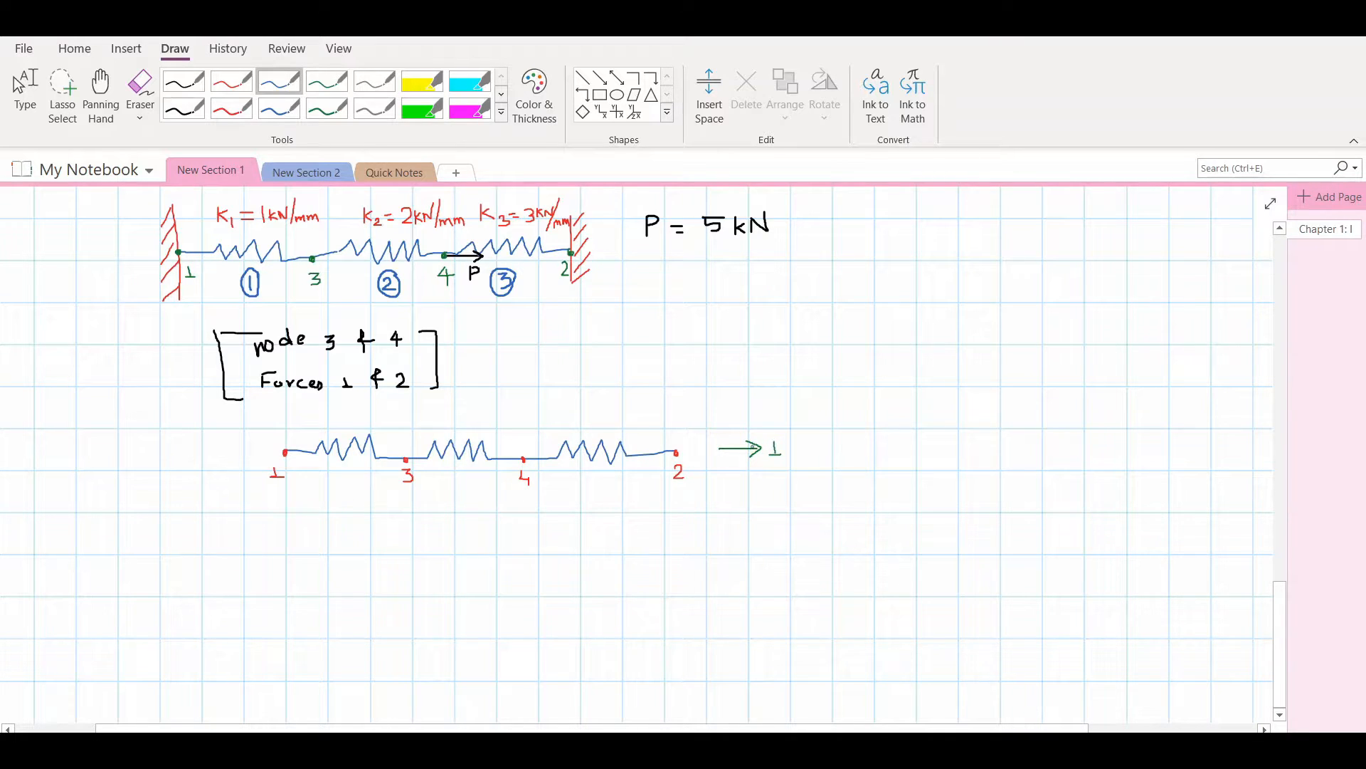
# Write the matrix size 4X4 in blue beside the direction arrow and draw large empty matrix brackets below the spring chain
pyautogui.moveTo(854, 433)
pyautogui.mouseDown()
pyautogui.moveTo(857, 463)
pyautogui.moveTo(914, 444)
pyautogui.moveTo(908, 461)
pyautogui.mouseUp()
pyautogui.keyDown('ctrl'); pyautogui.scroll(1, 908, 456); pyautogui.keyUp('ctrl')
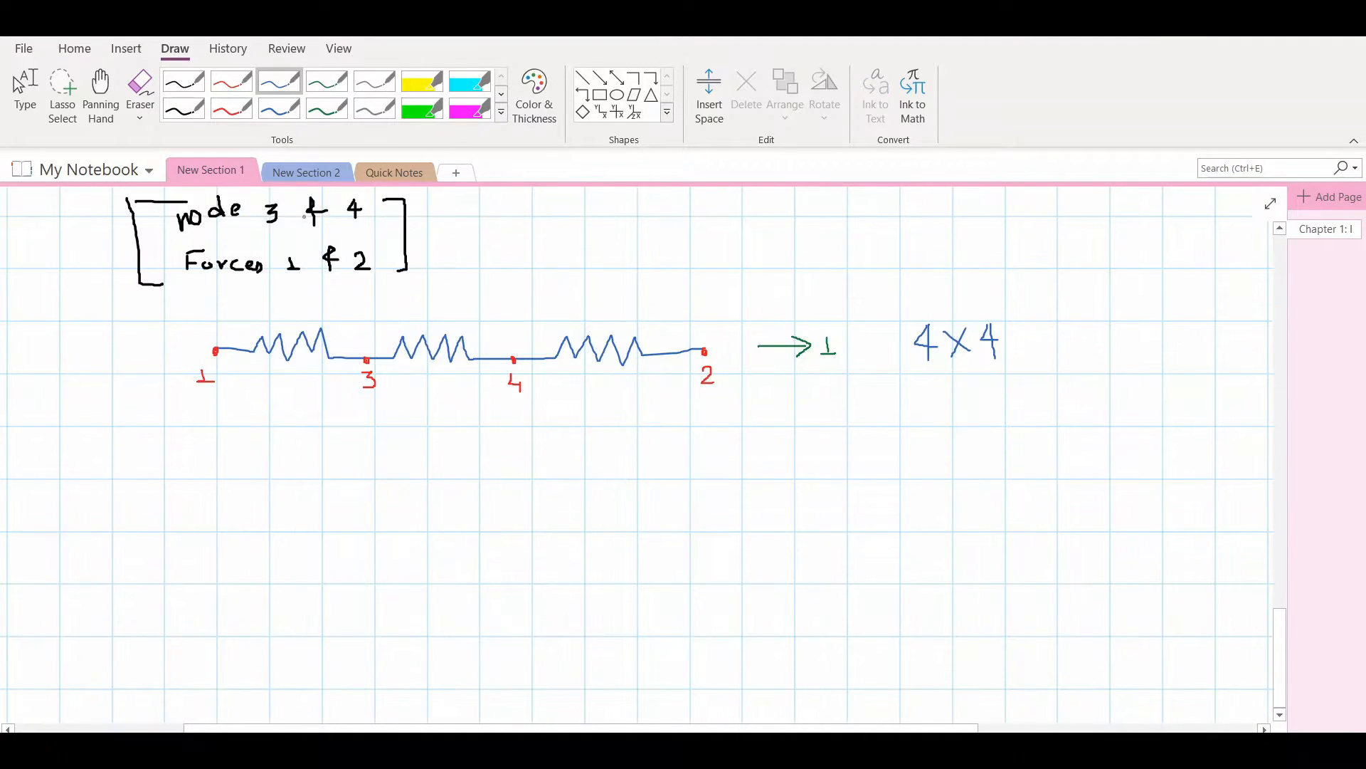
pyautogui.moveTo(200, 488)
pyautogui.mouseDown()
pyautogui.moveTo(247, 489)
pyautogui.moveTo(197, 671)
pyautogui.moveTo(229, 702)
pyautogui.mouseUp()
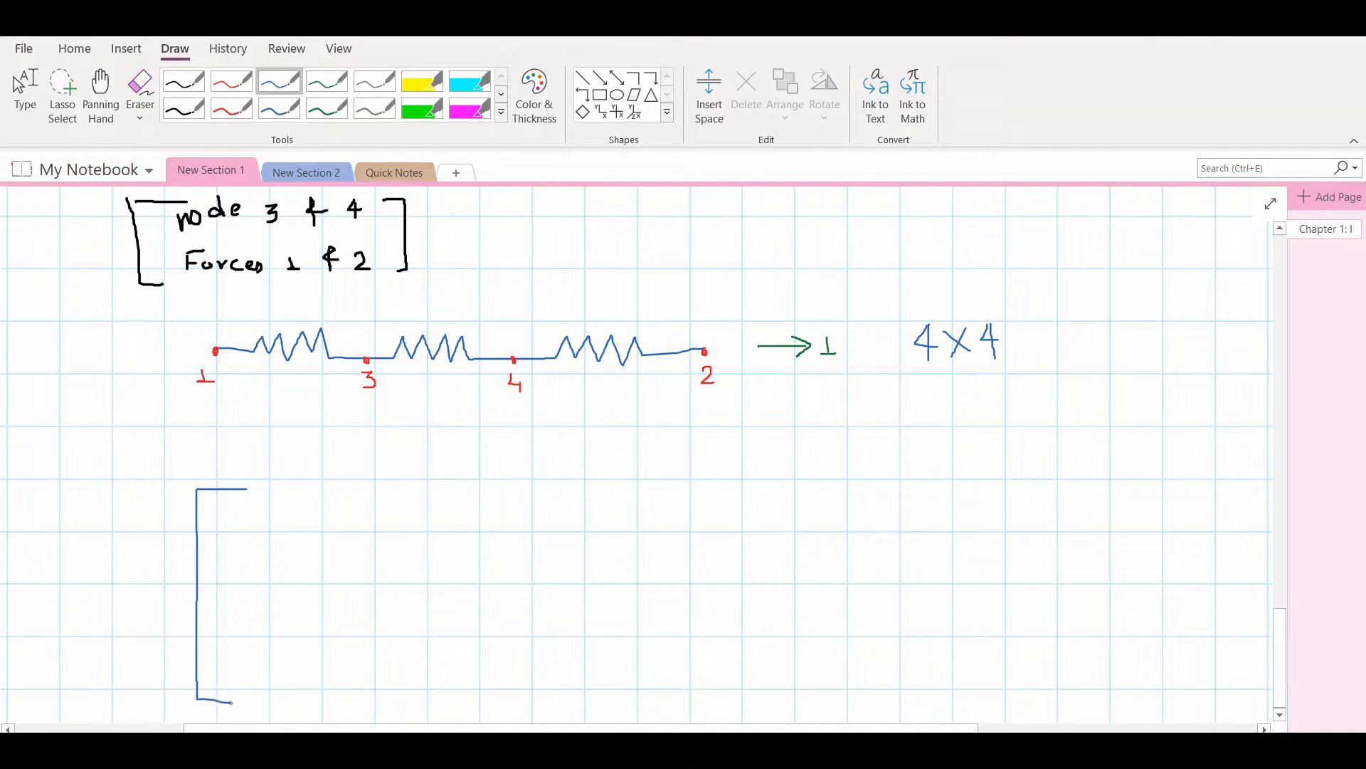
pyautogui.moveTo(518, 483)
pyautogui.mouseDown()
pyautogui.moveTo(541, 487)
pyautogui.moveTo(549, 704)
pyautogui.moveTo(533, 709)
pyautogui.mouseUp()
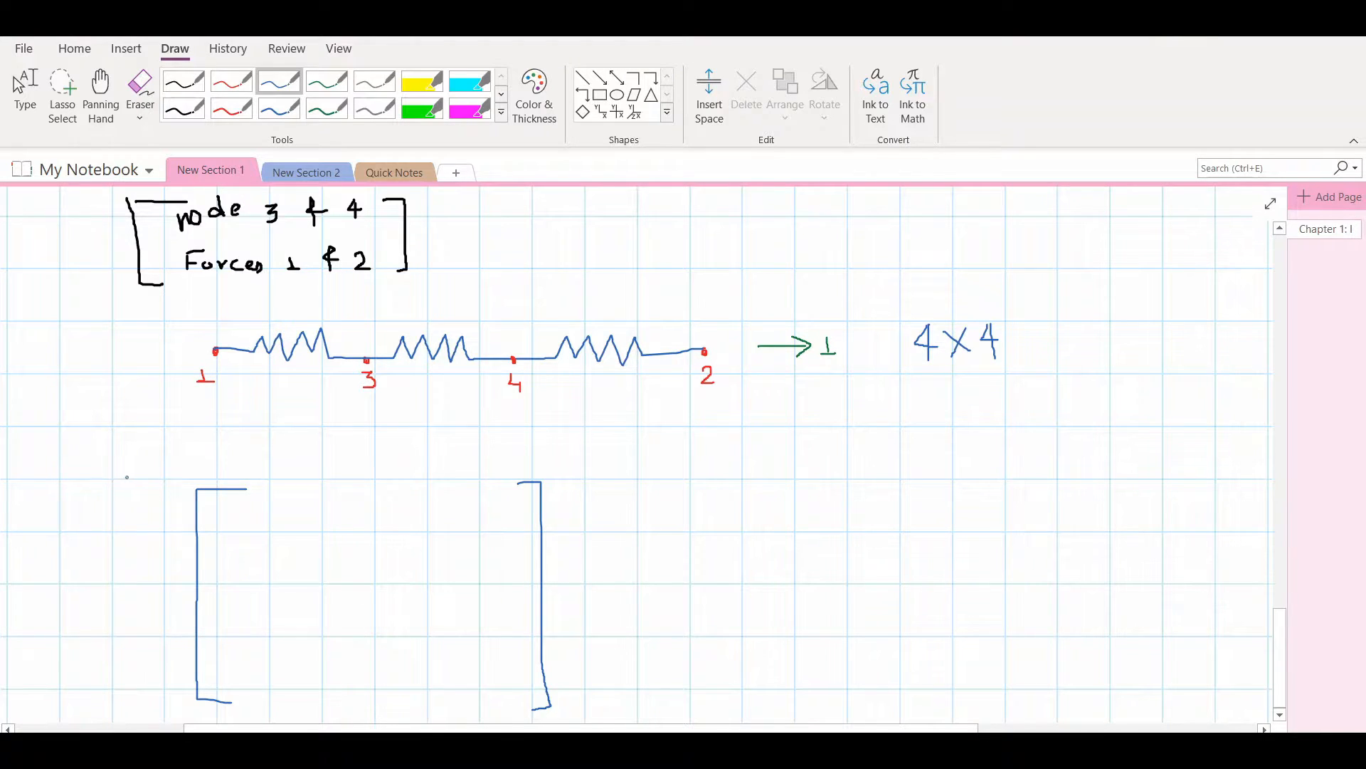
# Number the matrix columns and rows 1 to 4 in red, above and beside the brackets
pyautogui.click(231, 81)
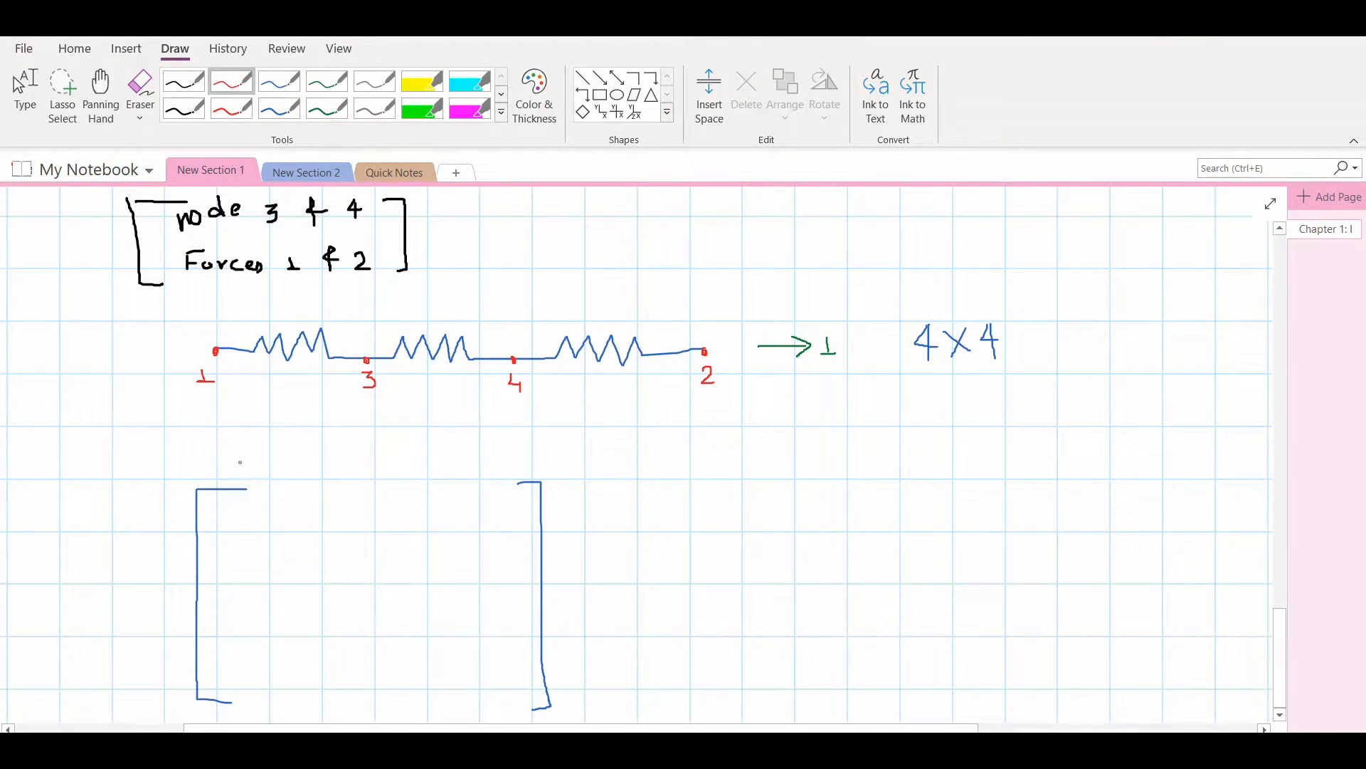
pyautogui.moveTo(237, 460)
pyautogui.mouseDown()
pyautogui.moveTo(235, 477)
pyautogui.moveTo(324, 458)
pyautogui.moveTo(309, 475)
pyautogui.moveTo(325, 476)
pyautogui.mouseUp()
pyautogui.moveTo(399, 453)
pyautogui.mouseDown()
pyautogui.moveTo(426, 470)
pyautogui.moveTo(407, 475)
pyautogui.mouseUp()
pyautogui.moveTo(483, 454)
pyautogui.mouseDown()
pyautogui.moveTo(496, 484)
pyautogui.moveTo(564, 507)
pyautogui.mouseUp()
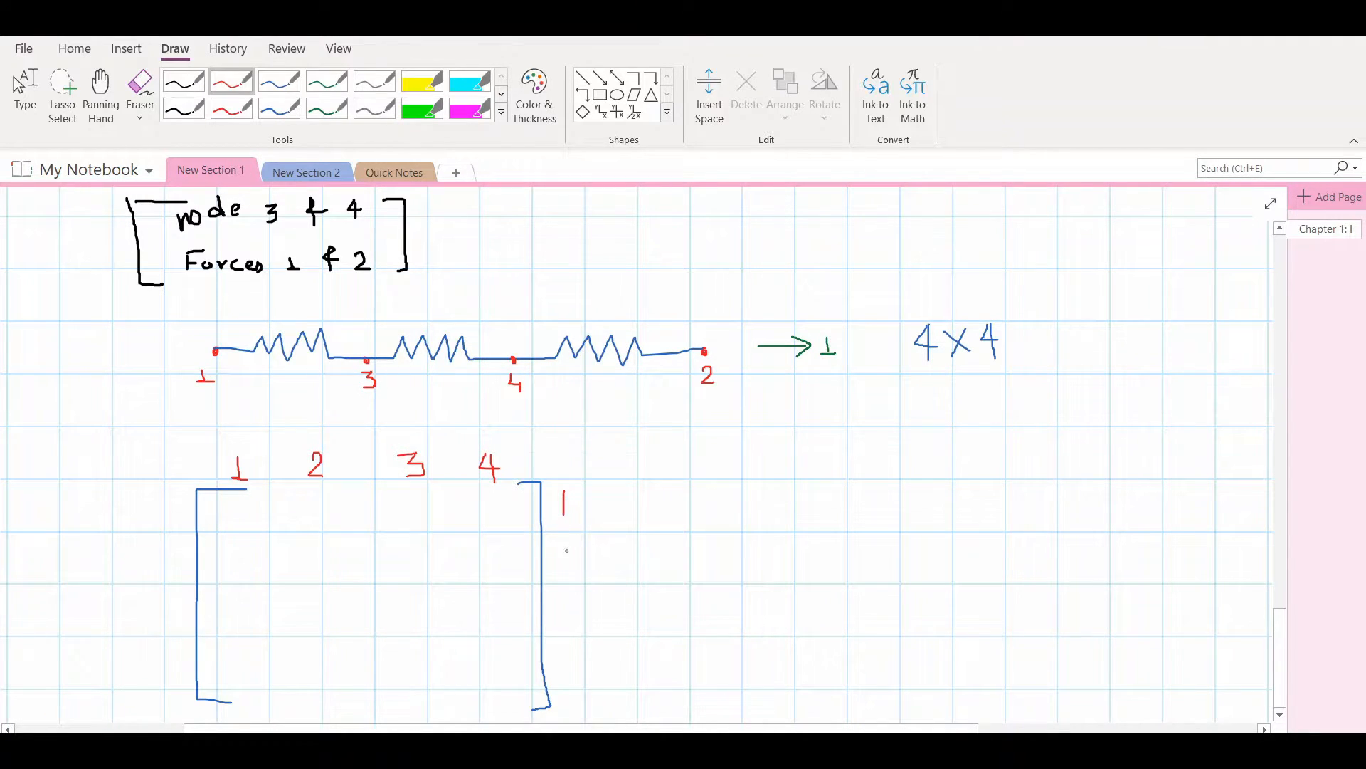
pyautogui.moveTo(563, 553); pyautogui.dragTo(574, 675)
# Mark nodes 3, 4 and 2 of the spring chain as fixed with magenta highlighter supports
pyautogui.click(327, 82)
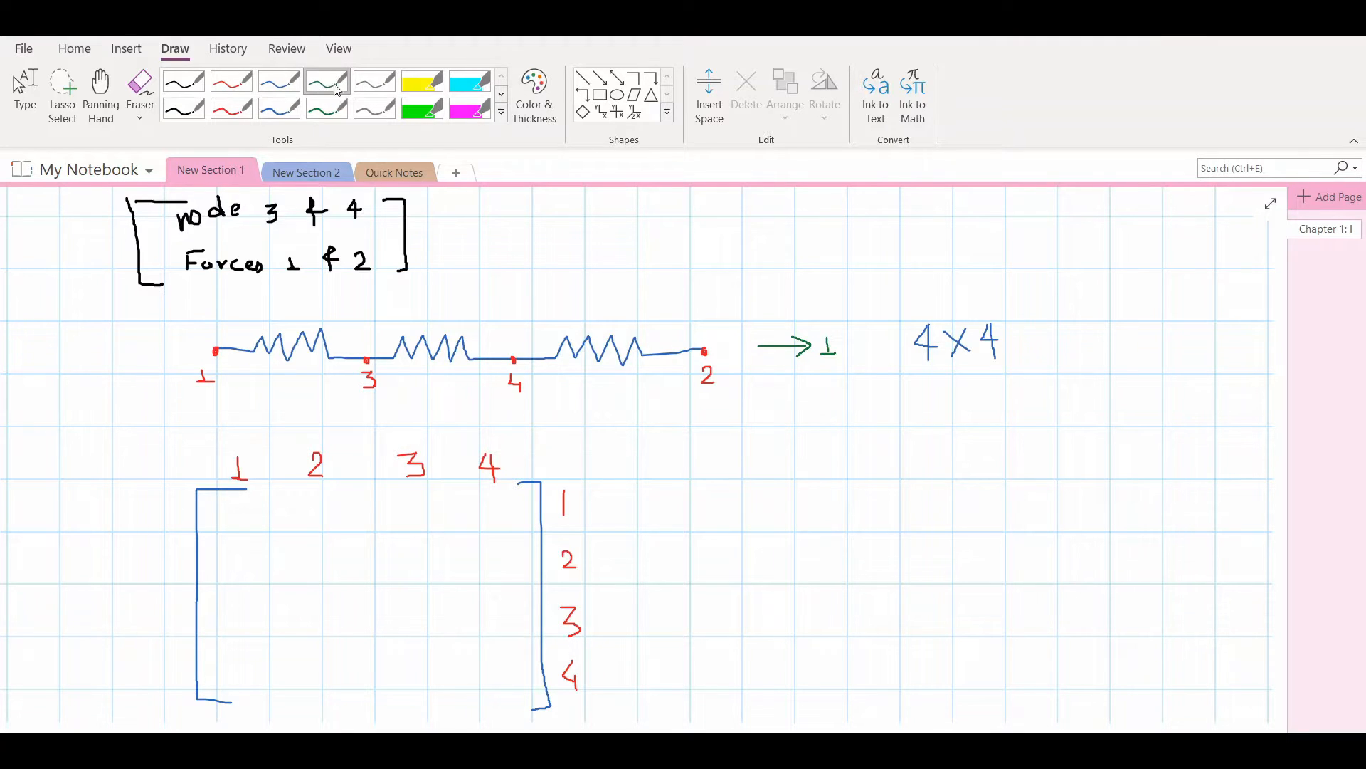
pyautogui.click(421, 82)
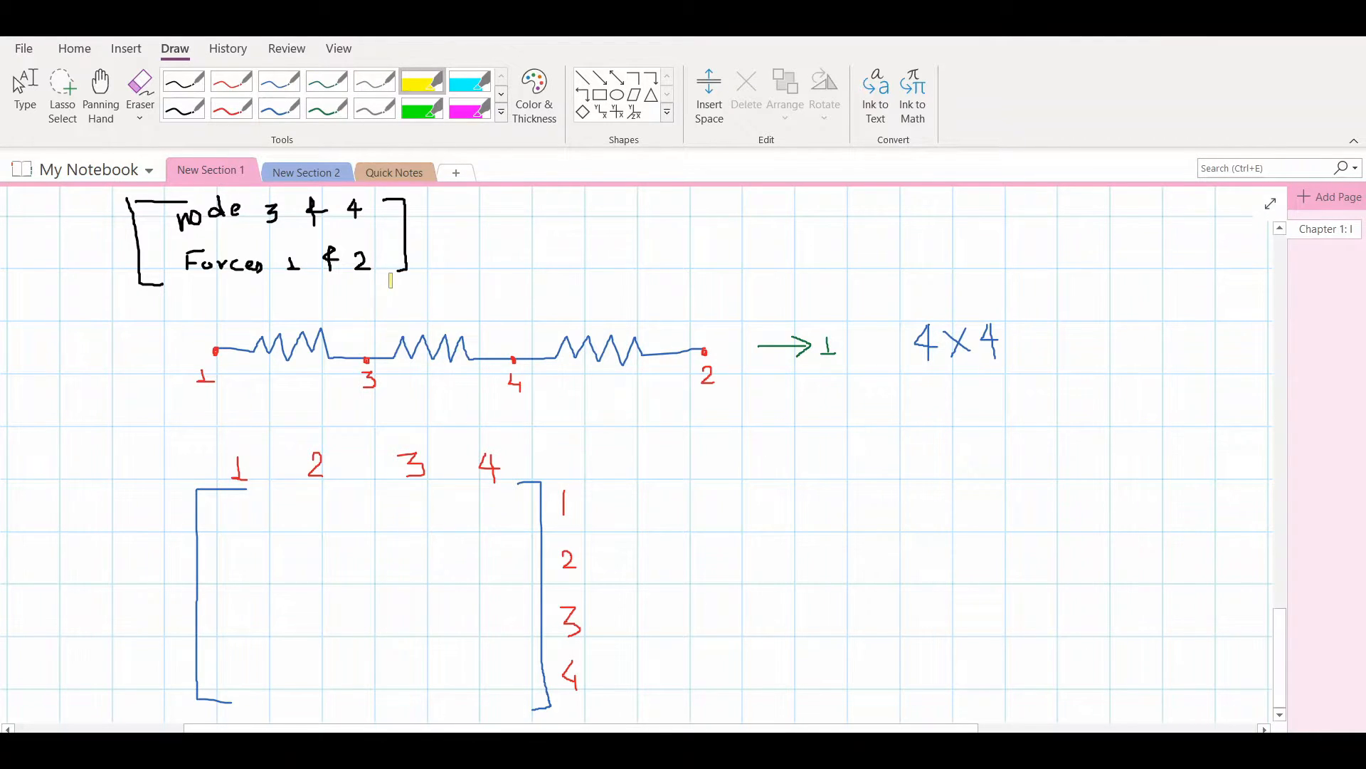
pyautogui.click(469, 109)
pyautogui.moveTo(368, 322); pyautogui.dragTo(365, 393)
pyautogui.moveTo(513, 314); pyautogui.dragTo(511, 389)
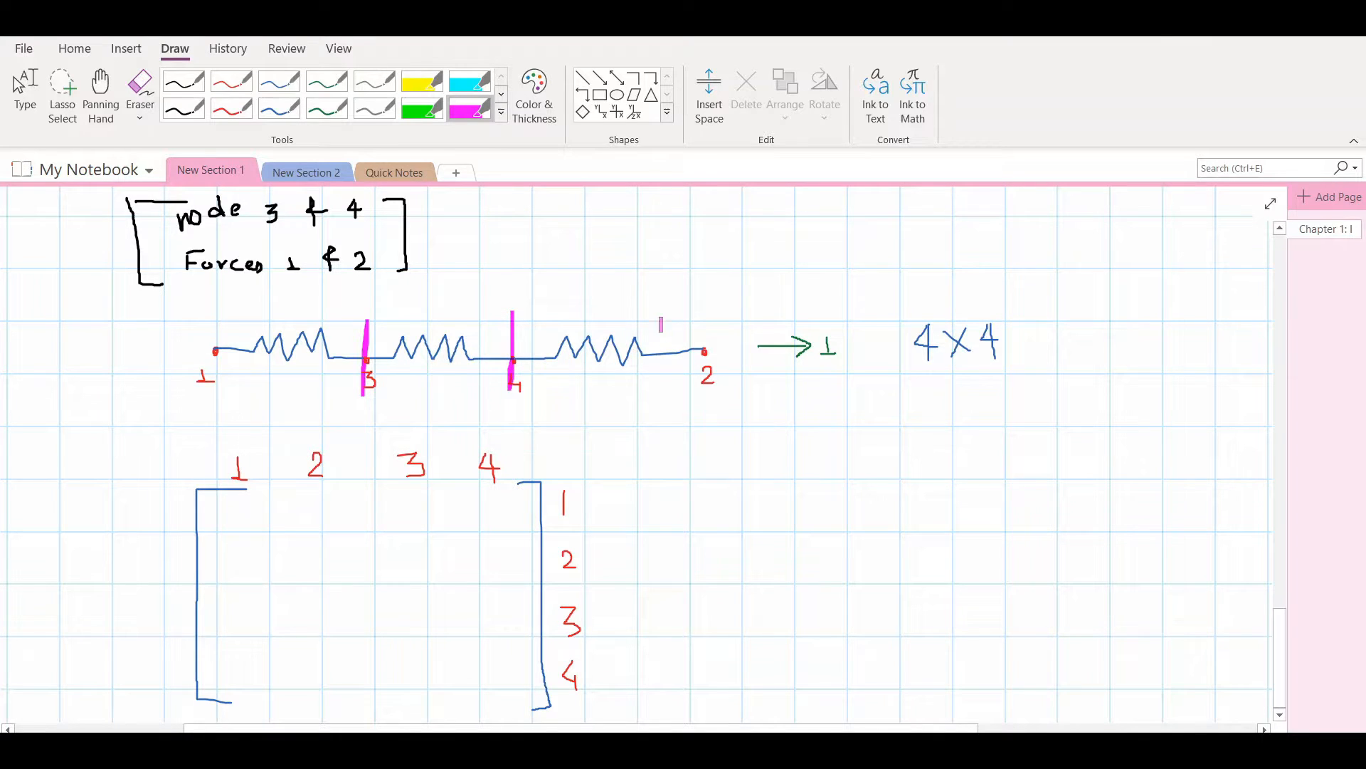
pyautogui.moveTo(704, 307); pyautogui.dragTo(702, 396)
# Draw a green arrow labelled 1 at node 1 and write 1 in the matrix's first row, first column
pyautogui.click(334, 84)
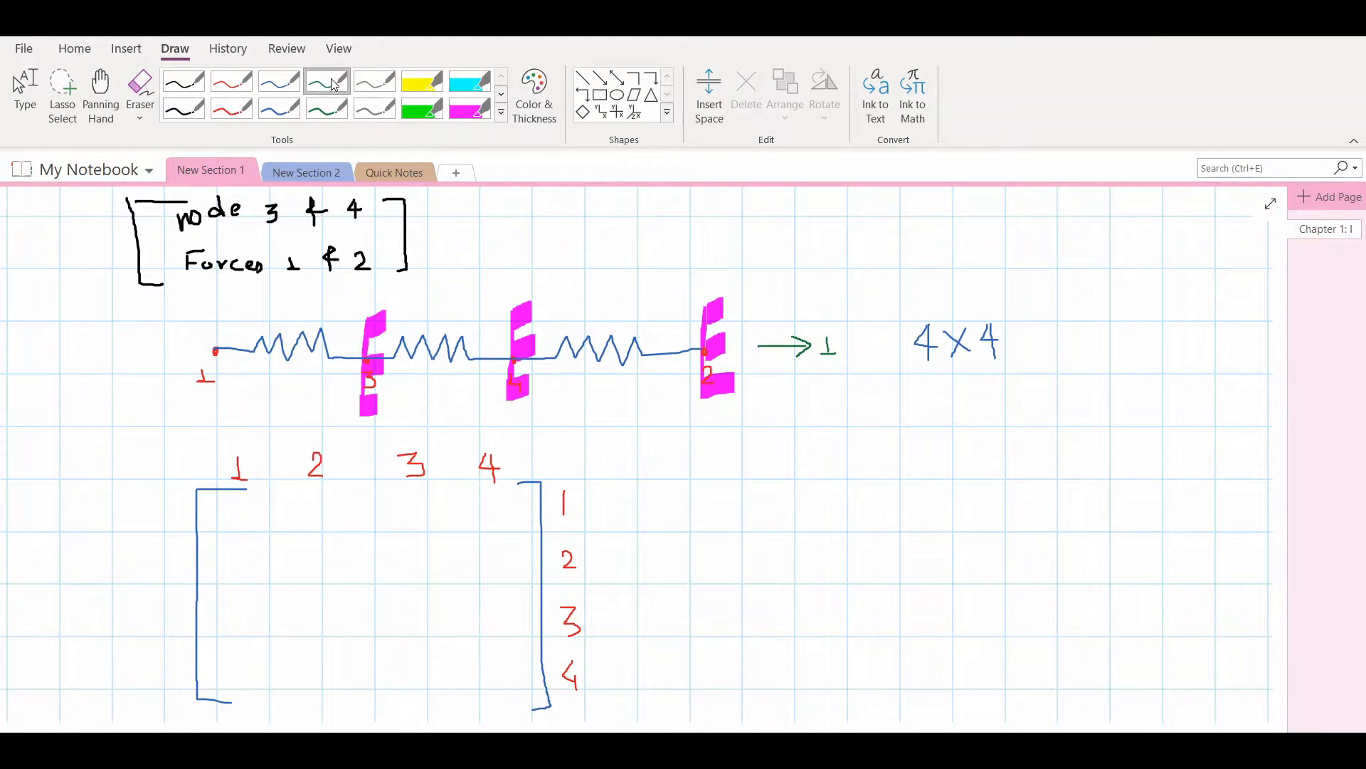
pyautogui.moveTo(218, 373)
pyautogui.mouseDown()
pyautogui.moveTo(264, 374)
pyautogui.moveTo(251, 405)
pyautogui.mouseUp()
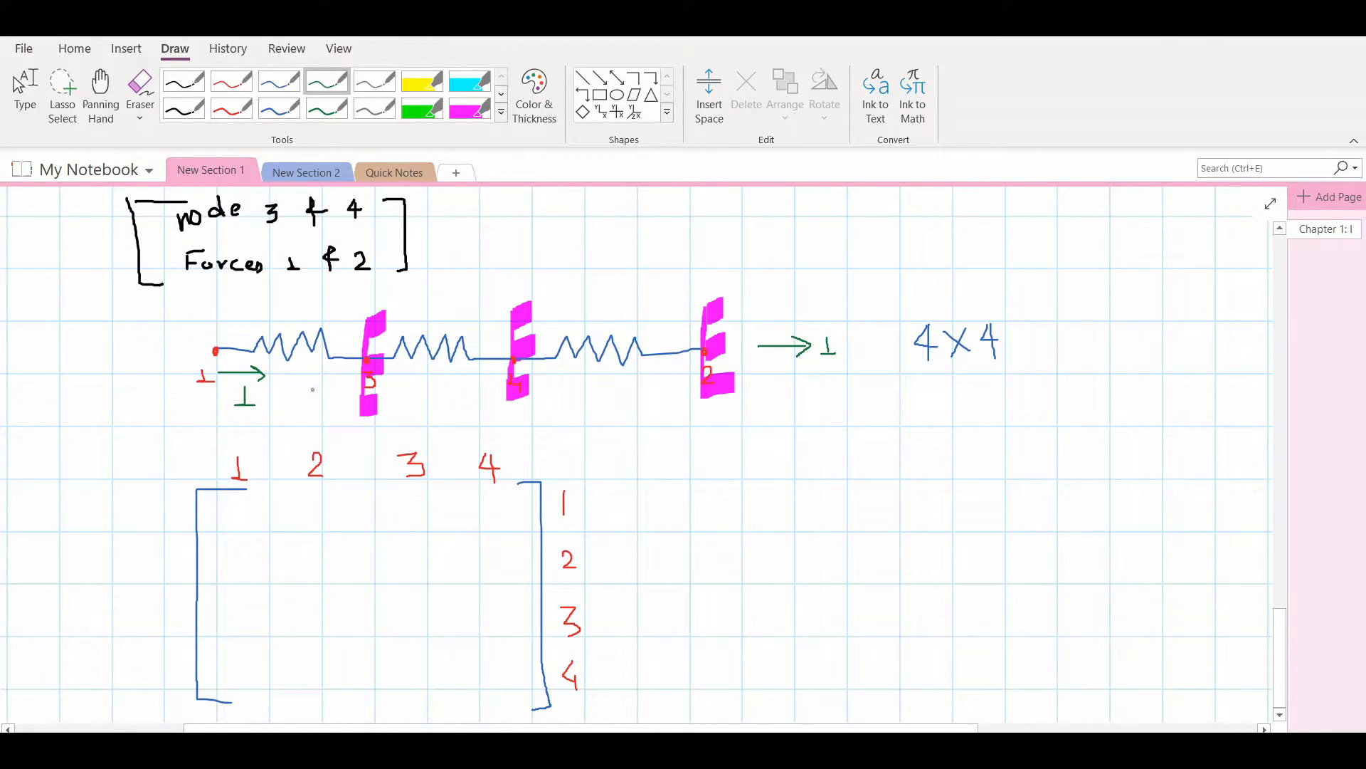
pyautogui.scroll(9, 311, 372)
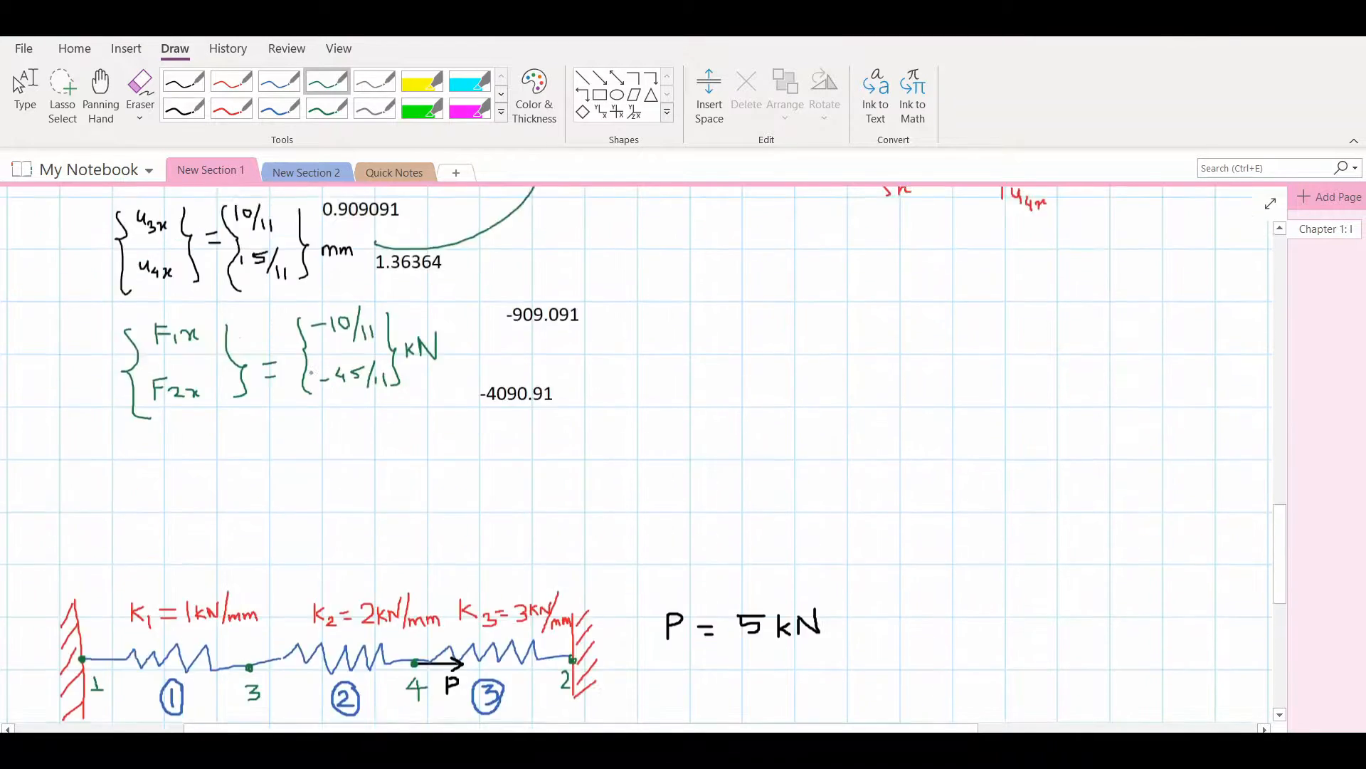
pyautogui.scroll(-6, 312, 373)
pyautogui.scroll(-1, 311, 373)
pyautogui.scroll(1, 259, 280)
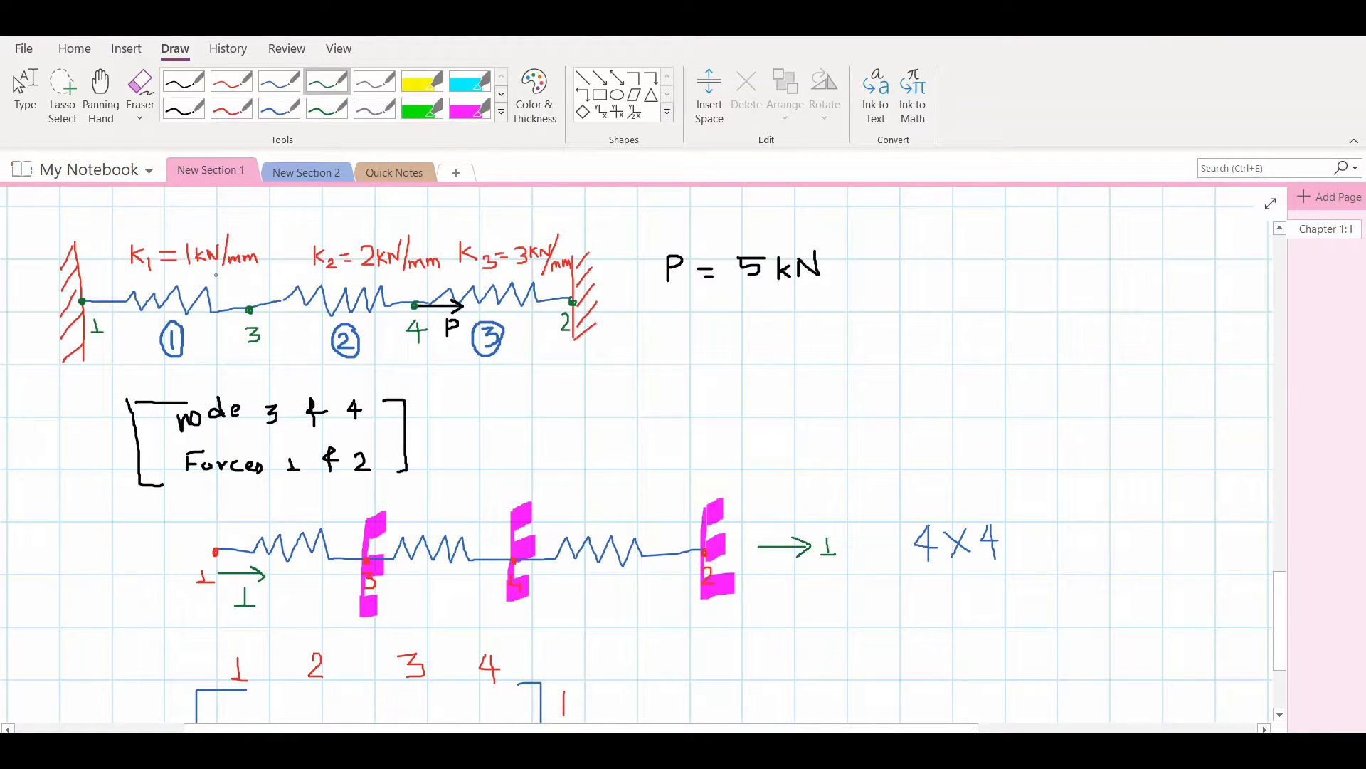
pyautogui.scroll(-3, 267, 421)
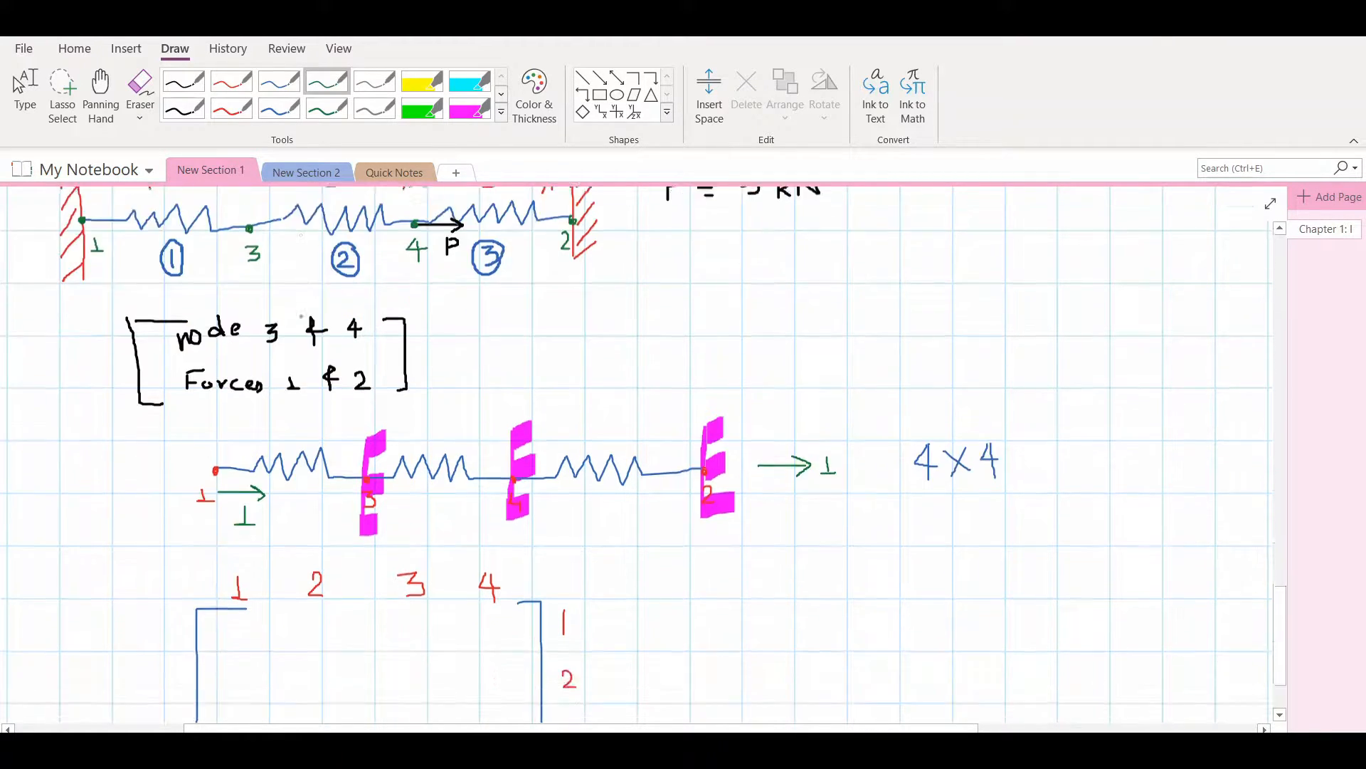
pyautogui.moveTo(232, 520); pyautogui.dragTo(225, 535)
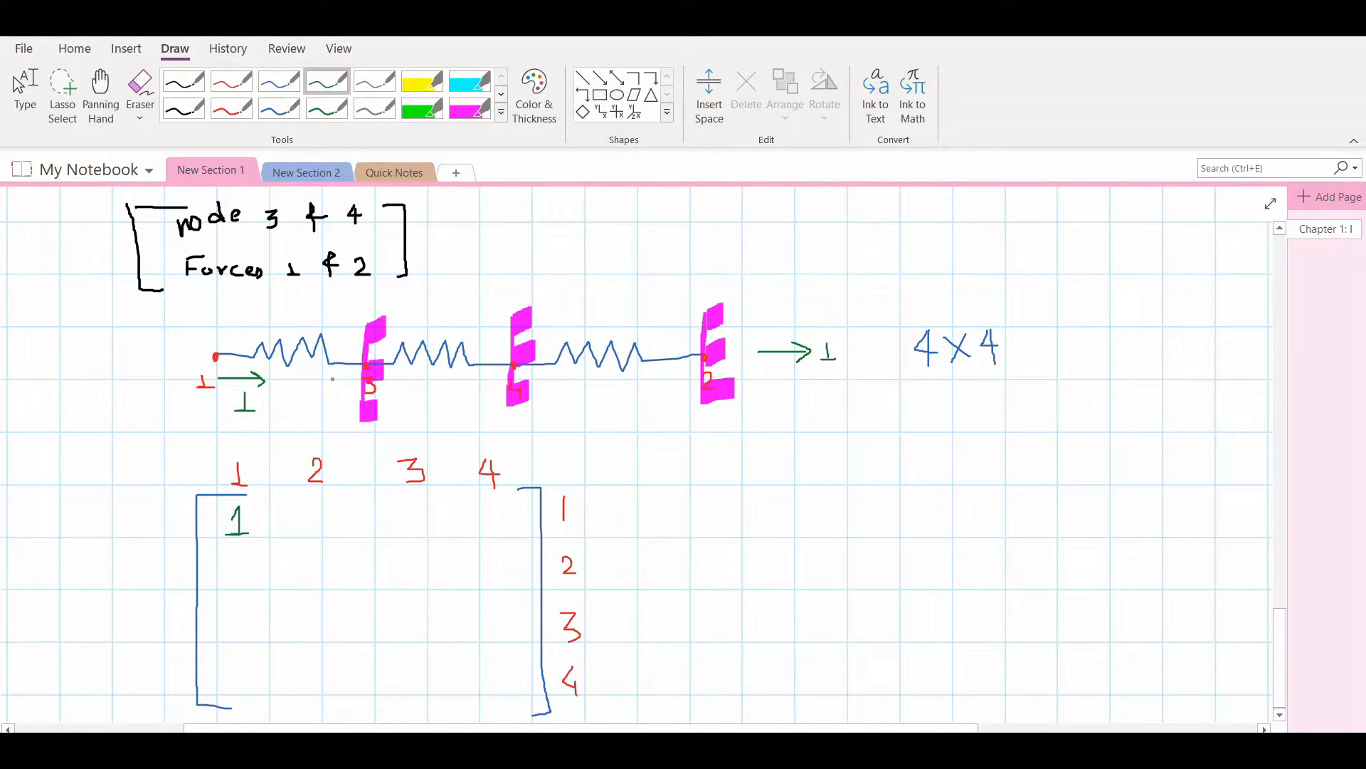
# Draw a green reaction arrow beside node 3 and complete the first matrix row with 0, -1 and 0 in columns 2 to 4
pyautogui.moveTo(330, 377); pyautogui.dragTo(363, 376)
pyautogui.moveTo(344, 387); pyautogui.dragTo(354, 402)
pyautogui.moveTo(397, 517)
pyautogui.mouseDown()
pyautogui.moveTo(421, 521)
pyautogui.moveTo(414, 530)
pyautogui.mouseUp()
pyautogui.moveTo(317, 506)
pyautogui.mouseDown()
pyautogui.moveTo(316, 527)
pyautogui.moveTo(324, 502)
pyautogui.mouseUp()
pyautogui.moveTo(498, 509)
pyautogui.mouseDown()
pyautogui.moveTo(479, 525)
pyautogui.moveTo(500, 523)
pyautogui.moveTo(499, 508)
pyautogui.mouseUp()
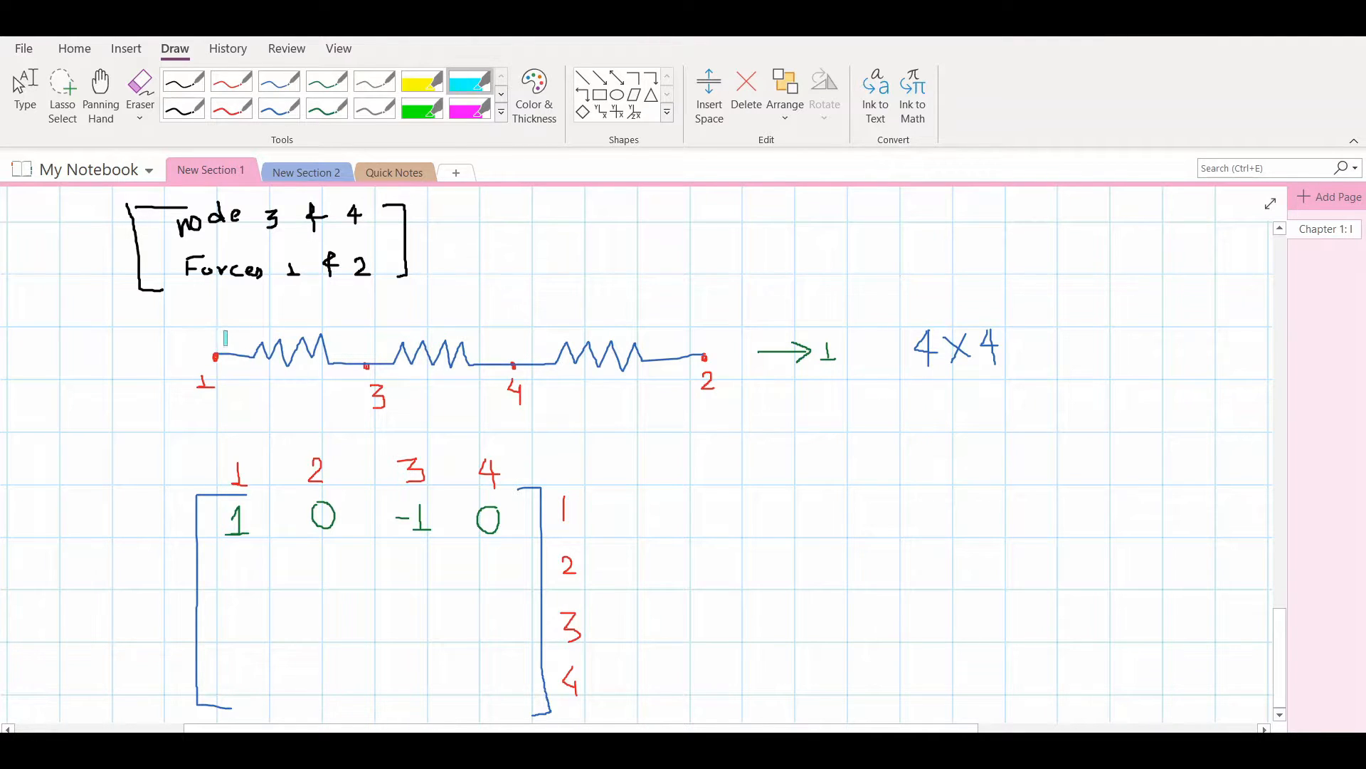
# Mark nodes 1, 3 and 4 of the spring chain as fixed with vertical cyan highlighter lines
pyautogui.moveTo(218, 312); pyautogui.dragTo(217, 398)
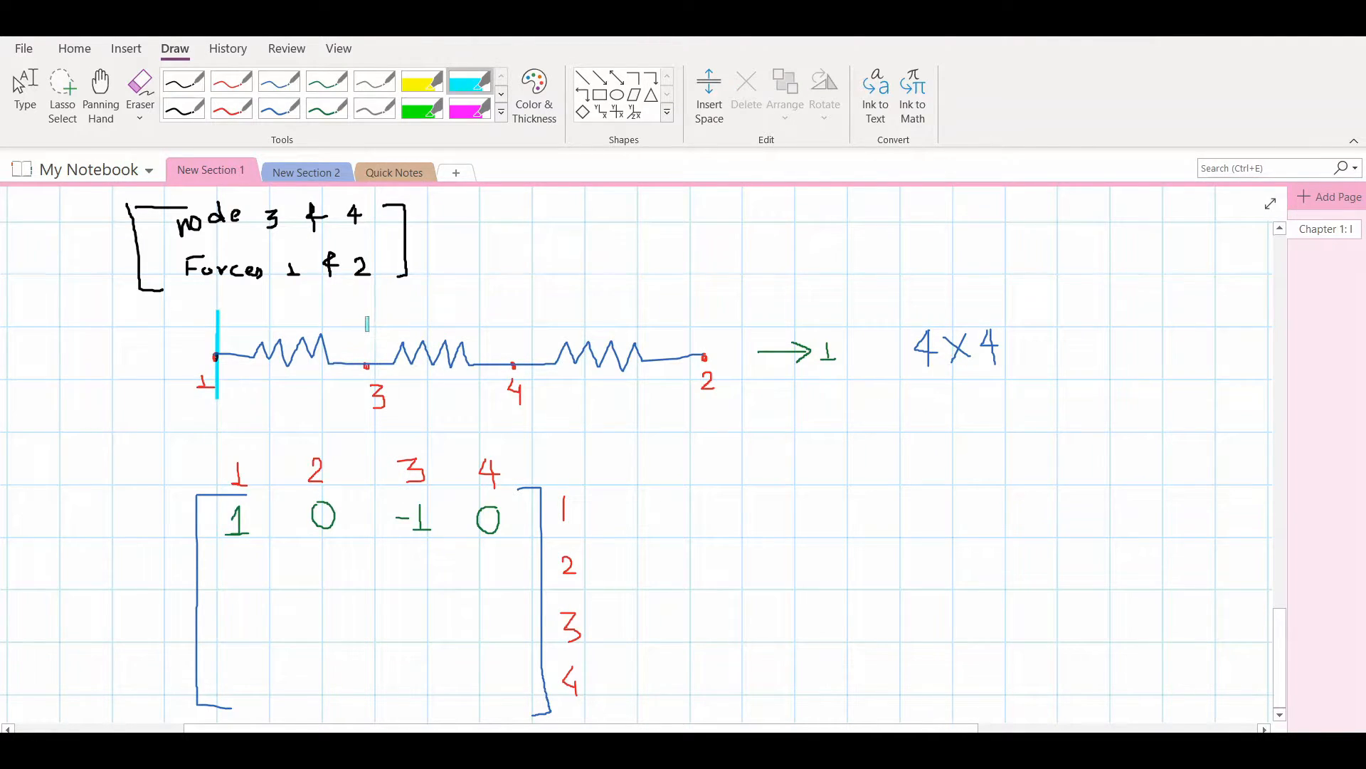
pyautogui.moveTo(368, 309); pyautogui.dragTo(367, 392)
pyautogui.moveTo(513, 307); pyautogui.dragTo(513, 396)
# Check the third spring's stiffness in the problem sketch and write 3 in blue in the matrix's second row, second column
pyautogui.click(327, 81)
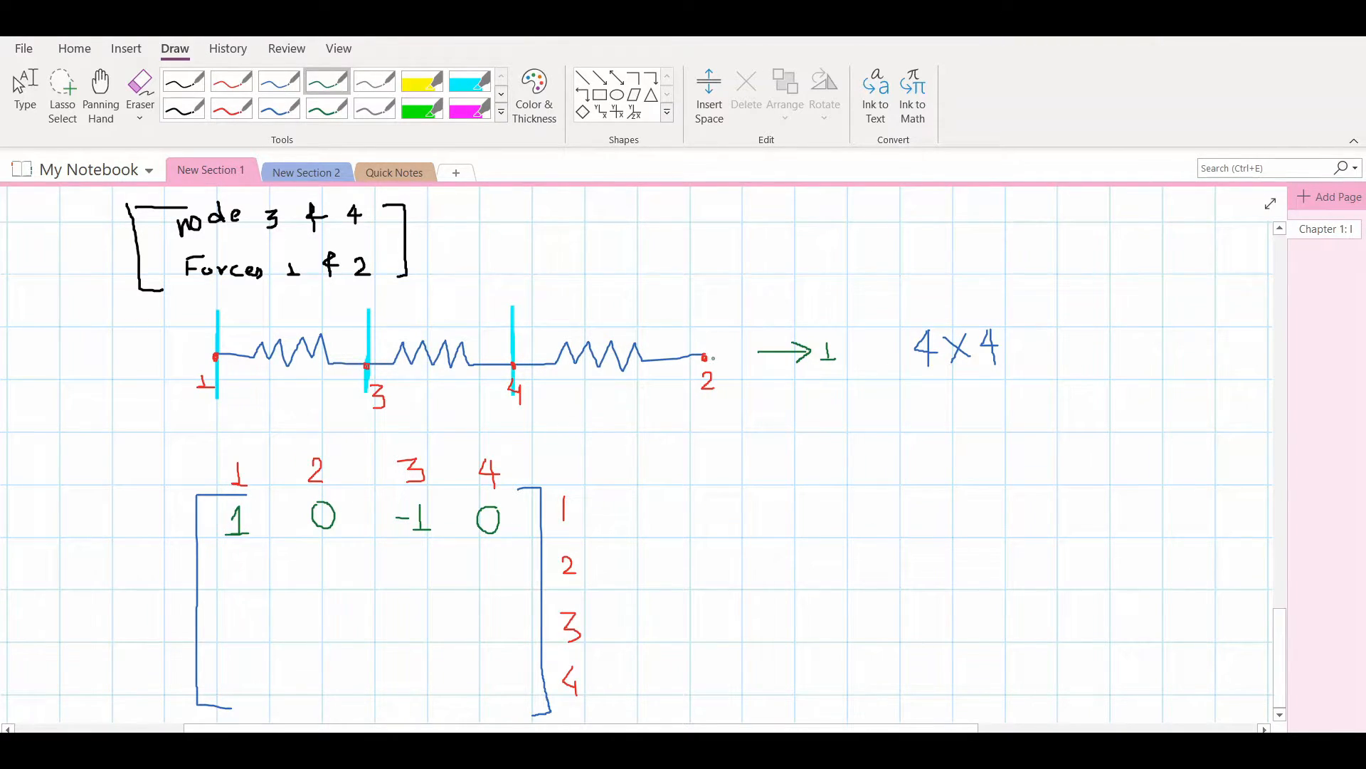
pyautogui.click(279, 81)
pyautogui.scroll(5, 655, 445)
pyautogui.scroll(-4, 655, 445)
pyautogui.scroll(1, 640, 435)
pyautogui.scroll(1, 620, 422)
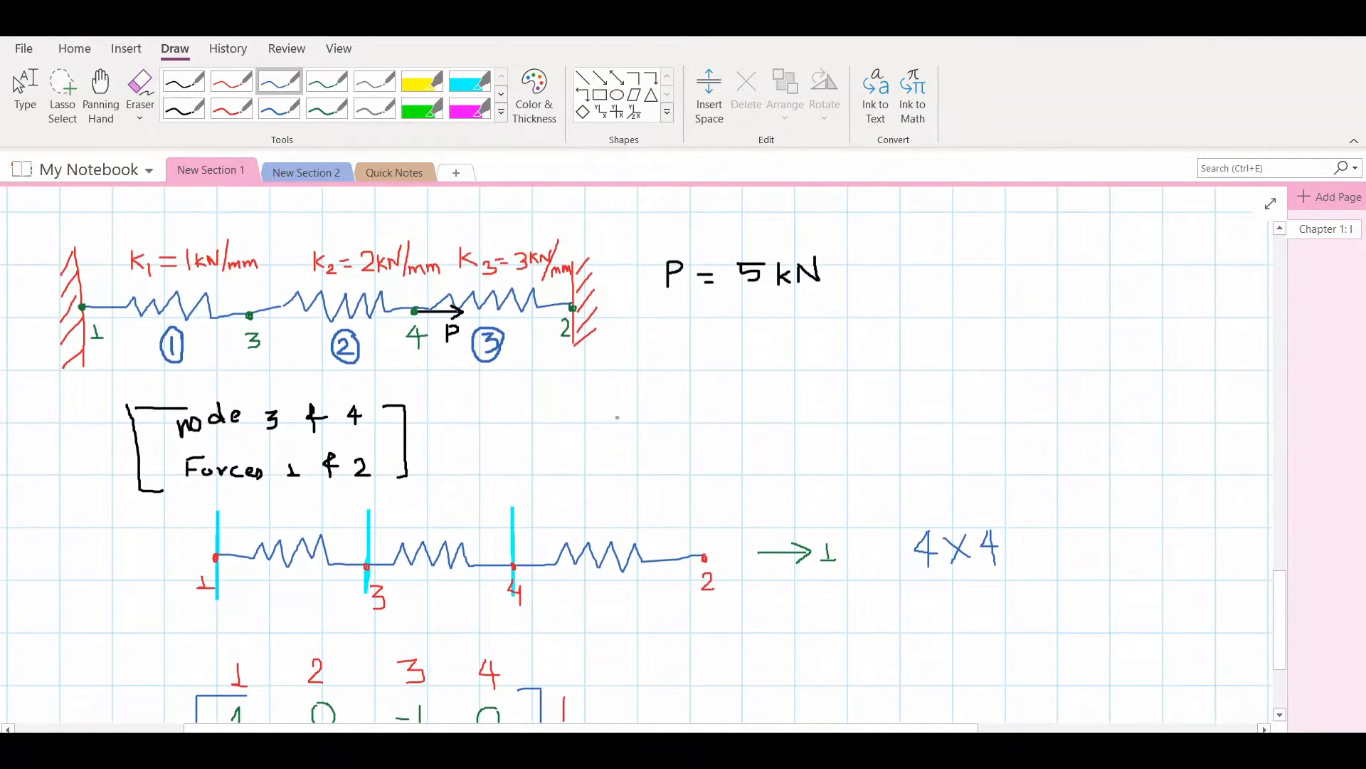
pyautogui.scroll(-3, 609, 401)
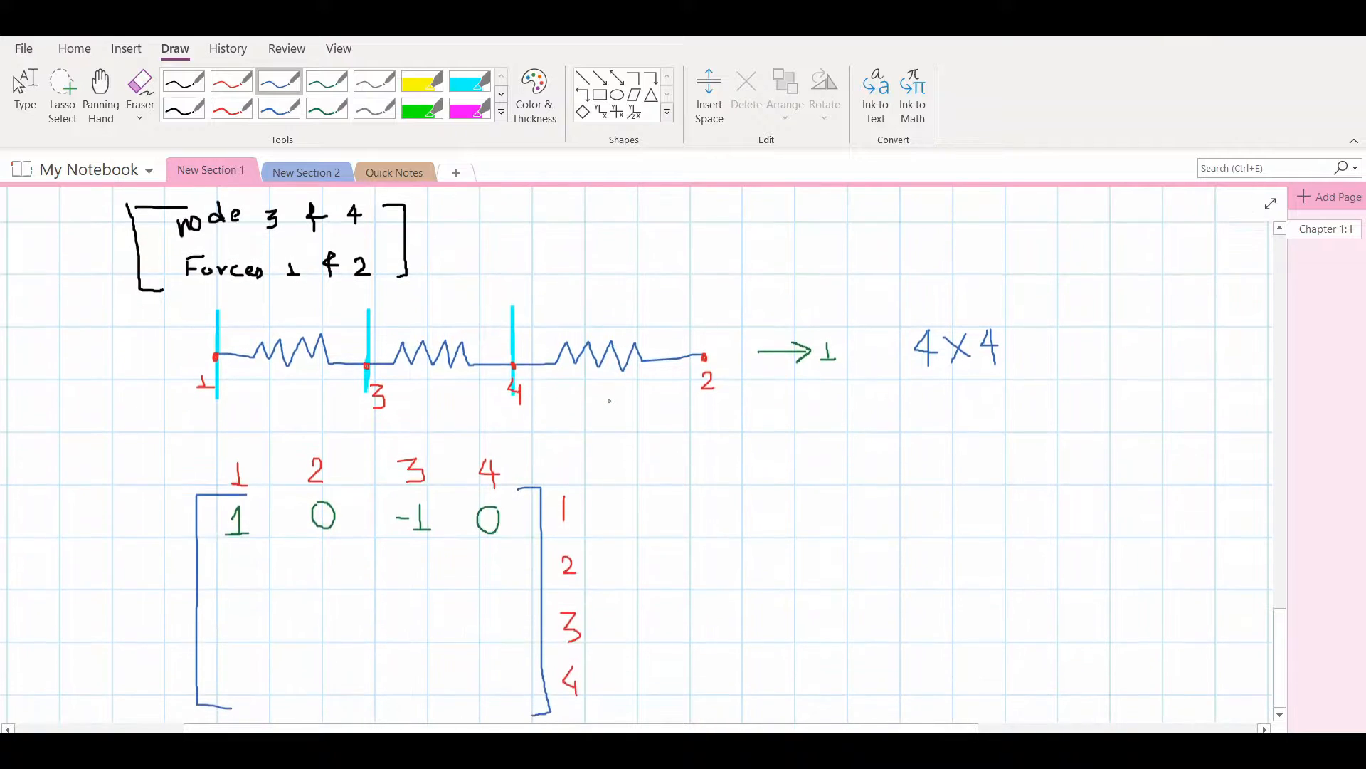
pyautogui.moveTo(332, 558)
pyautogui.mouseDown()
pyautogui.moveTo(329, 588)
pyautogui.moveTo(314, 586)
pyautogui.mouseUp()
# Draw blue force arrows labelled 3 at nodes 2 and 4, and complete the second matrix row with 0, 0 and -3
pyautogui.moveTo(683, 335)
pyautogui.mouseDown()
pyautogui.moveTo(730, 331)
pyautogui.moveTo(717, 340)
pyautogui.mouseUp()
pyautogui.moveTo(686, 294)
pyautogui.mouseDown()
pyautogui.moveTo(713, 294)
pyautogui.moveTo(717, 306)
pyautogui.moveTo(696, 312)
pyautogui.mouseUp()
pyautogui.moveTo(514, 319)
pyautogui.mouseDown()
pyautogui.moveTo(456, 319)
pyautogui.moveTo(479, 330)
pyautogui.mouseUp()
pyautogui.moveTo(466, 282); pyautogui.dragTo(477, 304)
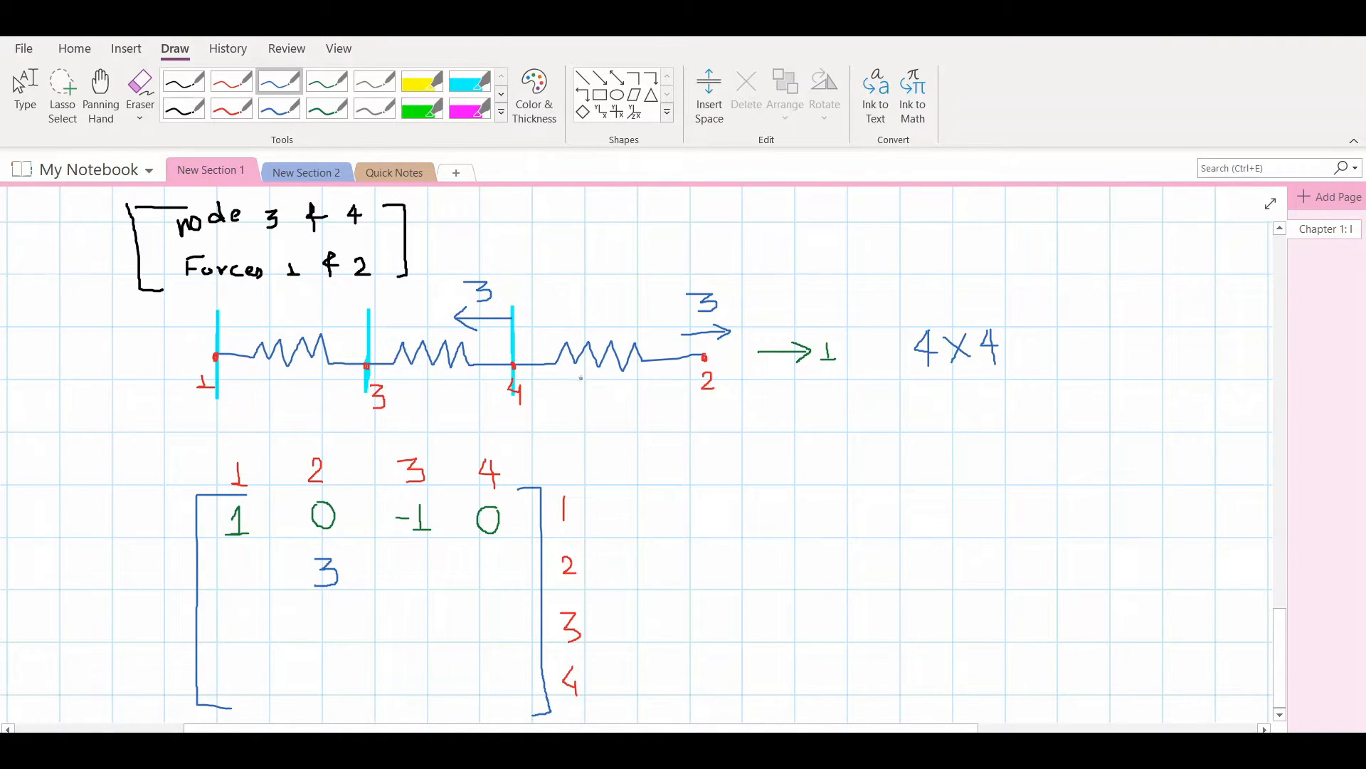
pyautogui.moveTo(240, 562)
pyautogui.mouseDown()
pyautogui.moveTo(246, 588)
pyautogui.moveTo(241, 565)
pyautogui.mouseUp()
pyautogui.moveTo(417, 561)
pyautogui.mouseDown()
pyautogui.moveTo(407, 578)
pyautogui.moveTo(427, 587)
pyautogui.moveTo(419, 563)
pyautogui.moveTo(503, 566)
pyautogui.moveTo(509, 579)
pyautogui.moveTo(494, 590)
pyautogui.mouseUp()
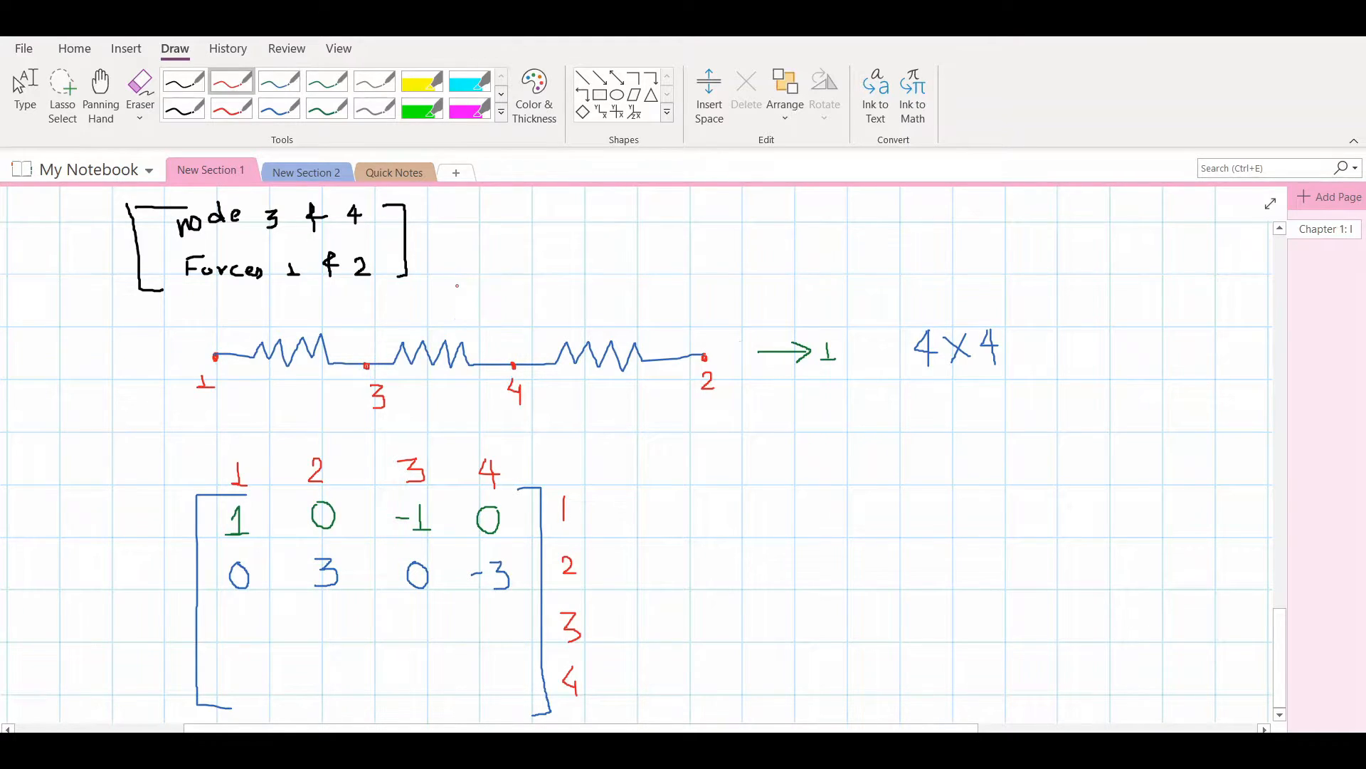
# Mark nodes 1, 4 and 2 of the spring chain as fixed with vertical green highlighter lines
pyautogui.click(421, 107)
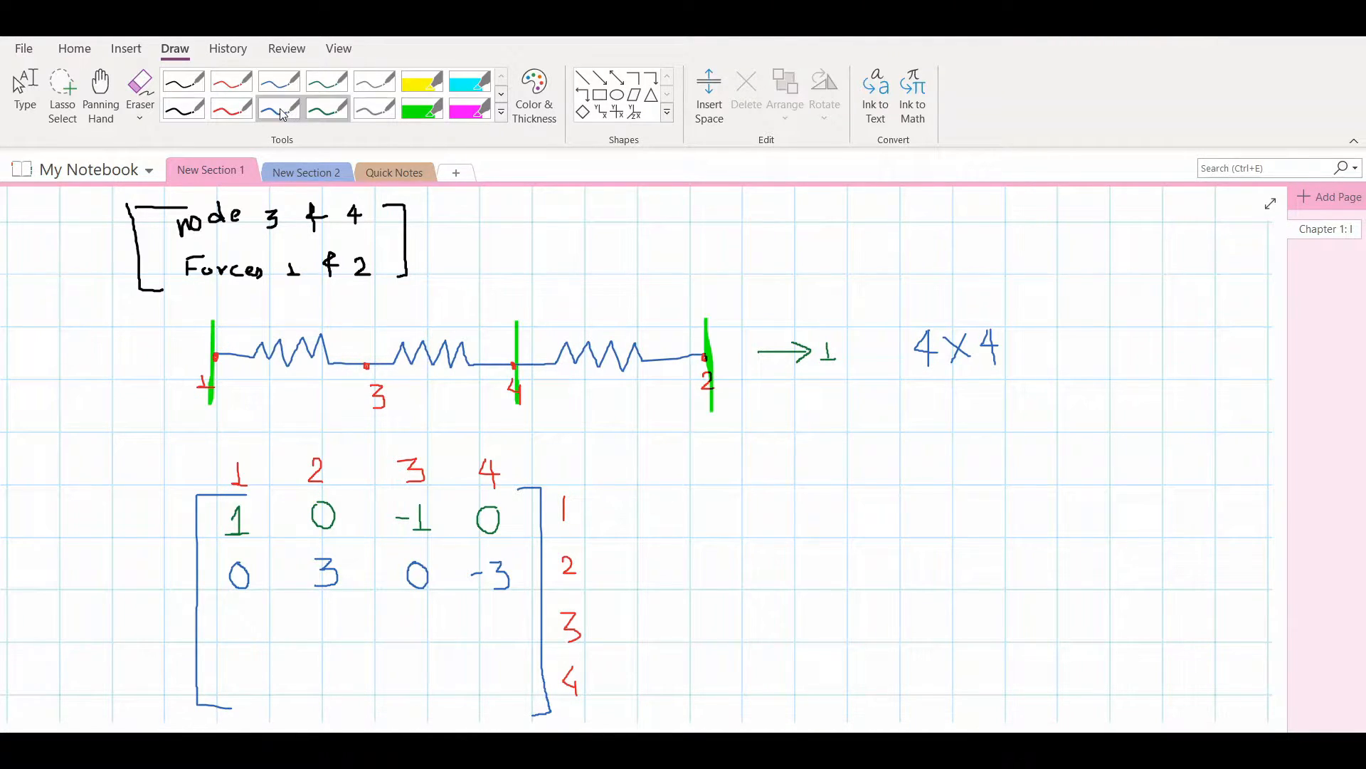
pyautogui.click(245, 115)
pyautogui.click(279, 108)
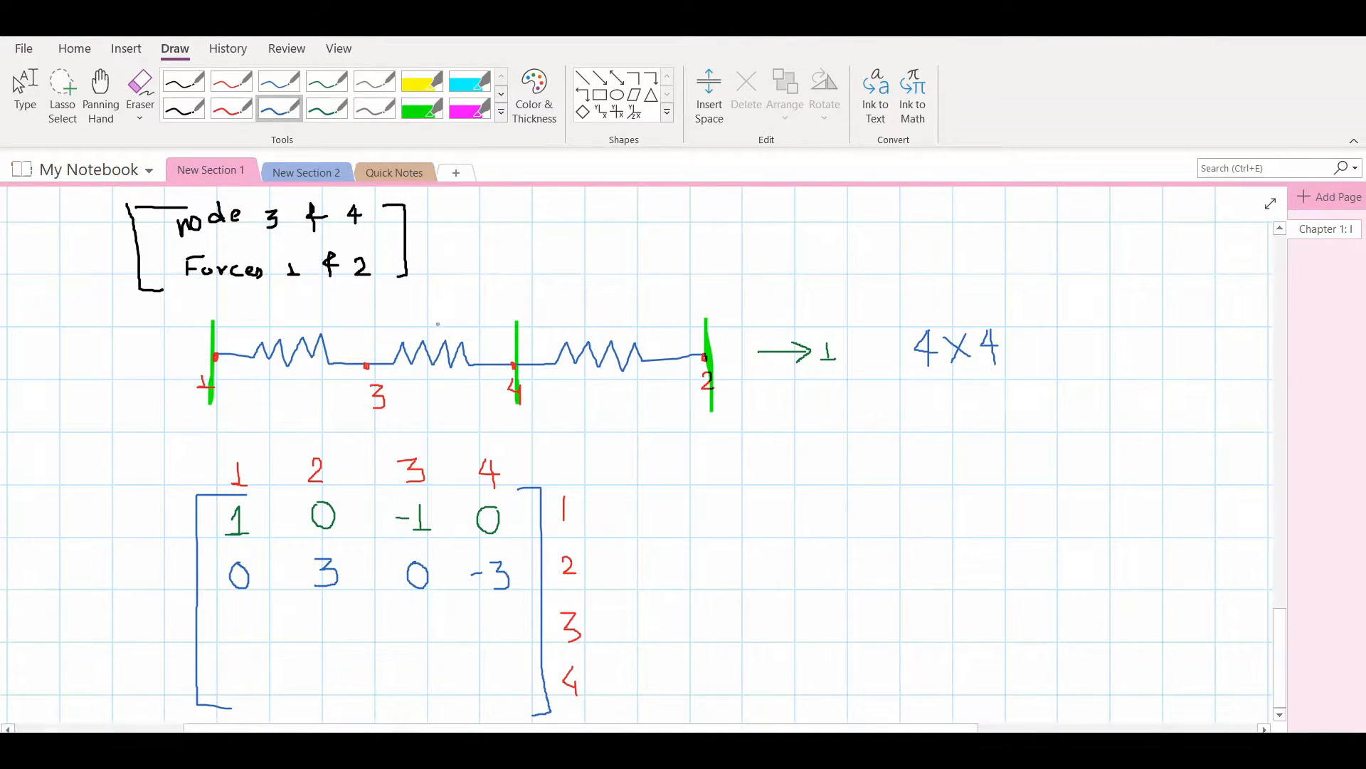
# Draw a blue force arrow at node 3 of the spring chain and label it 2+1=3
pyautogui.moveTo(362, 330)
pyautogui.mouseDown()
pyautogui.moveTo(412, 331)
pyautogui.moveTo(401, 337)
pyautogui.mouseUp()
pyautogui.scroll(5, 640, 455)
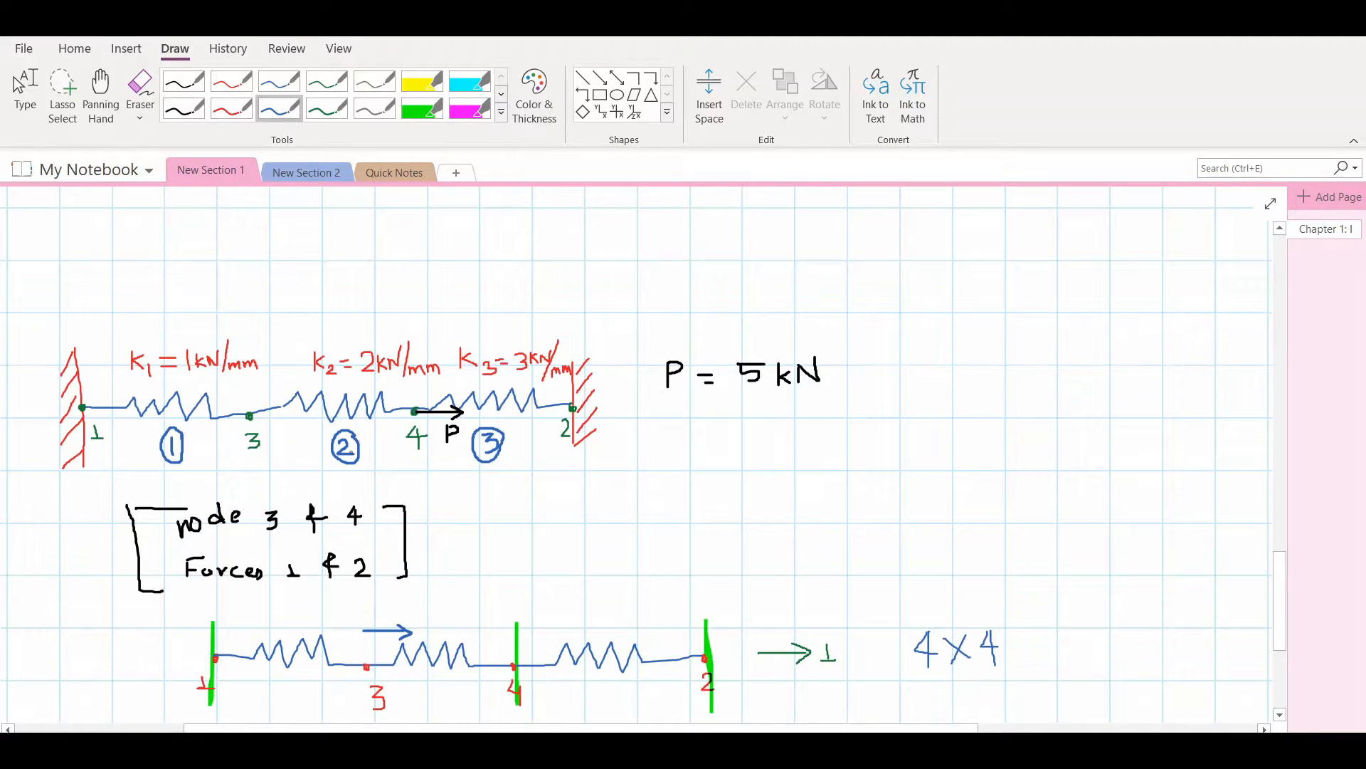
pyautogui.scroll(-2, 331, 418)
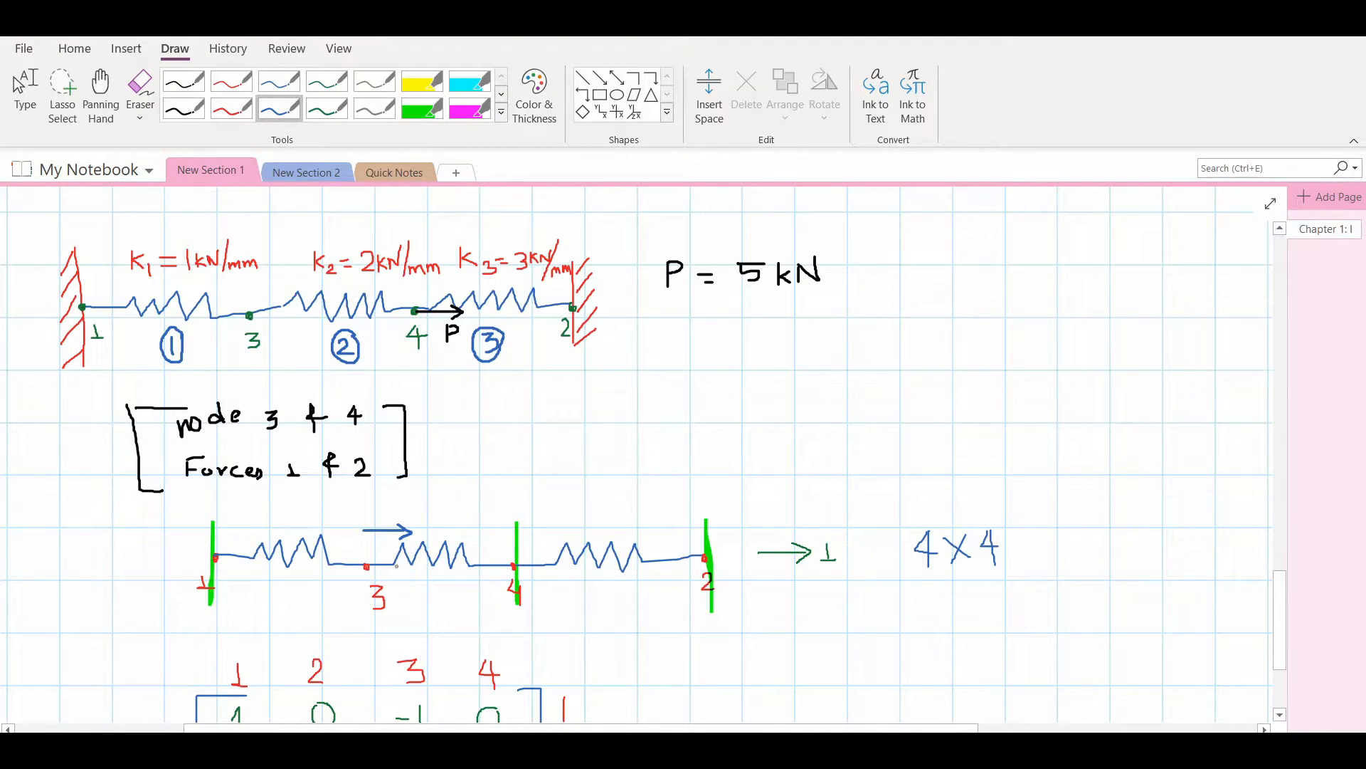
pyautogui.moveTo(377, 500); pyautogui.dragTo(405, 519)
pyautogui.moveTo(404, 503)
pyautogui.mouseDown()
pyautogui.moveTo(431, 501)
pyautogui.moveTo(419, 516)
pyautogui.mouseUp()
pyautogui.moveTo(447, 486)
pyautogui.mouseDown()
pyautogui.moveTo(452, 513)
pyautogui.moveTo(494, 486)
pyautogui.mouseUp()
pyautogui.moveTo(466, 507); pyautogui.dragTo(491, 501)
pyautogui.moveTo(510, 479)
pyautogui.mouseDown()
pyautogui.moveTo(534, 474)
pyautogui.moveTo(543, 491)
pyautogui.moveTo(519, 505)
pyautogui.mouseUp()
# Write 3 in blue in the matrix's third row, third column
pyautogui.scroll(-3, 668, 185)
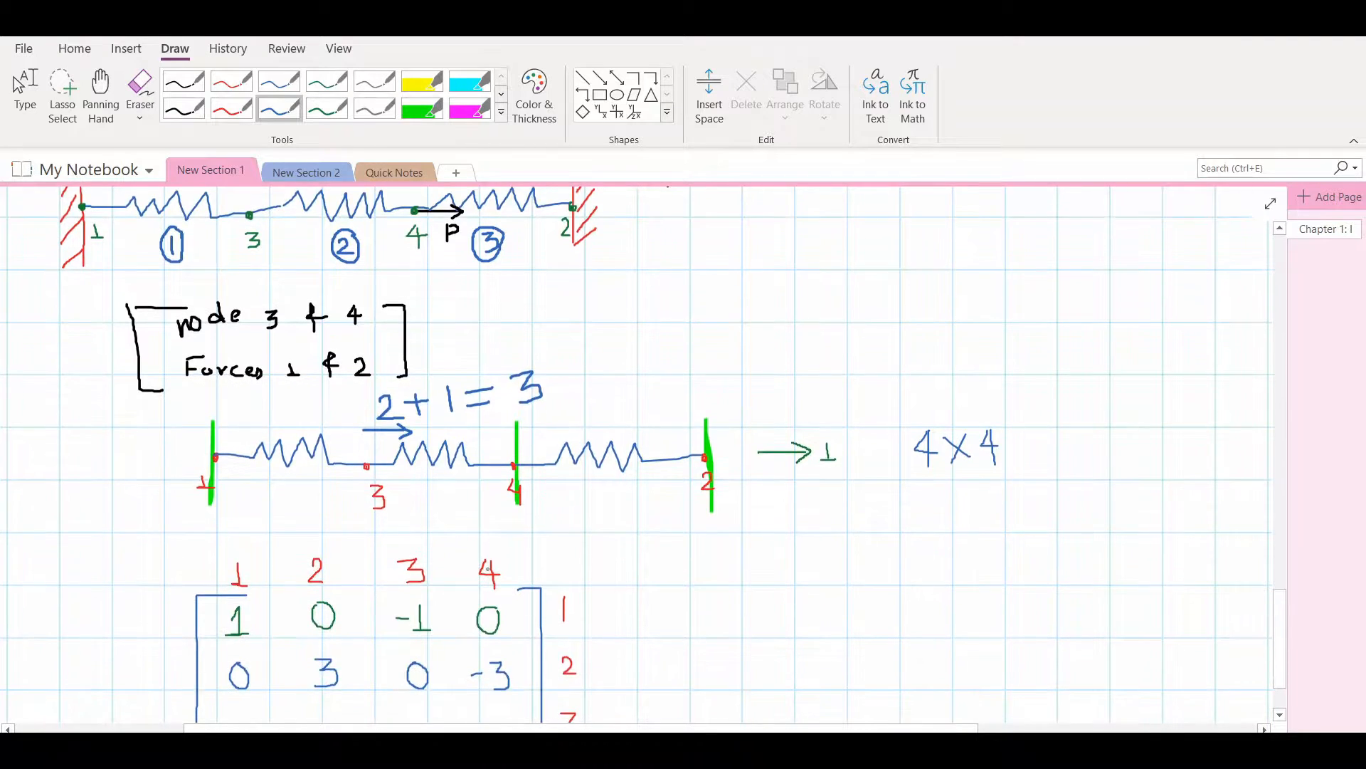
pyautogui.scroll(-3, 409, 523)
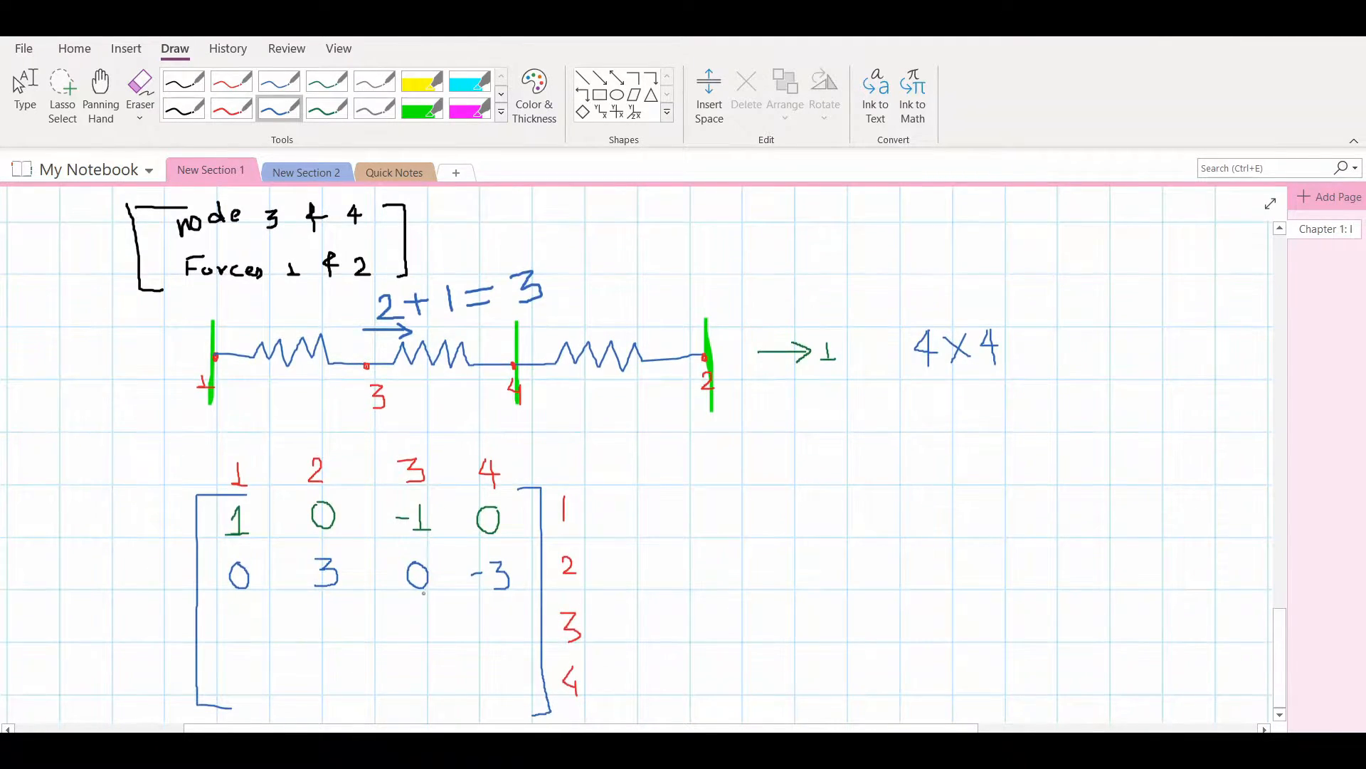
pyautogui.moveTo(422, 619); pyautogui.dragTo(414, 644)
# Draw red reaction arrows pointing left, labelled 1 at node 1 and 2 at node 4
pyautogui.click(248, 84)
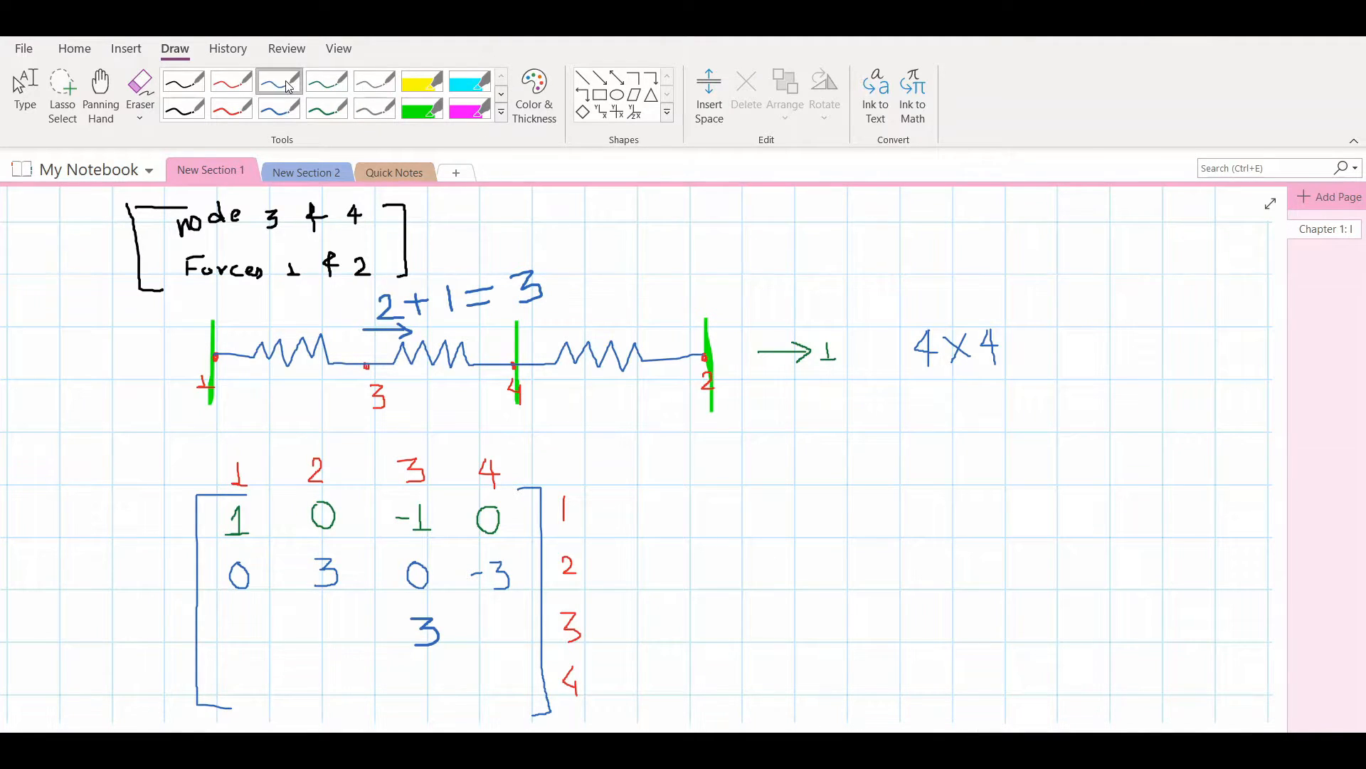
pyautogui.scroll(3, 242, 401)
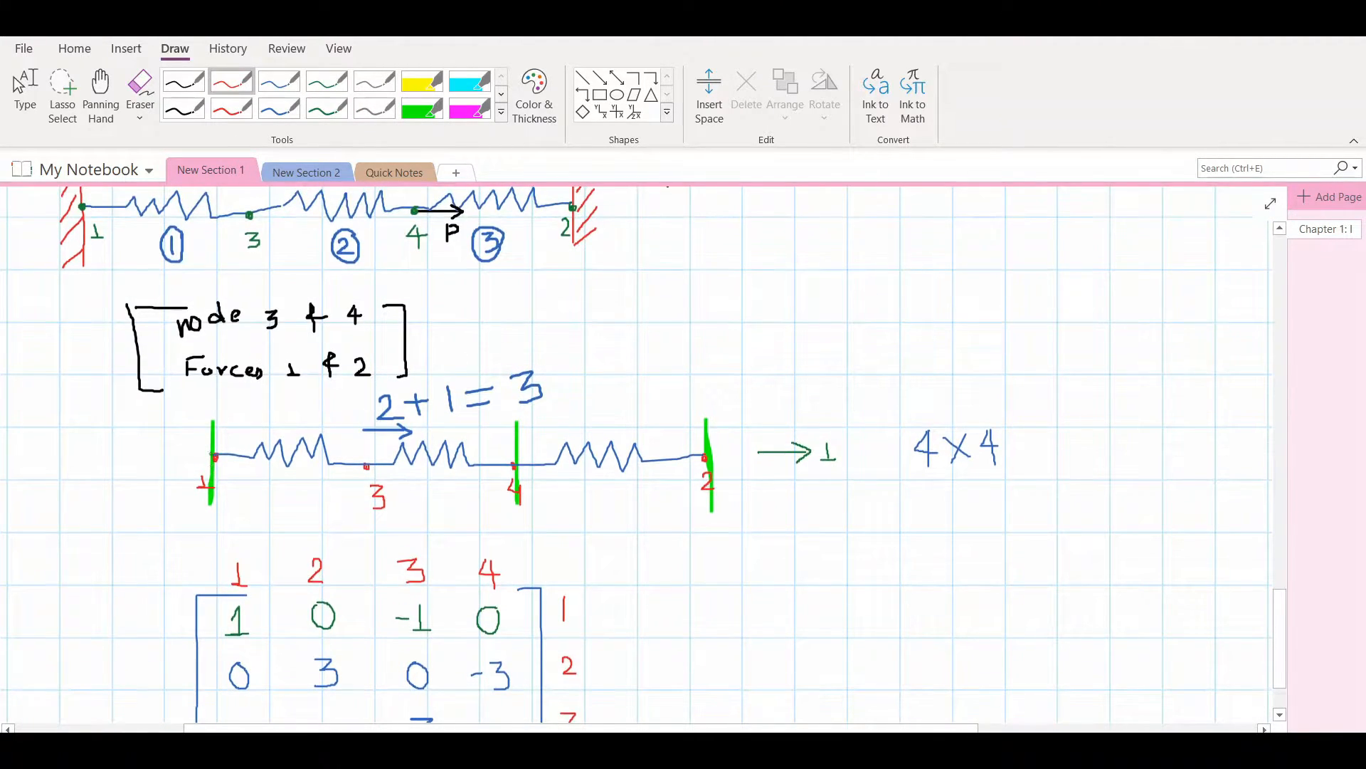
pyautogui.scroll(3, 285, 503)
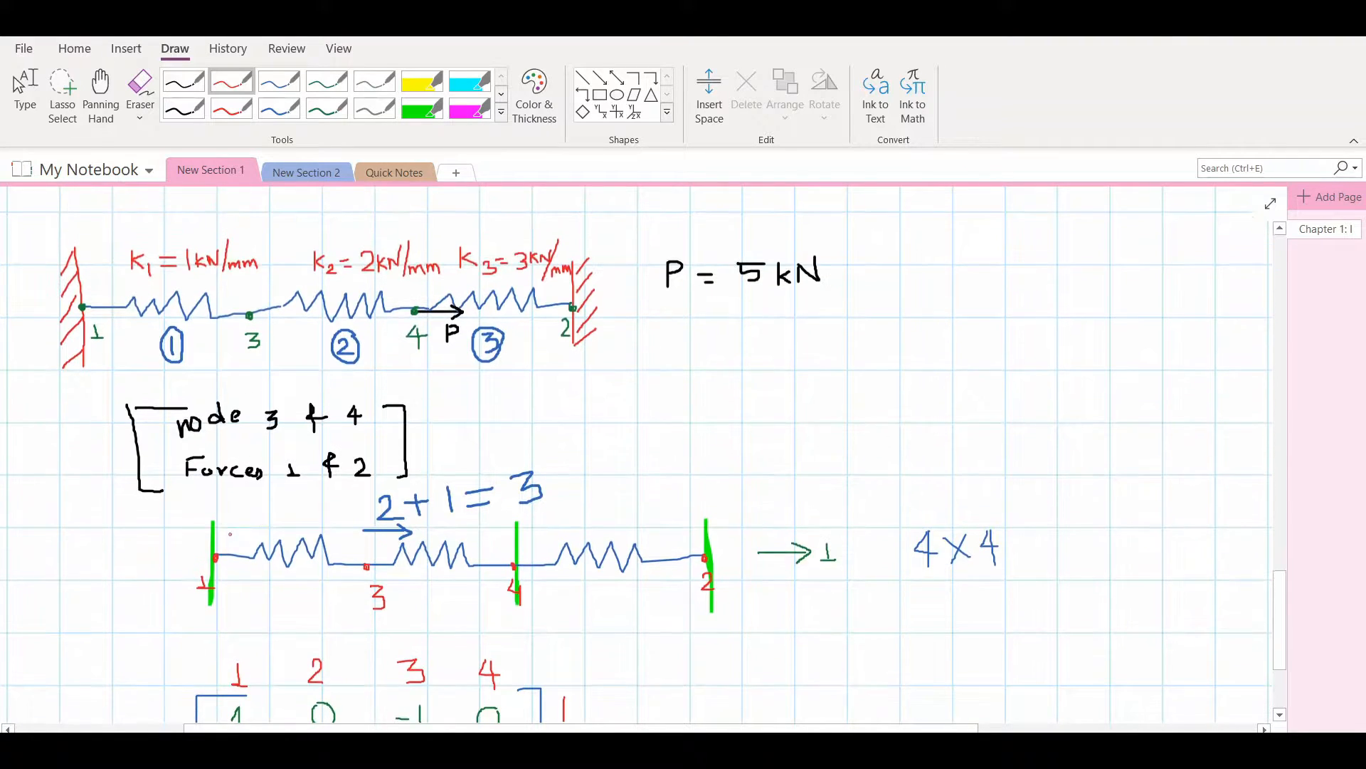
pyautogui.moveTo(142, 558)
pyautogui.mouseDown()
pyautogui.moveTo(193, 558)
pyautogui.moveTo(152, 567)
pyautogui.mouseUp()
pyautogui.moveTo(116, 546); pyautogui.dragTo(105, 573)
pyautogui.moveTo(489, 579)
pyautogui.mouseDown()
pyautogui.moveTo(445, 582)
pyautogui.moveTo(482, 610)
pyautogui.mouseUp()
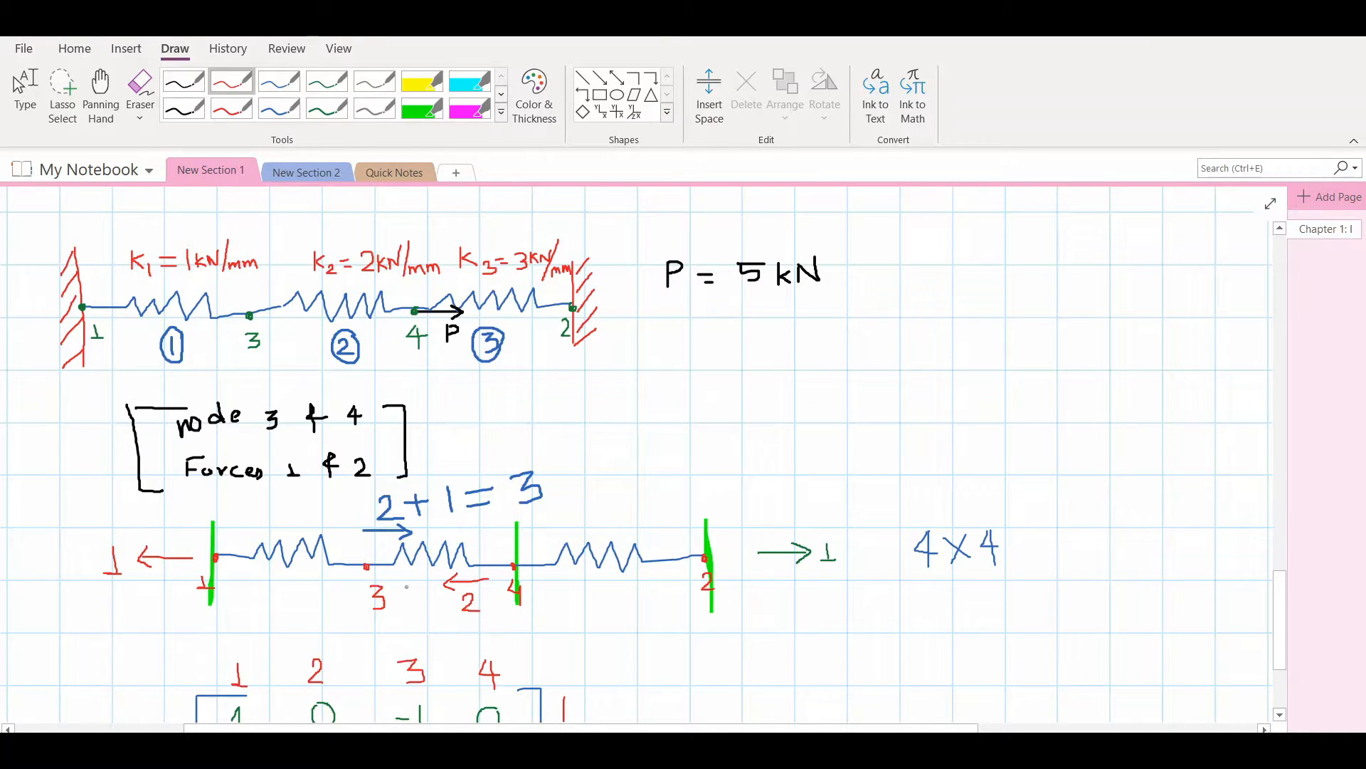
# Complete the third matrix row in red with -1, 0 and -2 in columns 1, 2 and 4
pyautogui.scroll(-3, 408, 589)
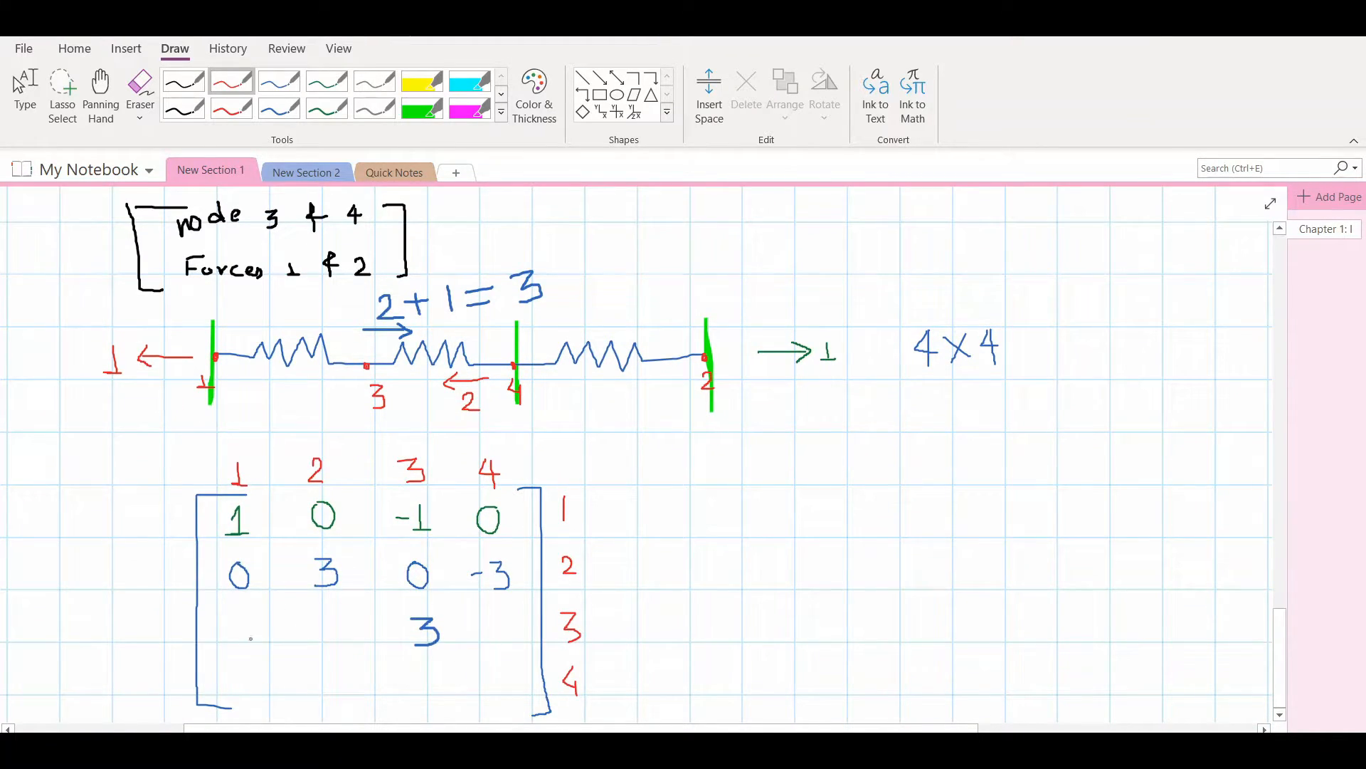
pyautogui.moveTo(239, 615)
pyautogui.mouseDown()
pyautogui.moveTo(239, 642)
pyautogui.moveTo(251, 640)
pyautogui.moveTo(228, 625)
pyautogui.mouseUp()
pyautogui.moveTo(477, 627); pyautogui.dragTo(504, 639)
pyautogui.moveTo(325, 612)
pyautogui.mouseDown()
pyautogui.moveTo(332, 641)
pyautogui.moveTo(331, 614)
pyautogui.mouseUp()
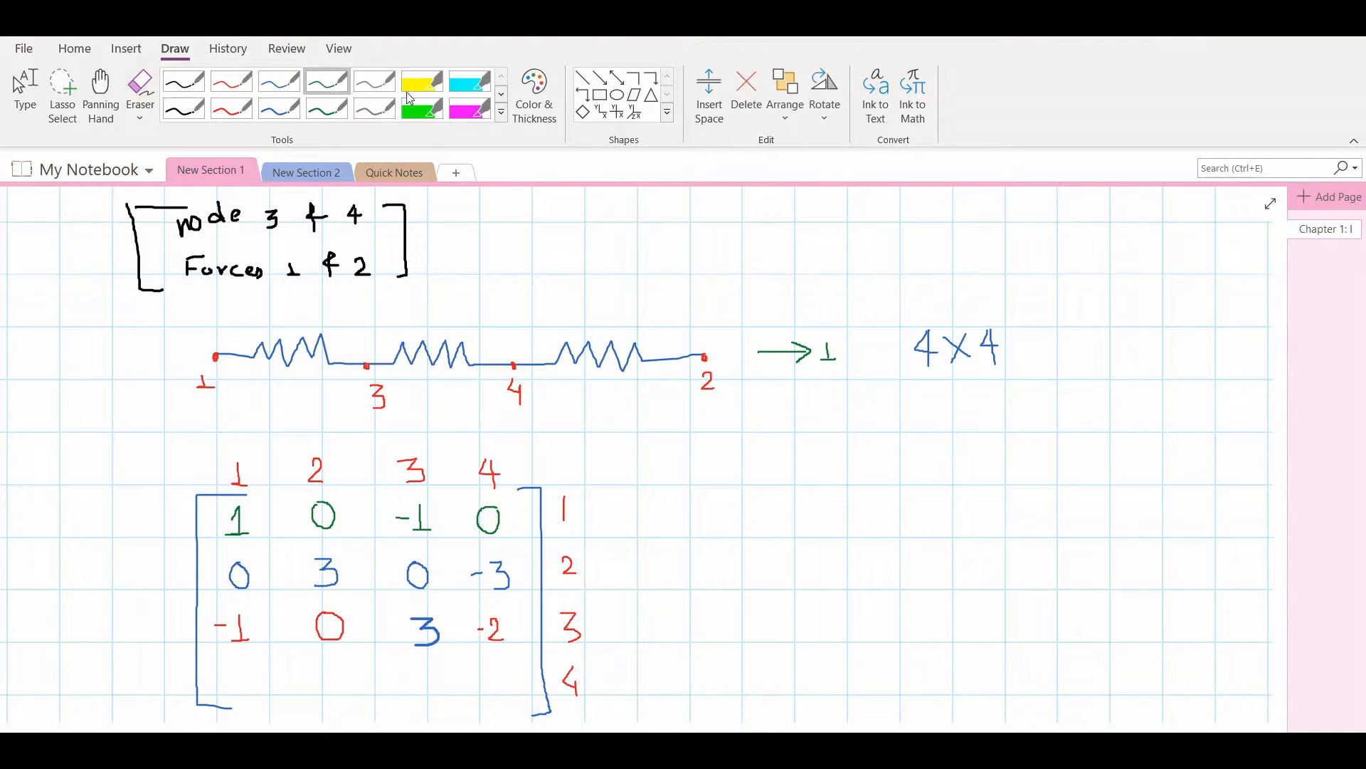
# Mark nodes 1, 3 and 2 of the spring chain as fixed with vertical green highlighter lines
pyautogui.click(420, 89)
pyautogui.click(424, 109)
pyautogui.moveTo(215, 315); pyautogui.dragTo(216, 397)
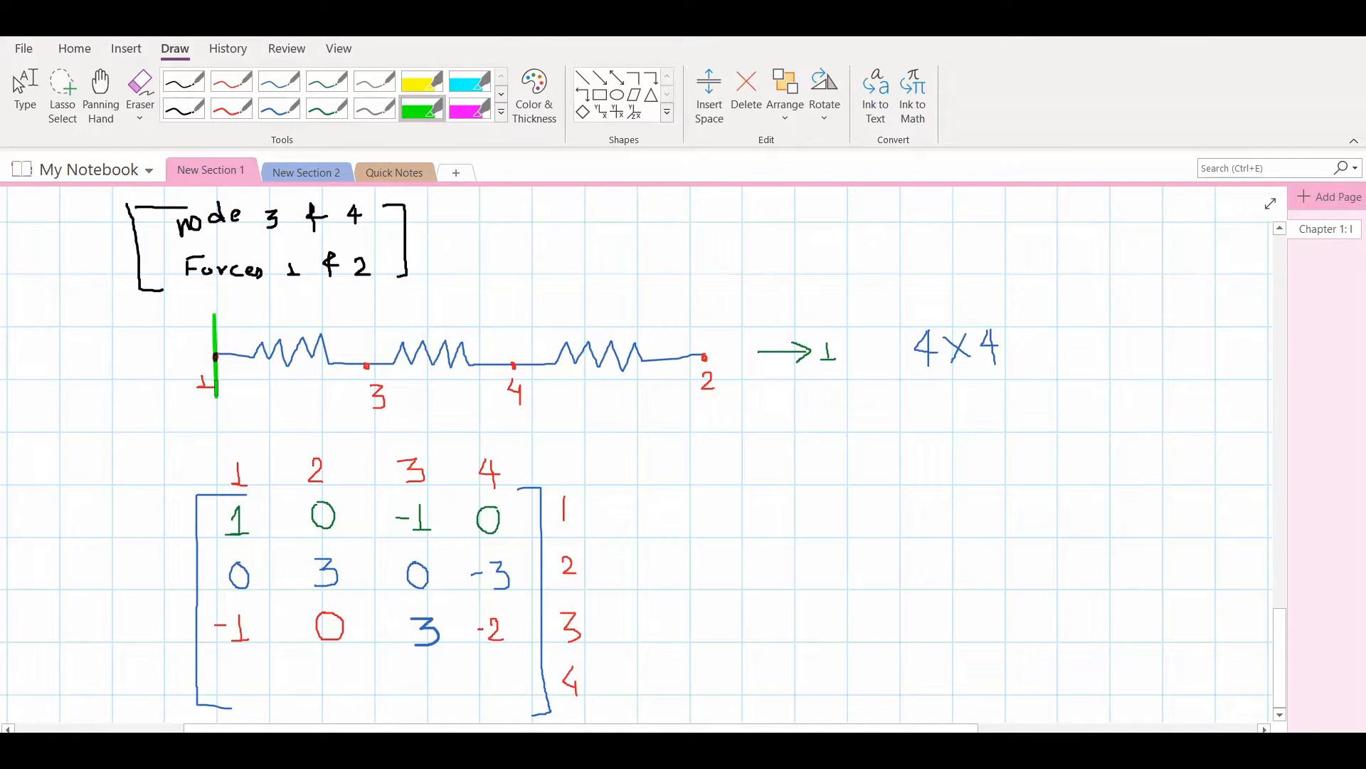
pyautogui.moveTo(368, 318); pyautogui.dragTo(366, 393)
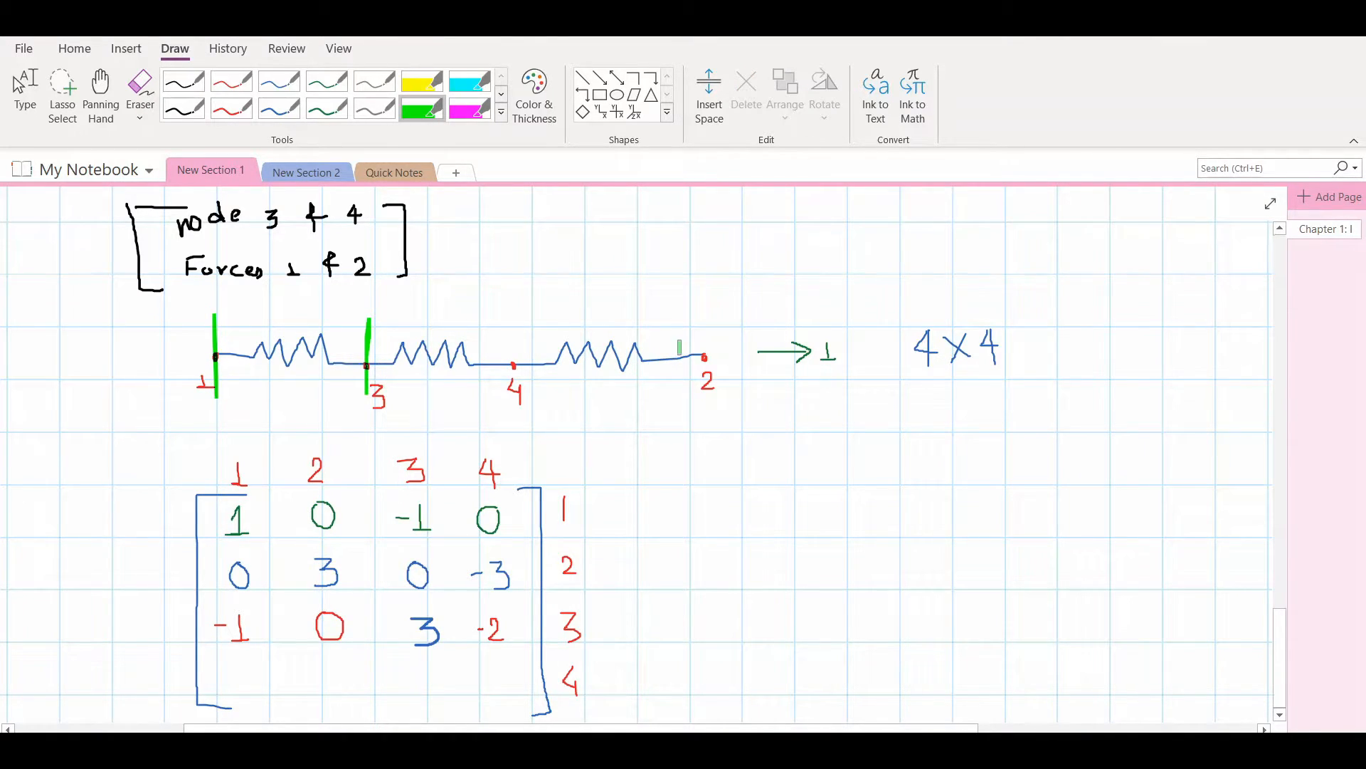
pyautogui.moveTo(702, 311); pyautogui.dragTo(708, 401)
# Draw a blue arrow labelled 1 at node 4 and write the force 5 in green below it
pyautogui.click(279, 82)
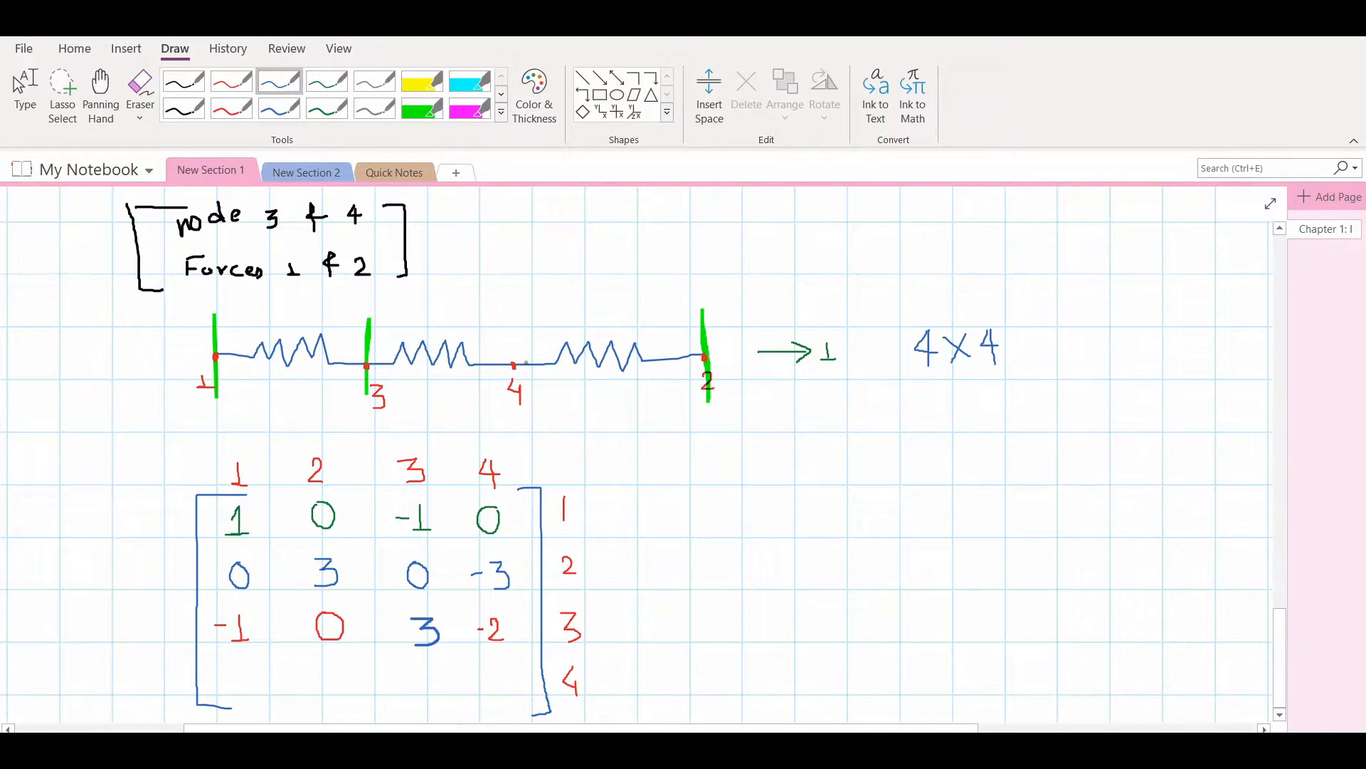
pyautogui.moveTo(530, 382)
pyautogui.mouseDown()
pyautogui.moveTo(587, 385)
pyautogui.moveTo(604, 407)
pyautogui.mouseUp()
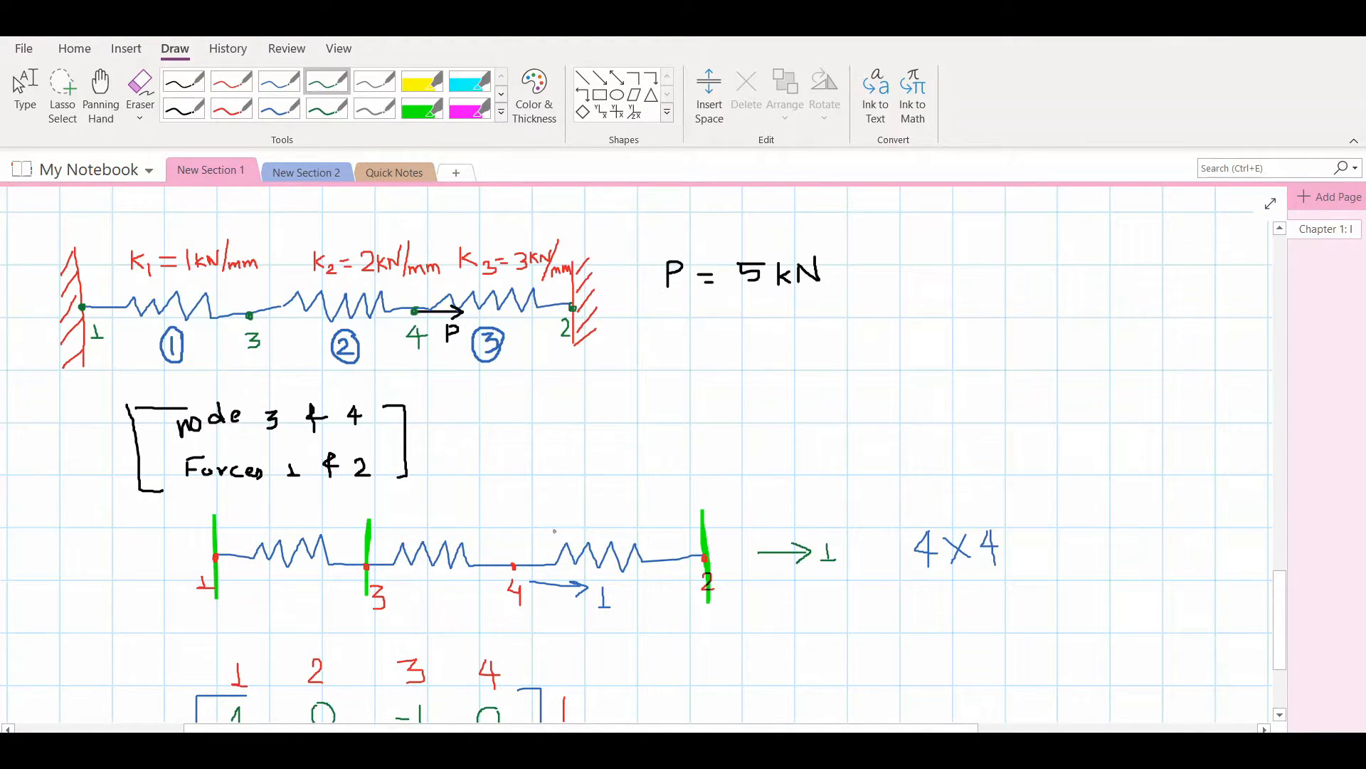
pyautogui.moveTo(567, 599); pyautogui.dragTo(548, 616)
# Draw blue reaction arrows pointing left, labelled 2 at node 3 and 3 at node 2
pyautogui.click(279, 81)
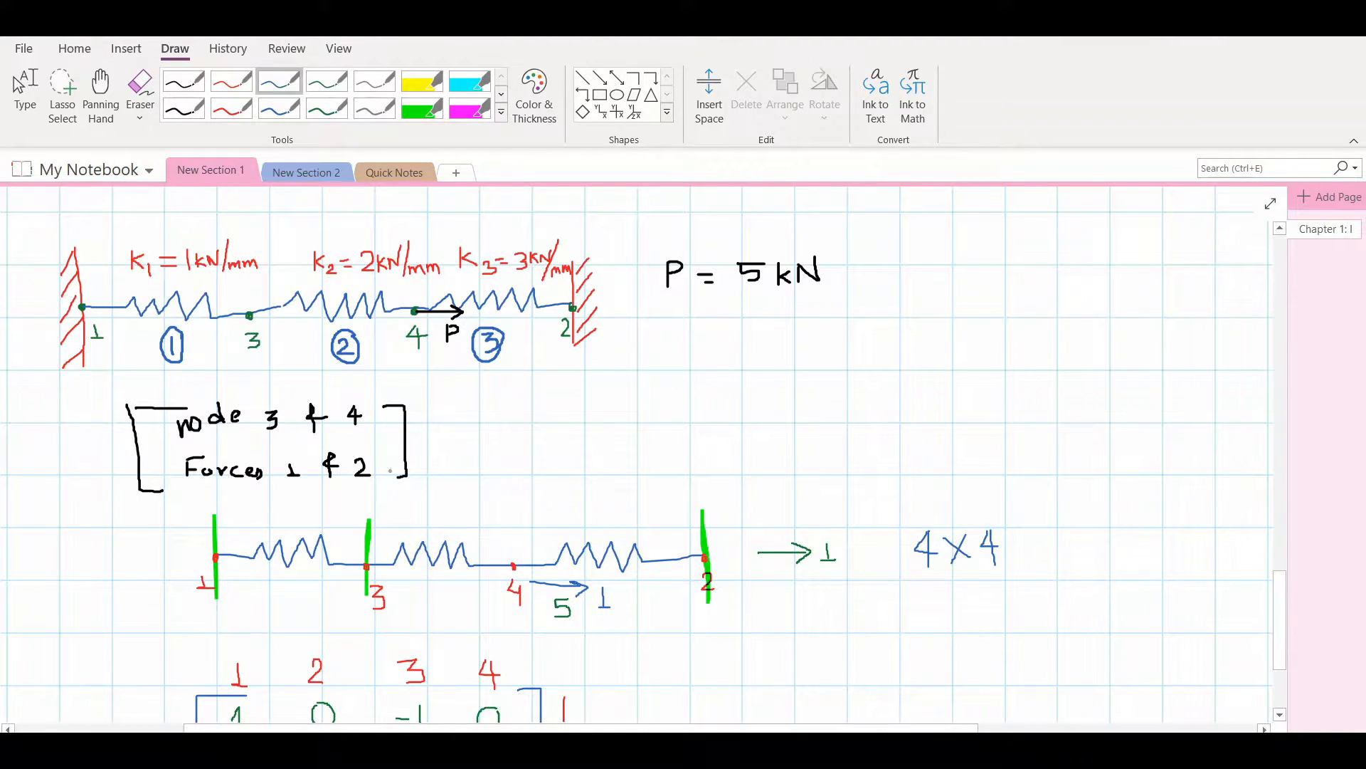
pyautogui.moveTo(356, 531)
pyautogui.mouseDown()
pyautogui.moveTo(327, 531)
pyautogui.moveTo(339, 538)
pyautogui.moveTo(347, 511)
pyautogui.moveTo(358, 517)
pyautogui.mouseUp()
pyautogui.moveTo(653, 526)
pyautogui.mouseDown()
pyautogui.moveTo(678, 523)
pyautogui.moveTo(667, 530)
pyautogui.moveTo(683, 502)
pyautogui.moveTo(666, 508)
pyautogui.mouseUp()
# Fill the fourth matrix row in blue with 0, -3, -2 and 5
pyautogui.scroll(-3, 442, 607)
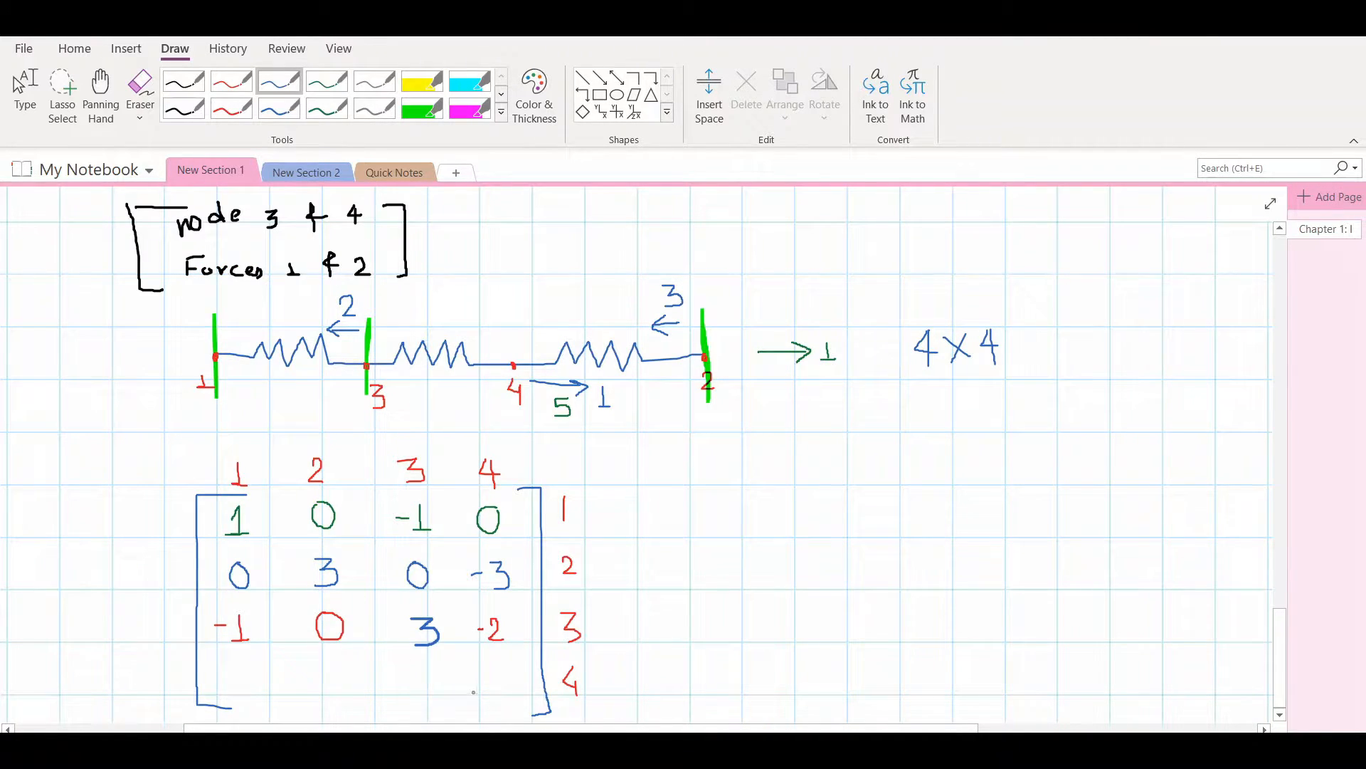
pyautogui.moveTo(494, 678)
pyautogui.mouseDown()
pyautogui.moveTo(512, 676)
pyautogui.moveTo(501, 701)
pyautogui.mouseUp()
pyautogui.moveTo(229, 672); pyautogui.dragTo(238, 668)
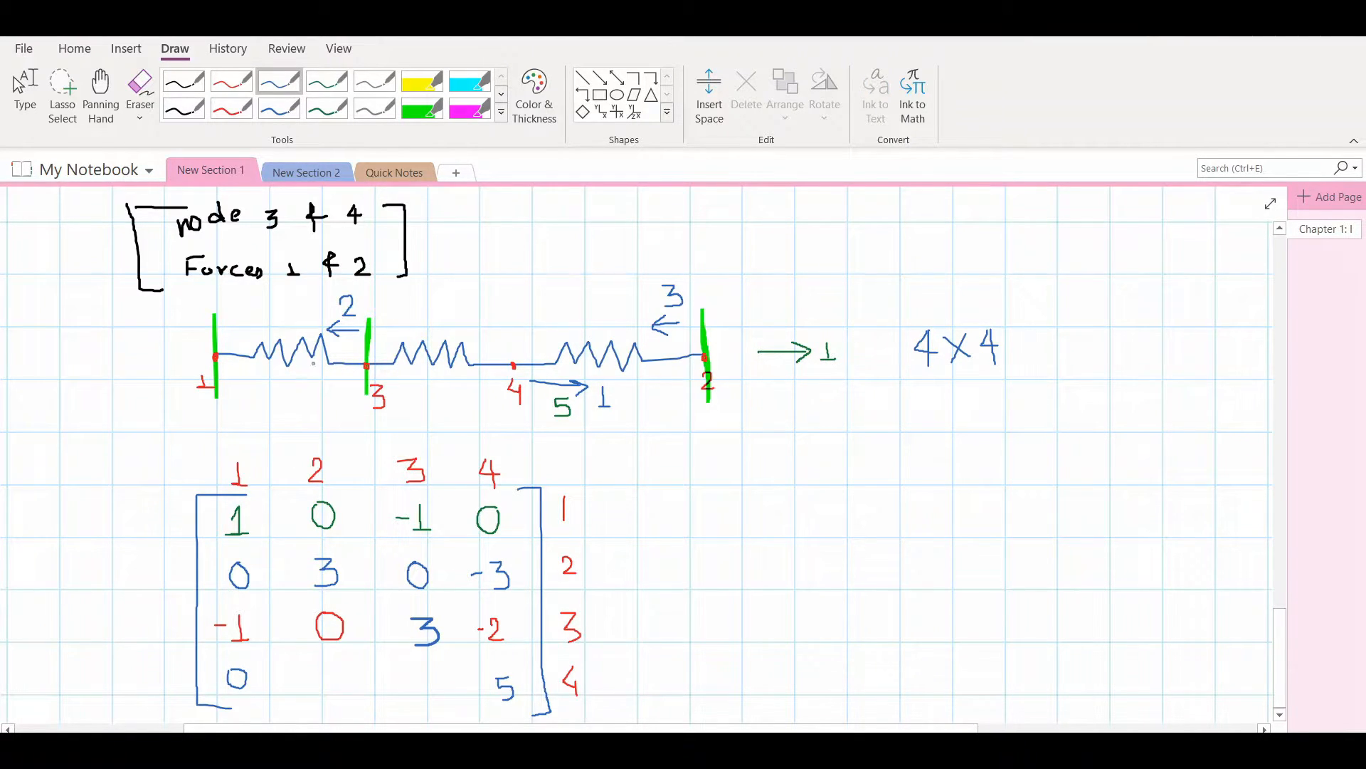
pyautogui.moveTo(419, 704); pyautogui.dragTo(460, 703)
pyautogui.moveTo(308, 695)
pyautogui.mouseDown()
pyautogui.moveTo(347, 695)
pyautogui.moveTo(344, 707)
pyautogui.mouseUp()
pyautogui.keyDown('ctrl'); pyautogui.scroll(-1, 380, 572); pyautogui.keyUp('ctrl')
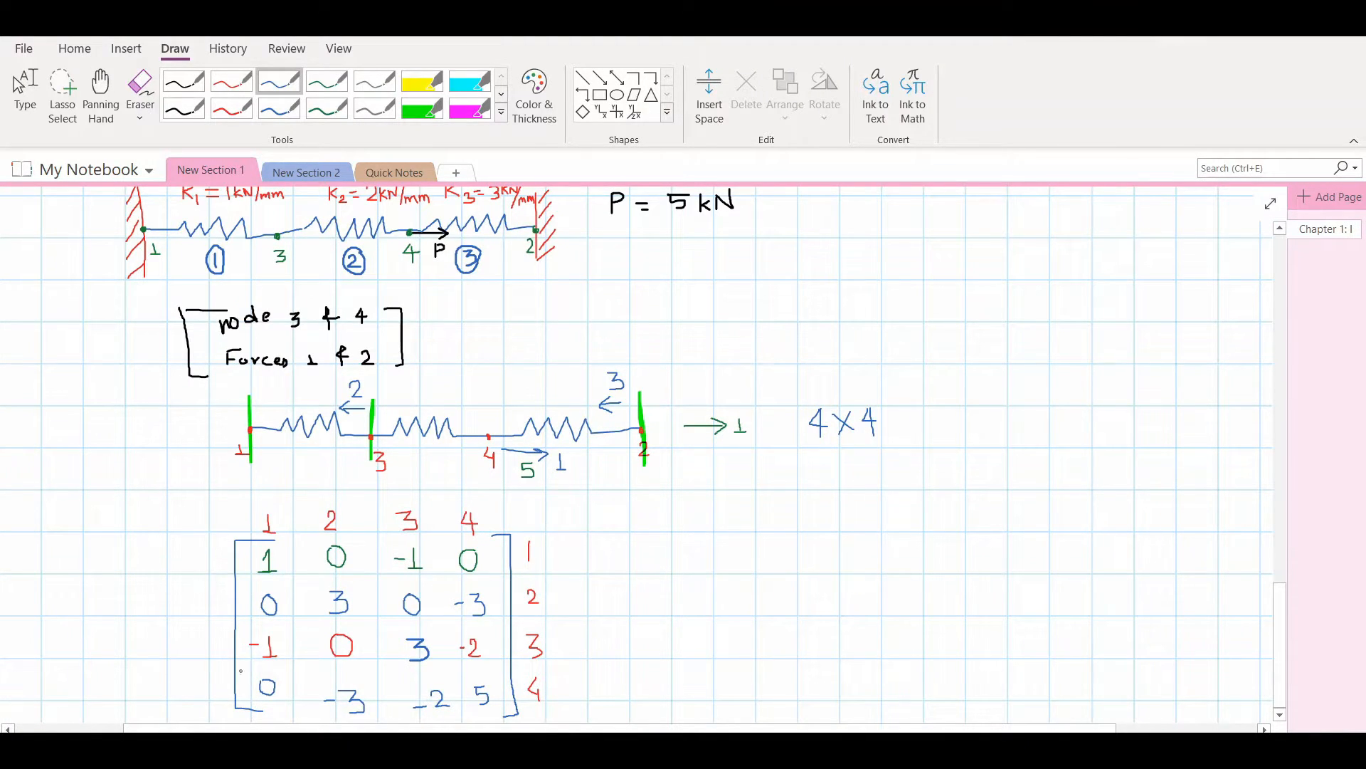
pyautogui.scroll(10, 310, 621)
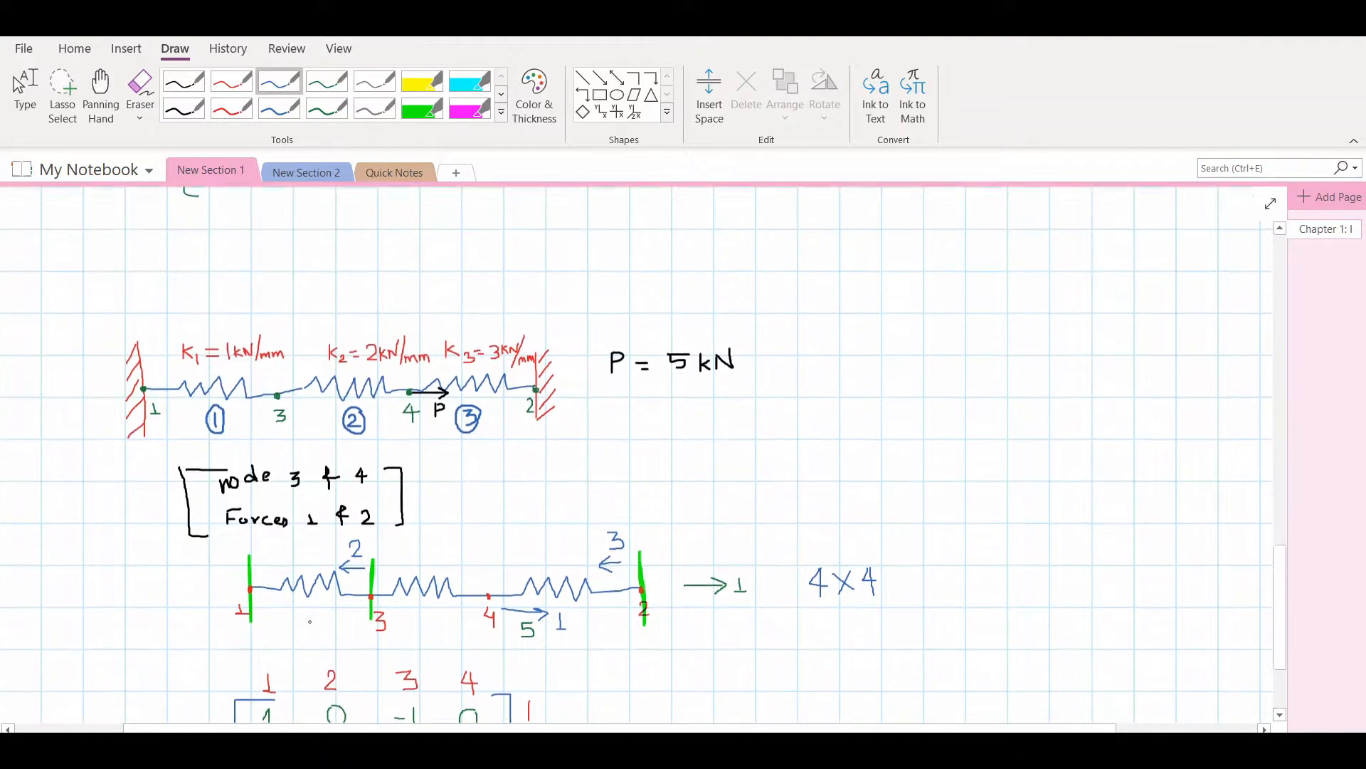
pyautogui.scroll(3, 311, 622)
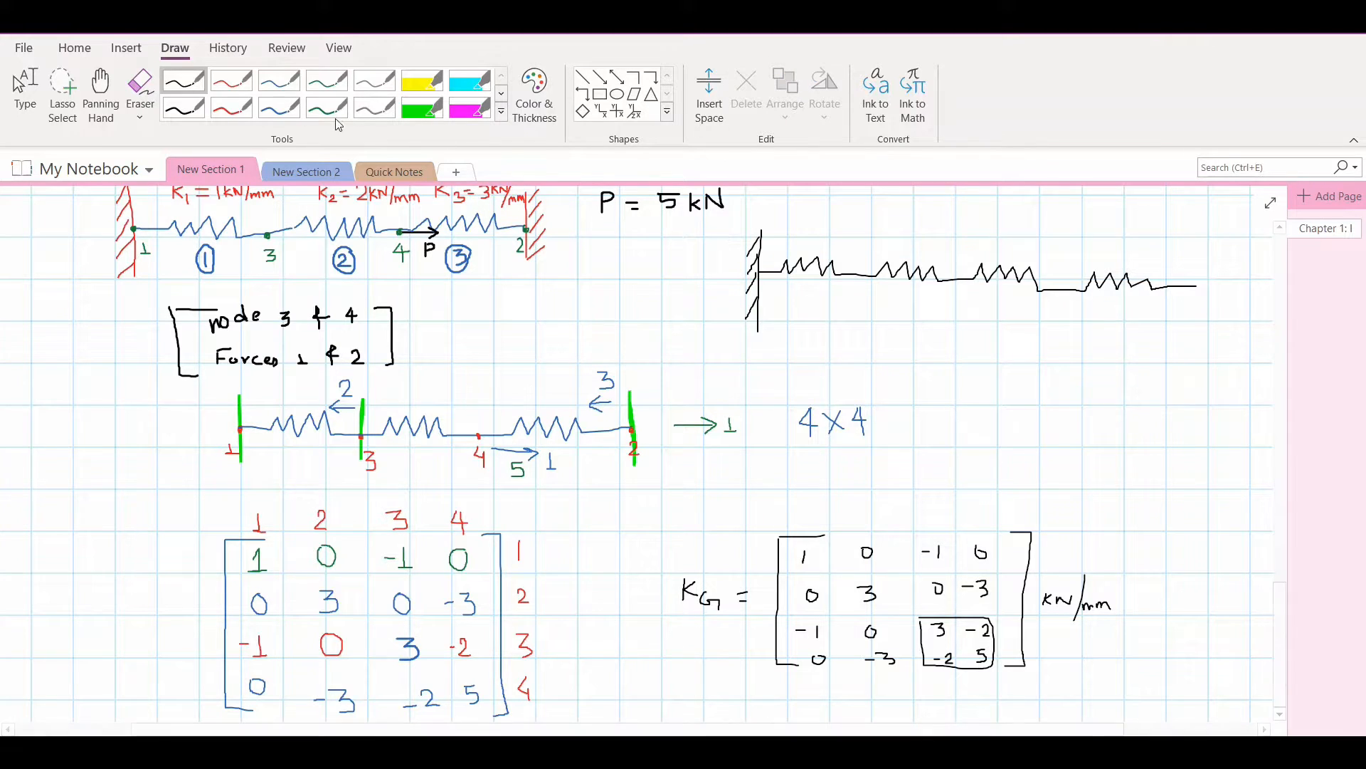
# Label each spring of the four-spring chain K in red and write K = 2 kN/mm below the chain
pyautogui.click(231, 81)
pyautogui.moveTo(799, 279); pyautogui.dragTo(809, 304)
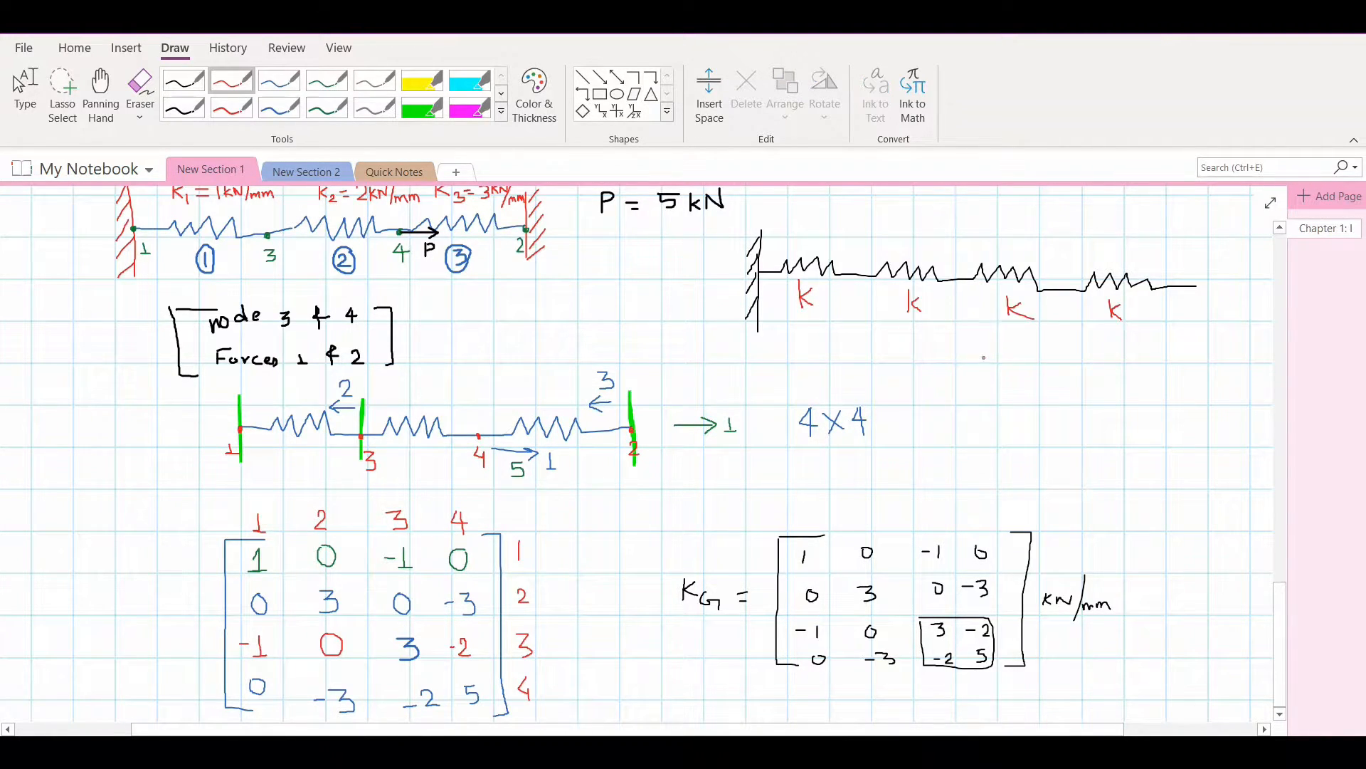
pyautogui.moveTo(983, 357)
pyautogui.mouseDown()
pyautogui.moveTo(984, 375)
pyautogui.moveTo(1015, 361)
pyautogui.mouseUp()
pyautogui.moveTo(1006, 368)
pyautogui.mouseDown()
pyautogui.moveTo(1066, 369)
pyautogui.moveTo(1083, 345)
pyautogui.mouseUp()
pyautogui.moveTo(1095, 337)
pyautogui.mouseDown()
pyautogui.moveTo(1088, 377)
pyautogui.moveTo(1145, 371)
pyautogui.mouseUp()
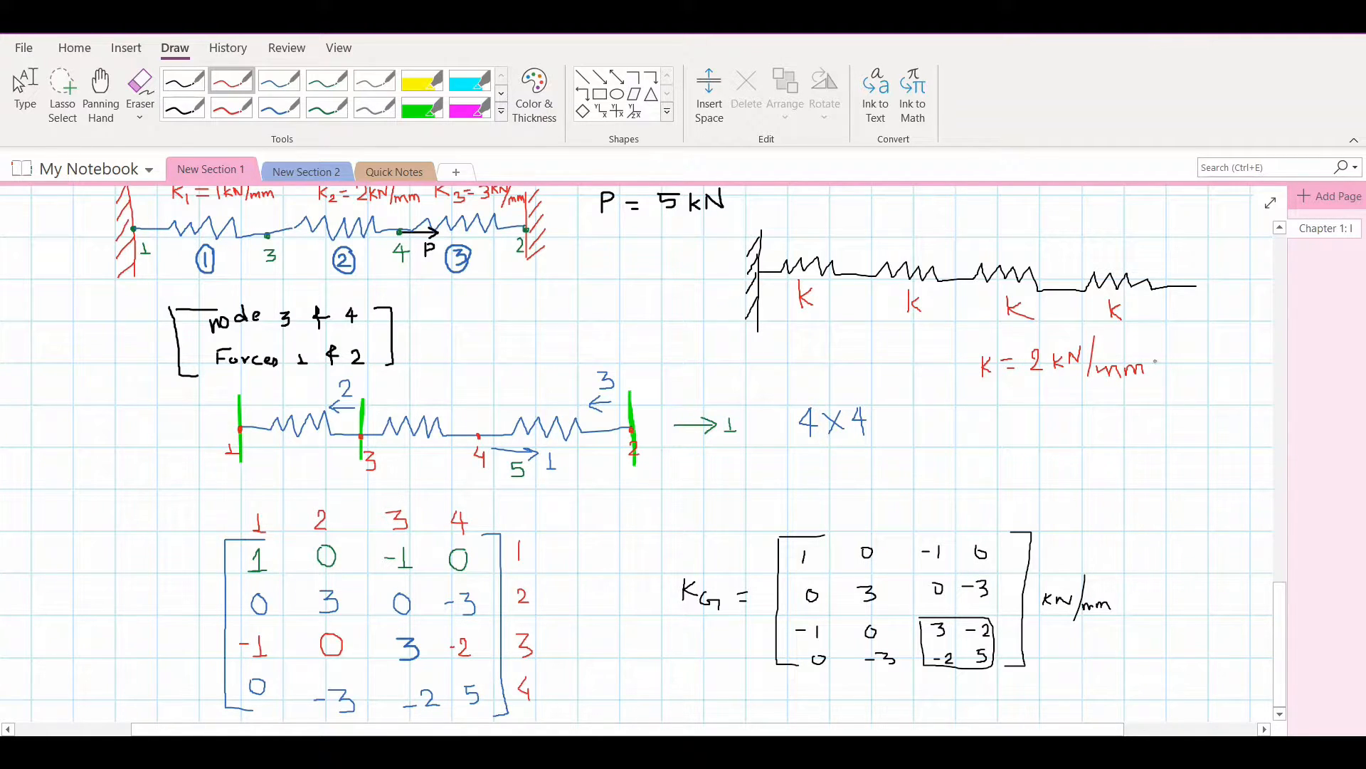
# Add blue annotations at the free end of the four-spring chain and a node mark at its wall
pyautogui.click(279, 80)
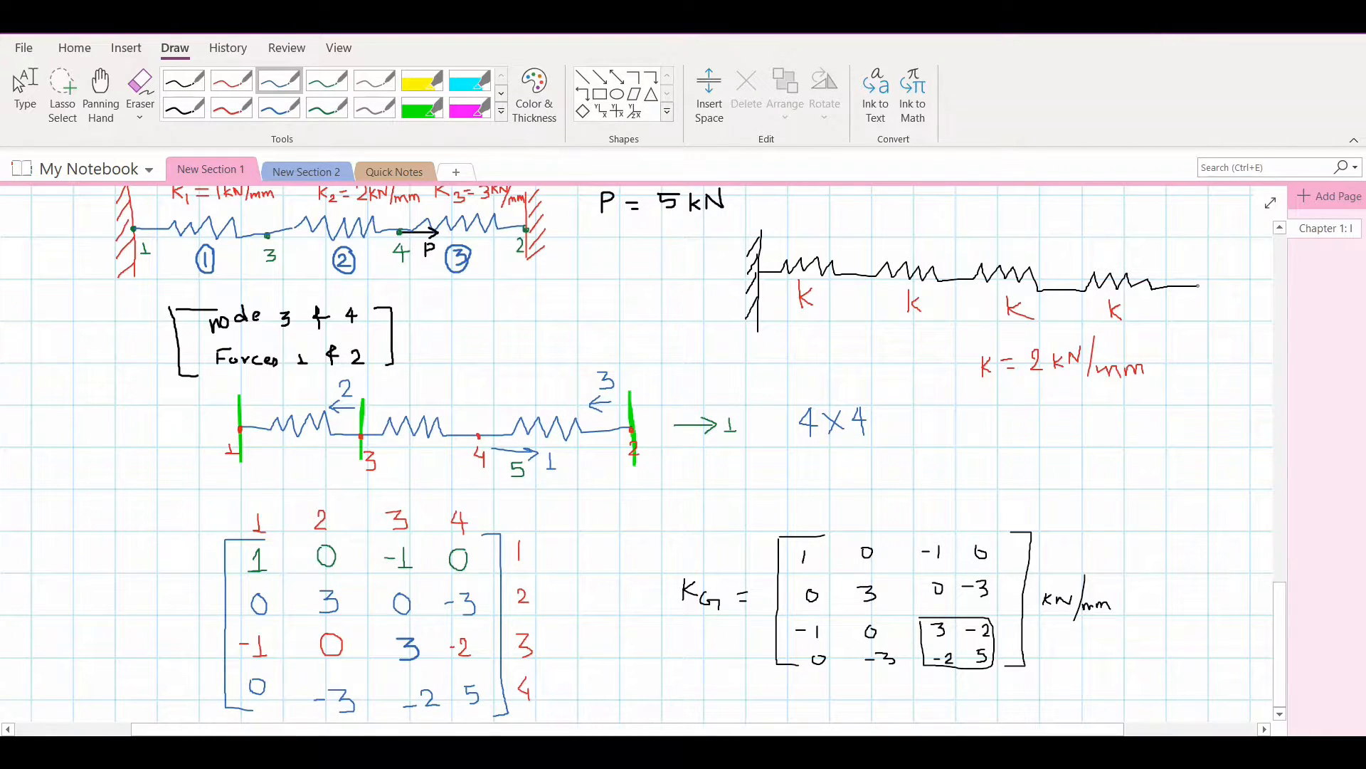
pyautogui.moveTo(1199, 288)
pyautogui.mouseDown()
pyautogui.moveTo(1231, 287)
pyautogui.moveTo(1204, 316)
pyautogui.moveTo(1257, 320)
pyautogui.mouseUp()
pyautogui.click(759, 273)
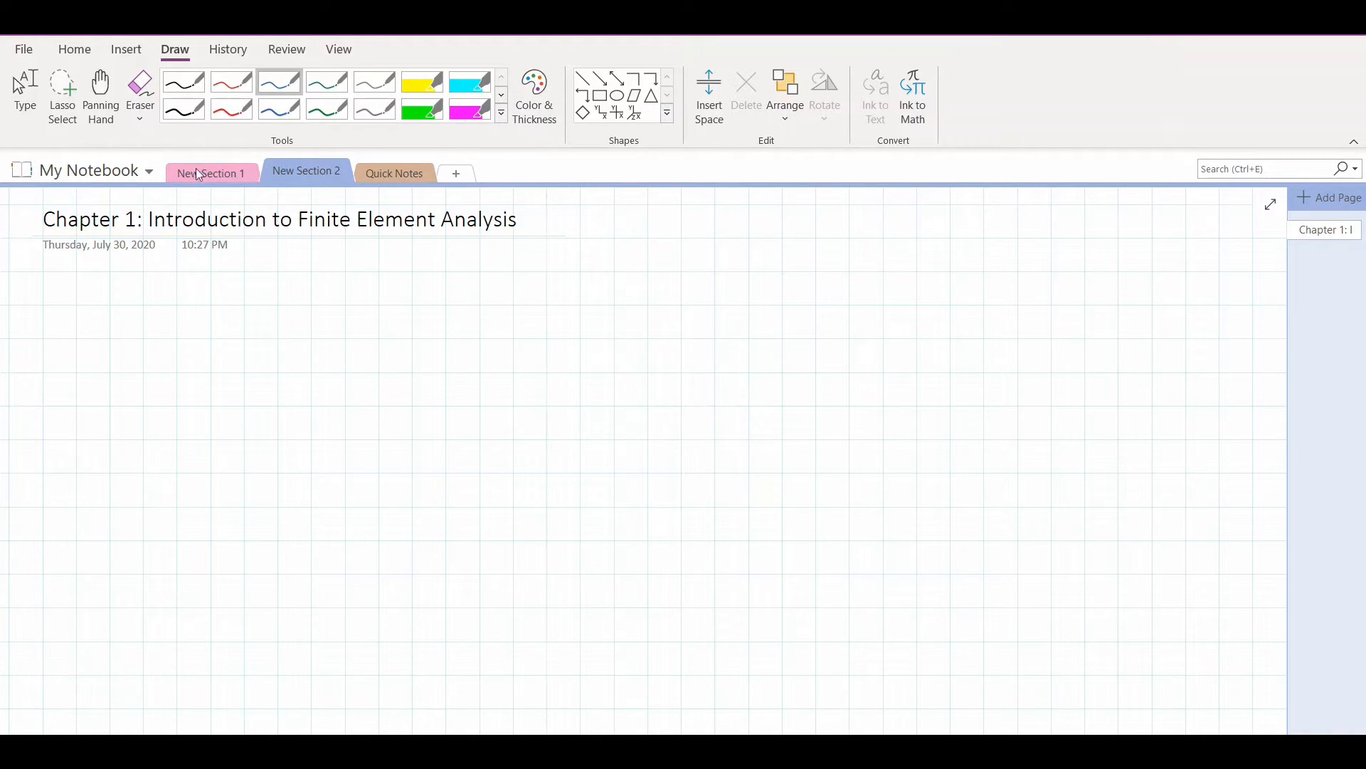
# Sketch red hatched walls at both ends of a horizontal bar below the chapter title
pyautogui.moveTo(170, 290); pyautogui.dragTo(168, 412)
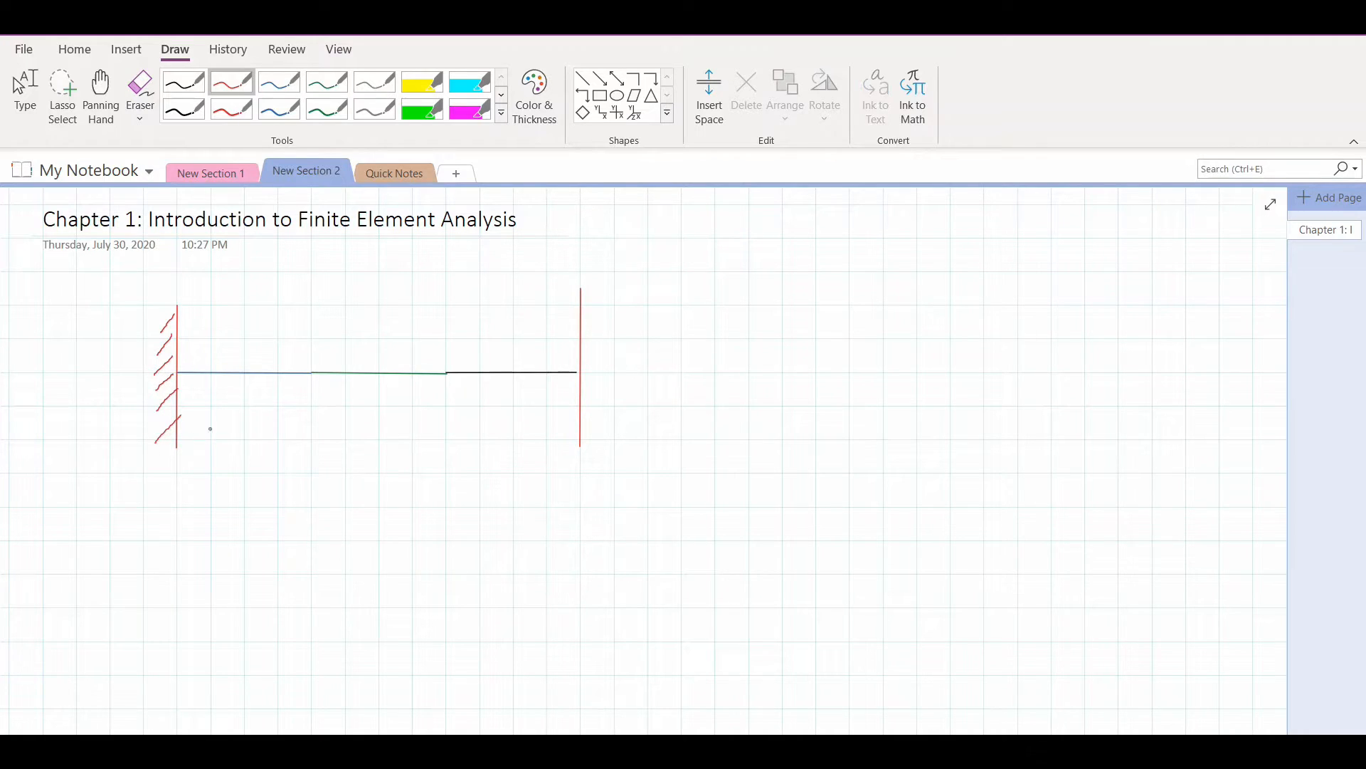
pyautogui.moveTo(603, 414); pyautogui.dragTo(575, 436)
# Trace the bar's first segment in blue and number the segments with circled 1 in blue, 2 in green and 3 in black
pyautogui.click(279, 82)
pyautogui.moveTo(178, 372); pyautogui.dragTo(310, 373)
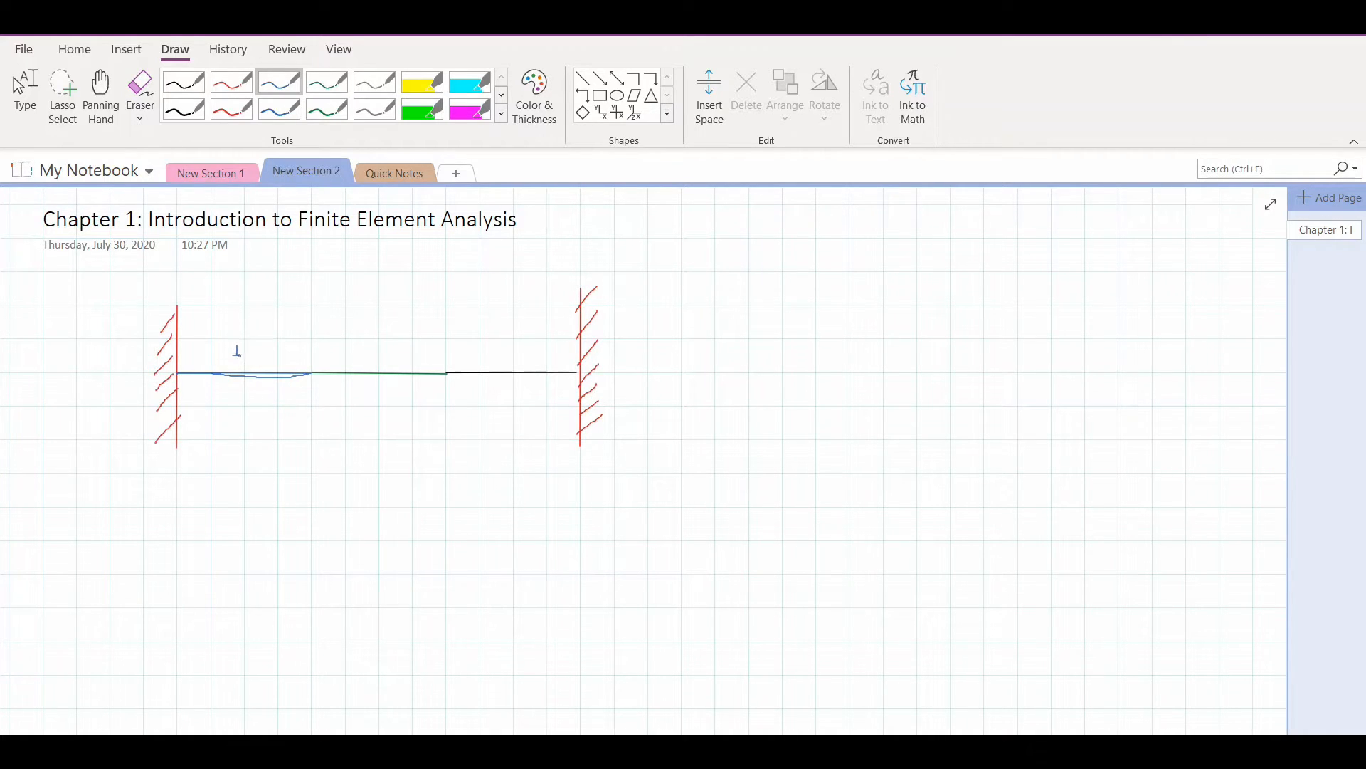
pyautogui.moveTo(238, 339)
pyautogui.mouseDown()
pyautogui.moveTo(246, 362)
pyautogui.moveTo(240, 340)
pyautogui.mouseUp()
pyautogui.click(327, 82)
pyautogui.moveTo(364, 344)
pyautogui.mouseDown()
pyautogui.moveTo(369, 356)
pyautogui.moveTo(354, 336)
pyautogui.moveTo(575, 369)
pyautogui.moveTo(508, 353)
pyautogui.moveTo(498, 332)
pyautogui.moveTo(515, 360)
pyautogui.moveTo(522, 344)
pyautogui.mouseUp()
pyautogui.click(184, 82)
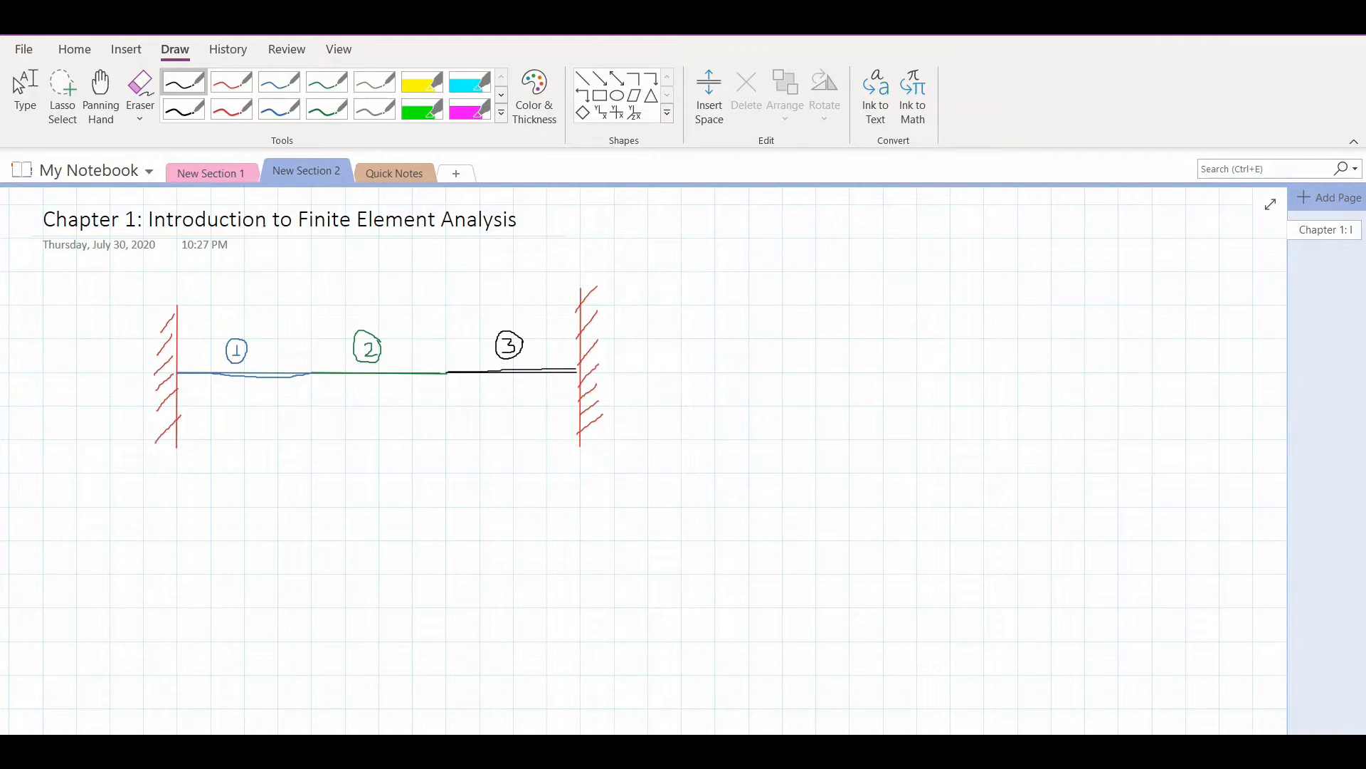
# Add black dimension lines of 30 in for each bar segment and 90 in for the total length
pyautogui.moveTo(311, 355); pyautogui.dragTo(316, 421)
pyautogui.moveTo(181, 400); pyautogui.dragTo(308, 401)
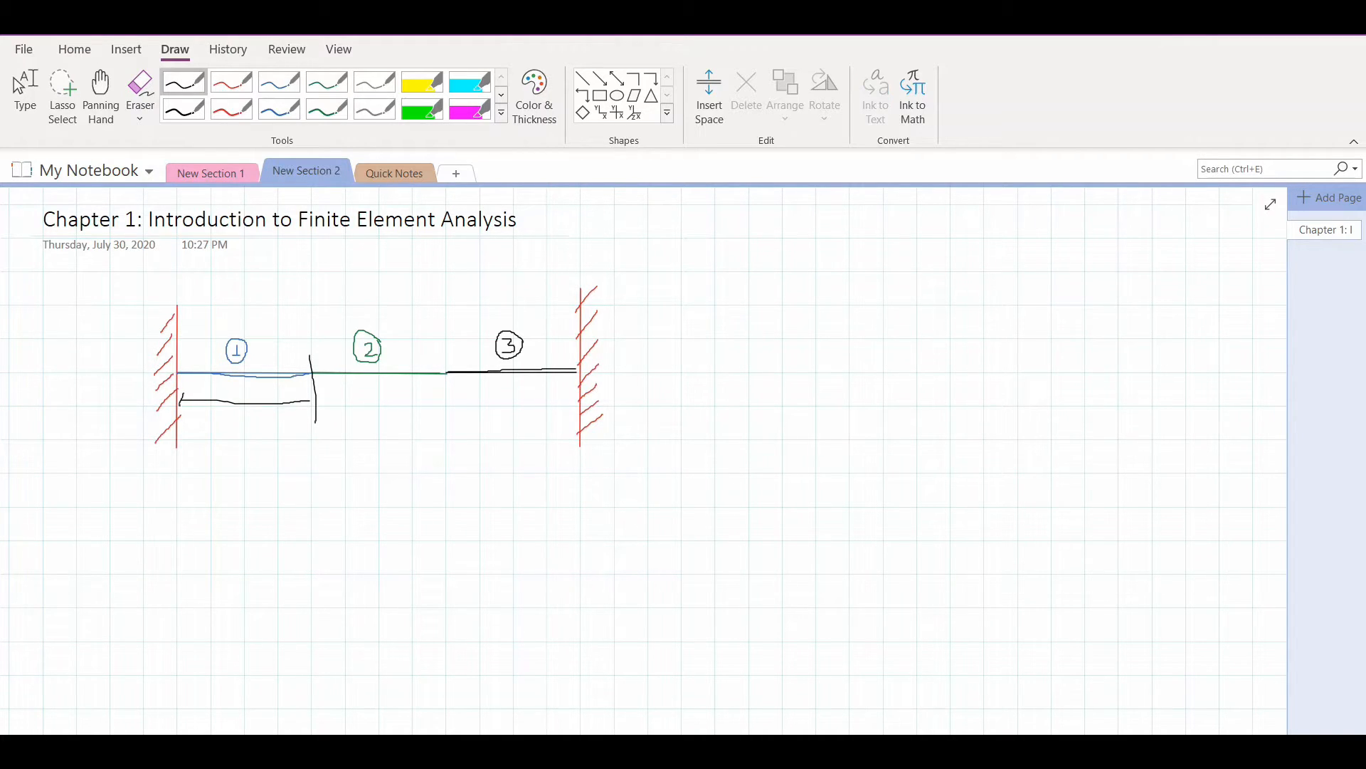
pyautogui.moveTo(208, 389); pyautogui.dragTo(242, 396)
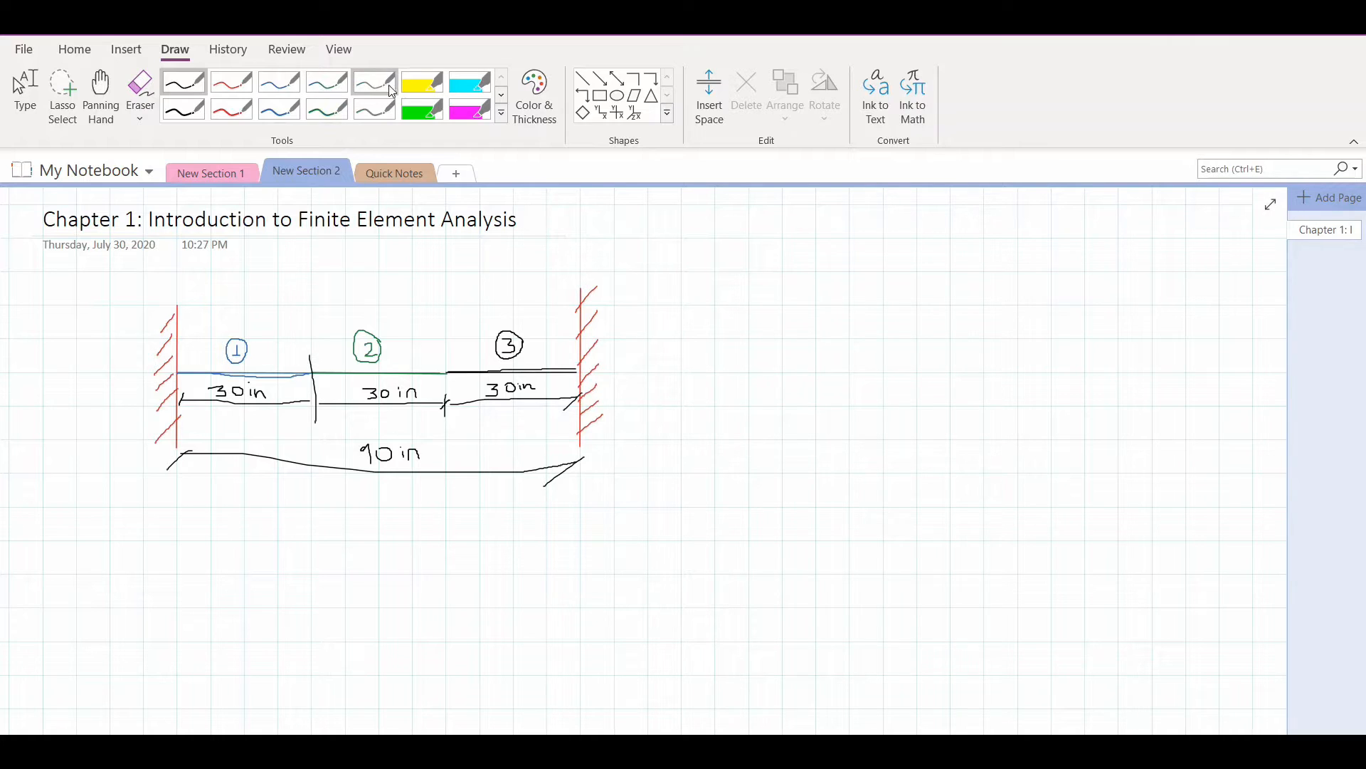
# Mark the junction of segments 1 and 2 with a green dot and draw a red force arrow labelled P from it
pyautogui.click(326, 109)
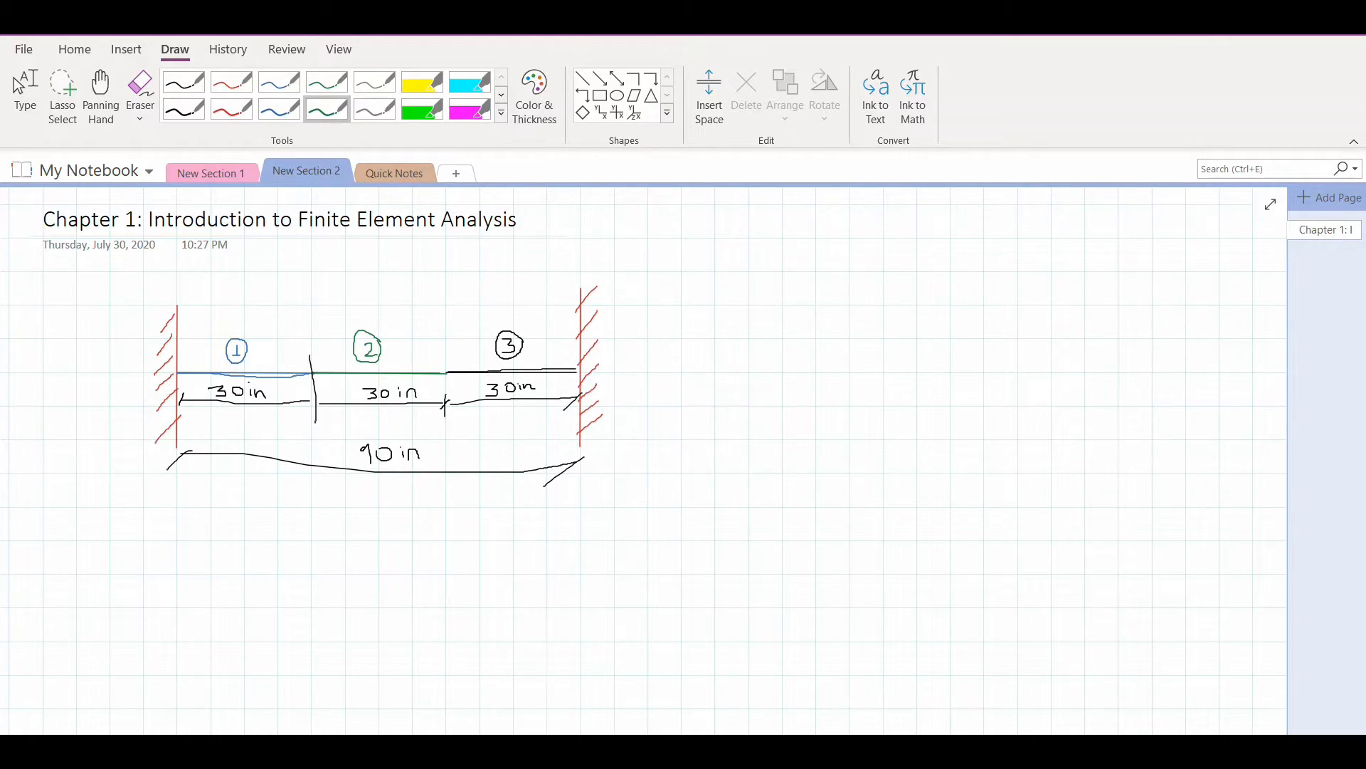
pyautogui.click(313, 371)
pyautogui.click(231, 109)
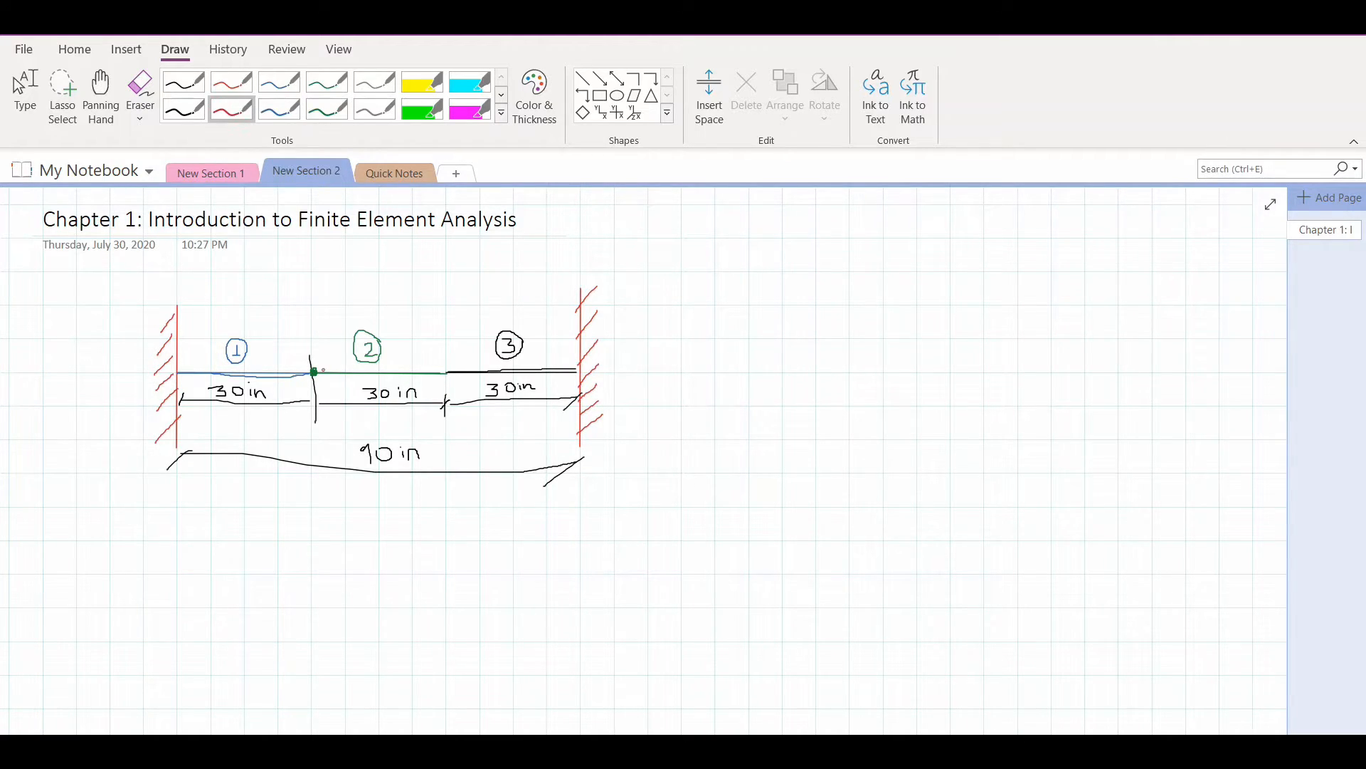
pyautogui.moveTo(316, 373)
pyautogui.mouseDown()
pyautogui.moveTo(380, 384)
pyautogui.moveTo(390, 365)
pyautogui.moveTo(381, 372)
pyautogui.mouseUp()
# Write P = 3000 lb in red beside the bar sketch
pyautogui.moveTo(737, 280); pyautogui.dragTo(740, 292)
pyautogui.moveTo(760, 287); pyautogui.dragTo(770, 284)
pyautogui.moveTo(761, 295)
pyautogui.mouseDown()
pyautogui.moveTo(812, 277)
pyautogui.moveTo(844, 285)
pyautogui.moveTo(851, 266)
pyautogui.moveTo(859, 286)
pyautogui.mouseUp()
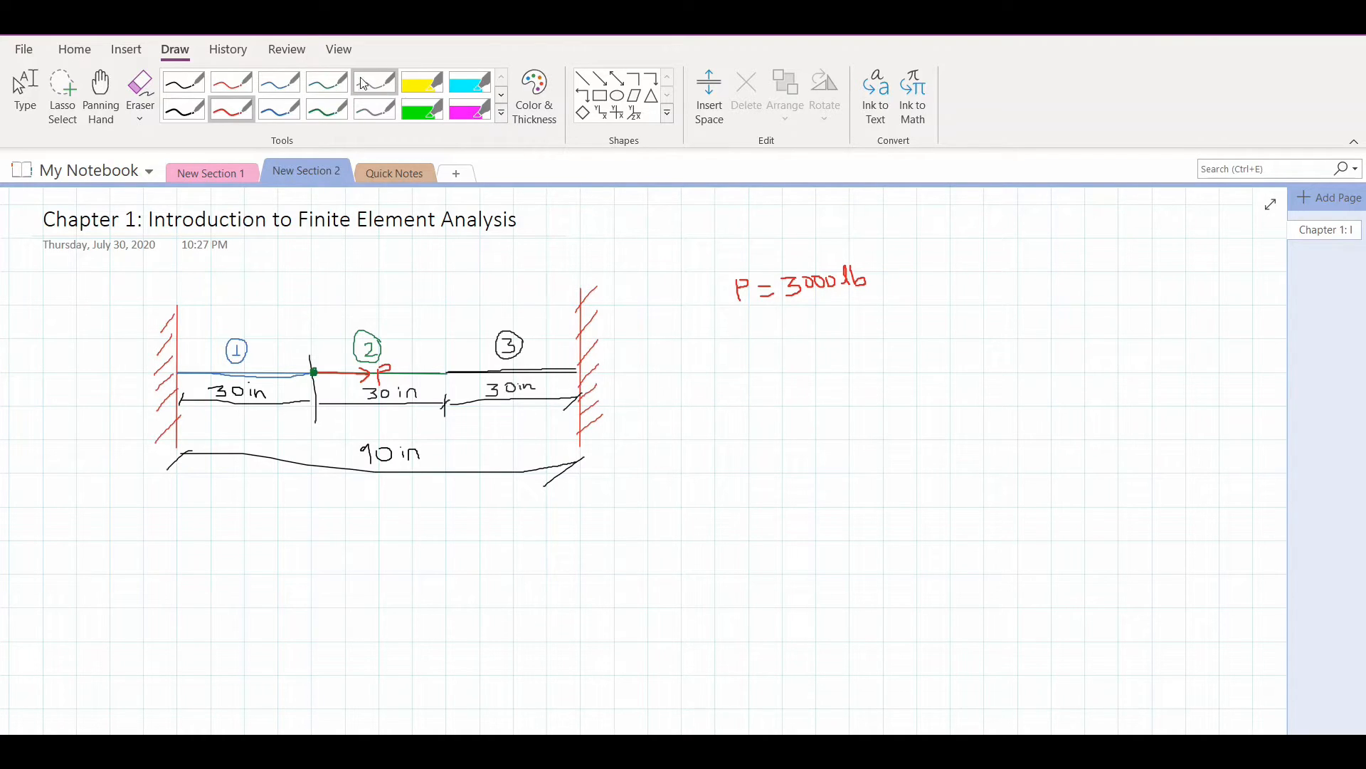
# Number the bar's nodes 1 to 4 in black and write E1 = E2 = 30×10^6 psi in green under the load value
pyautogui.click(185, 84)
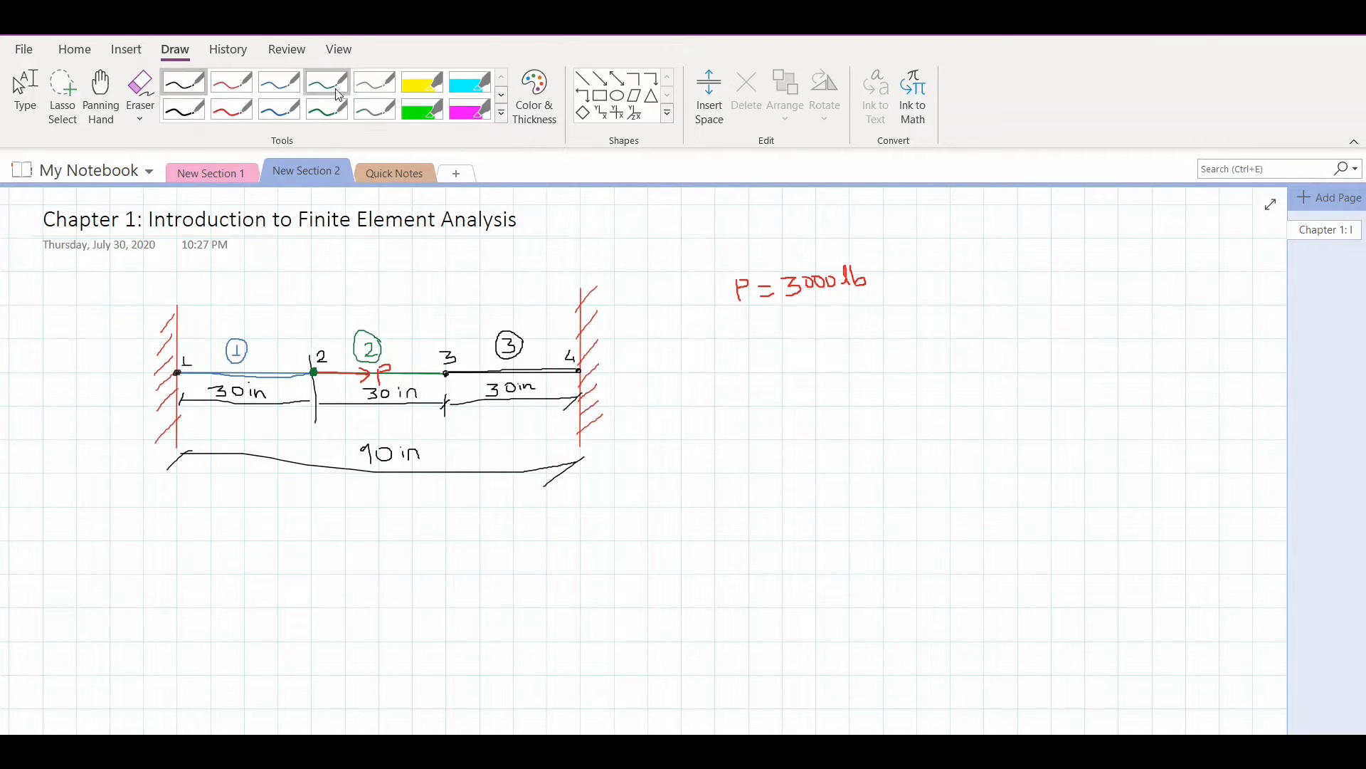
pyautogui.click(337, 93)
pyautogui.moveTo(695, 329)
pyautogui.mouseDown()
pyautogui.moveTo(707, 349)
pyautogui.moveTo(709, 326)
pyautogui.moveTo(718, 356)
pyautogui.moveTo(743, 340)
pyautogui.moveTo(791, 352)
pyautogui.moveTo(817, 332)
pyautogui.moveTo(853, 334)
pyautogui.moveTo(847, 346)
pyautogui.moveTo(874, 332)
pyautogui.moveTo(946, 343)
pyautogui.moveTo(972, 320)
pyautogui.moveTo(995, 352)
pyautogui.moveTo(994, 336)
pyautogui.moveTo(1015, 338)
pyautogui.mouseUp()
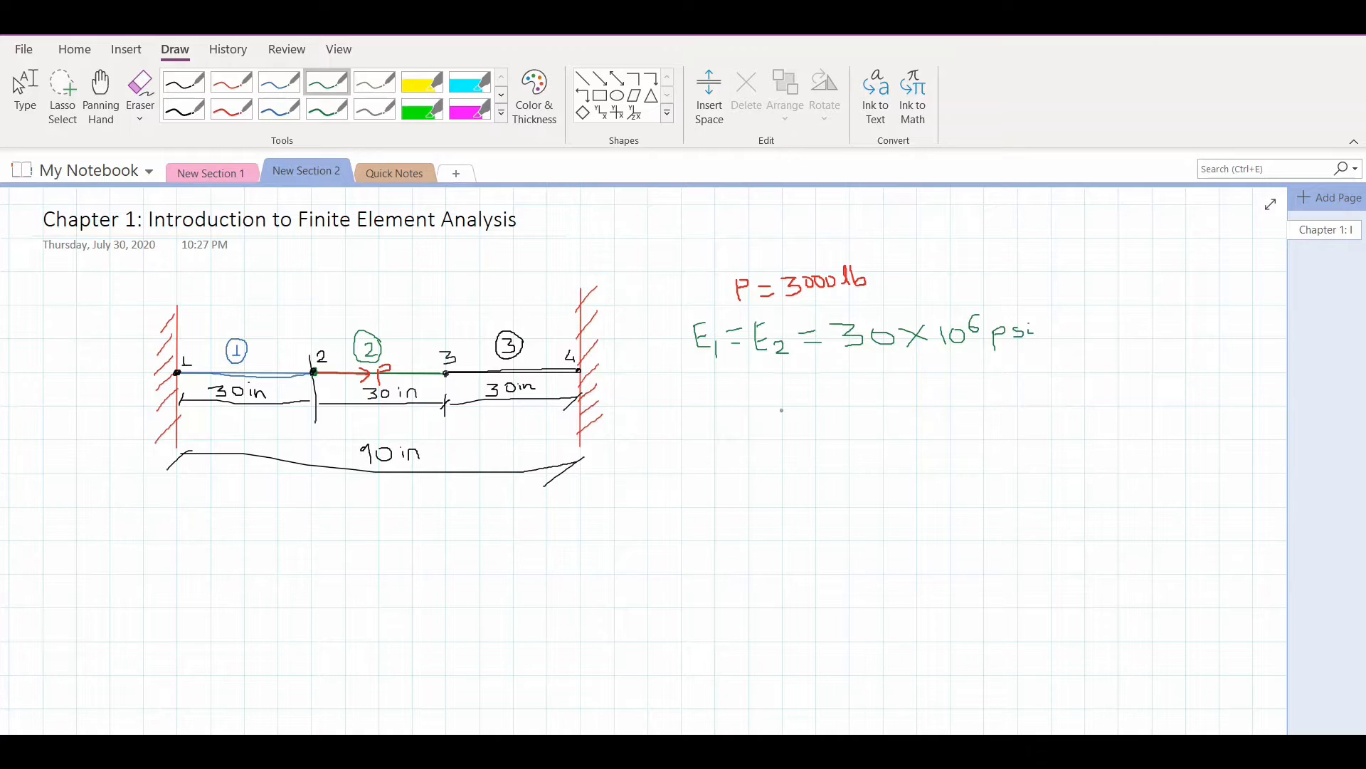
# Write A1 = A2 = 1 in² in green below the elastic modulus line
pyautogui.moveTo(704, 415)
pyautogui.mouseDown()
pyautogui.moveTo(707, 400)
pyautogui.moveTo(776, 406)
pyautogui.mouseUp()
pyautogui.moveTo(781, 412)
pyautogui.mouseDown()
pyautogui.moveTo(787, 397)
pyautogui.moveTo(810, 417)
pyautogui.moveTo(841, 399)
pyautogui.mouseUp()
pyautogui.moveTo(829, 405)
pyautogui.mouseDown()
pyautogui.moveTo(923, 404)
pyautogui.moveTo(939, 390)
pyautogui.mouseUp()
# Write E3 = 15×10^6 psi in blue below the area line
pyautogui.click(279, 82)
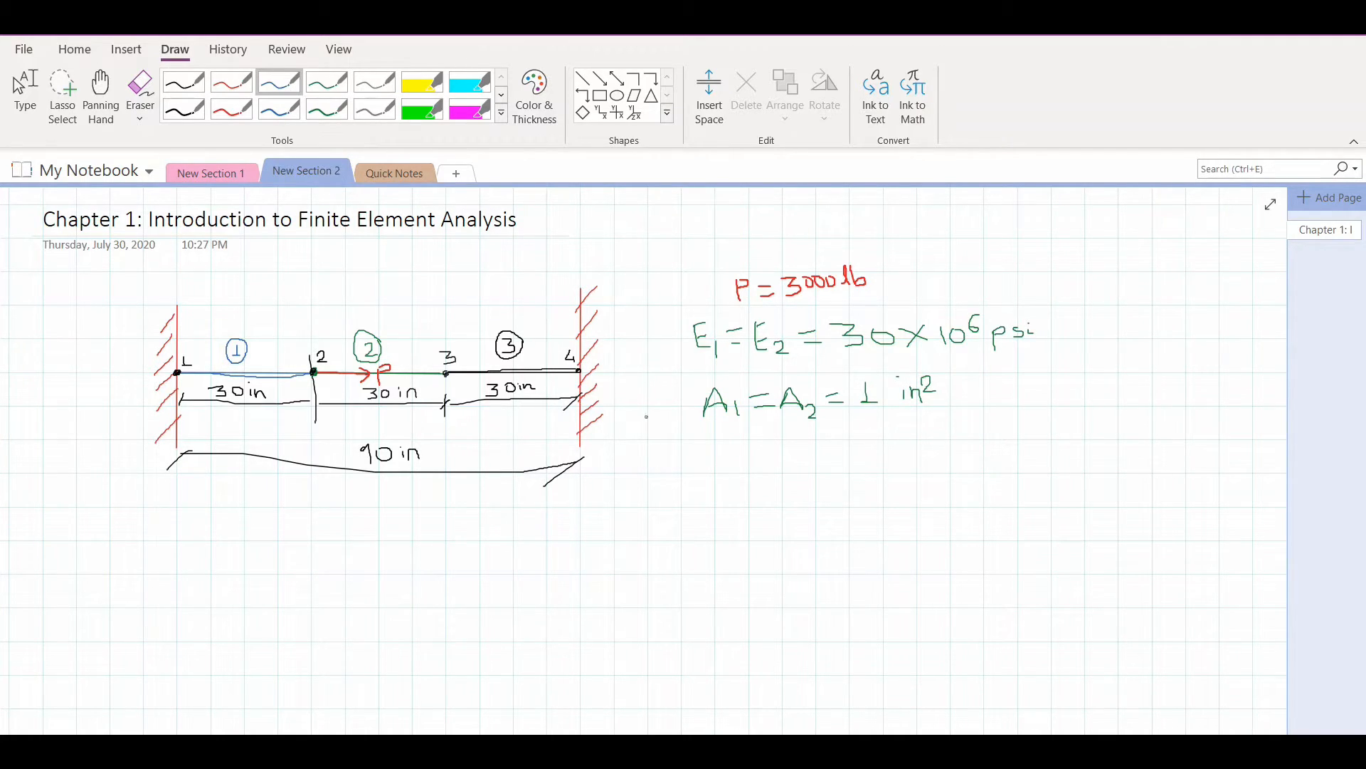
pyautogui.moveTo(721, 466); pyautogui.dragTo(737, 476)
pyautogui.moveTo(720, 466)
pyautogui.mouseDown()
pyautogui.moveTo(758, 496)
pyautogui.moveTo(879, 461)
pyautogui.moveTo(864, 474)
pyautogui.moveTo(933, 473)
pyautogui.moveTo(957, 453)
pyautogui.moveTo(980, 487)
pyautogui.moveTo(978, 469)
pyautogui.moveTo(1004, 466)
pyautogui.mouseUp()
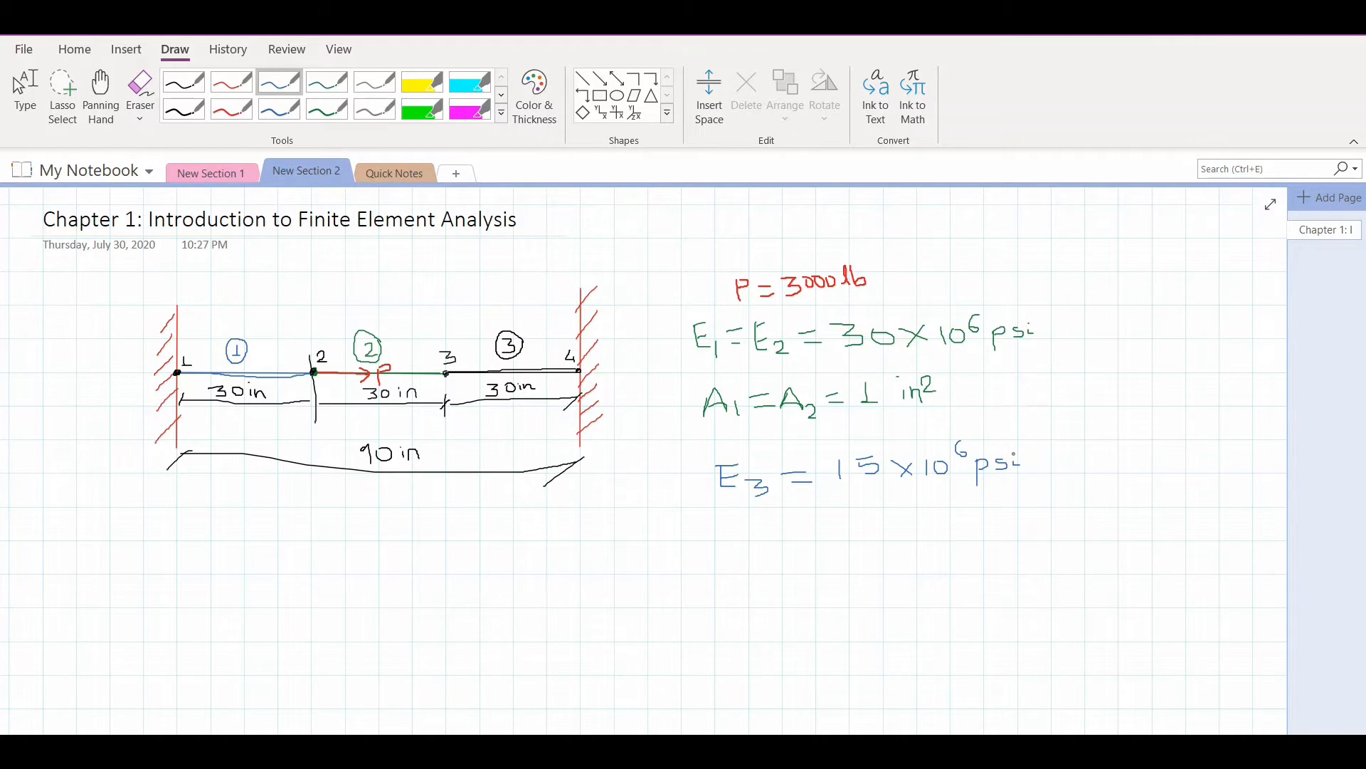
# Write A3 = 2 in² in blue below the E3 line
pyautogui.moveTo(725, 554)
pyautogui.mouseDown()
pyautogui.moveTo(733, 528)
pyautogui.moveTo(752, 550)
pyautogui.mouseUp()
pyautogui.moveTo(751, 546)
pyautogui.mouseDown()
pyautogui.moveTo(733, 543)
pyautogui.moveTo(776, 551)
pyautogui.moveTo(767, 561)
pyautogui.moveTo(823, 537)
pyautogui.moveTo(930, 531)
pyautogui.mouseUp()
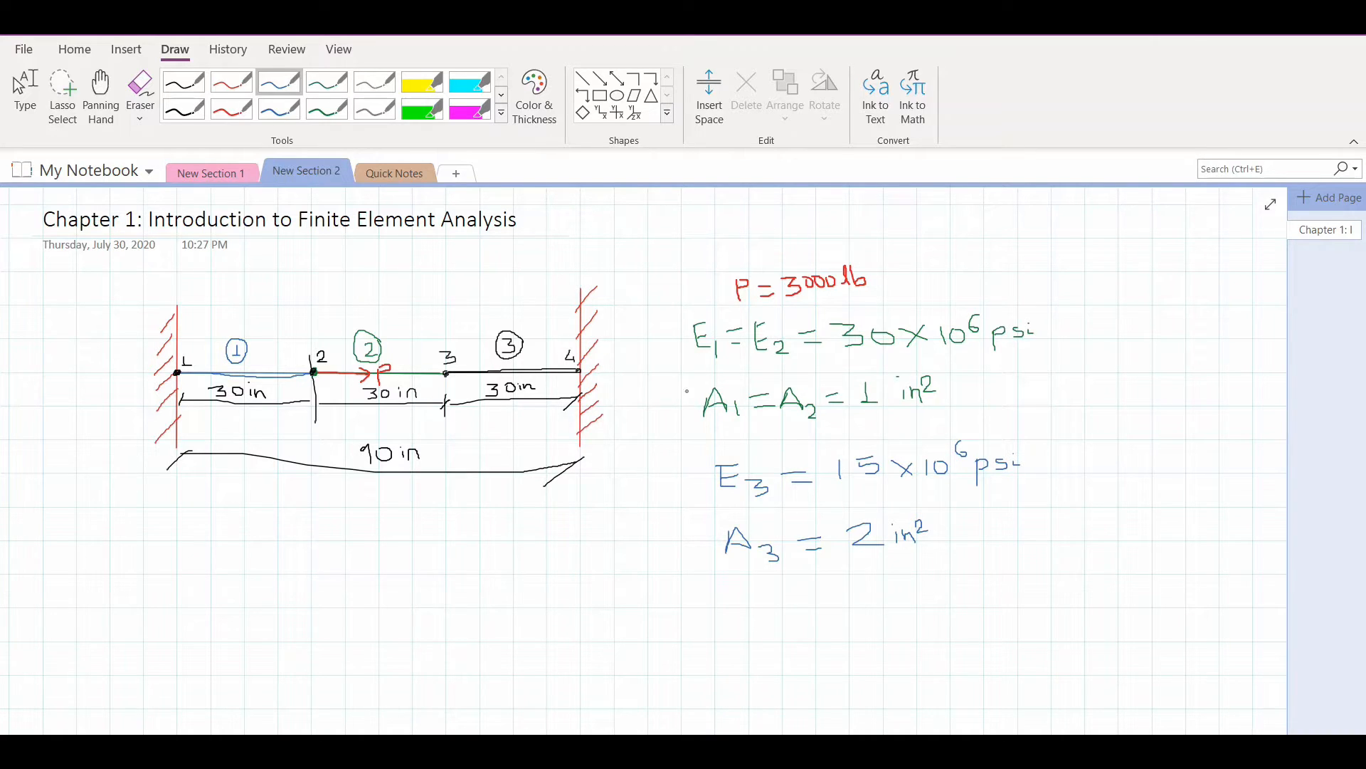
# Write the green element matrices K1 = K2 = [1 -1; -1 1] A1E1/L1 and K3 = [1 -1; -1 1] A3E3/L3 below the sketch and data
pyautogui.click(197, 88)
pyautogui.click(327, 82)
pyautogui.moveTo(42, 612)
pyautogui.mouseDown()
pyautogui.moveTo(43, 645)
pyautogui.moveTo(45, 627)
pyautogui.moveTo(71, 657)
pyautogui.moveTo(107, 626)
pyautogui.mouseUp()
pyautogui.moveTo(88, 637)
pyautogui.mouseDown()
pyautogui.moveTo(127, 651)
pyautogui.moveTo(122, 631)
pyautogui.moveTo(159, 653)
pyautogui.moveTo(197, 626)
pyautogui.mouseUp()
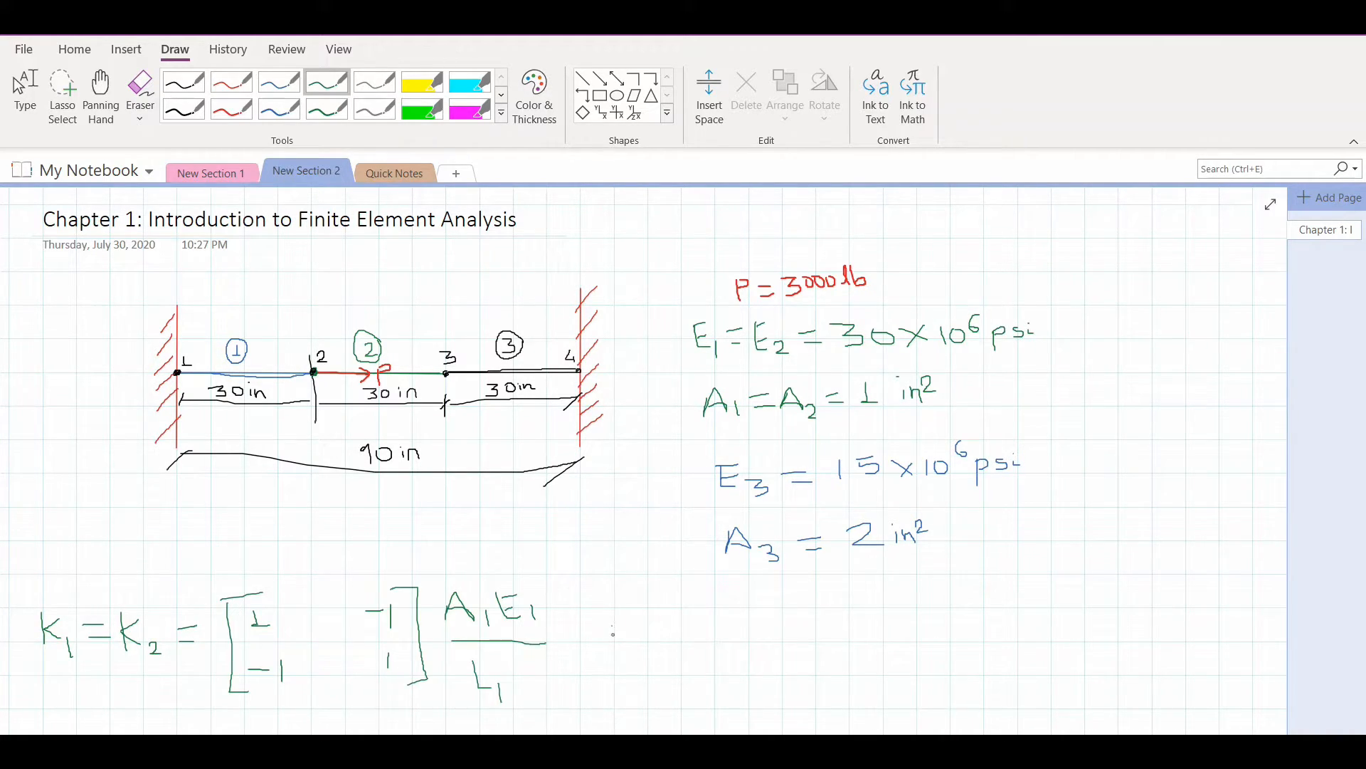
pyautogui.moveTo(613, 649); pyautogui.dragTo(604, 665)
pyautogui.moveTo(659, 620)
pyautogui.mouseDown()
pyautogui.moveTo(663, 656)
pyautogui.moveTo(659, 638)
pyautogui.moveTo(680, 648)
pyautogui.mouseUp()
pyautogui.moveTo(720, 637); pyautogui.dragTo(747, 632)
pyautogui.moveTo(731, 646); pyautogui.dragTo(765, 645)
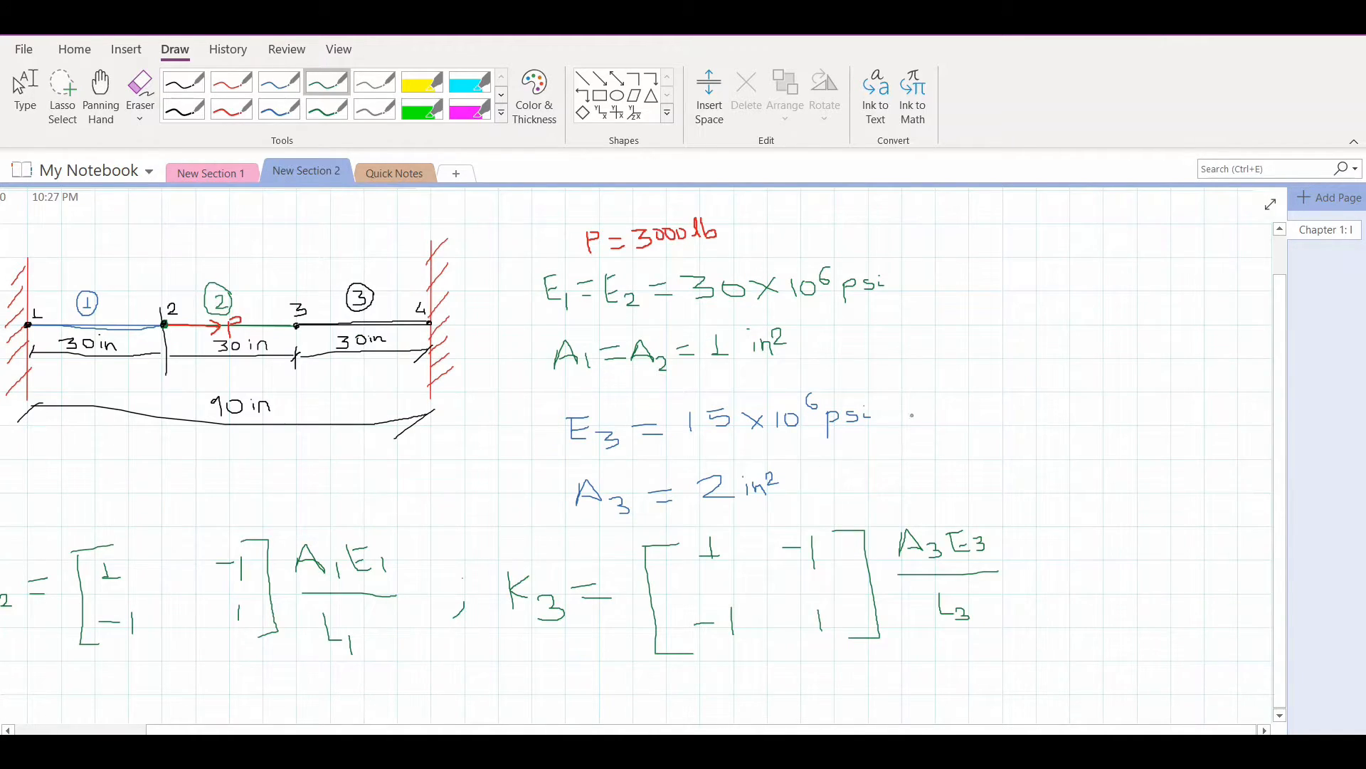
# Write the 4x4 global stiffness matrix KG in red below the element matrices, with the factor ×10^6 lb/in
pyautogui.keyDown('ctrl'); pyautogui.scroll(-4, 906, 422); pyautogui.keyUp('ctrl')
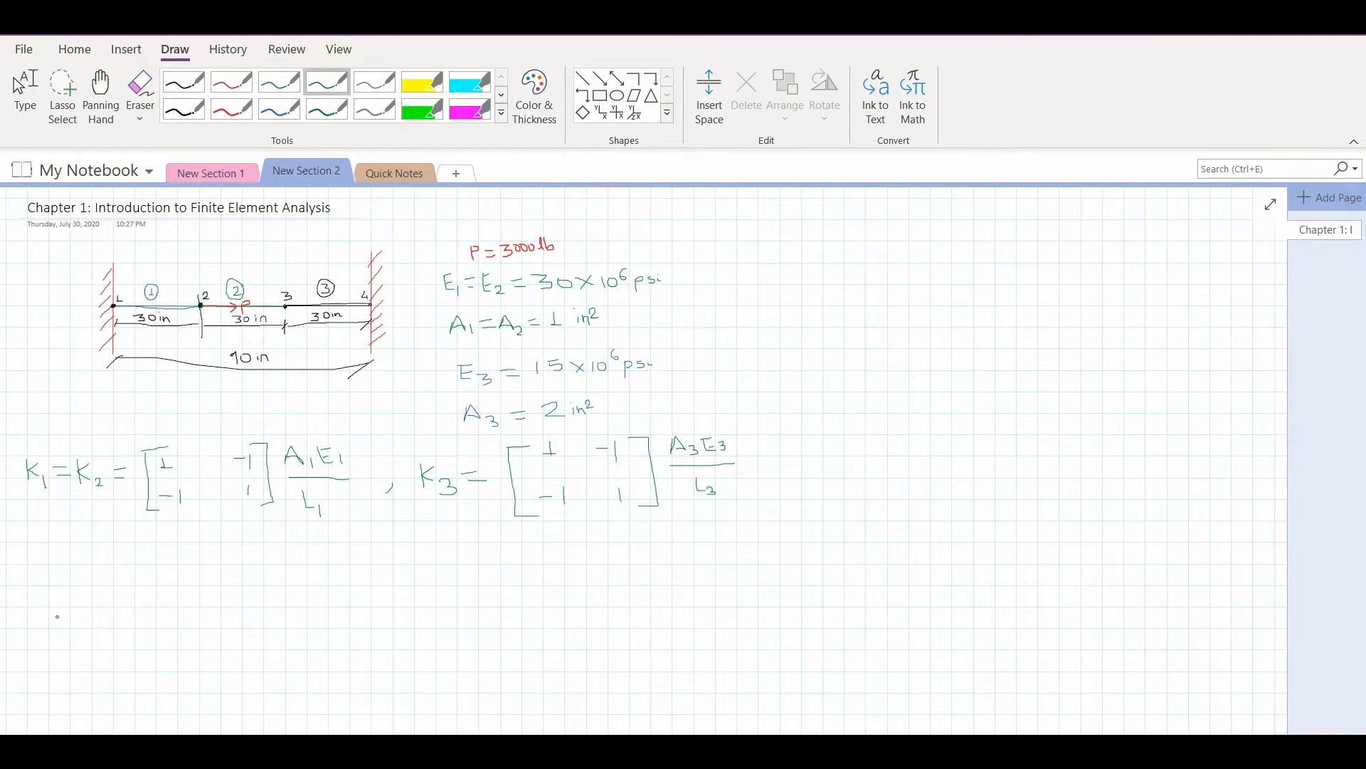
pyautogui.keyDown('ctrl'); pyautogui.scroll(3, 59, 656); pyautogui.keyUp('ctrl')
pyautogui.keyDown('ctrl'); pyautogui.scroll(2, 126, 573); pyautogui.keyUp('ctrl')
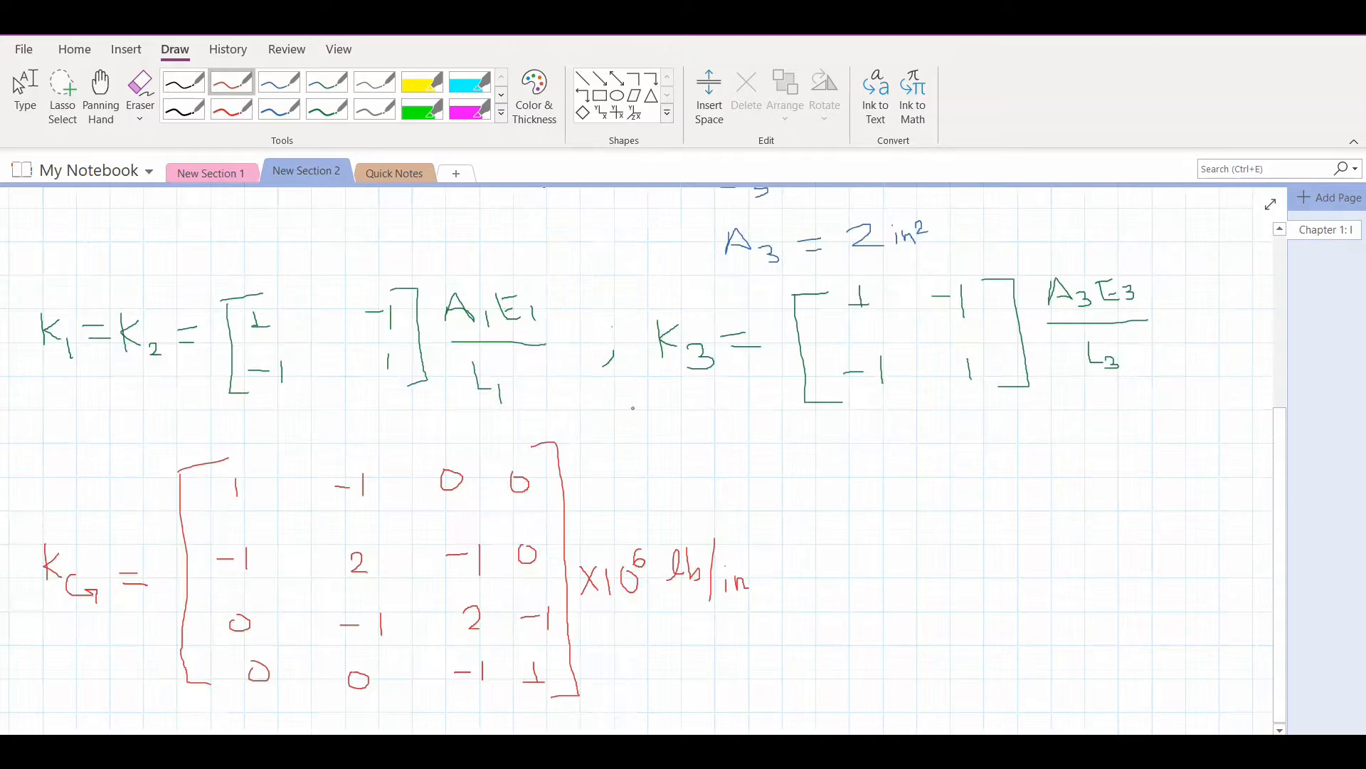
# Write the system equation F = KG u in red beside the global stiffness matrix
pyautogui.keyDown('ctrl'); pyautogui.scroll(-2, 666, 364); pyautogui.keyUp('ctrl')
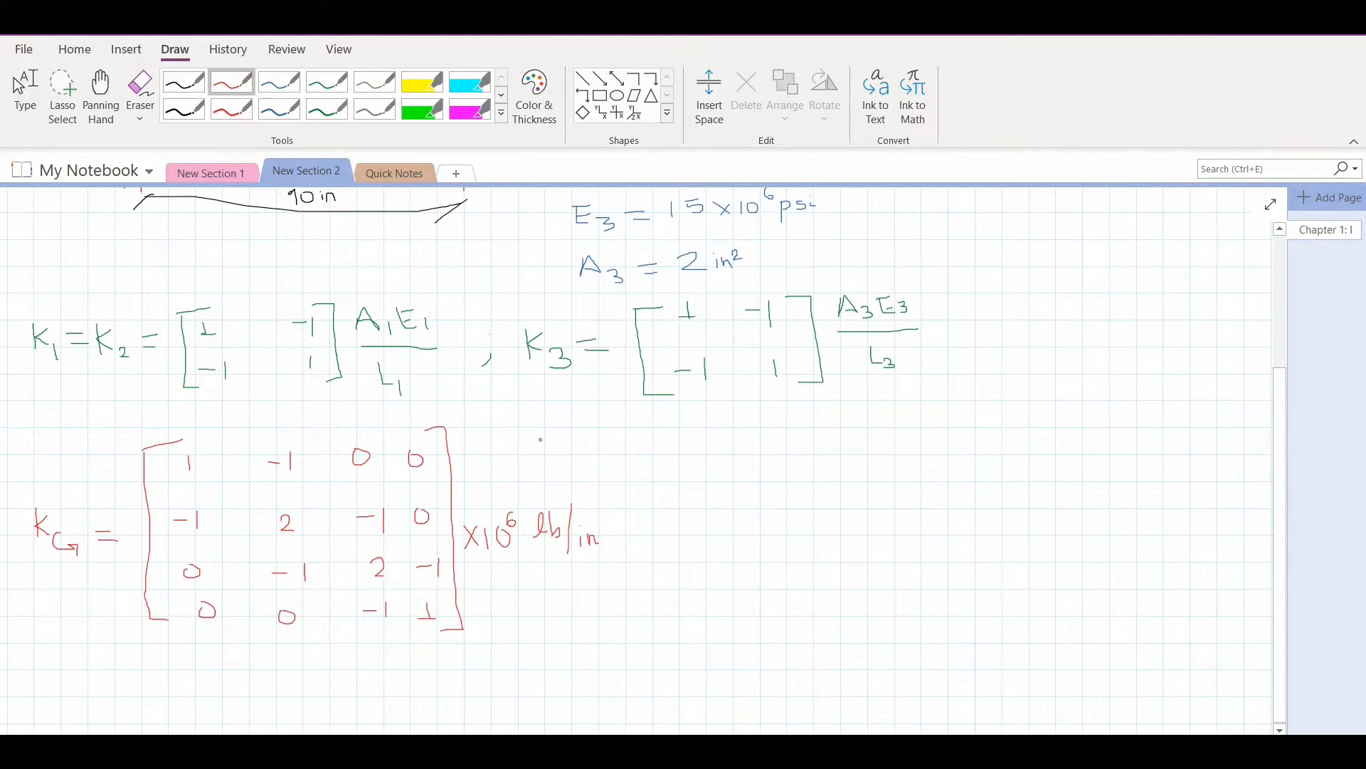
pyautogui.moveTo(706, 487)
pyautogui.mouseDown()
pyautogui.moveTo(706, 531)
pyautogui.moveTo(725, 502)
pyautogui.moveTo(720, 545)
pyautogui.mouseUp()
pyautogui.moveTo(753, 499)
pyautogui.mouseDown()
pyautogui.moveTo(775, 498)
pyautogui.moveTo(775, 512)
pyautogui.mouseUp()
pyautogui.moveTo(816, 471)
pyautogui.mouseDown()
pyautogui.moveTo(816, 513)
pyautogui.moveTo(818, 489)
pyautogui.moveTo(847, 511)
pyautogui.moveTo(839, 533)
pyautogui.mouseUp()
pyautogui.moveTo(876, 470); pyautogui.dragTo(894, 503)
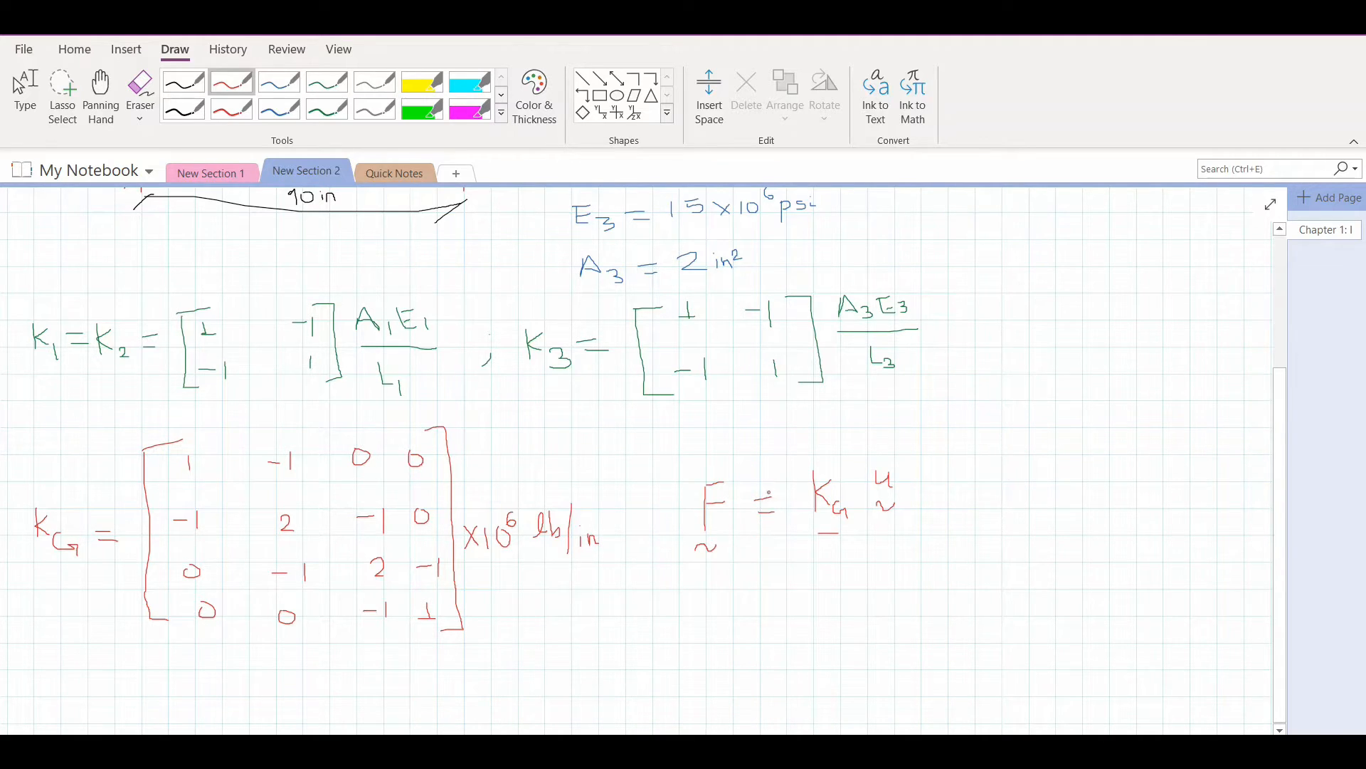
# Write the unknown displacements u2 and u3 in red, one under the other, beside the F = KG u equation
pyautogui.scroll(3, 510, 447)
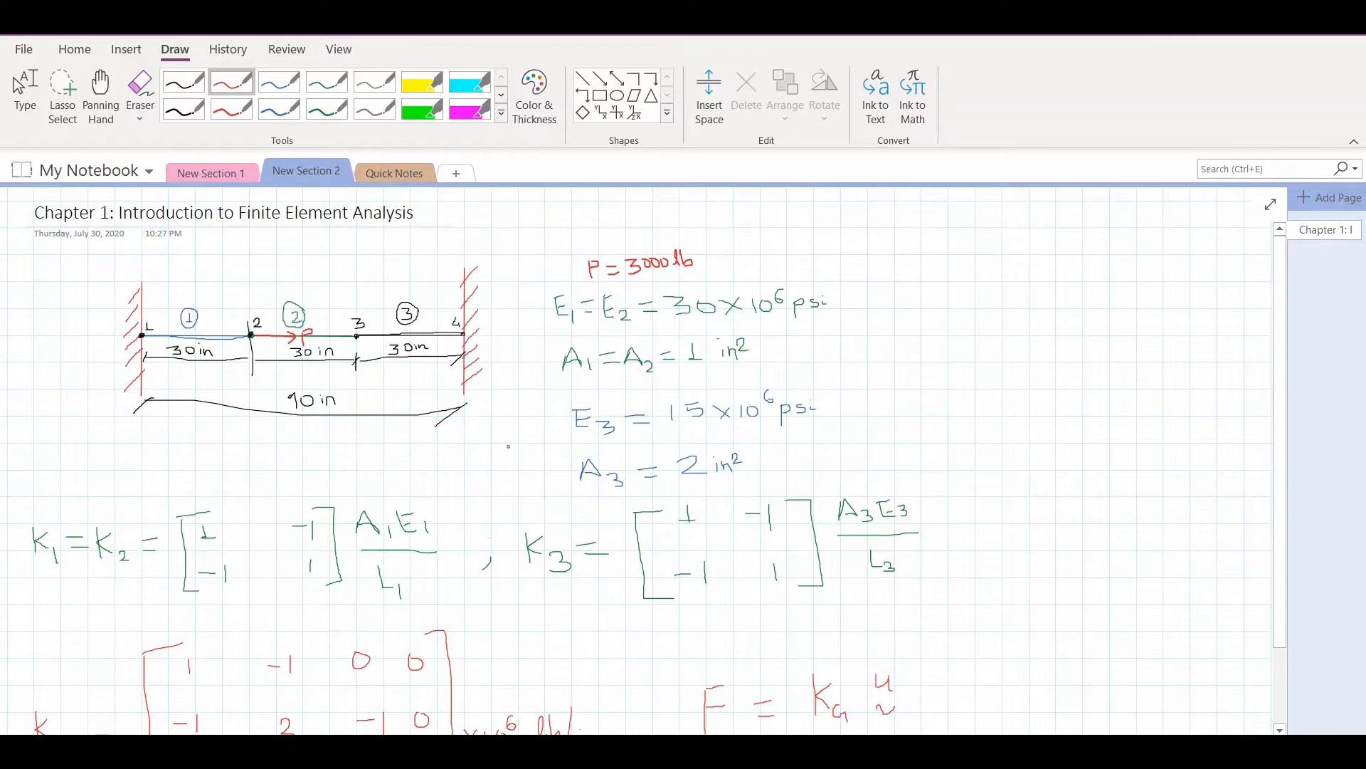
pyautogui.scroll(-2, 489, 468)
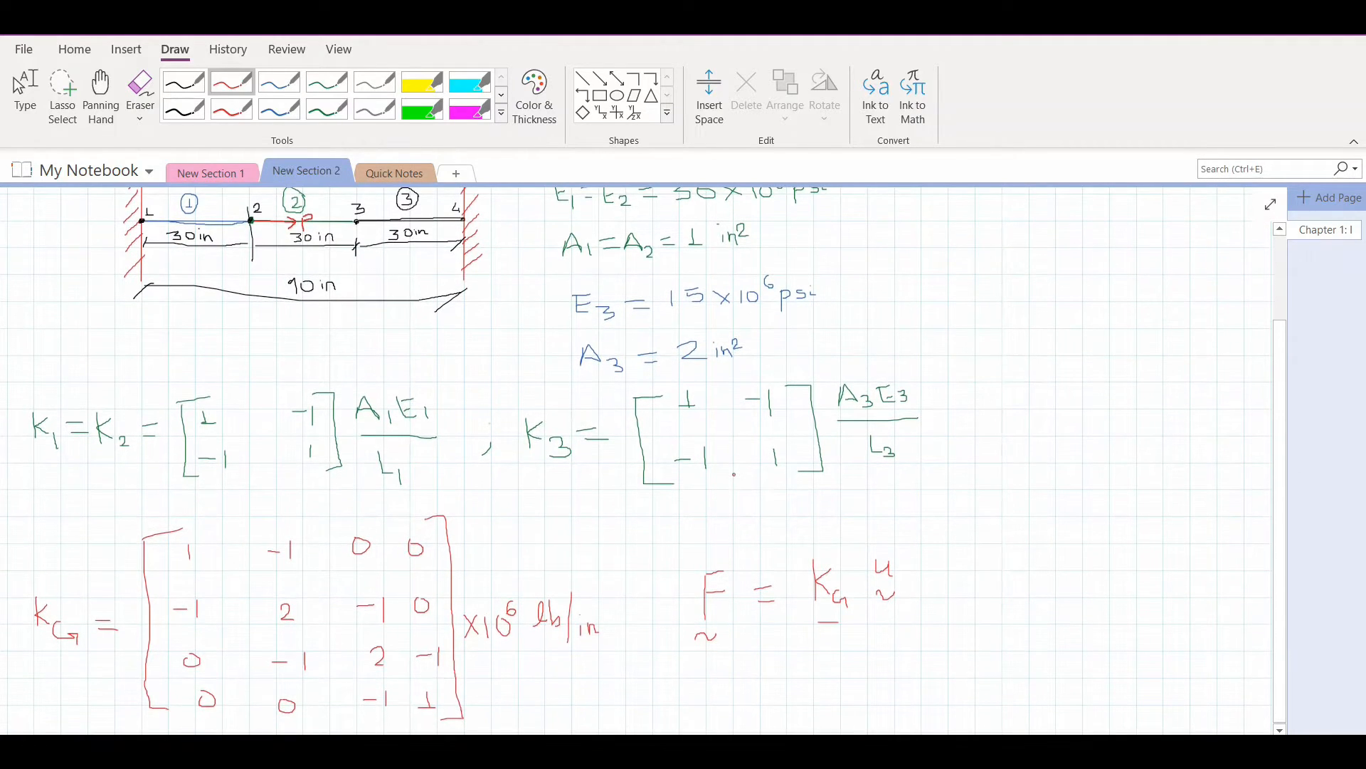
pyautogui.keyDown('ctrl'); pyautogui.scroll(-4, 737, 470); pyautogui.keyUp('ctrl')
pyautogui.keyDown('ctrl'); pyautogui.scroll(4, 591, 602); pyautogui.keyUp('ctrl')
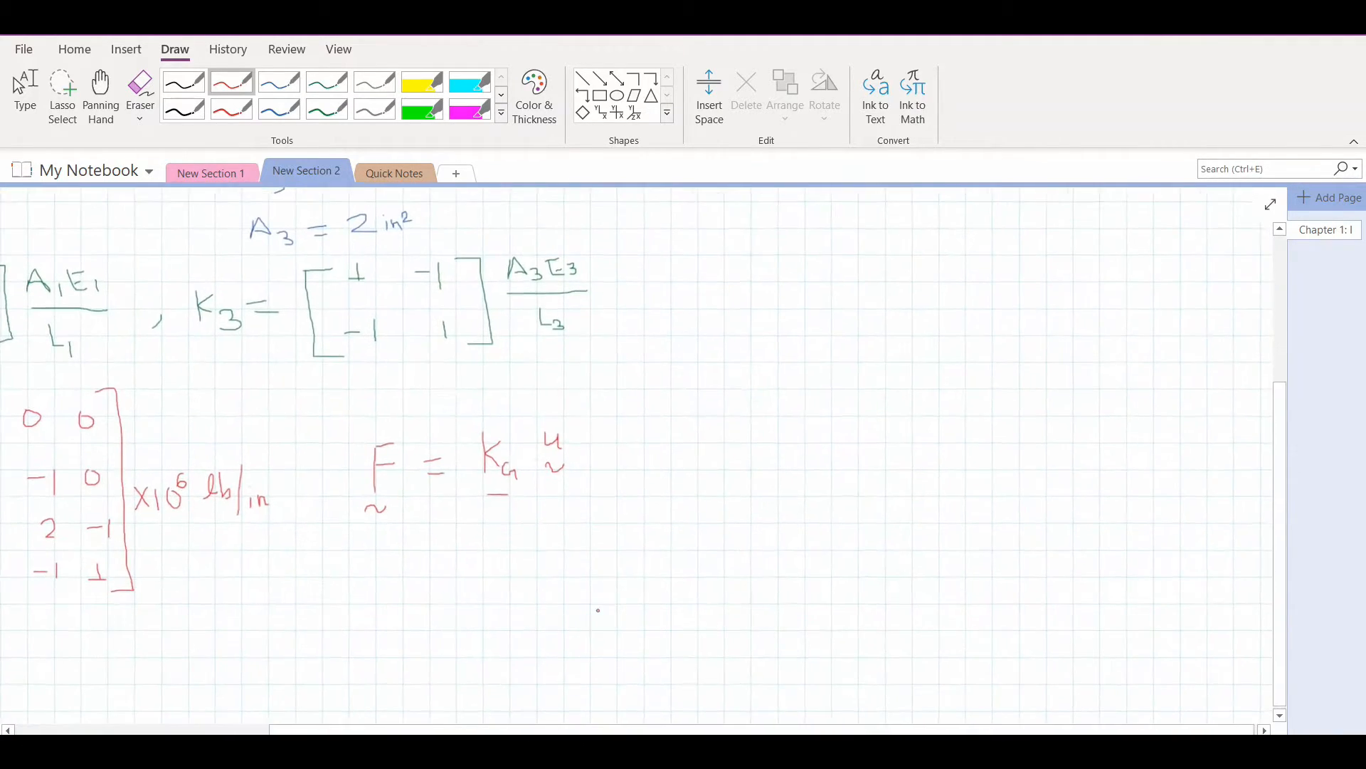
pyautogui.moveTo(674, 435); pyautogui.dragTo(674, 477)
pyautogui.hotkey('ctrl', 'z')
pyautogui.moveTo(677, 423)
pyautogui.mouseDown()
pyautogui.moveTo(703, 447)
pyautogui.moveTo(687, 485)
pyautogui.moveTo(708, 511)
pyautogui.mouseUp()
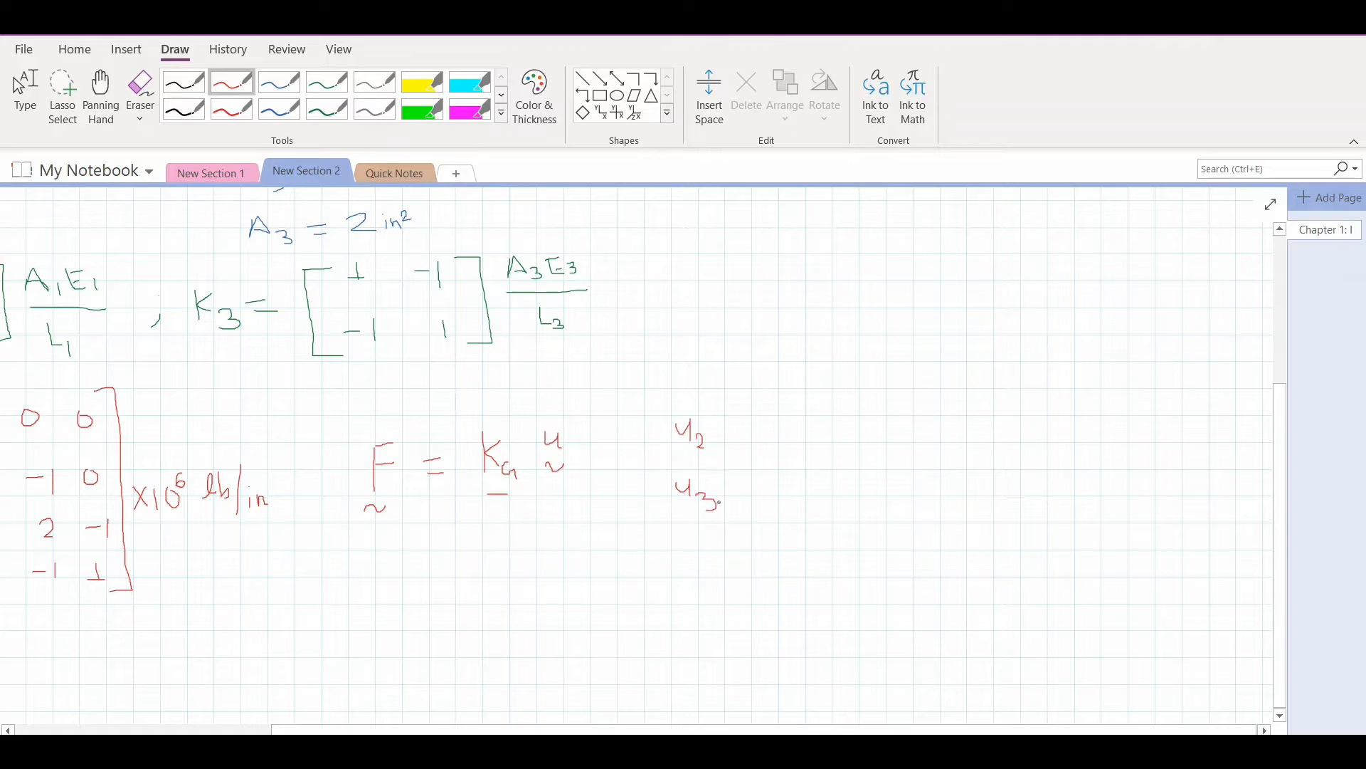
pyautogui.moveTo(723, 433); pyautogui.dragTo(744, 436)
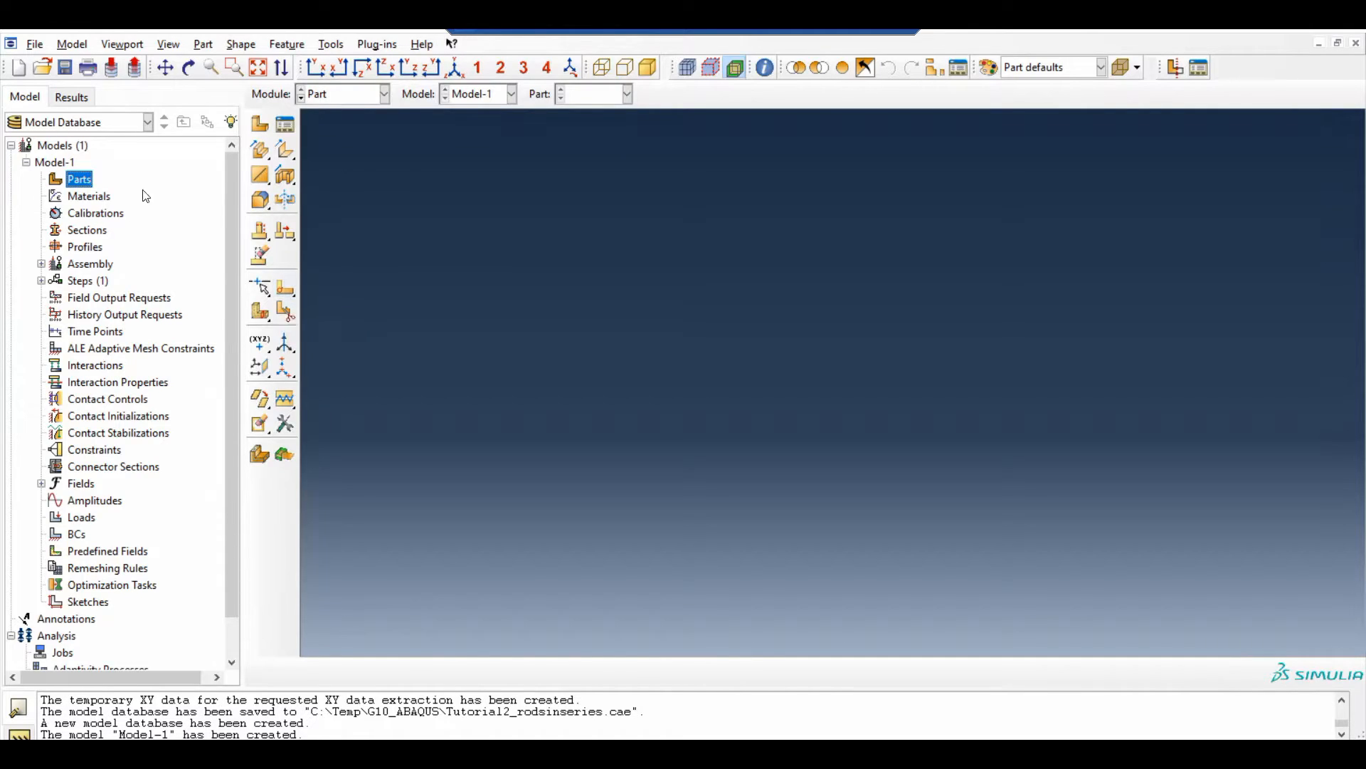
# Create a 2D planar deformable wire part named Steelrod1_2 with an approximate size of 200
pyautogui.doubleClick(79, 179)
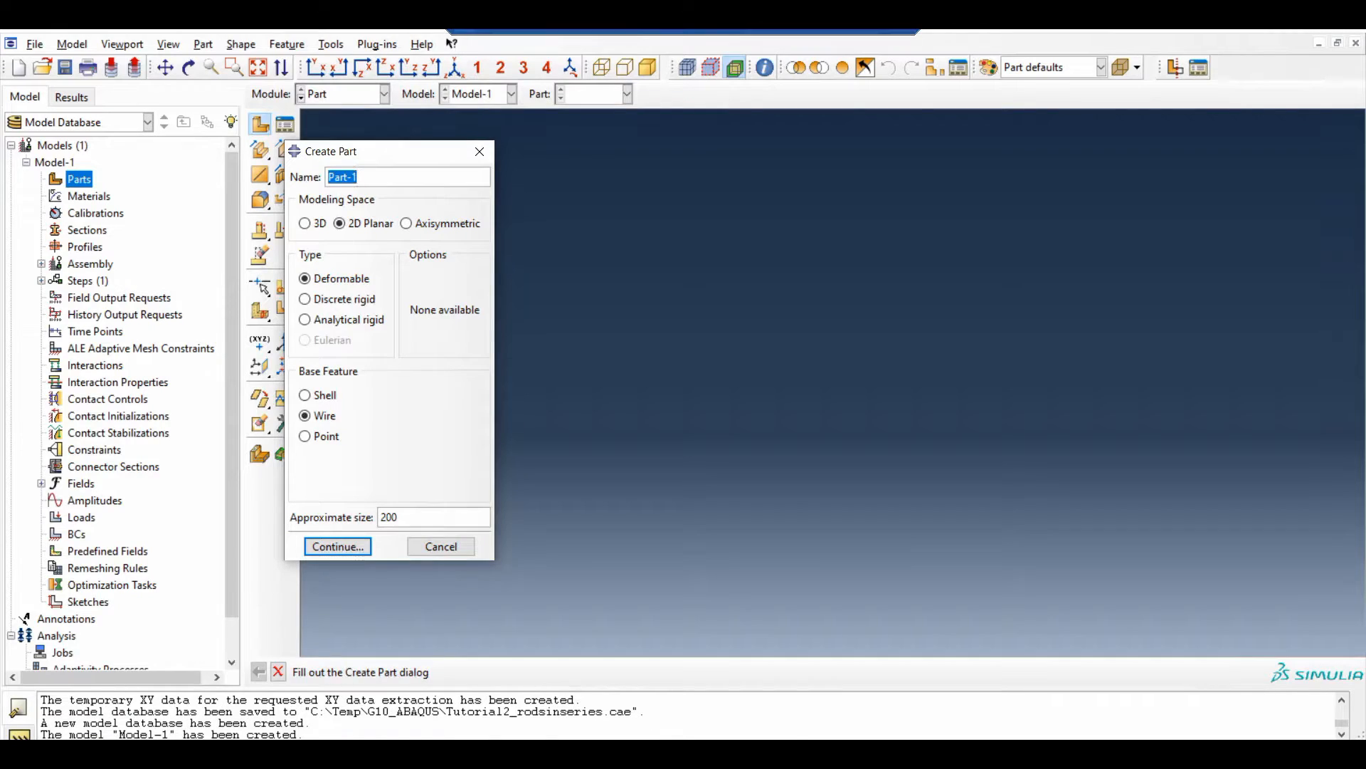
pyautogui.write('Steelrod1_2')
pyautogui.click(322, 420)
pyautogui.click(358, 548)
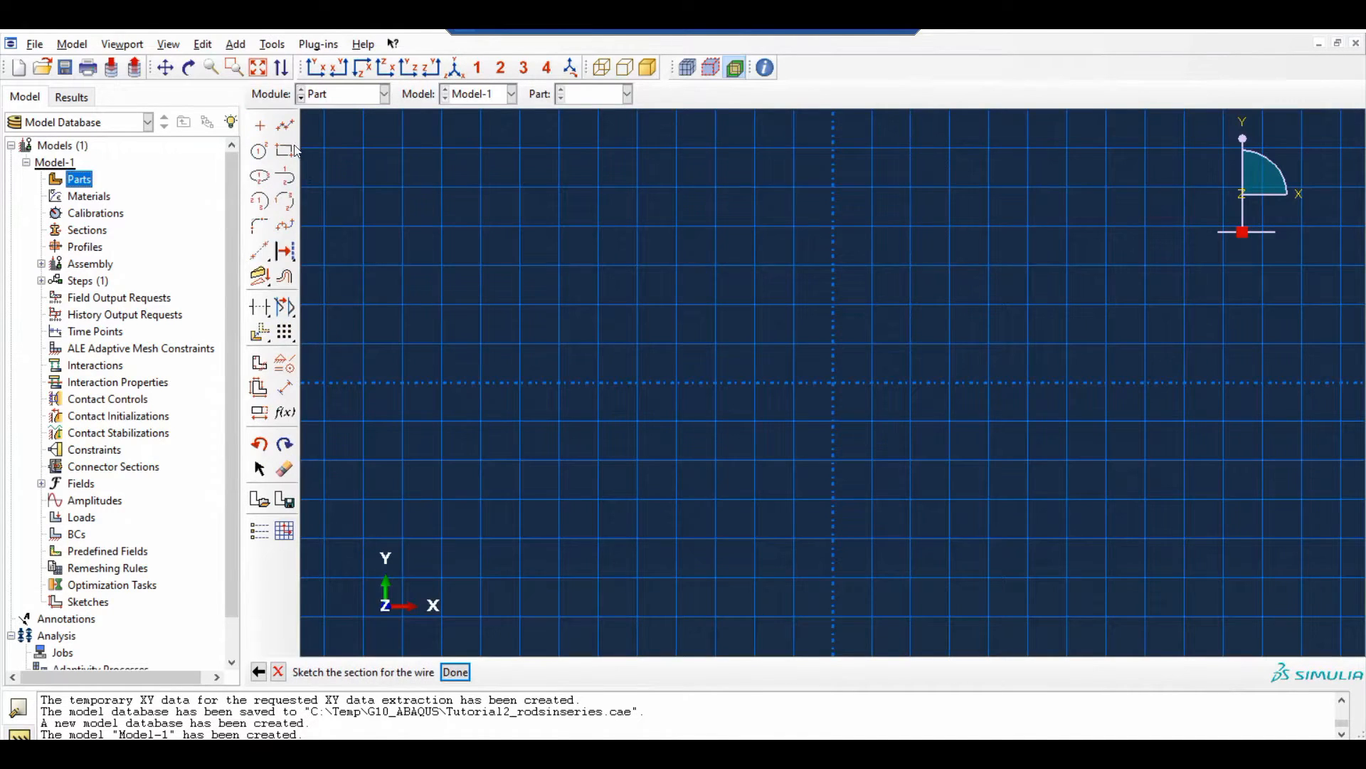
# Sketch a horizontal line about 59 units long just above the sketch's X axis
pyautogui.click(286, 125)
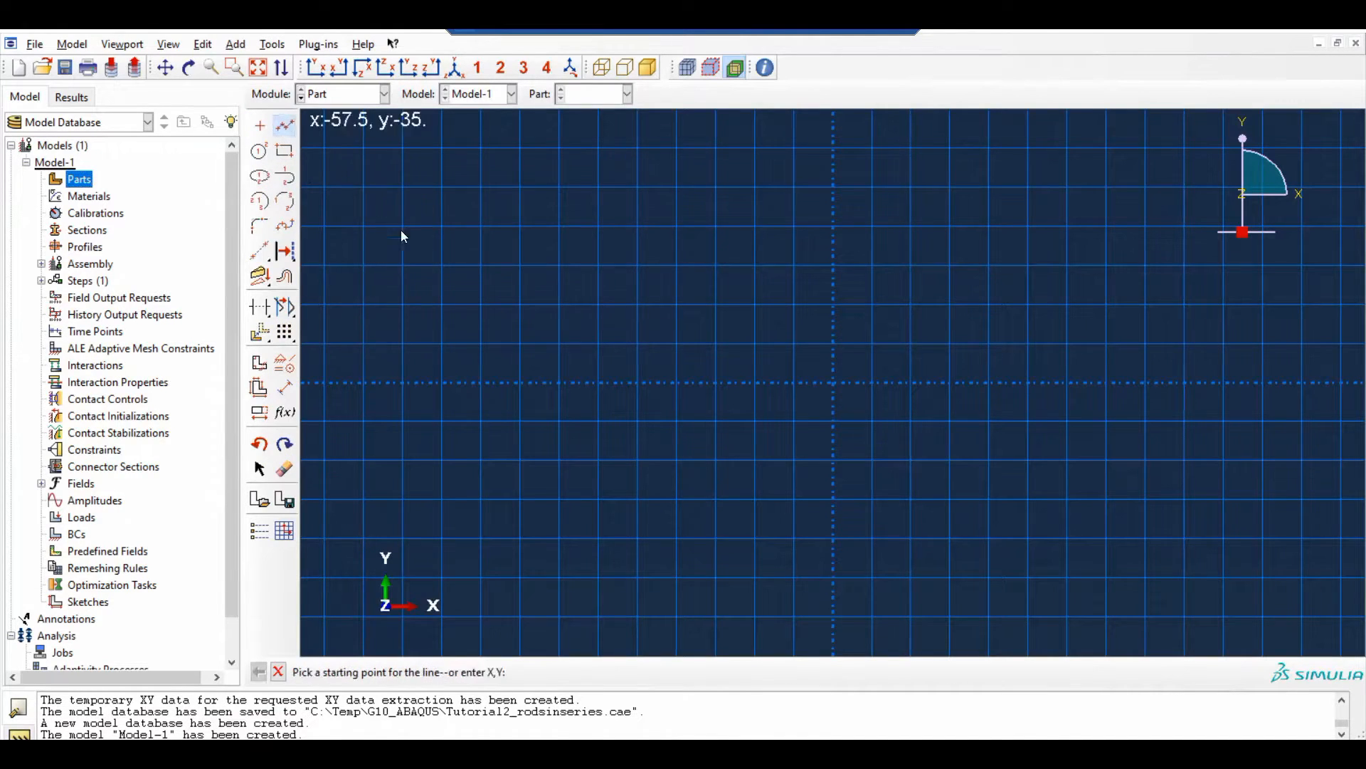
pyautogui.click(456, 351)
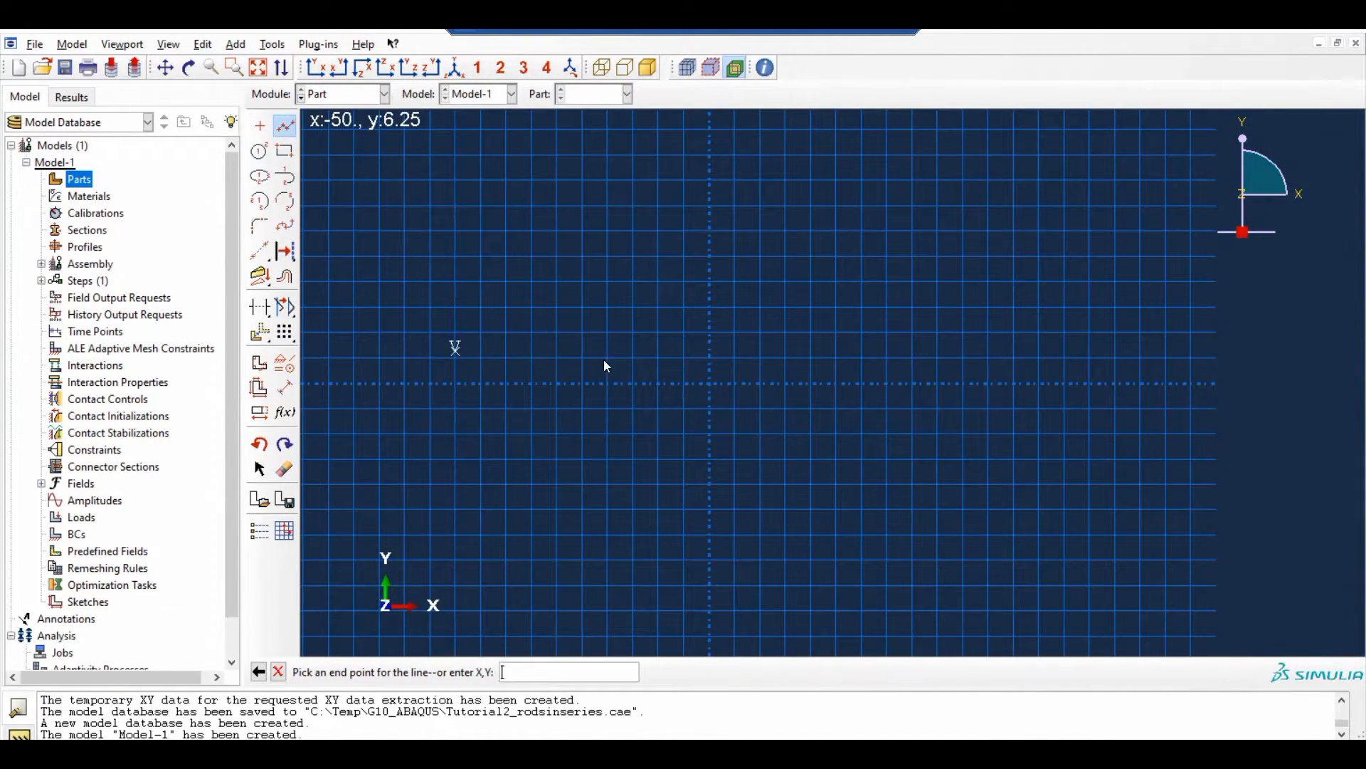
pyautogui.click(751, 358)
# Dimension the Steelrod1_2 line to a length of 30 and finish the sketch
pyautogui.click(285, 388)
pyautogui.click(565, 352)
pyautogui.click(573, 305)
pyautogui.write('30')
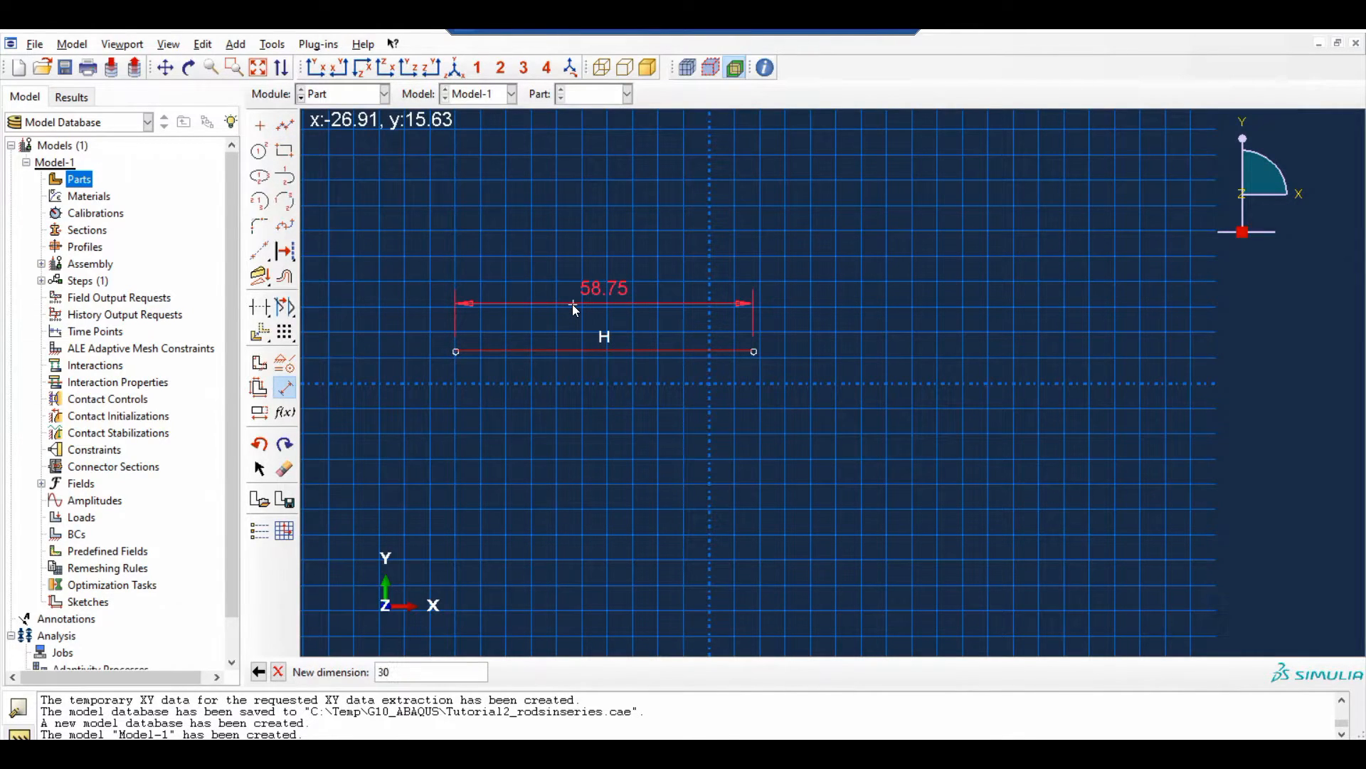
pyautogui.press('Return')
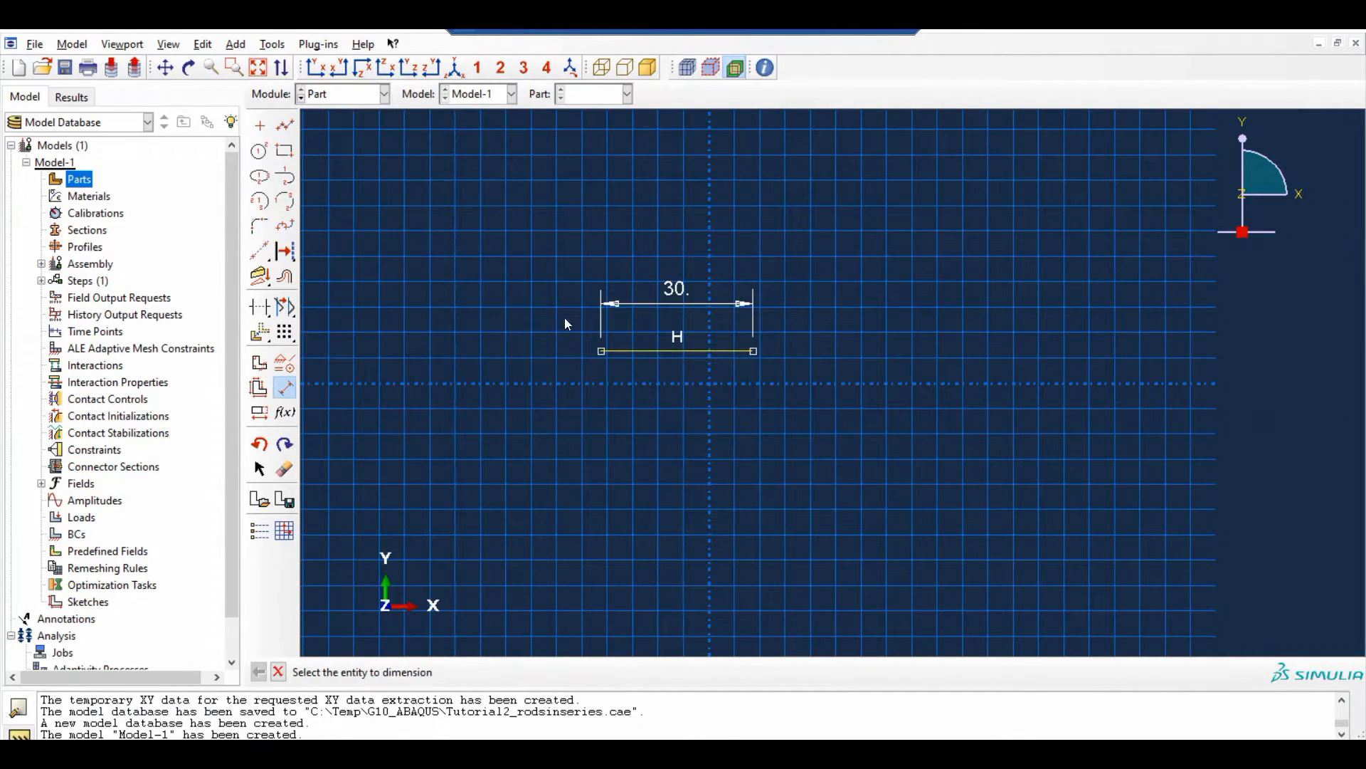
pyautogui.click(278, 671)
pyautogui.click(456, 671)
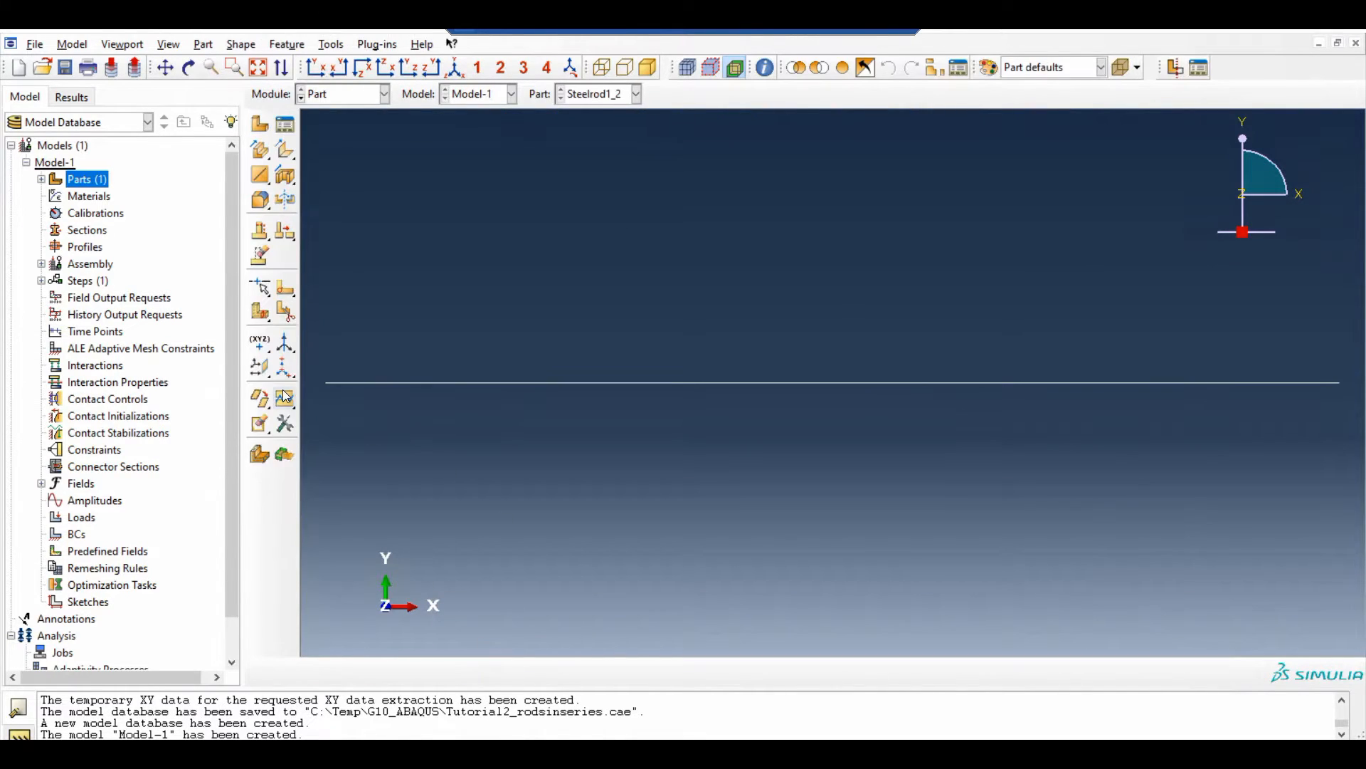
# Create a second 2D planar deformable wire part named Steelrod_3 with an approximate size of 200
pyautogui.click(42, 180)
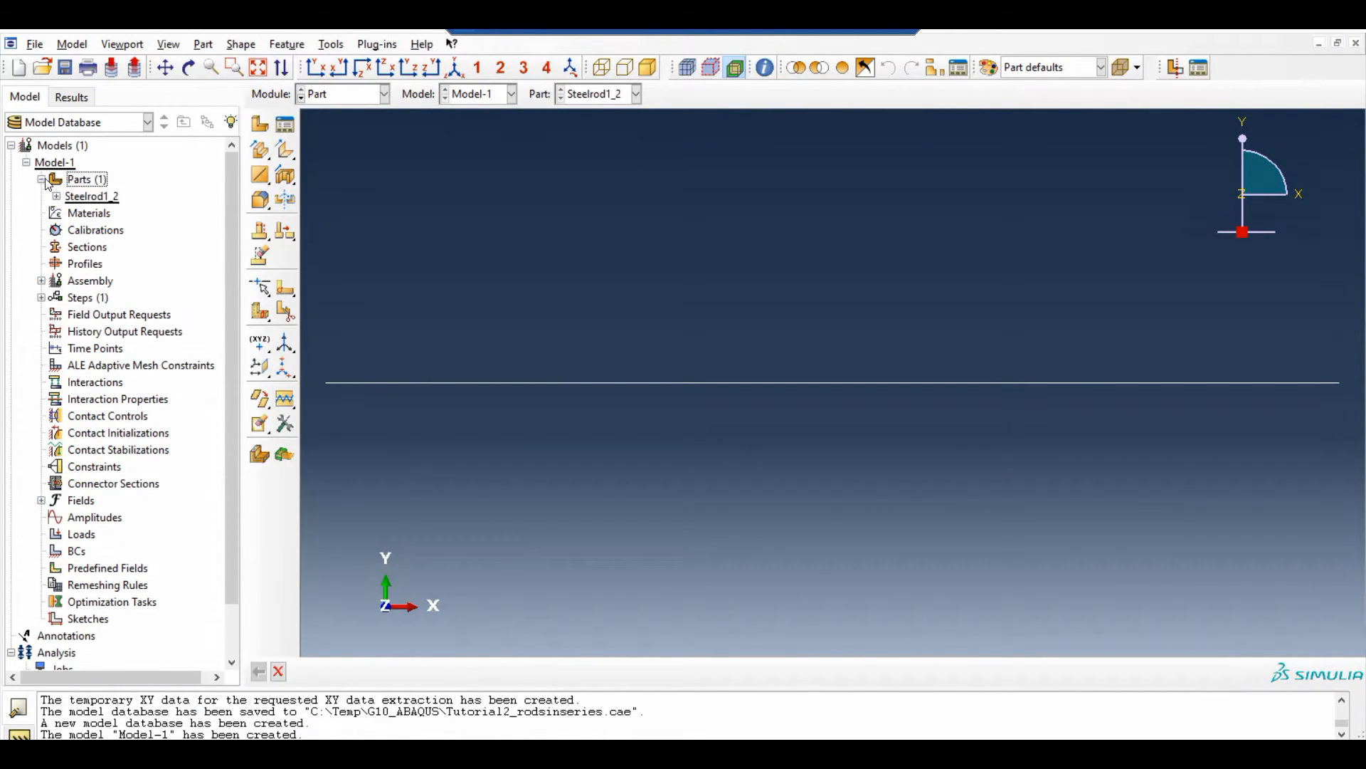
pyautogui.doubleClick(87, 179)
pyautogui.write('Steel')
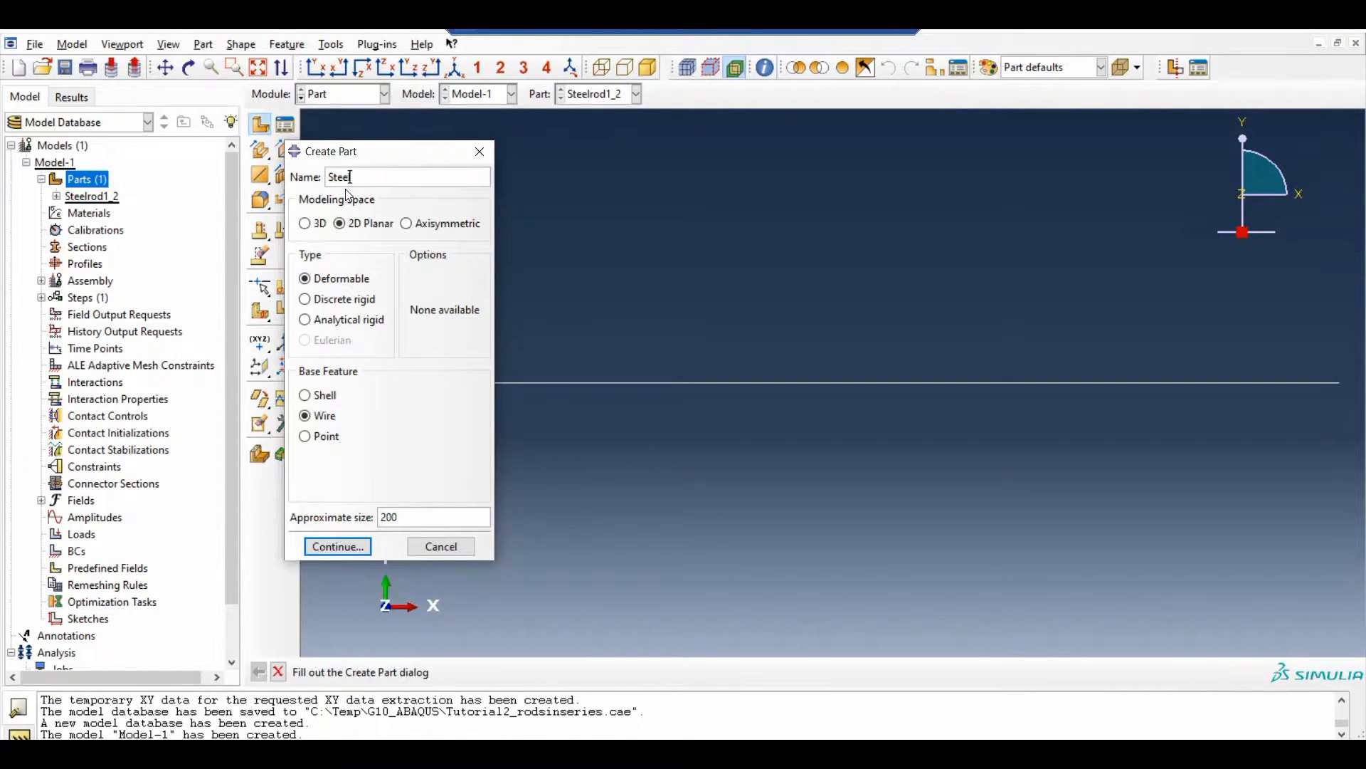
pyautogui.write('rod_3')
pyautogui.click(337, 546)
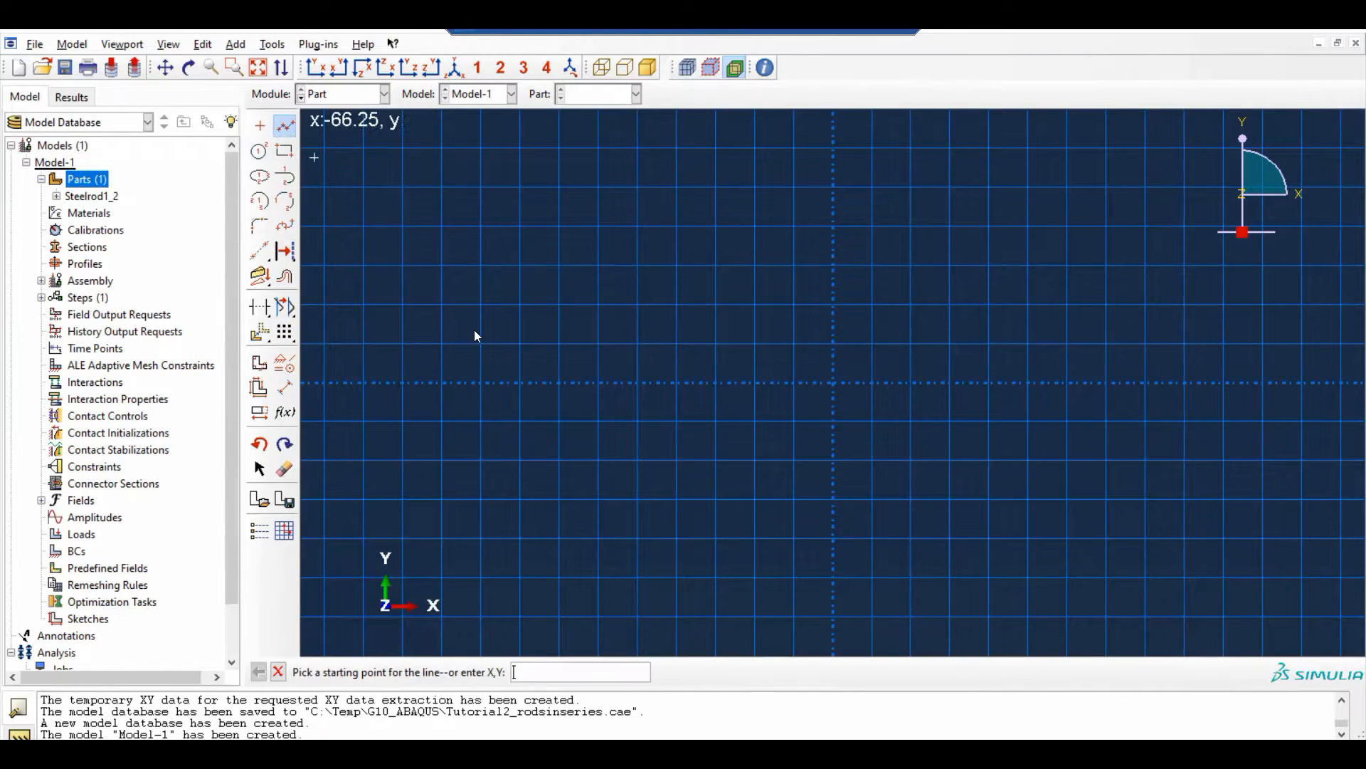
# Sketch a horizontal line above the X axis as the Steelrod_3 profile
pyautogui.click(465, 342)
pyautogui.click(958, 318)
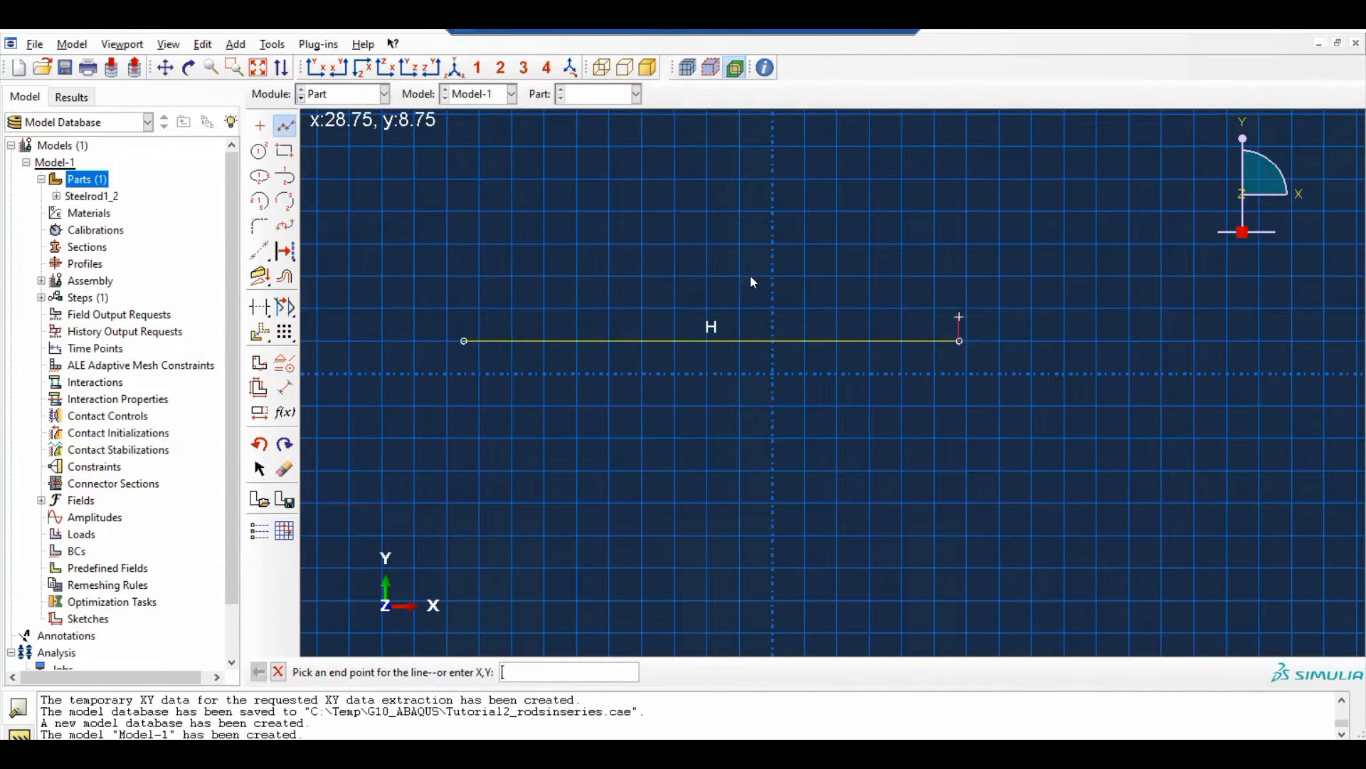
pyautogui.press('Escape')
# Dimension the Steelrod_3 line to a length of 30 and finish the sketch
pyautogui.click(285, 388)
pyautogui.click(533, 342)
pyautogui.click(548, 307)
pyautogui.write('30')
pyautogui.press('Return')
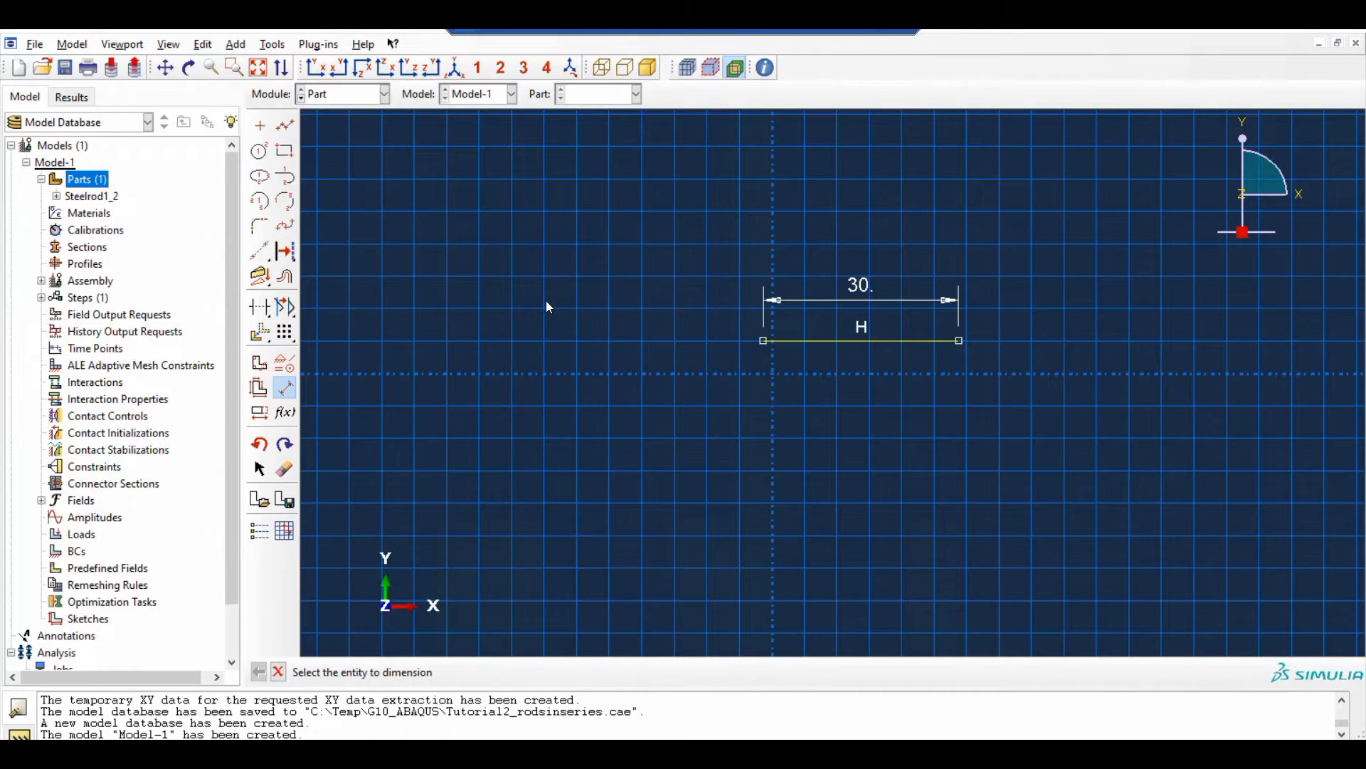
pyautogui.click(279, 672)
pyautogui.click(456, 672)
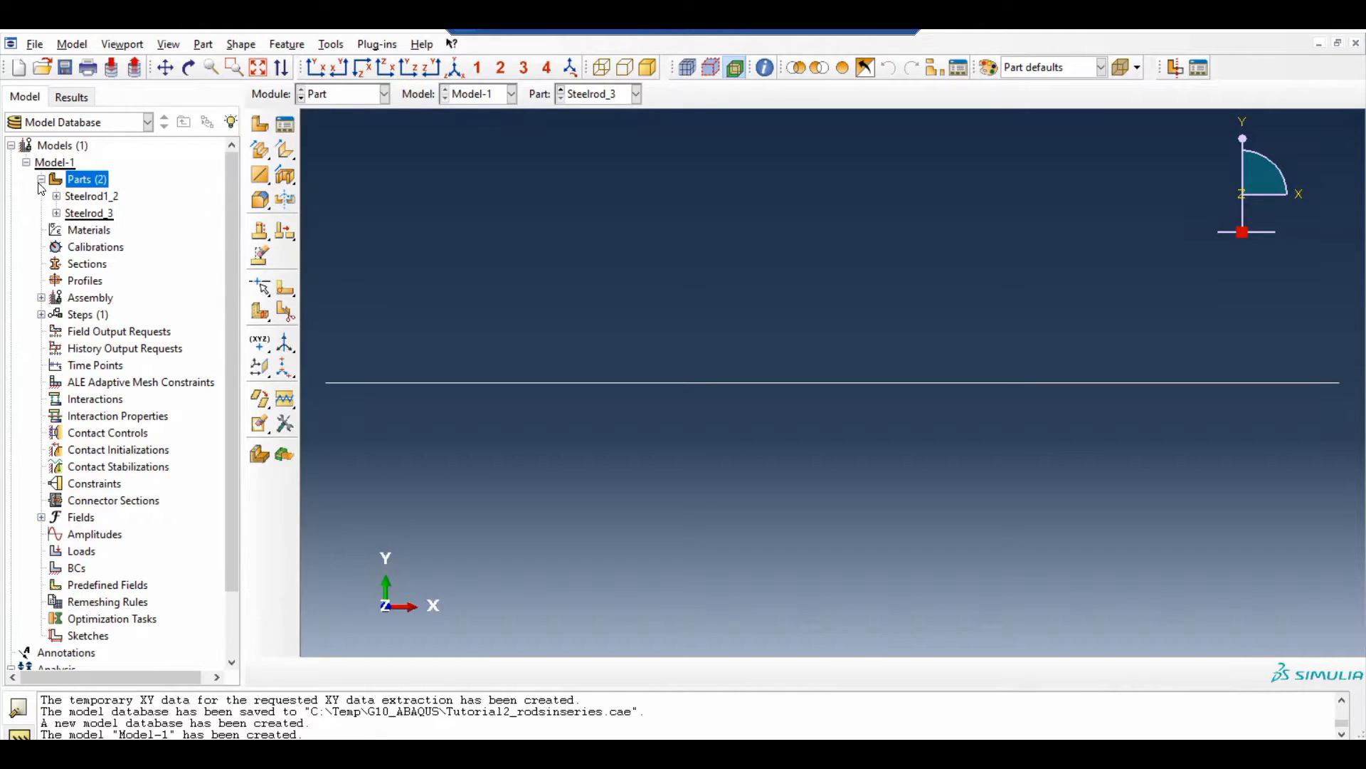
# Display Steelrod1_2 and Steelrod_3 one after the other to check both parts
pyautogui.doubleClick(107, 198)
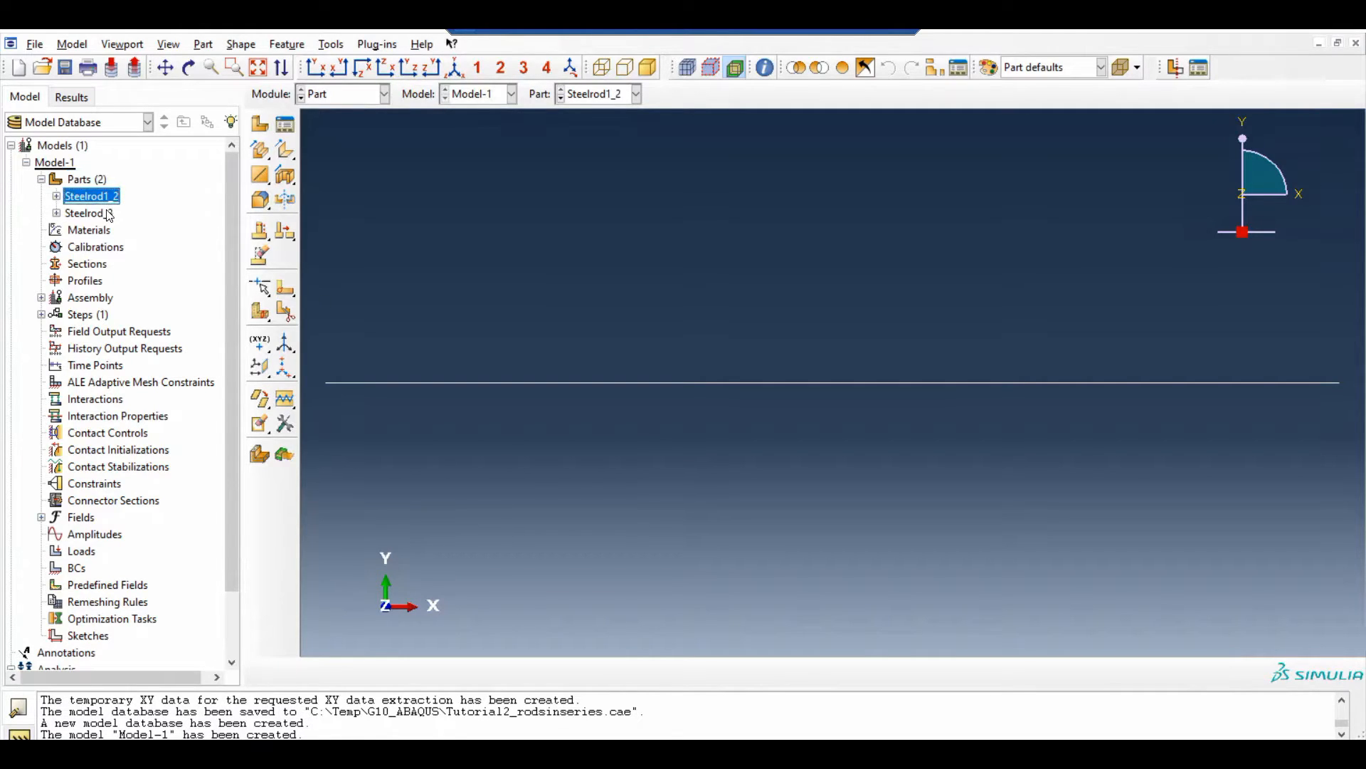
pyautogui.doubleClick(107, 214)
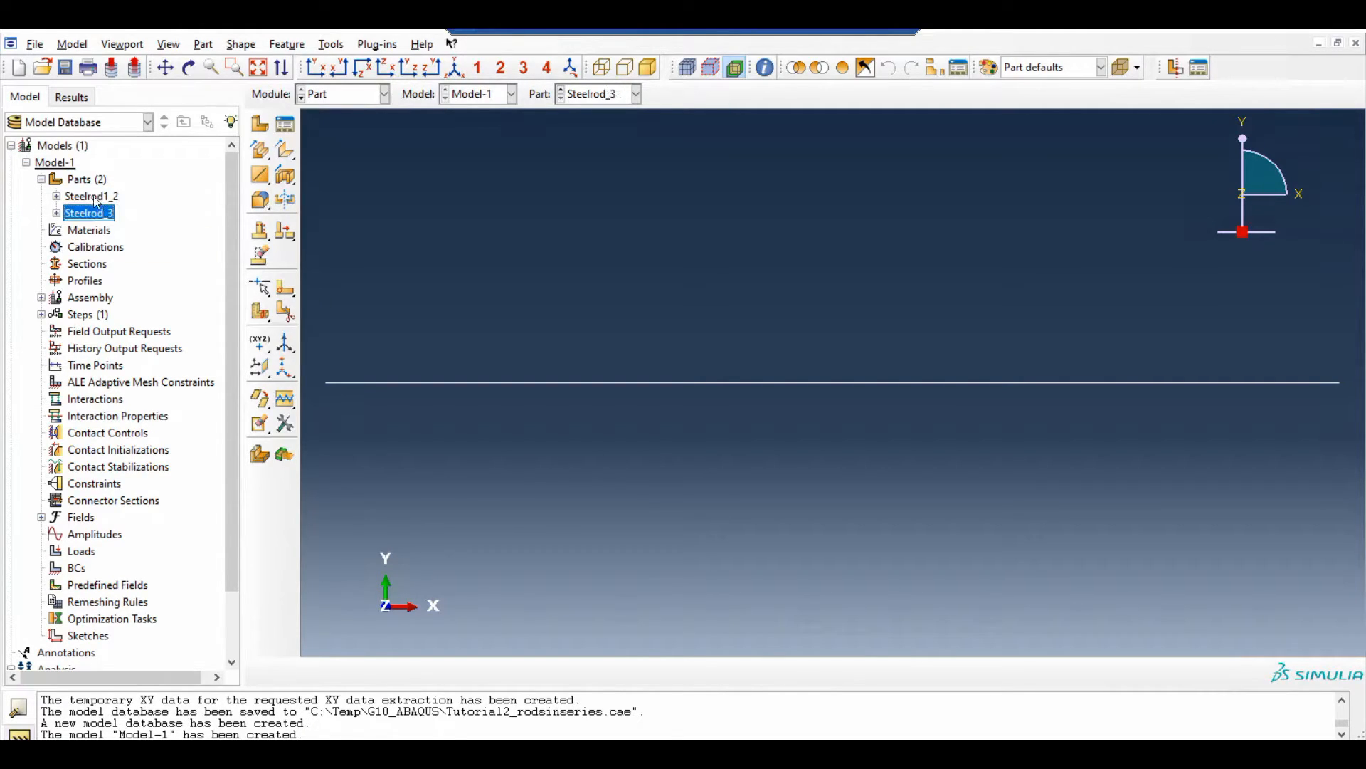
# Create a material named Steel1 and add an isotropic Elastic mechanical behavior to it
pyautogui.doubleClick(84, 232)
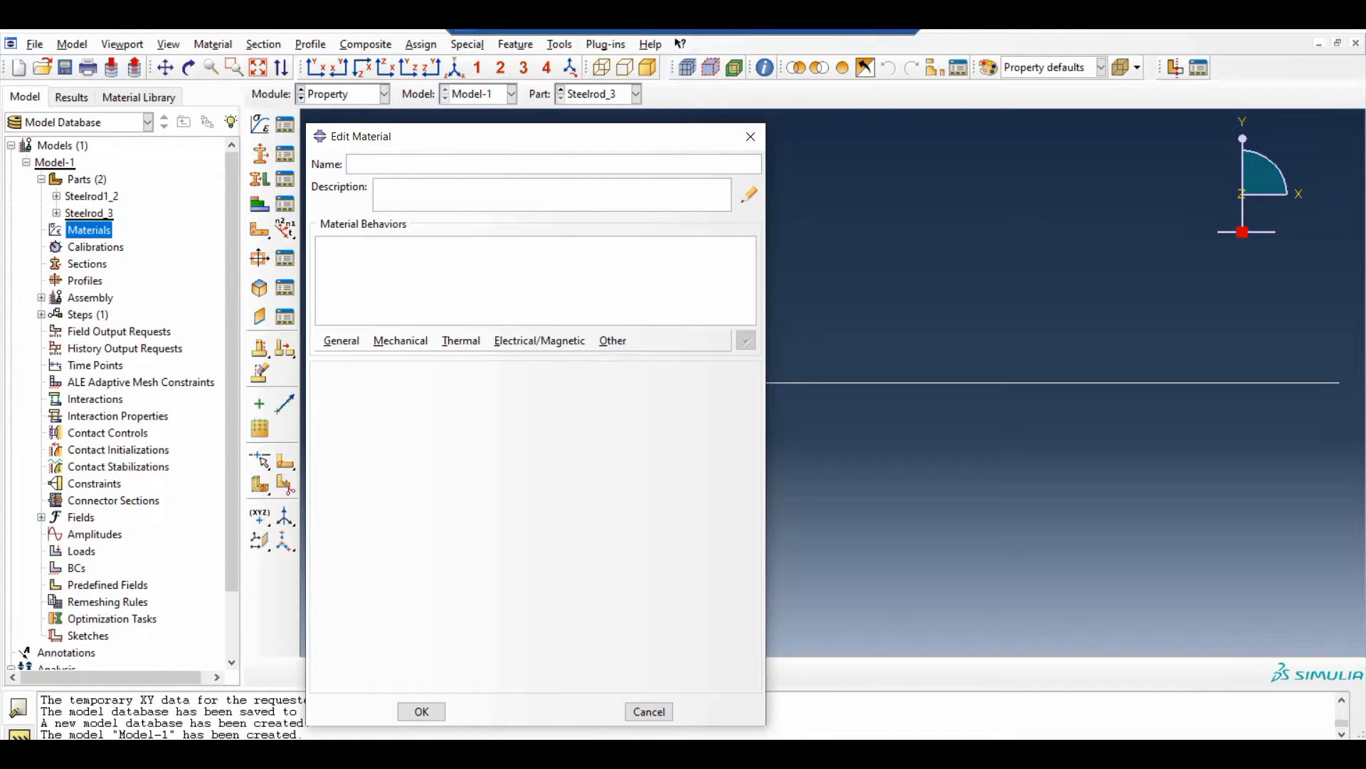
pyautogui.write('Steel1')
pyautogui.click(404, 343)
pyautogui.moveTo(452, 359)
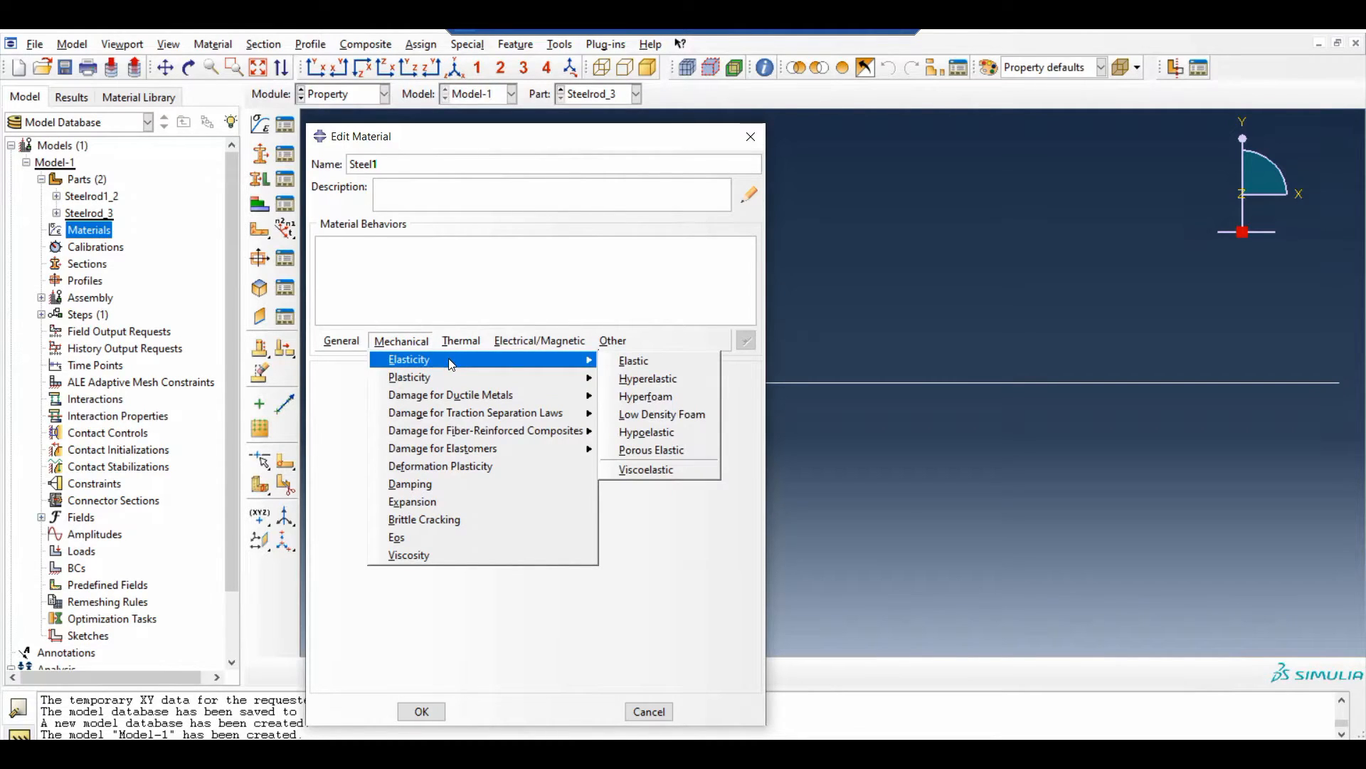
pyautogui.click(626, 360)
# Set the material's Young's modulus to 30E6 and its Poisson's ratio to 0.26
pyautogui.click(397, 582)
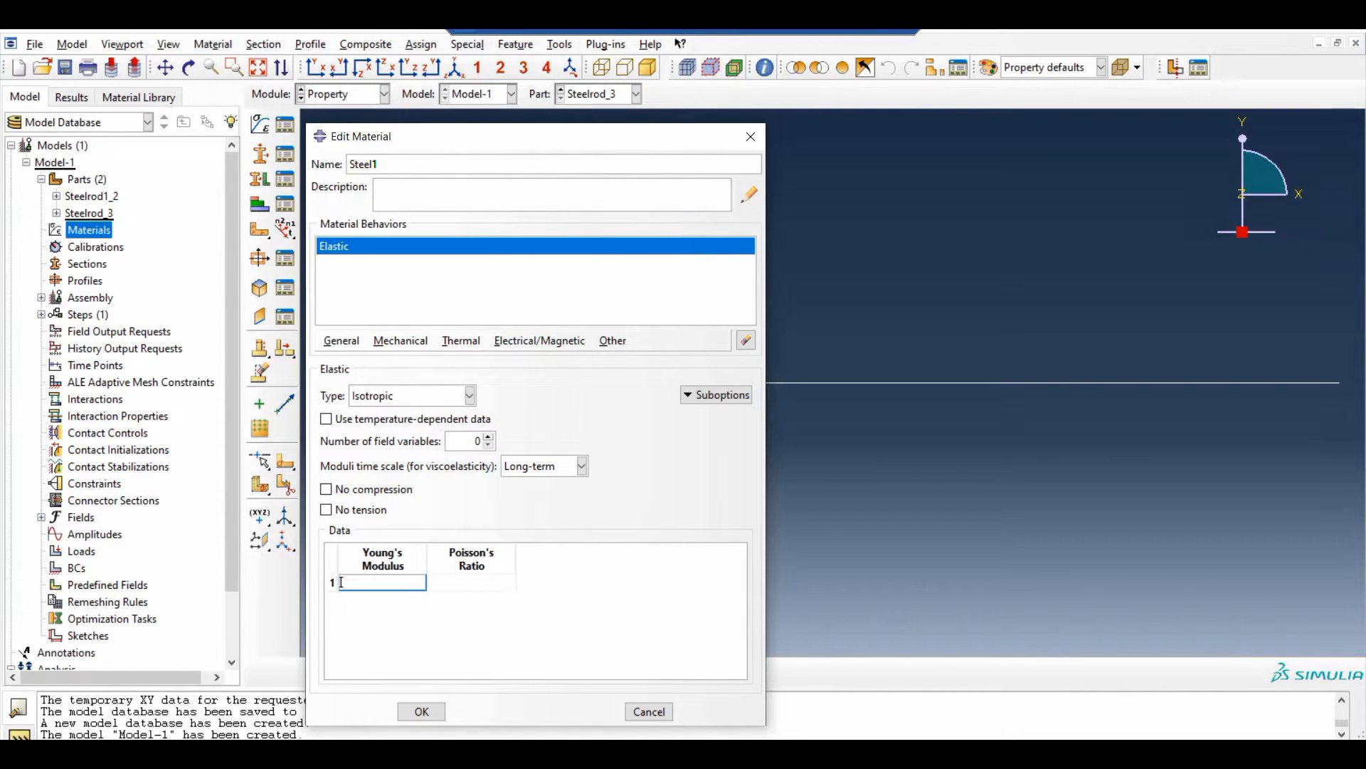
pyautogui.write('30E6')
pyautogui.click(430, 582)
pyautogui.write('0.26')
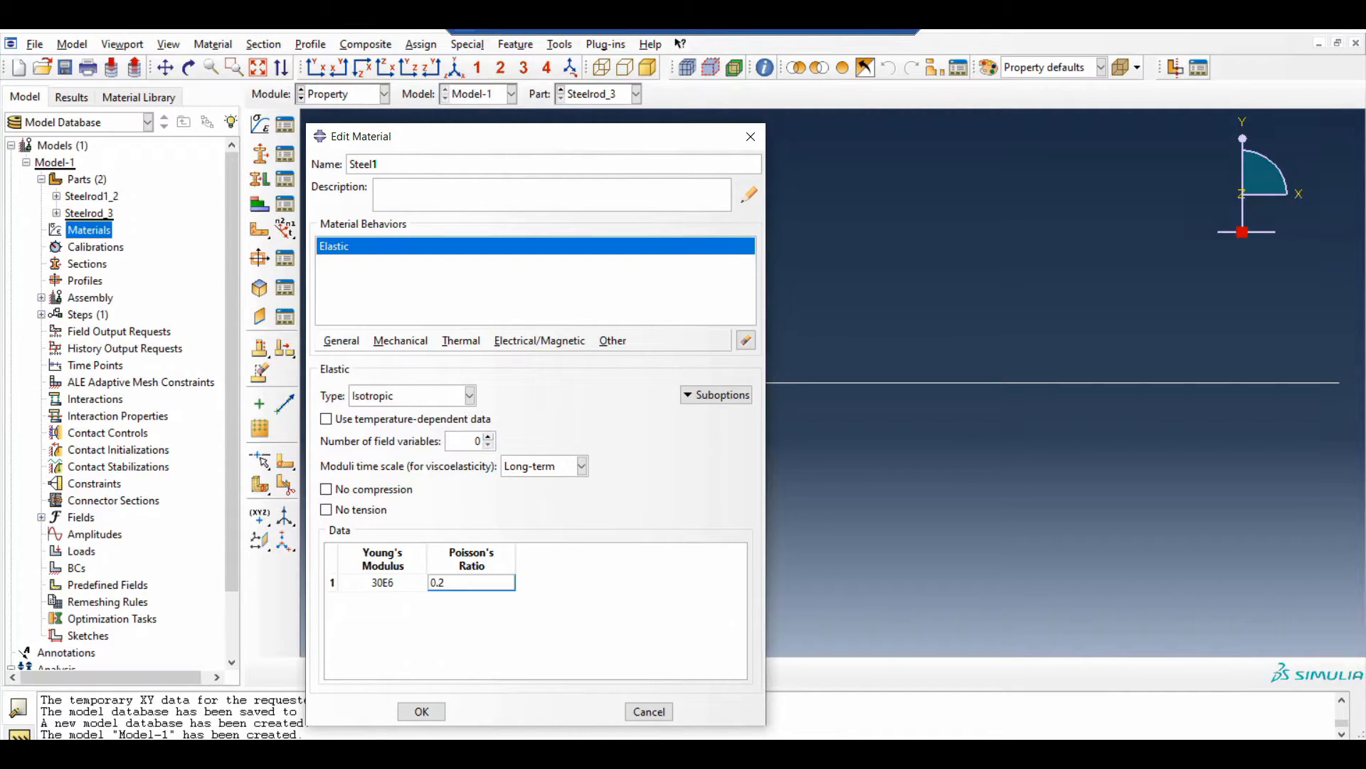
pyautogui.click(417, 711)
# Rename the material as Steel1_2 and save its definition
pyautogui.click(377, 163)
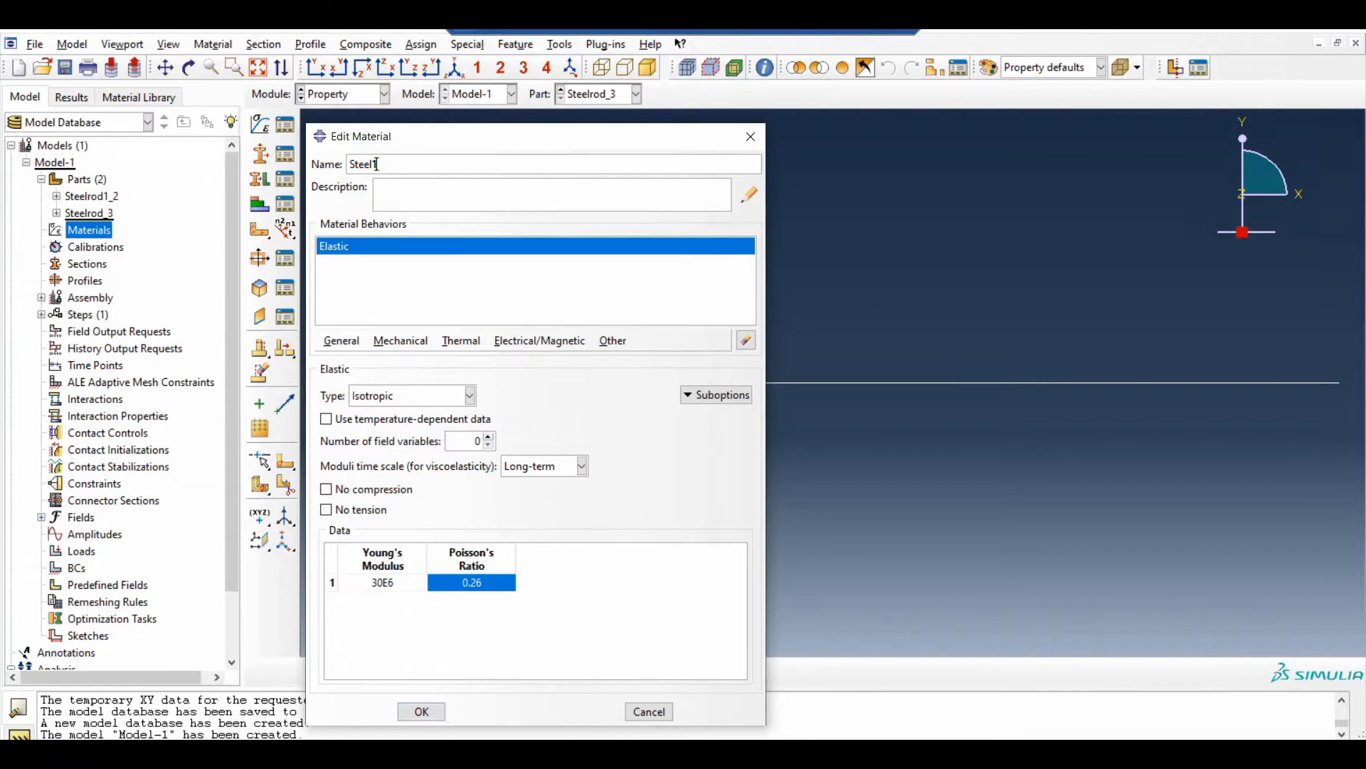
pyautogui.write('_2')
pyautogui.click(436, 714)
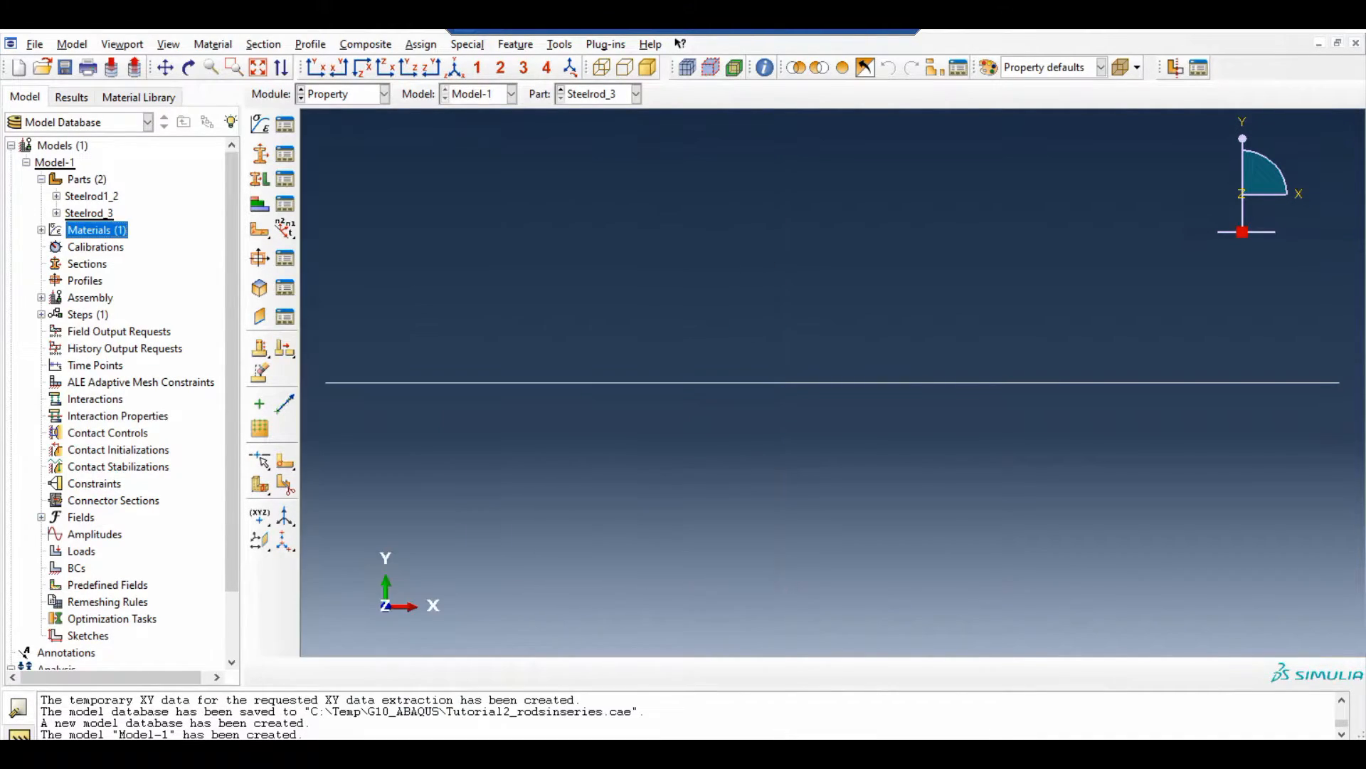
# Create a second material named Steel3 and add an Elastic mechanical behavior to it
pyautogui.doubleClick(87, 230)
pyautogui.write('Steel3')
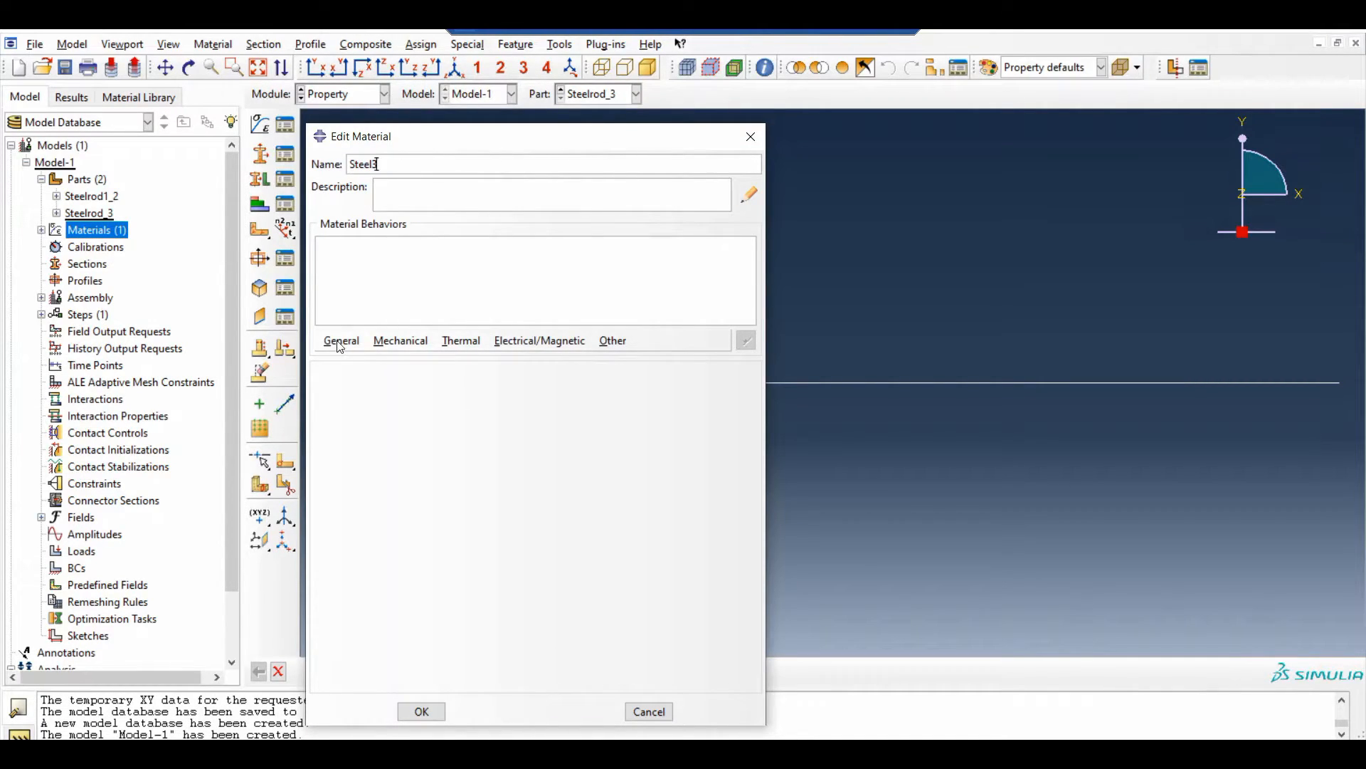
pyautogui.click(398, 341)
pyautogui.moveTo(445, 359)
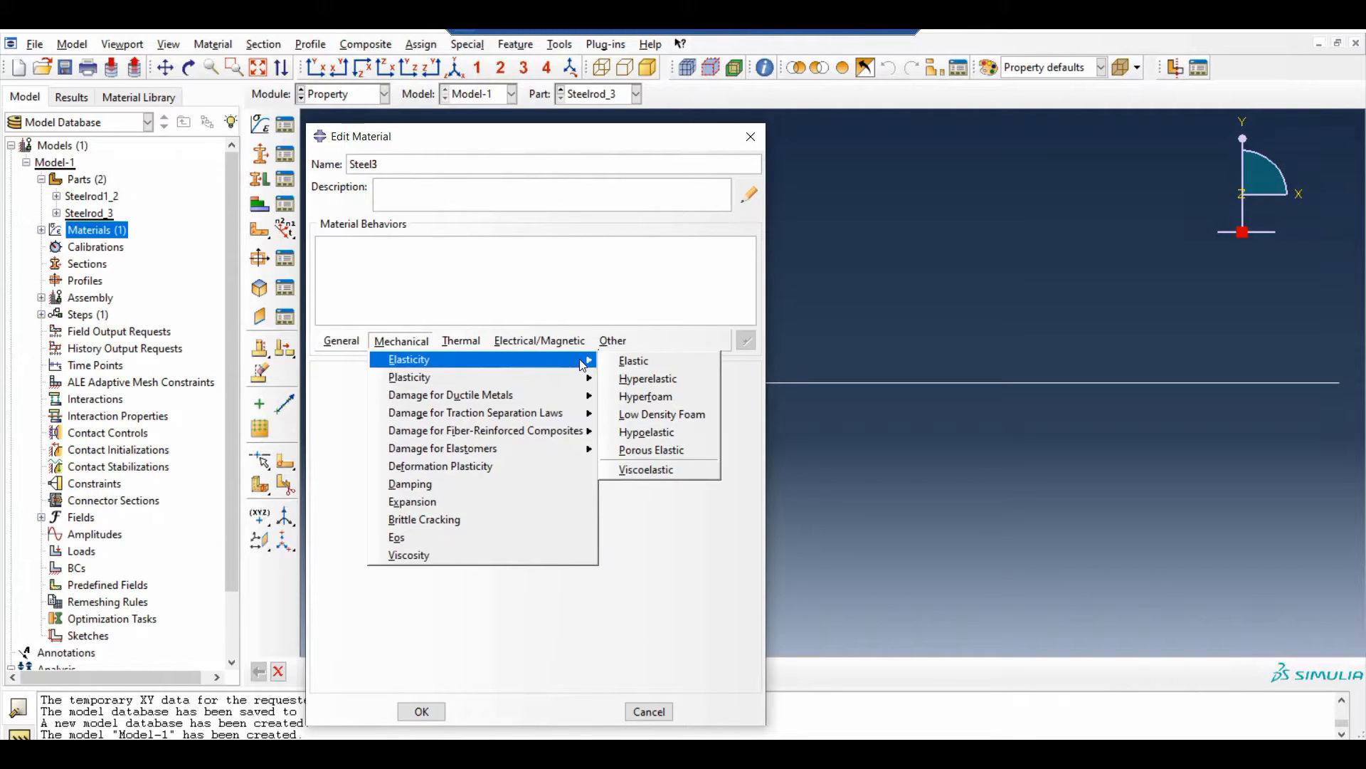
pyautogui.click(627, 360)
# Set Steel3's Young's modulus to 15E06 and Poisson's ratio to 0.26, and save the material
pyautogui.click(341, 582)
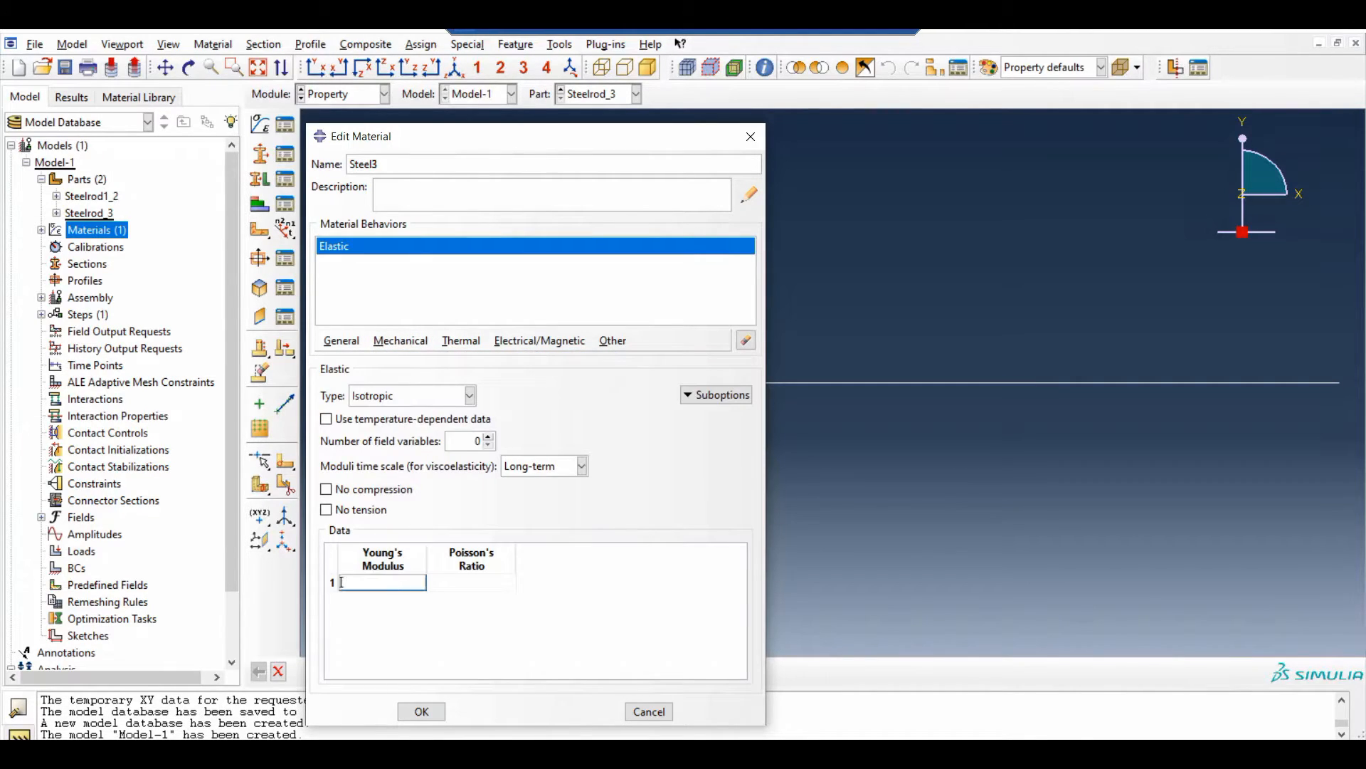
pyautogui.write('15E06')
pyautogui.press('Tab')
pyautogui.write('0.26')
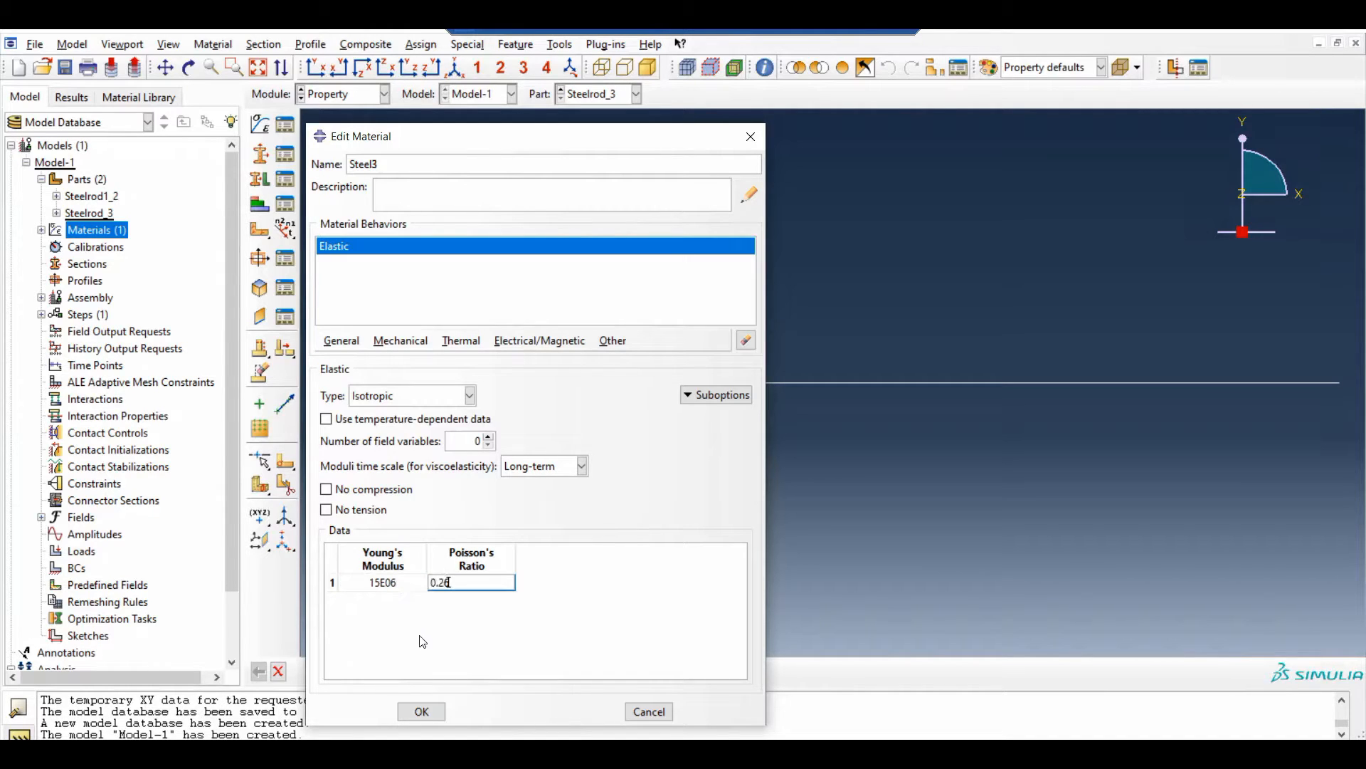
pyautogui.click(424, 712)
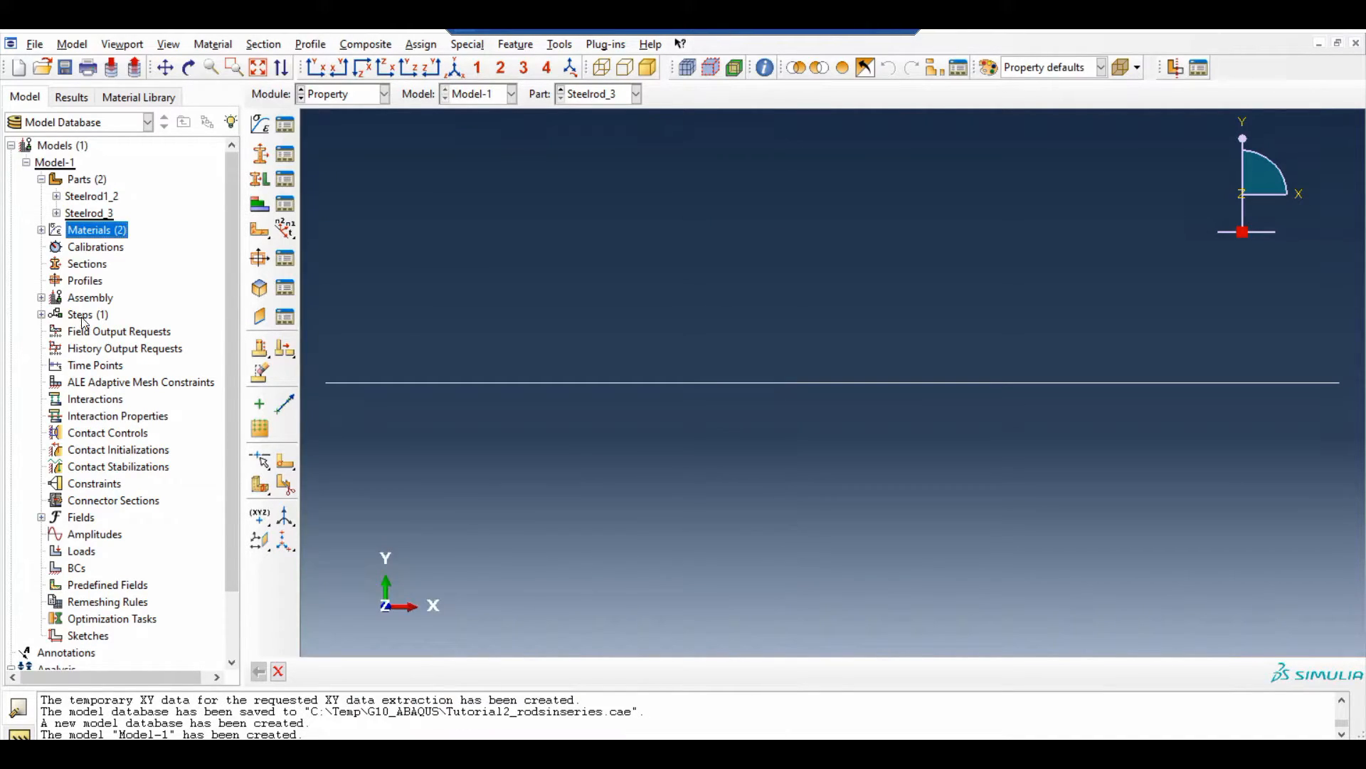
pyautogui.doubleClick(41, 229)
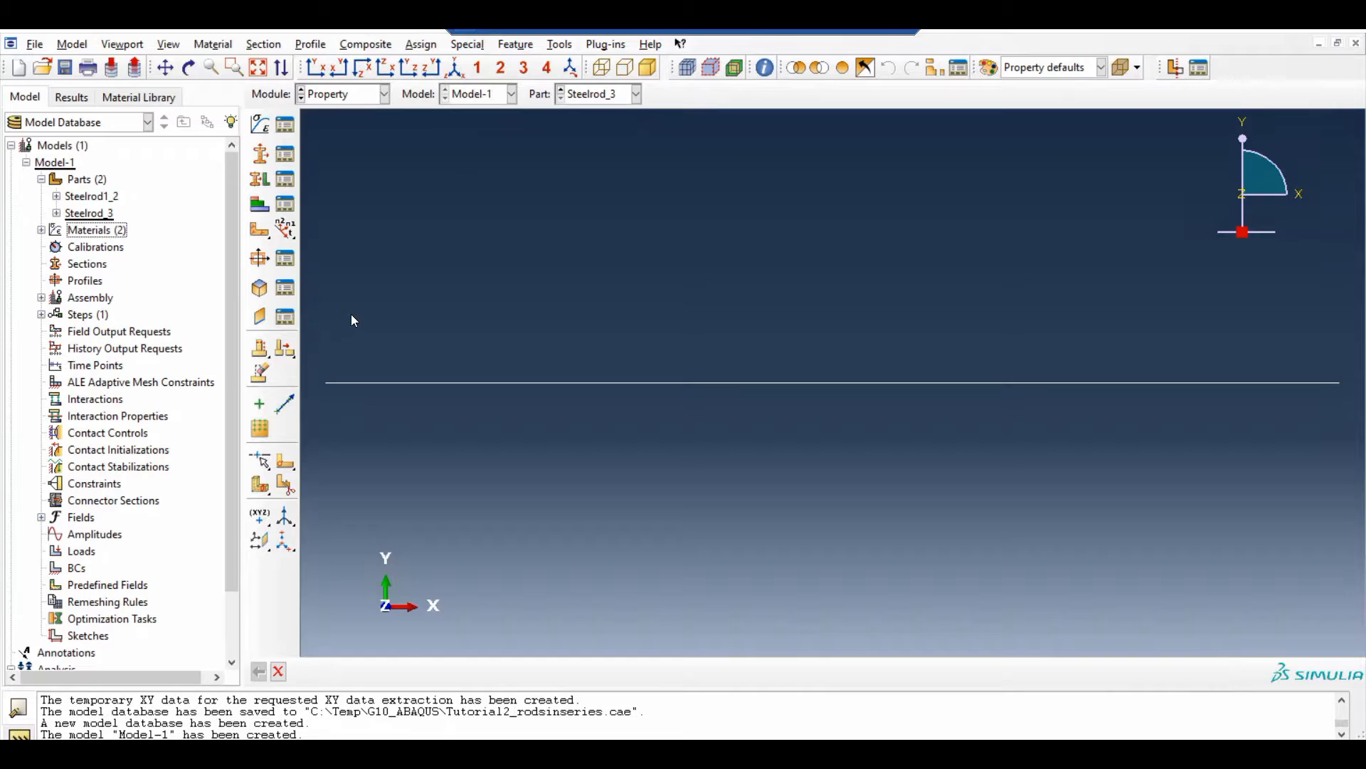
# Create a rectangular profile named Profile-1_2, filling in its dimension a and setting b to 1
pyautogui.click(98, 283)
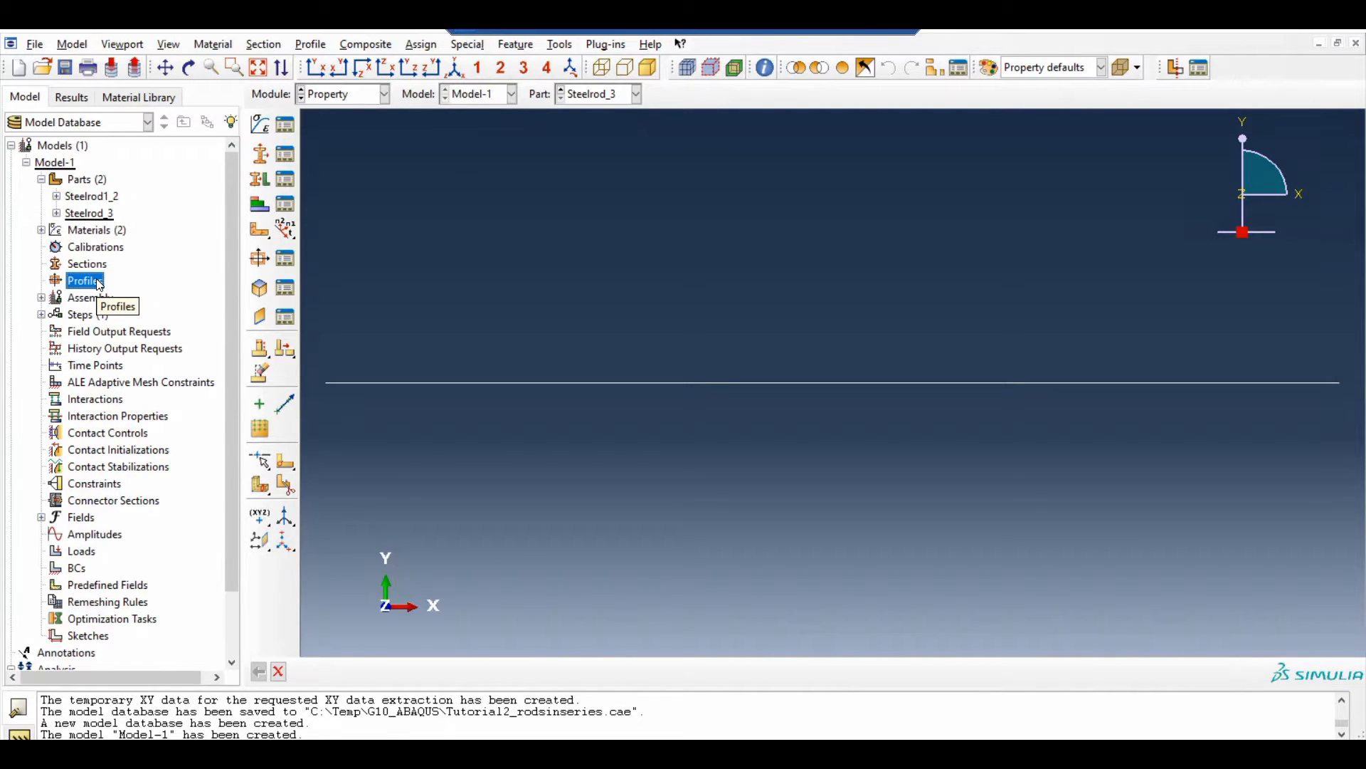
pyautogui.doubleClick(98, 282)
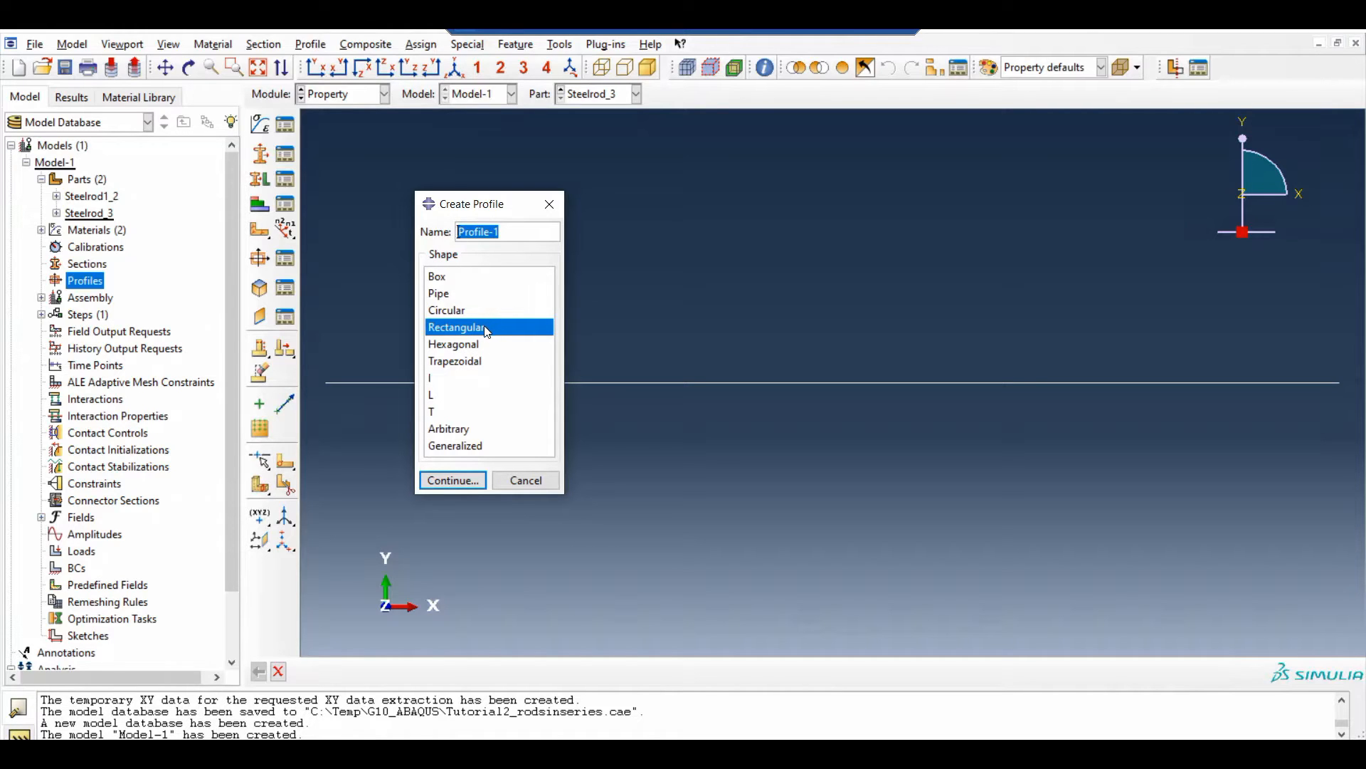
pyautogui.click(497, 231)
pyautogui.write('_2')
pyautogui.click(468, 480)
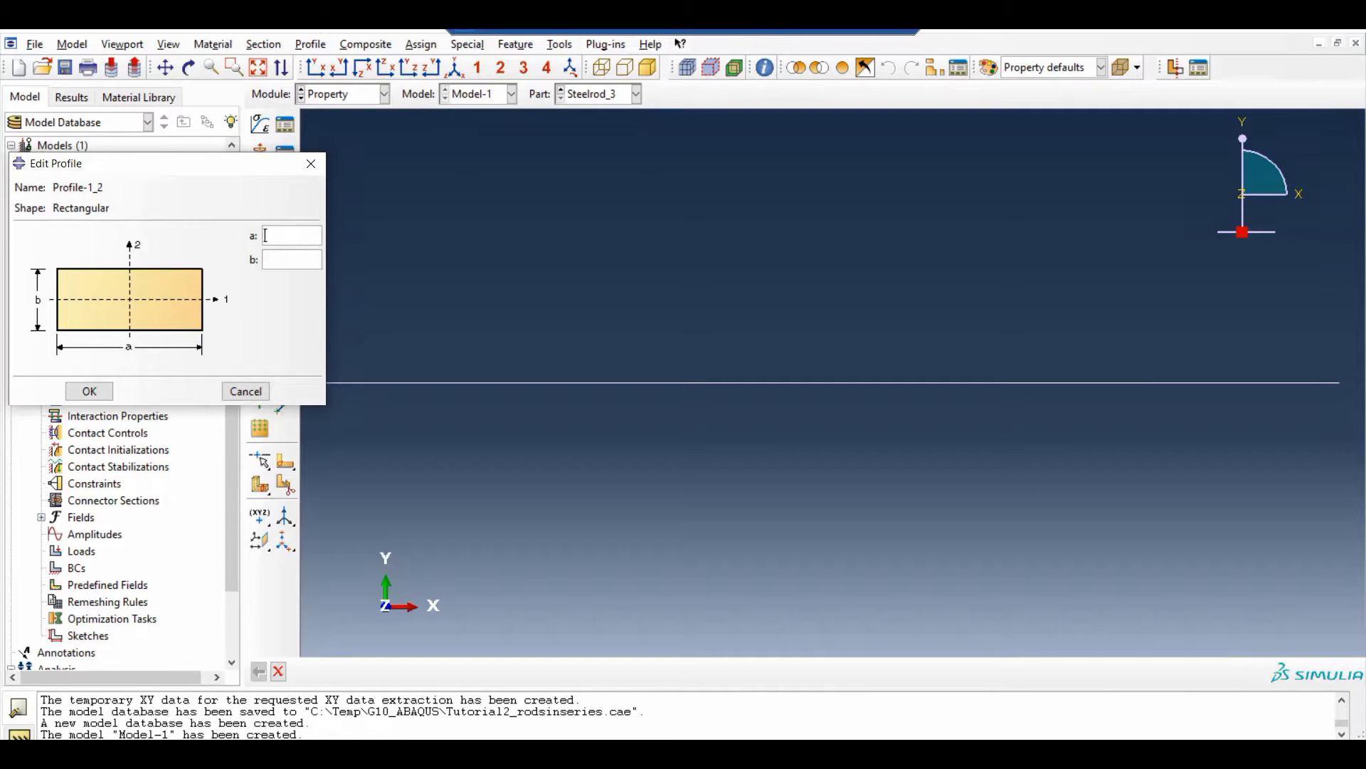
pyautogui.press('Tab')
pyautogui.write('1')
pyautogui.click(91, 390)
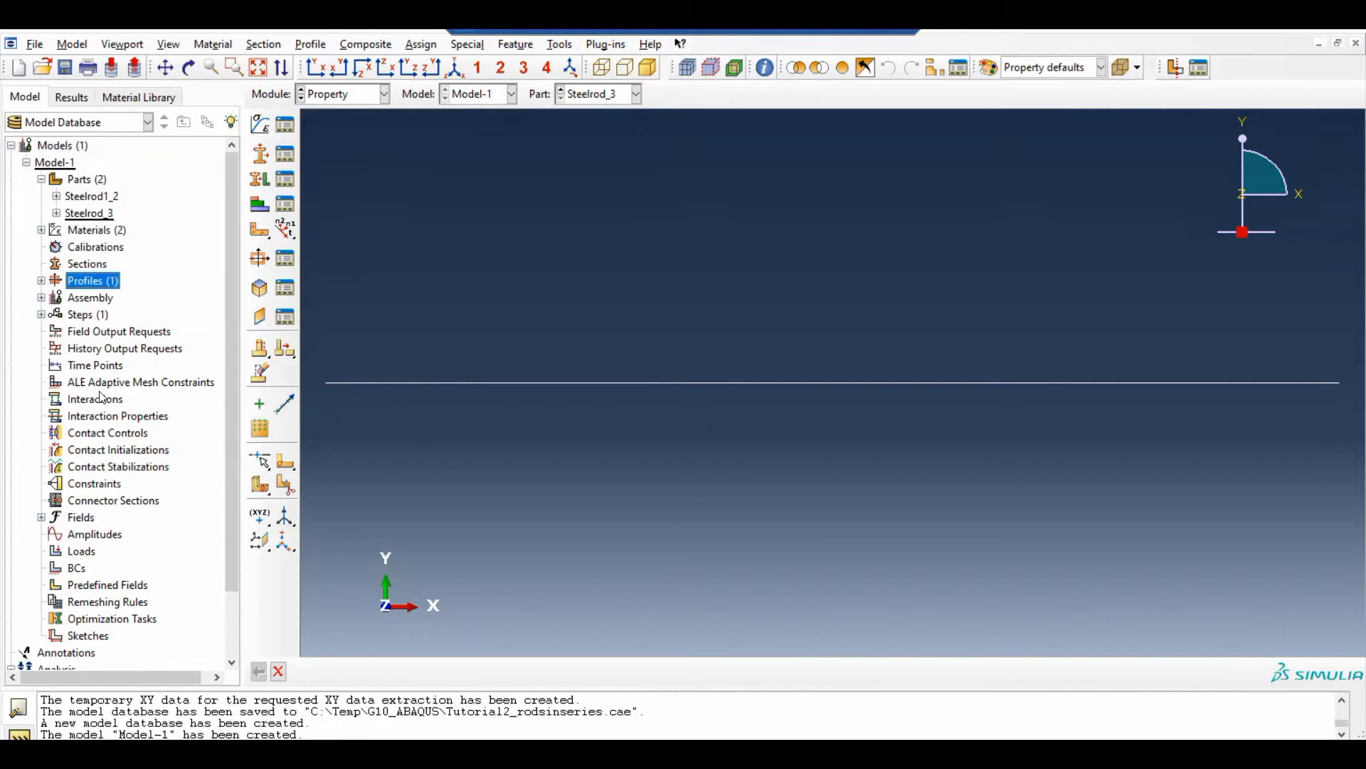
# Create a rectangular profile named Profile-3 with a set to 1 and b set to 2
pyautogui.click(81, 282)
pyautogui.doubleClick(83, 281)
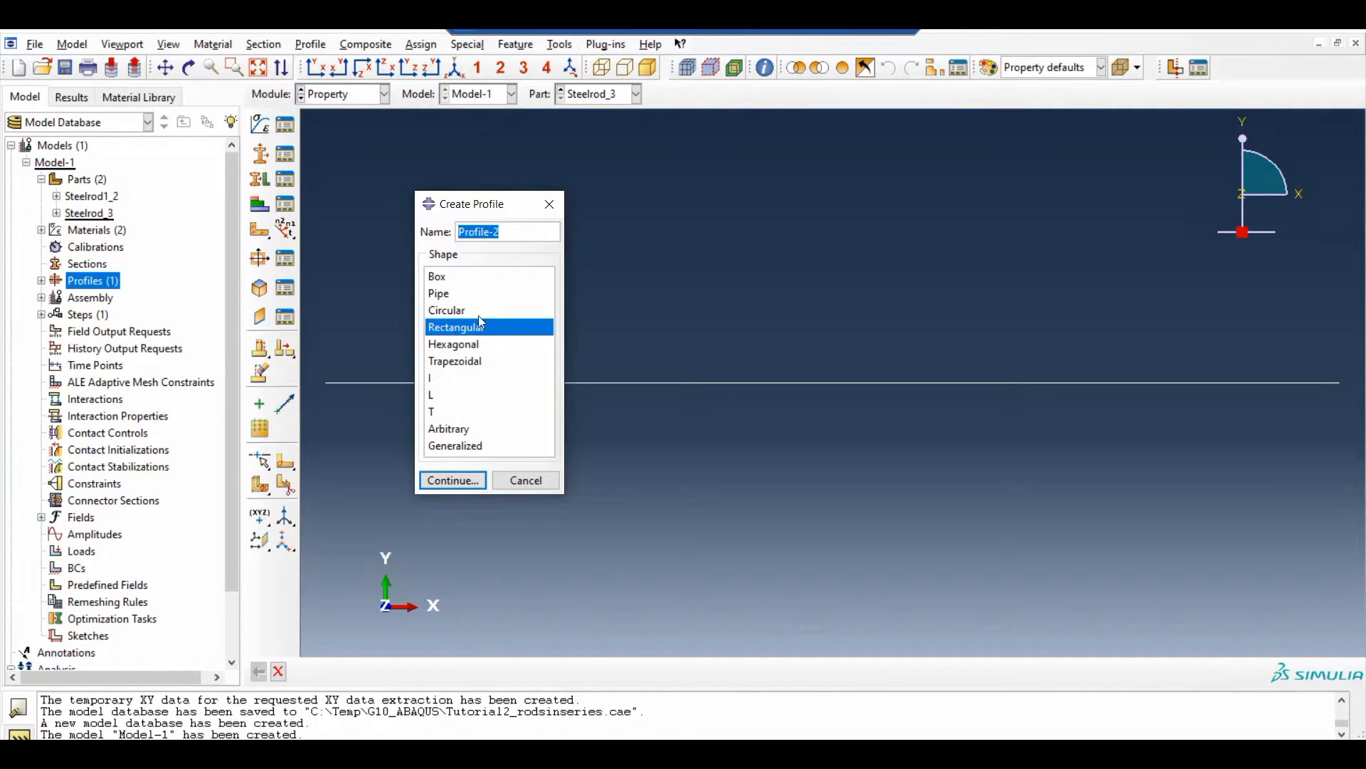
pyautogui.press('End')
pyautogui.press('BackSpace')
pyautogui.write('3')
pyautogui.click(450, 481)
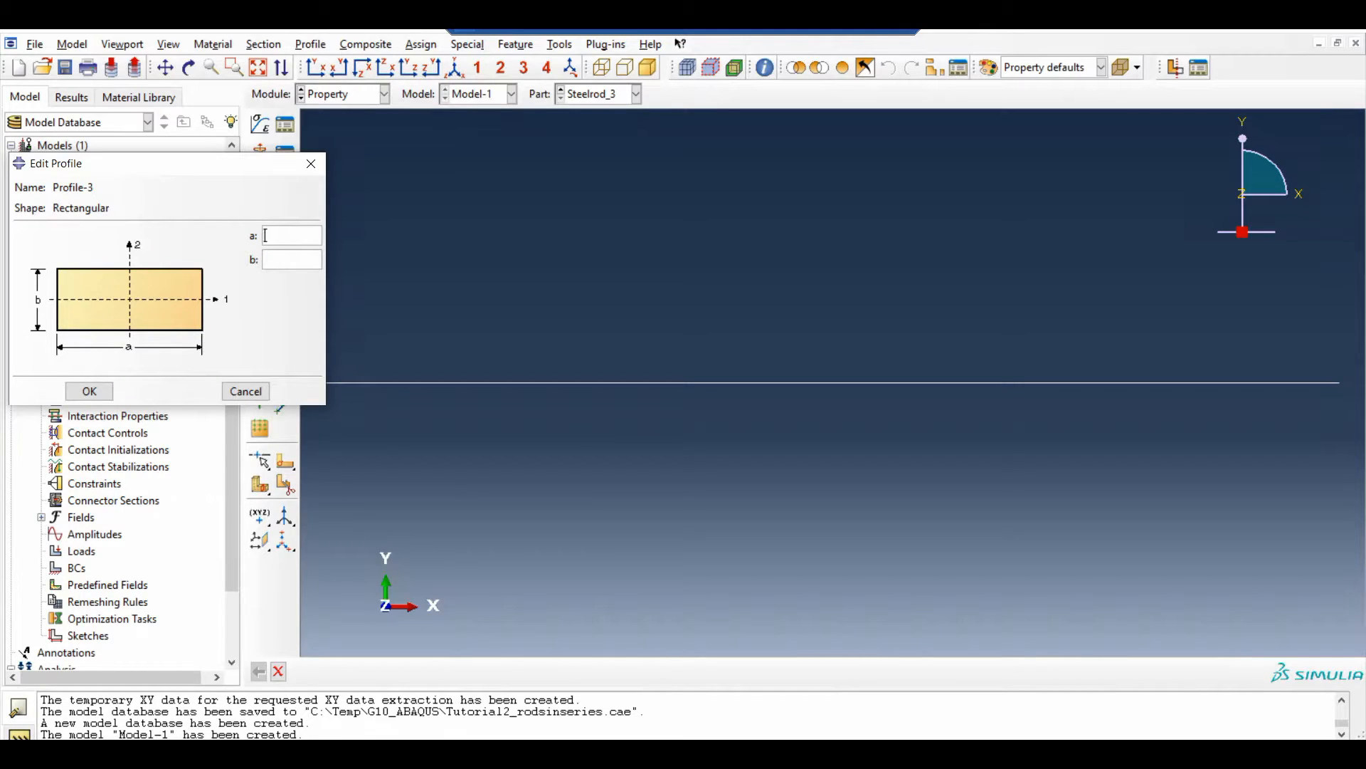
pyautogui.write('1')
pyautogui.press('Tab')
pyautogui.write('2')
pyautogui.click(100, 392)
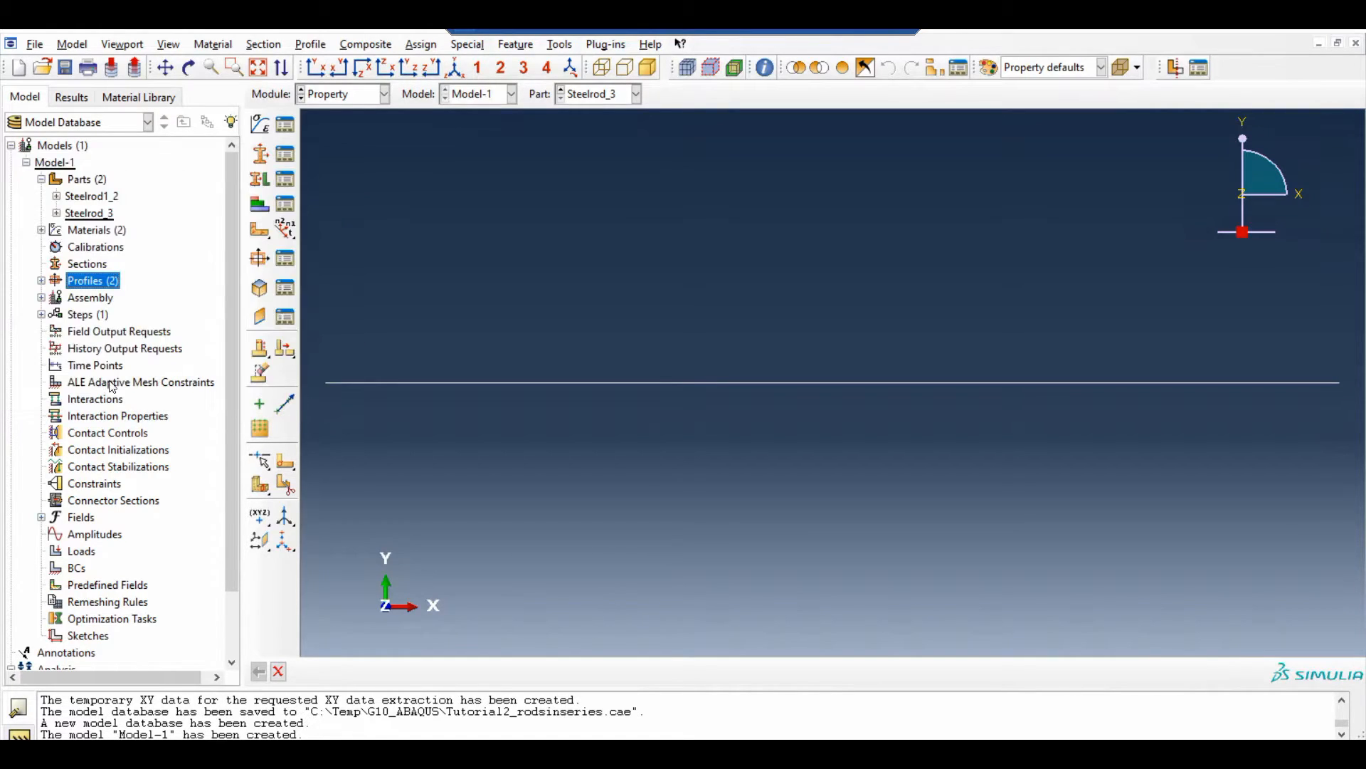
# Start a new section named Section-1_2 with category Beam and type Beam
pyautogui.doubleClick(95, 265)
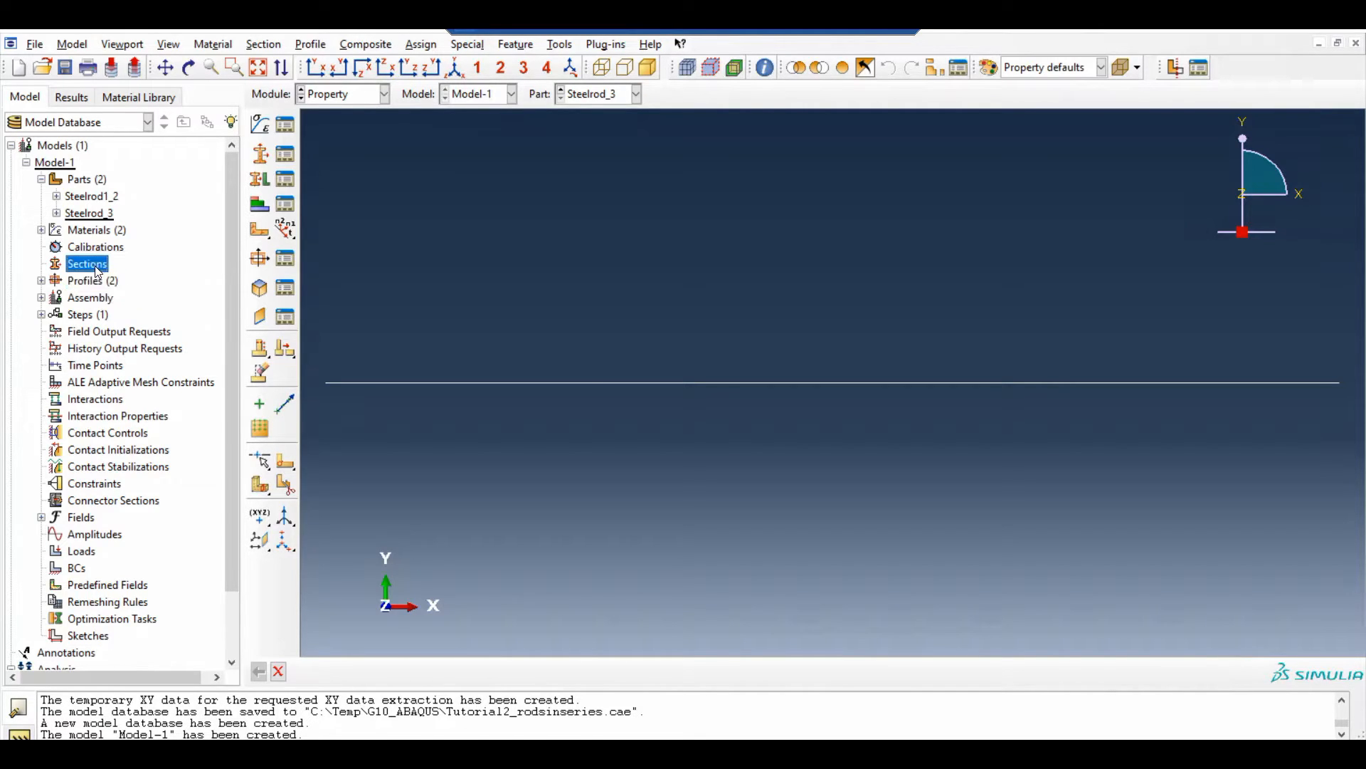
pyautogui.click(475, 257)
pyautogui.write('_2')
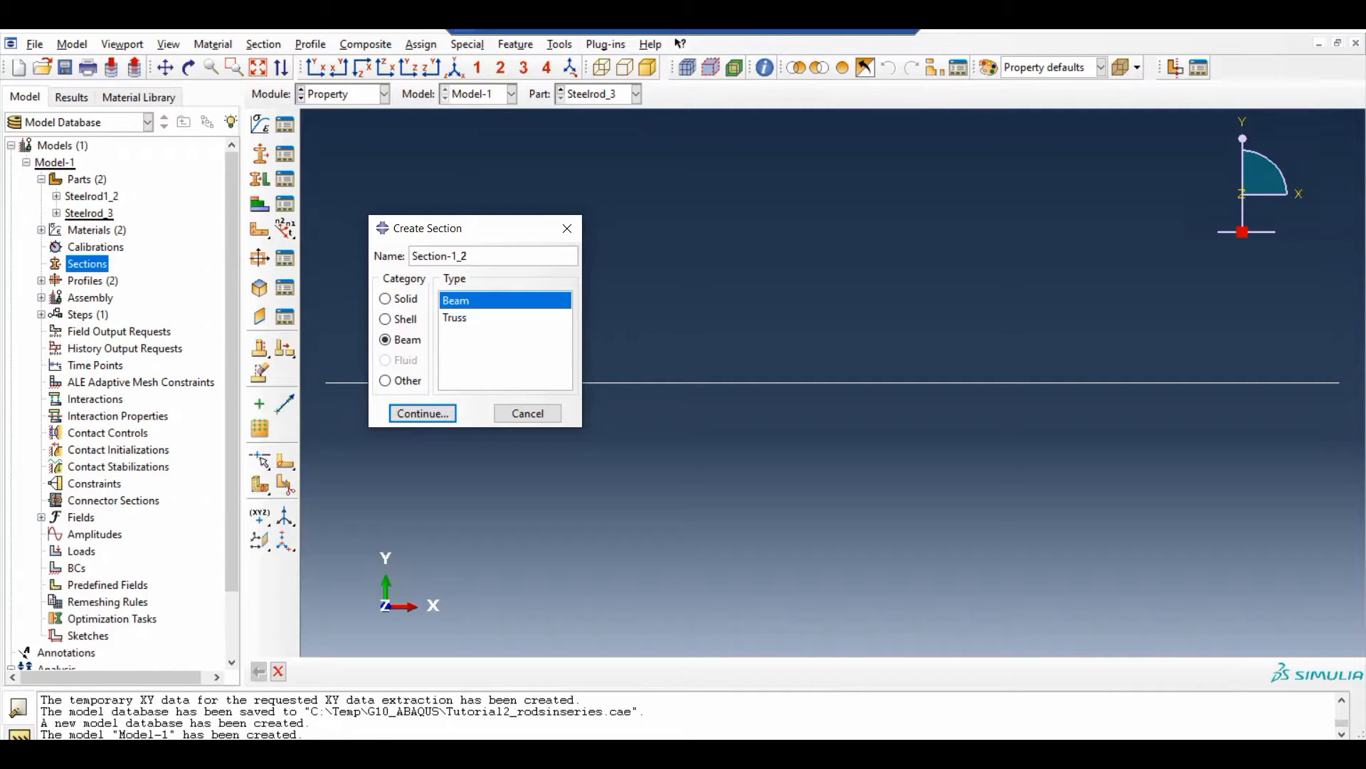
pyautogui.click(405, 342)
pyautogui.click(425, 414)
# Give Section-1_2 the profile Profile-1_2, material Steel1_2 and a section Poisson's ratio of 0.26, and save it
pyautogui.click(623, 249)
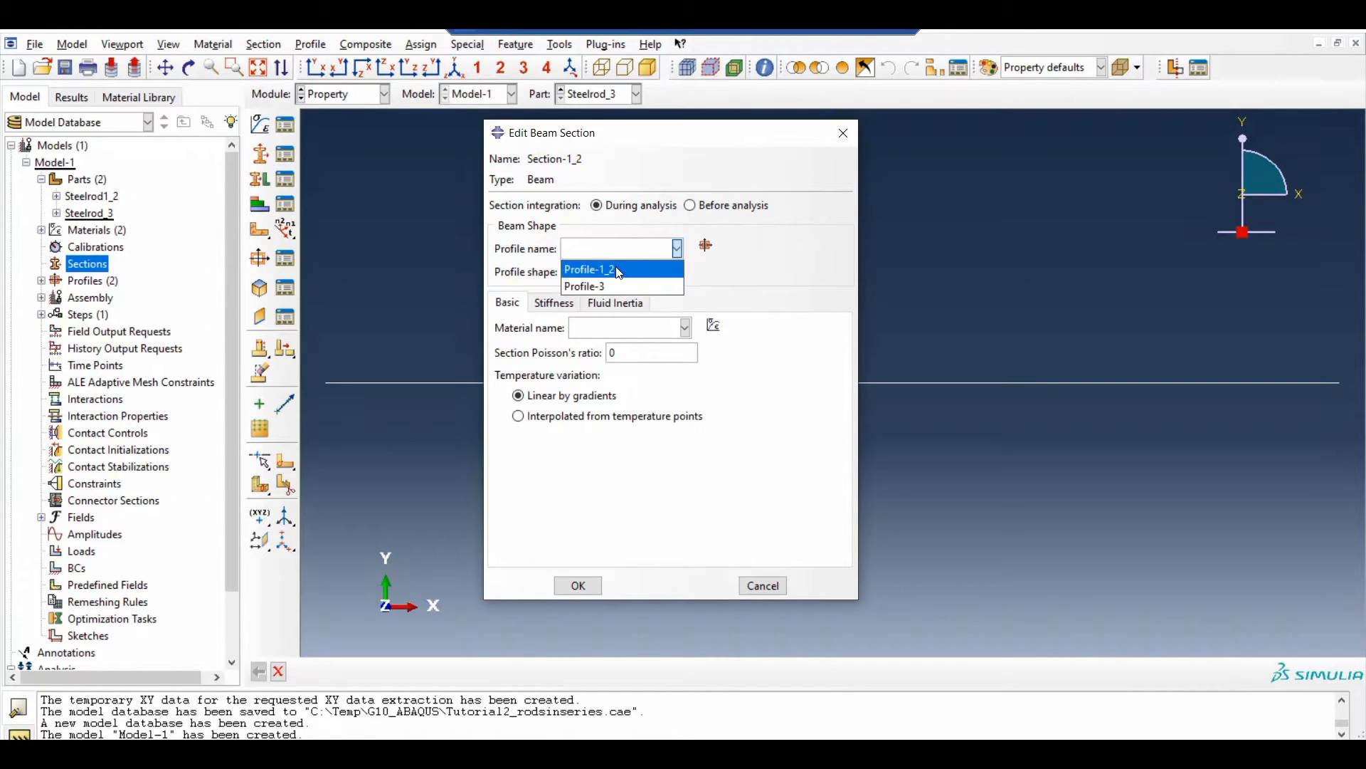
pyautogui.click(619, 270)
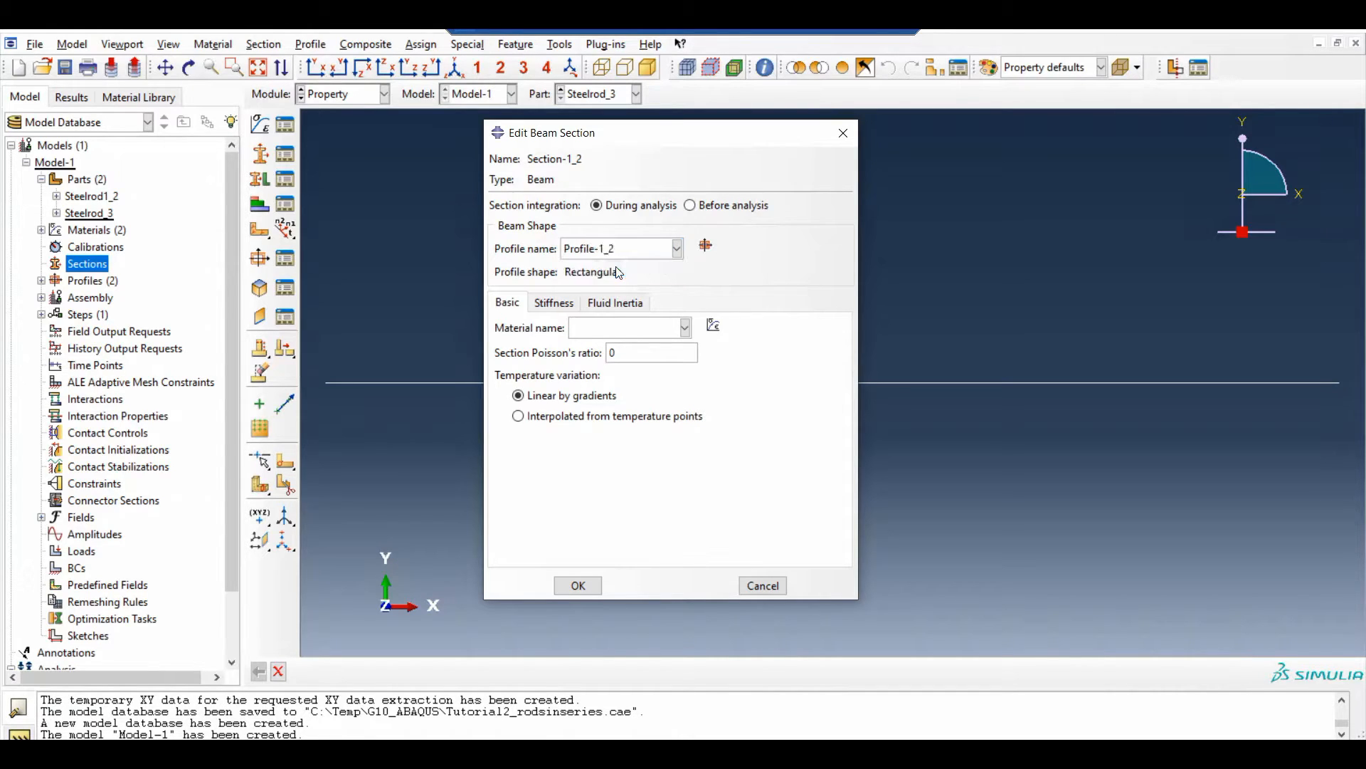
pyautogui.click(615, 333)
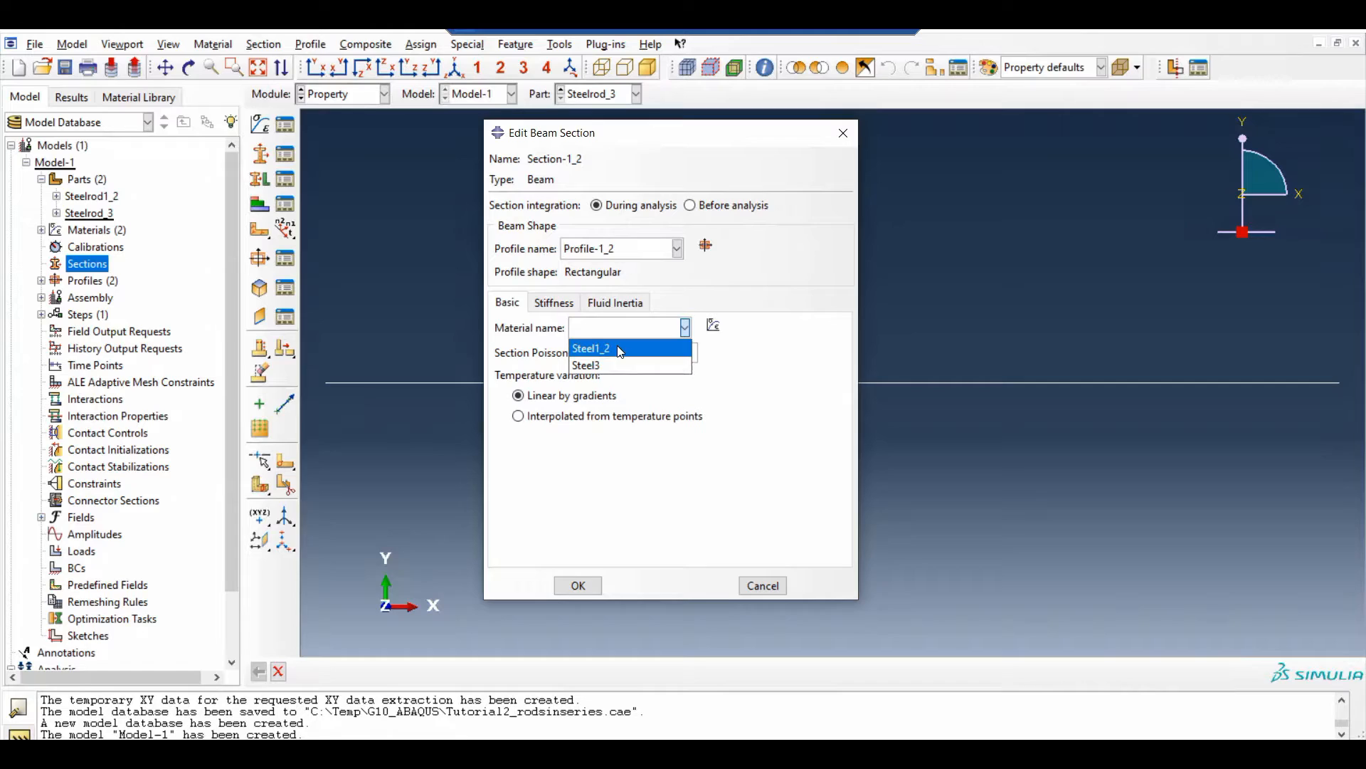
pyautogui.click(617, 349)
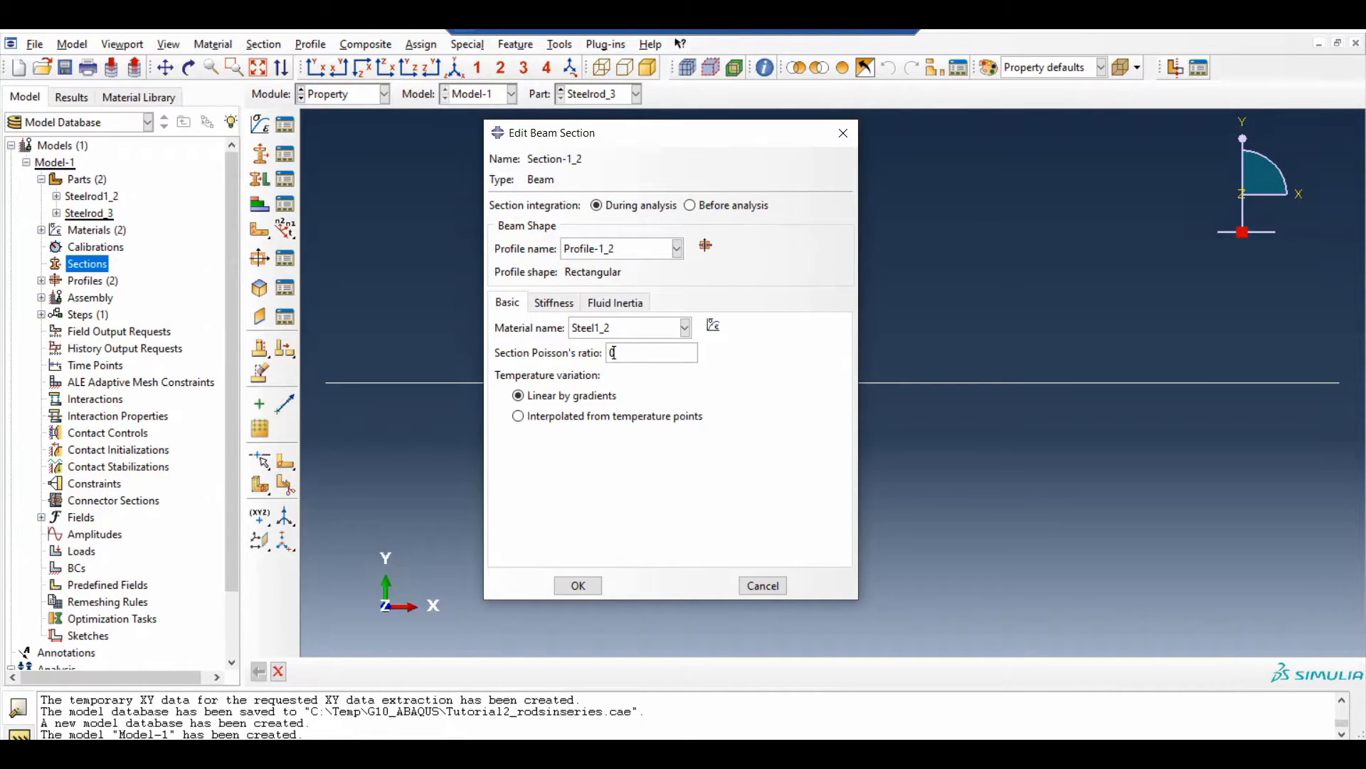
pyautogui.write('.26')
pyautogui.click(578, 585)
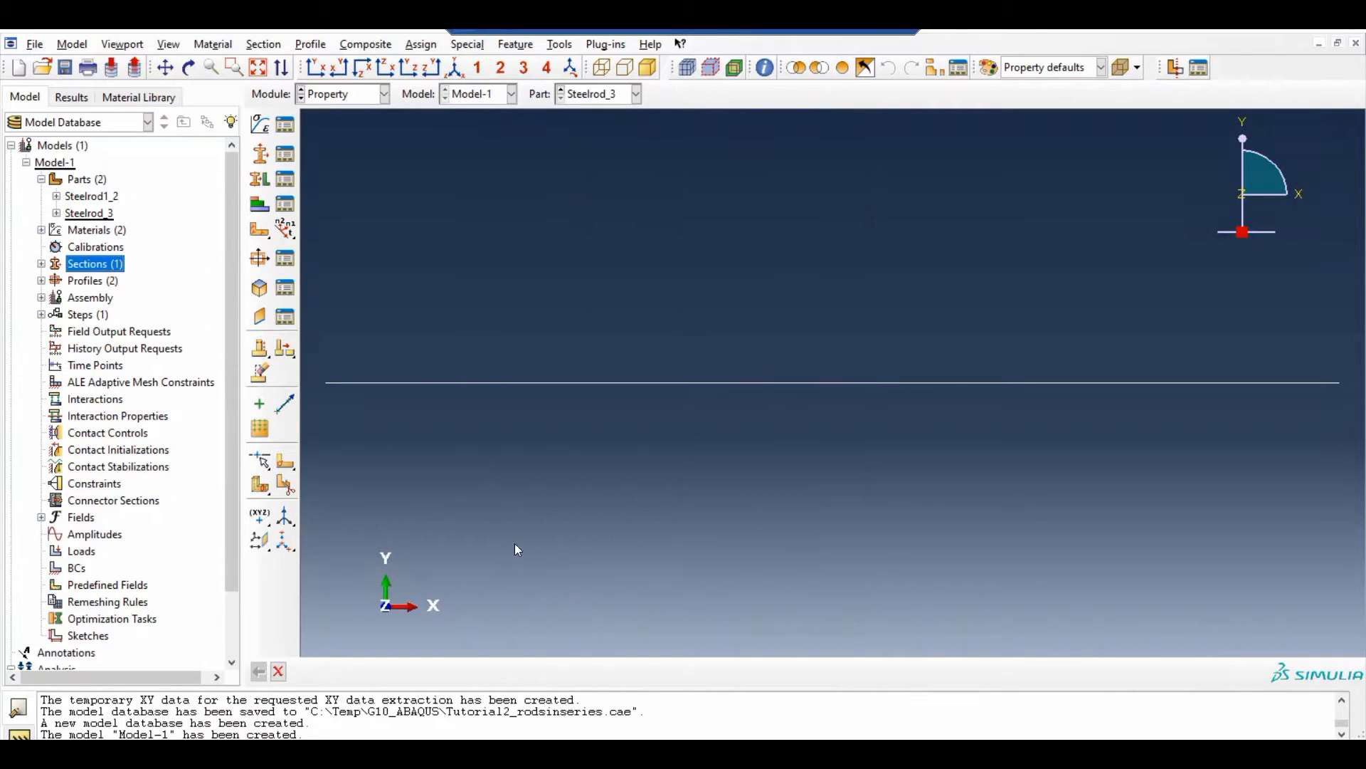
# Create a beam section named Section-3 using Profile-3, material Steel3 and a section Poisson's ratio of 0.26
pyautogui.doubleClick(80, 265)
pyautogui.write('Section-3')
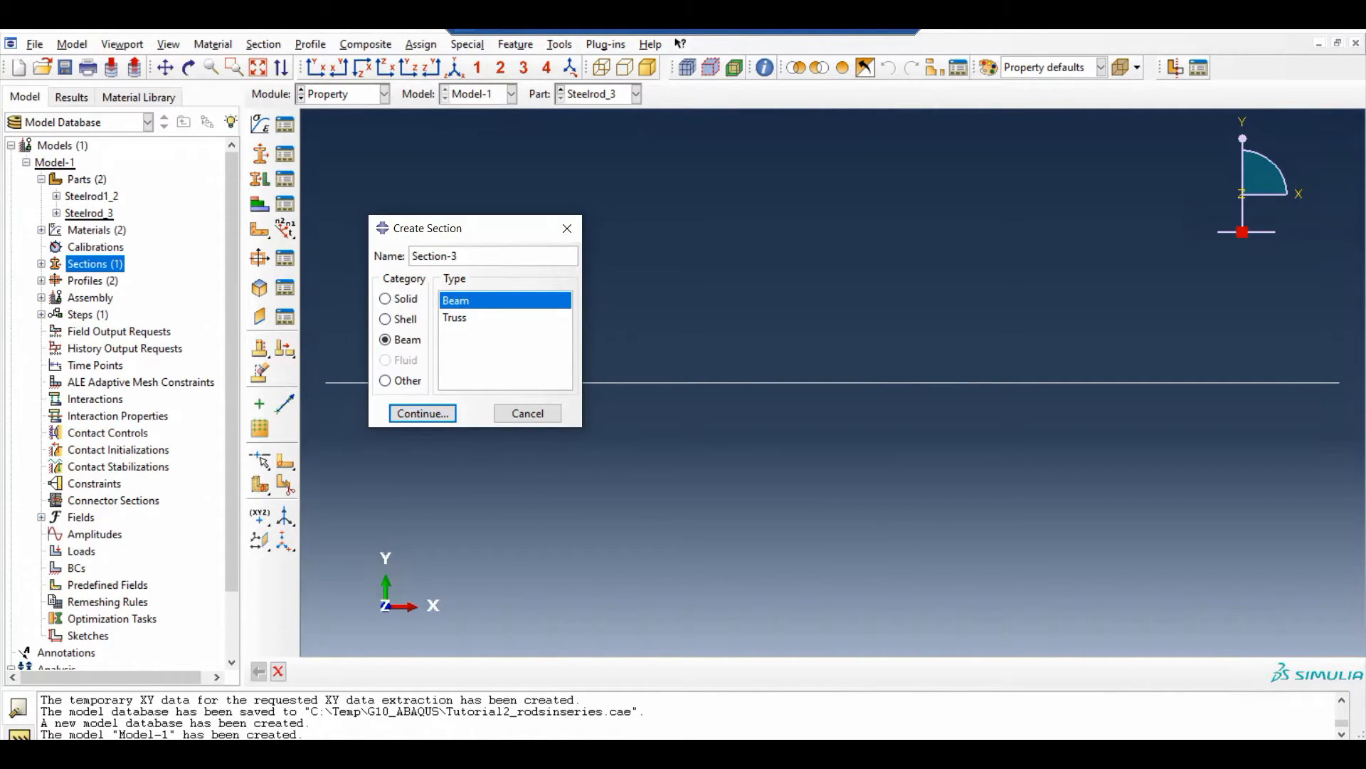
pyautogui.click(443, 413)
pyautogui.click(602, 257)
pyautogui.click(597, 284)
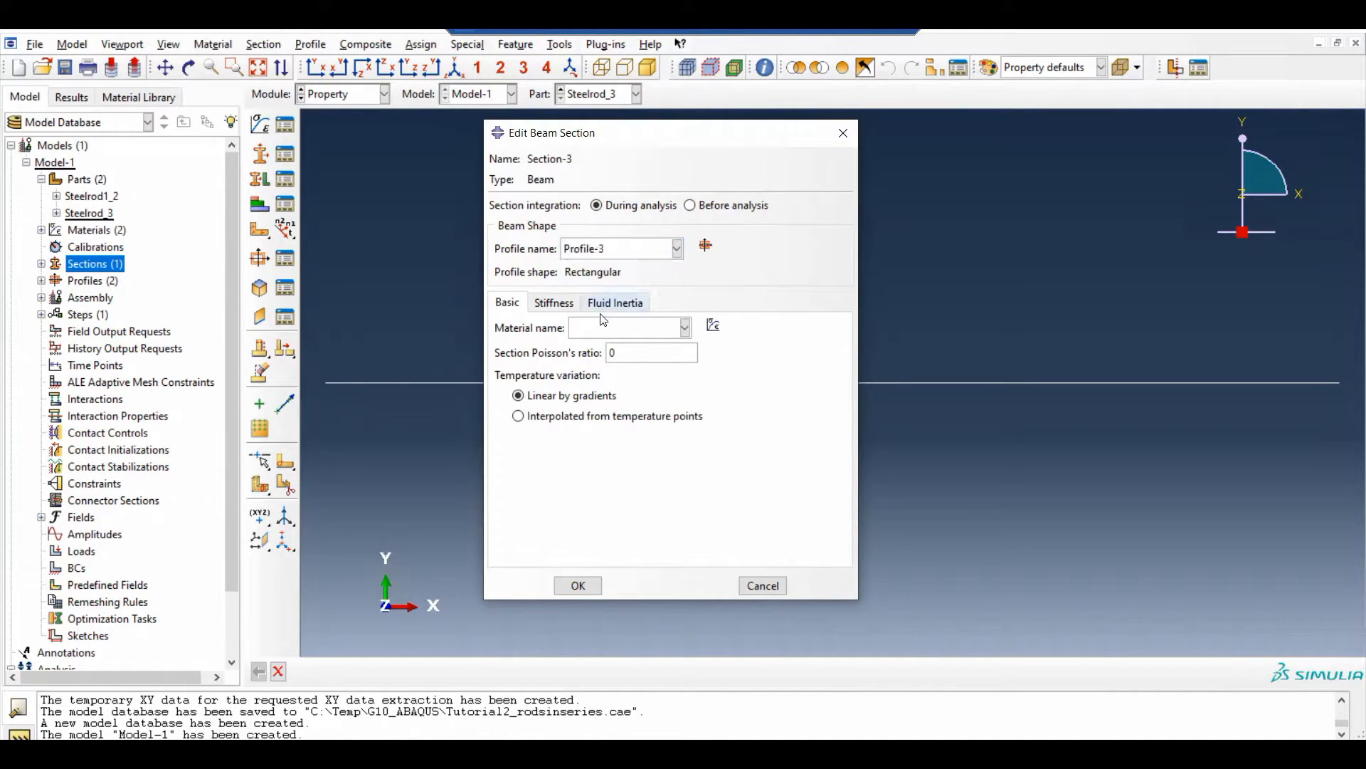
pyautogui.click(597, 327)
pyautogui.click(597, 365)
pyautogui.write('.26')
pyautogui.click(578, 585)
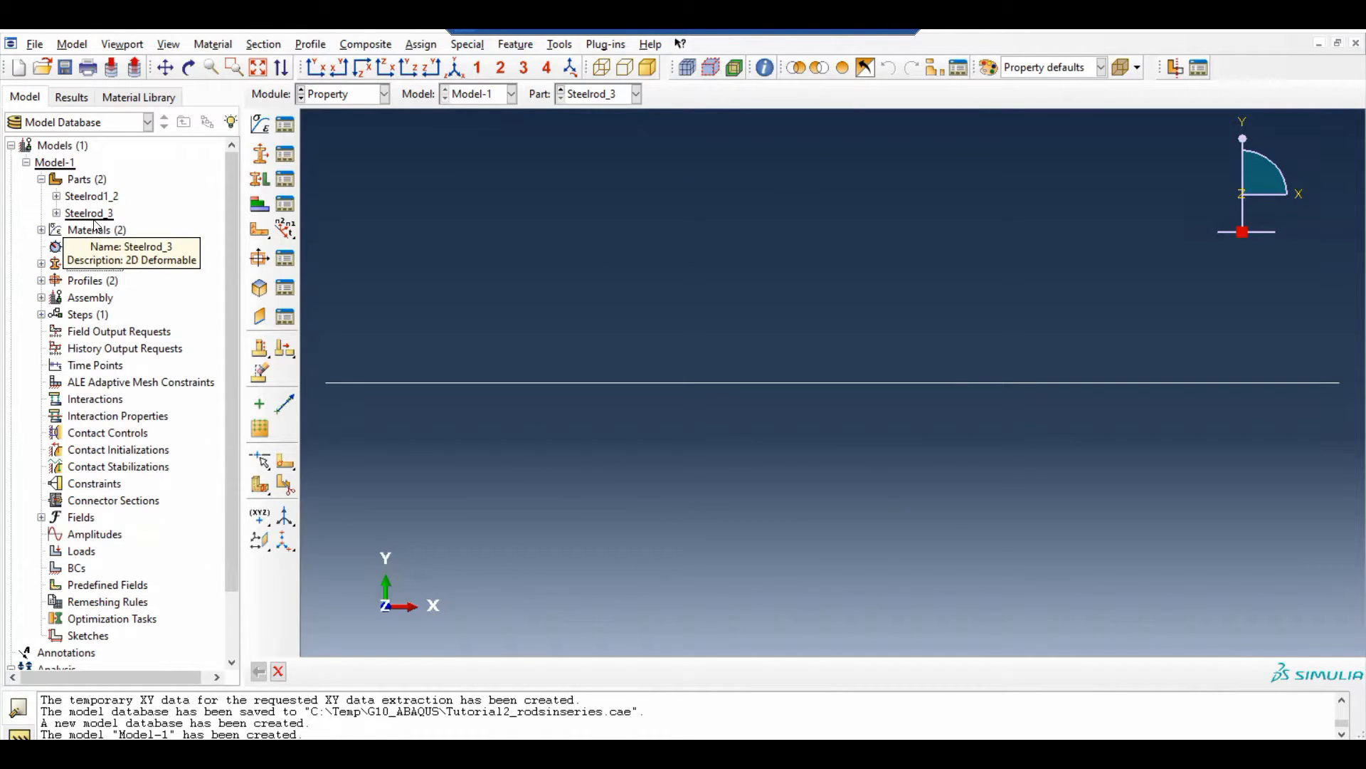
# Assign Section-1_2 to the whole rod of part Steelrod1_2, creating the region set Set-1
pyautogui.click(56, 197)
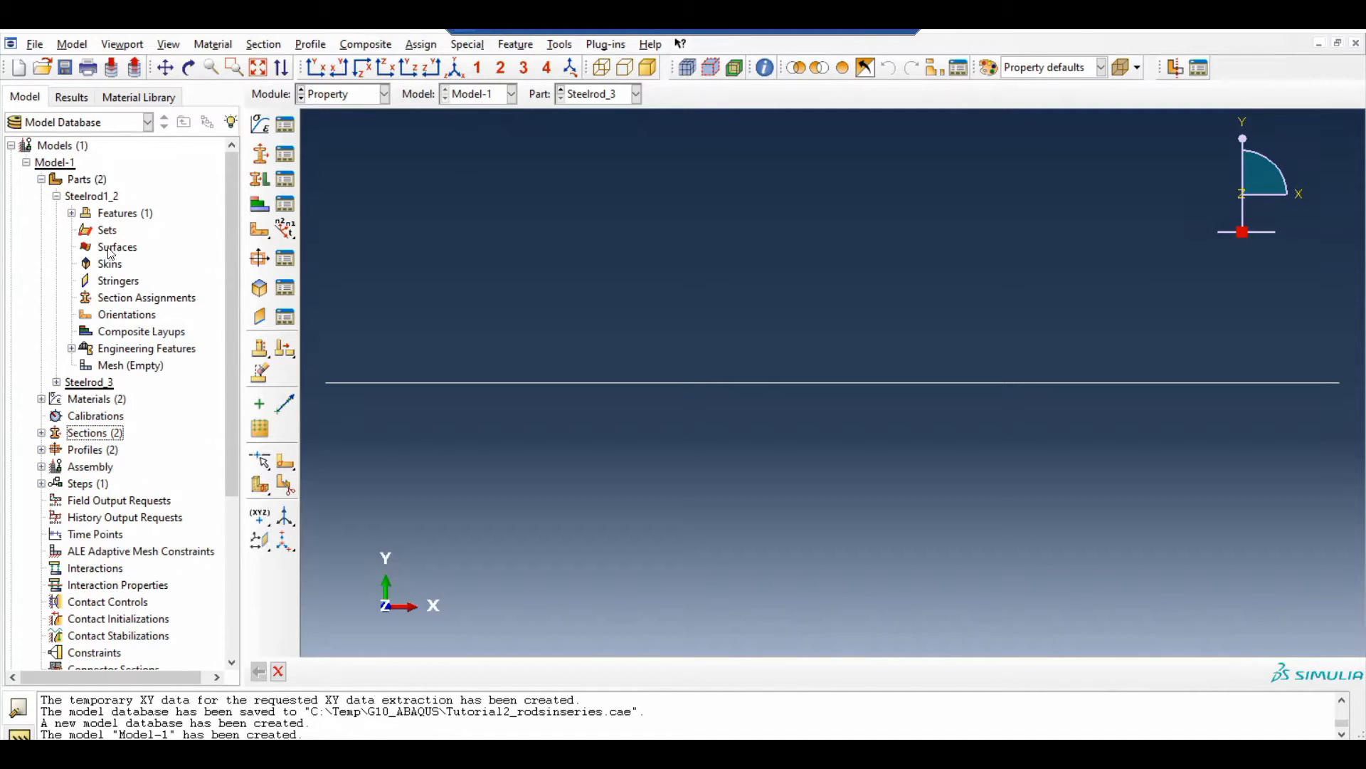
pyautogui.doubleClick(117, 298)
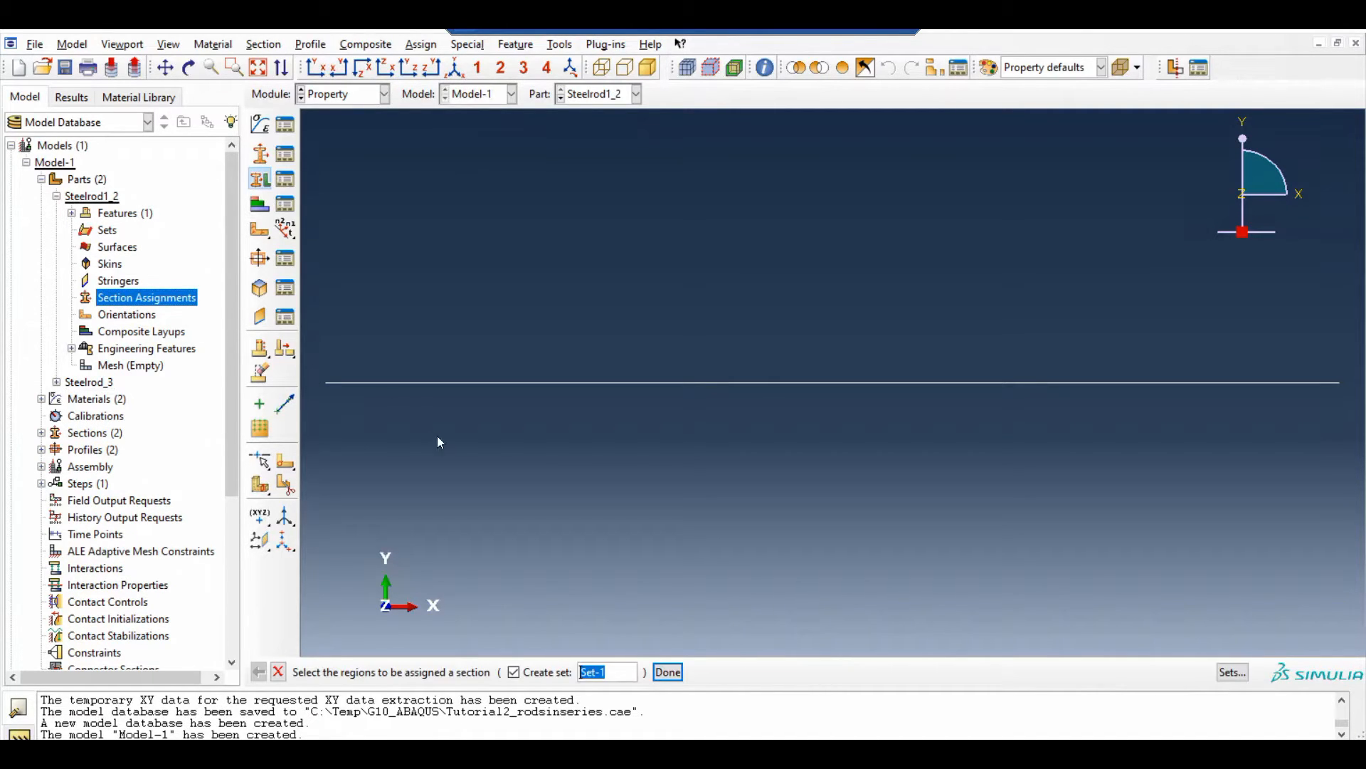
pyautogui.moveTo(319, 311); pyautogui.dragTo(1185, 495)
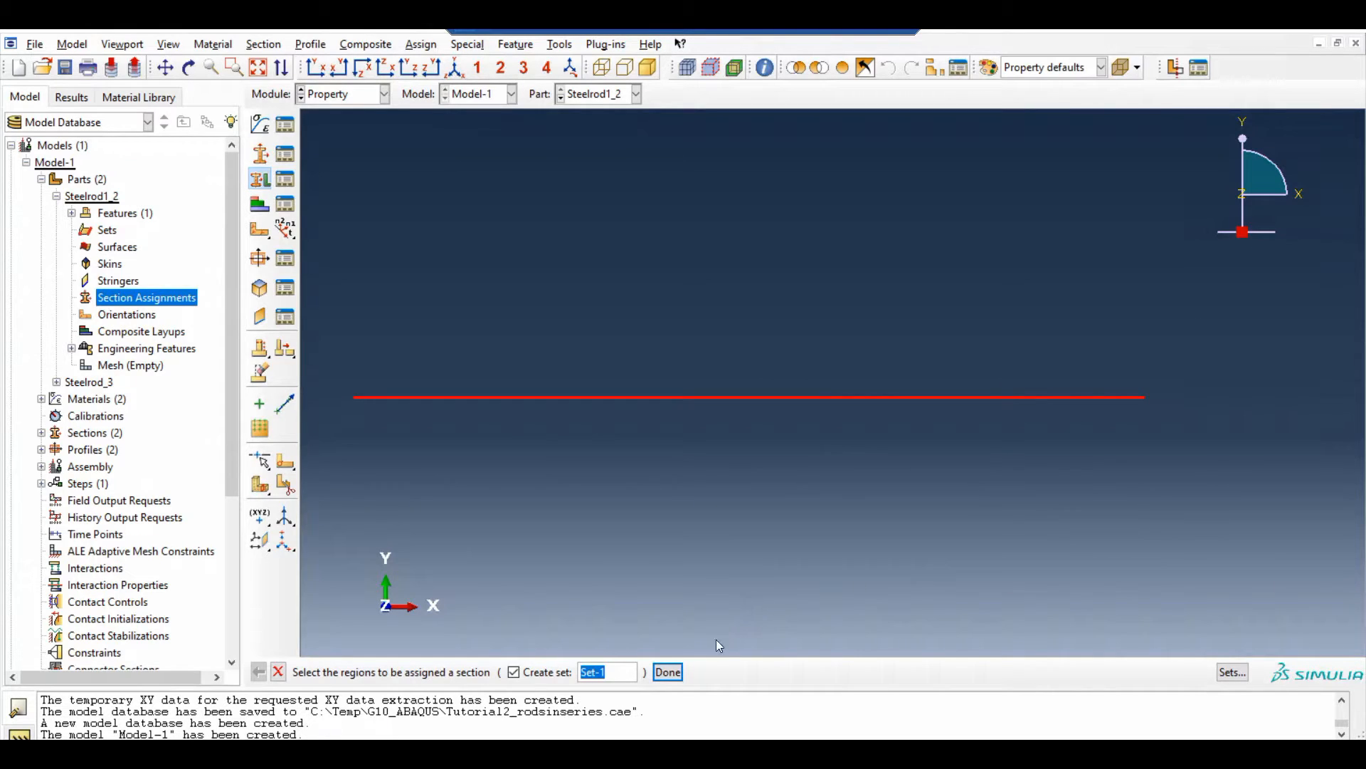
pyautogui.click(668, 672)
pyautogui.click(120, 339)
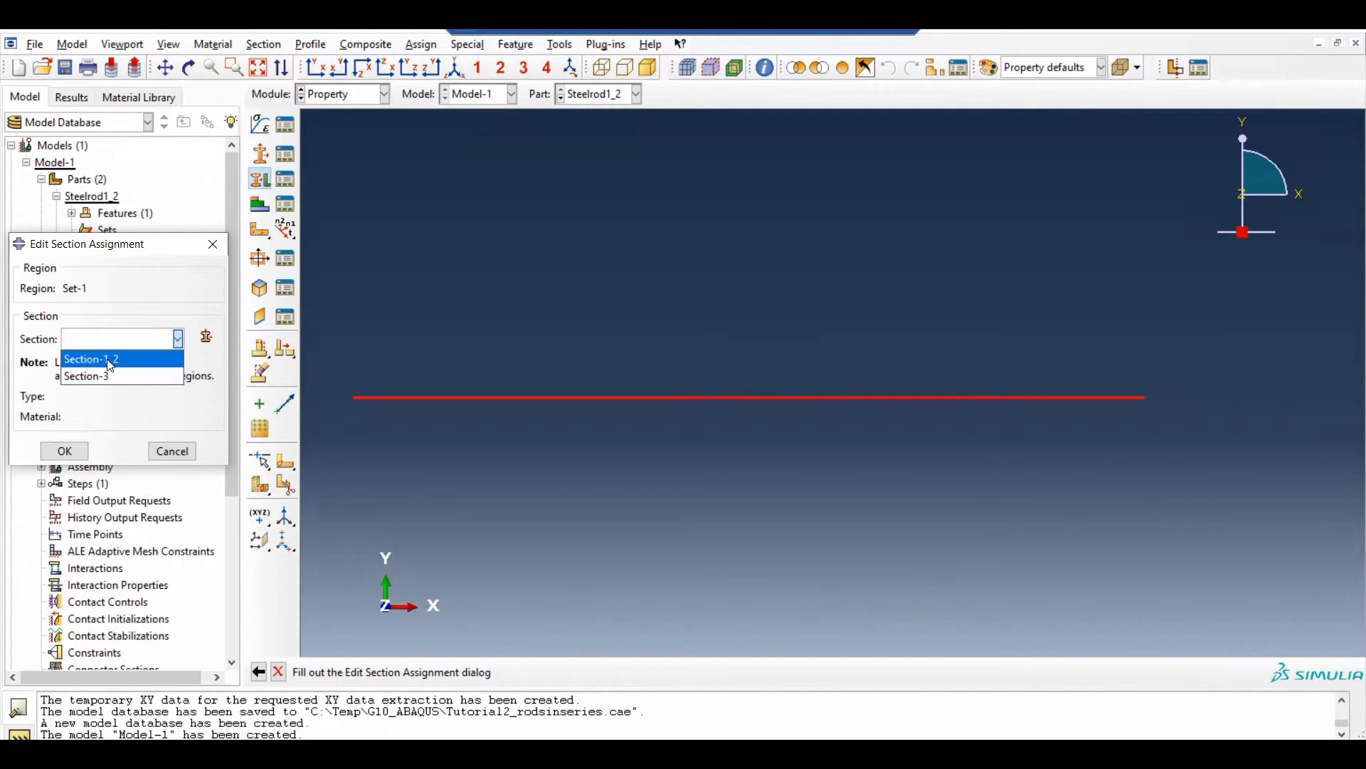
pyautogui.click(106, 373)
pyautogui.click(63, 453)
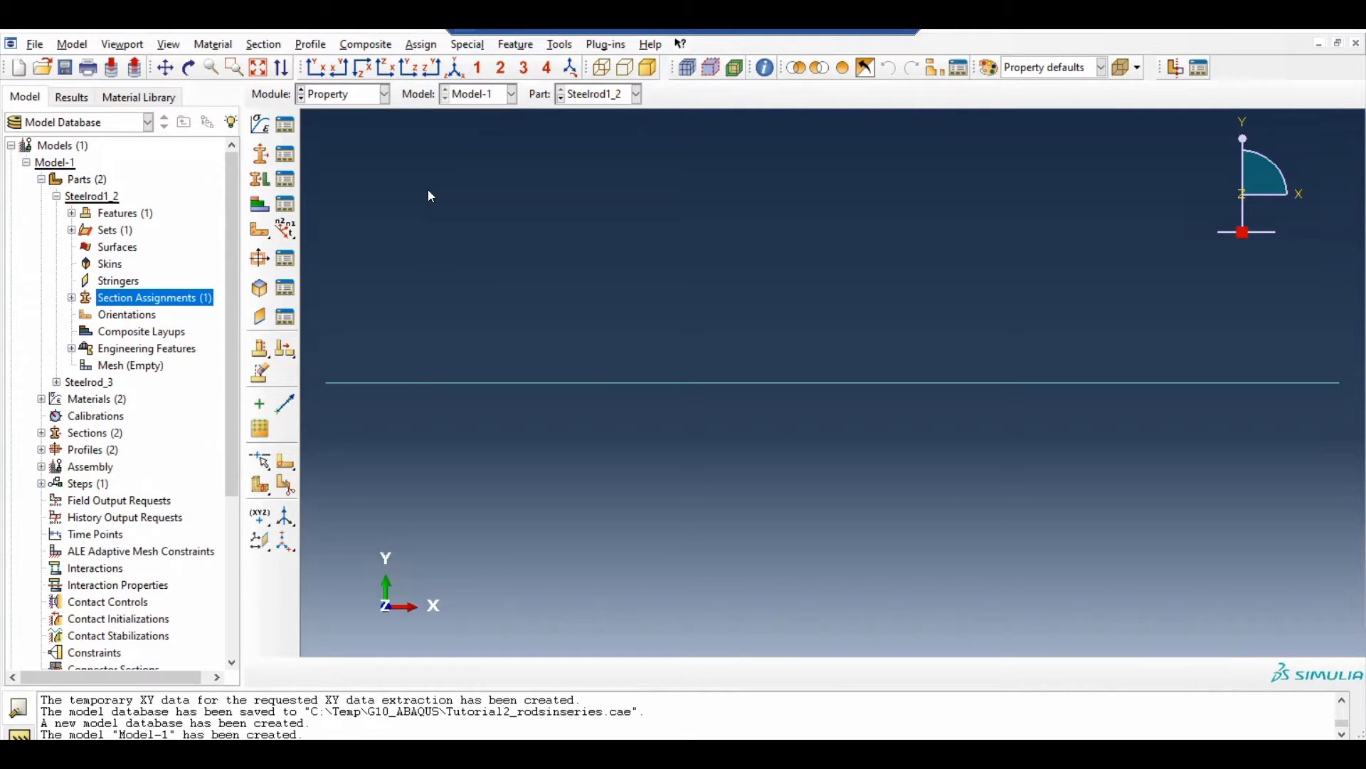
# Assign a beam section orientation to the whole Steelrod1_2 rod, accepting the default direction, and end the command
pyautogui.click(421, 45)
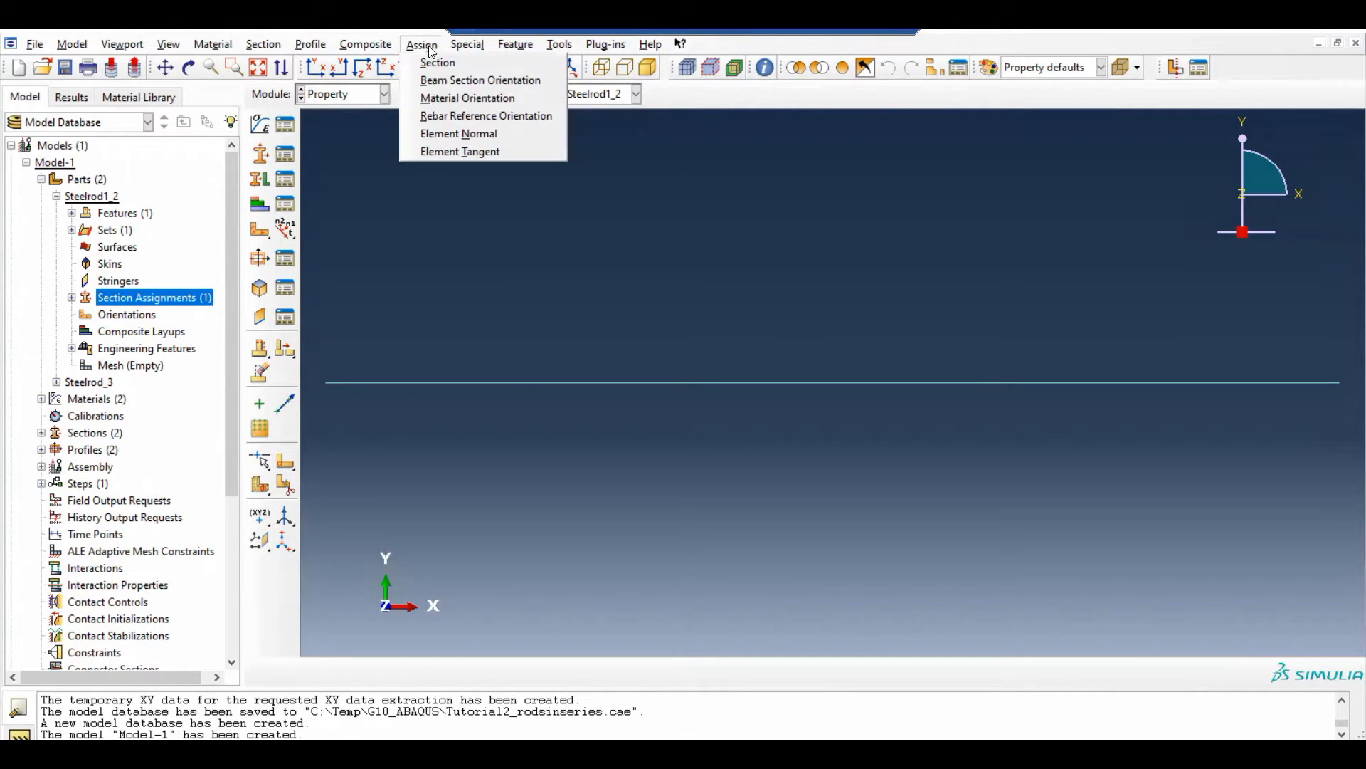
pyautogui.click(435, 84)
pyautogui.moveTo(307, 306); pyautogui.dragTo(1361, 463)
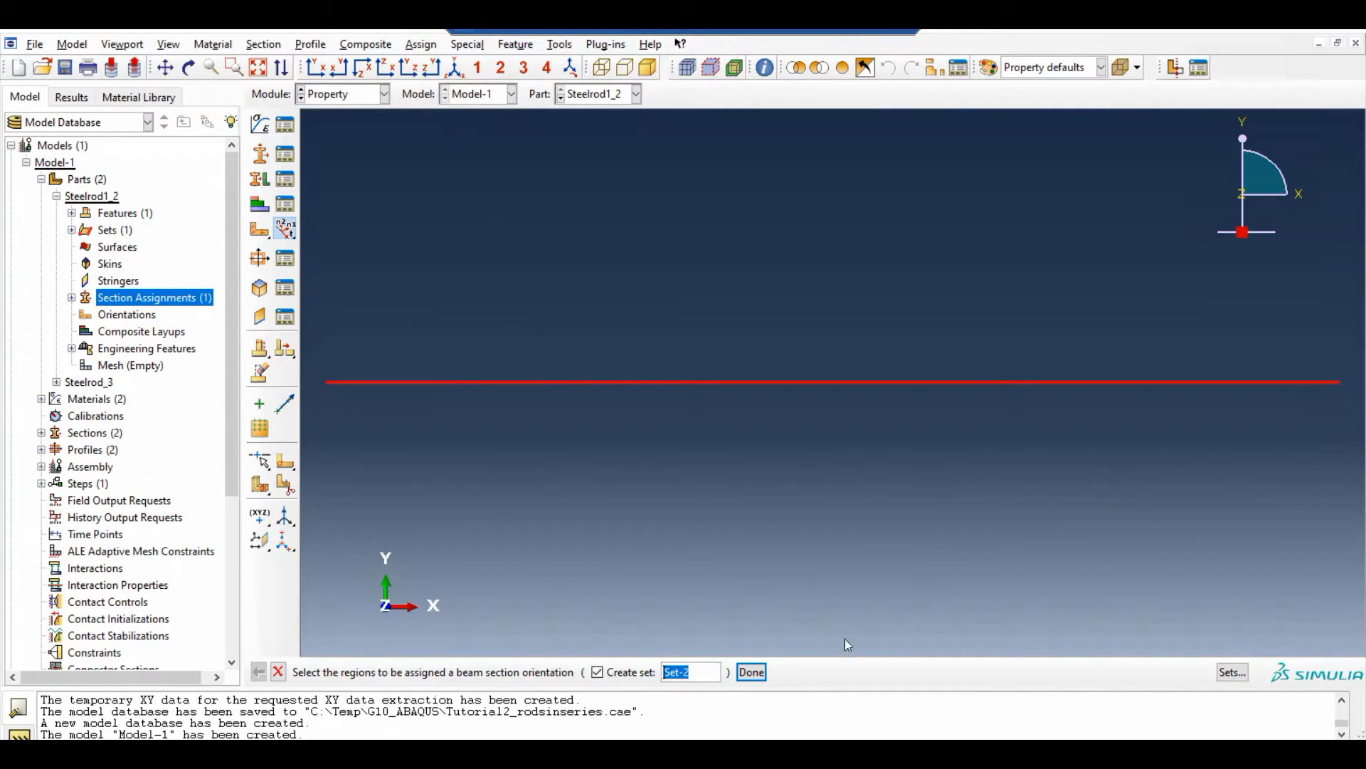
pyautogui.click(752, 671)
pyautogui.press('Return')
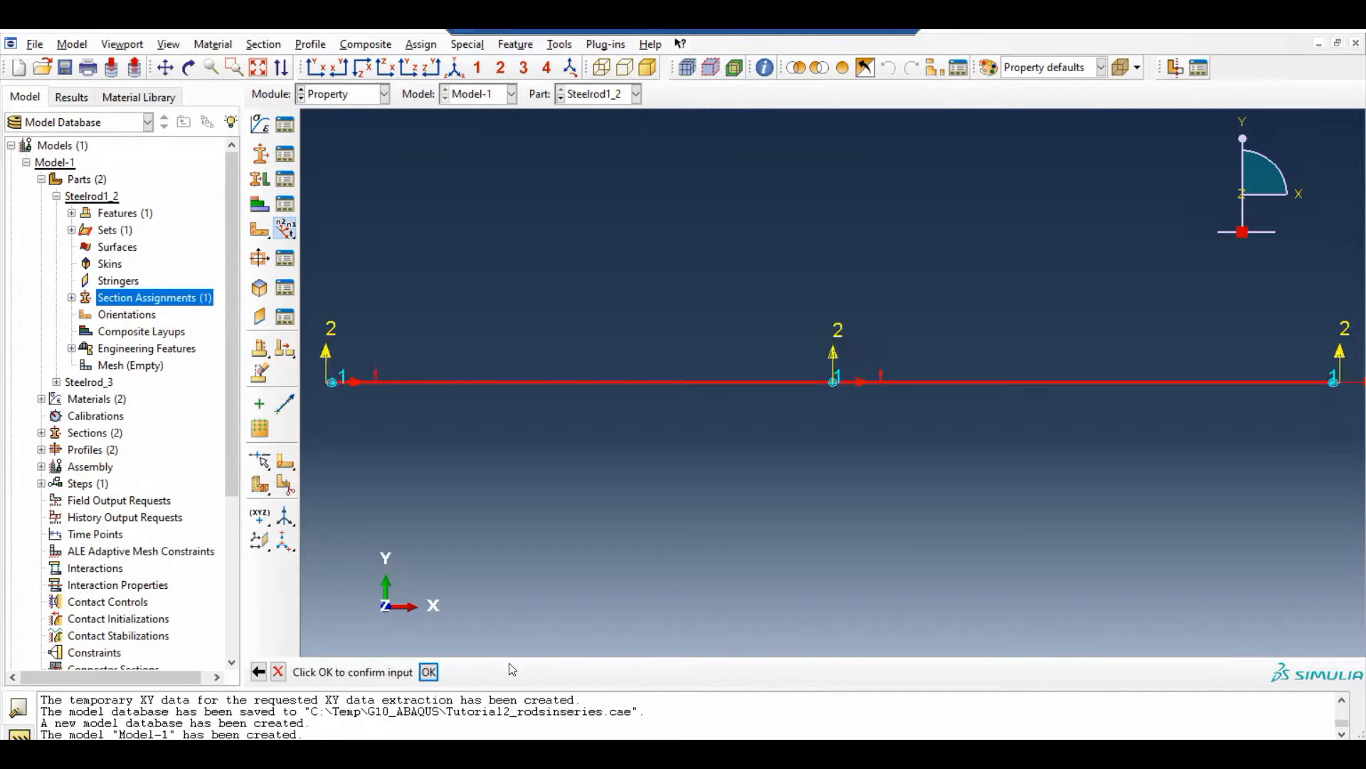
pyautogui.click(429, 672)
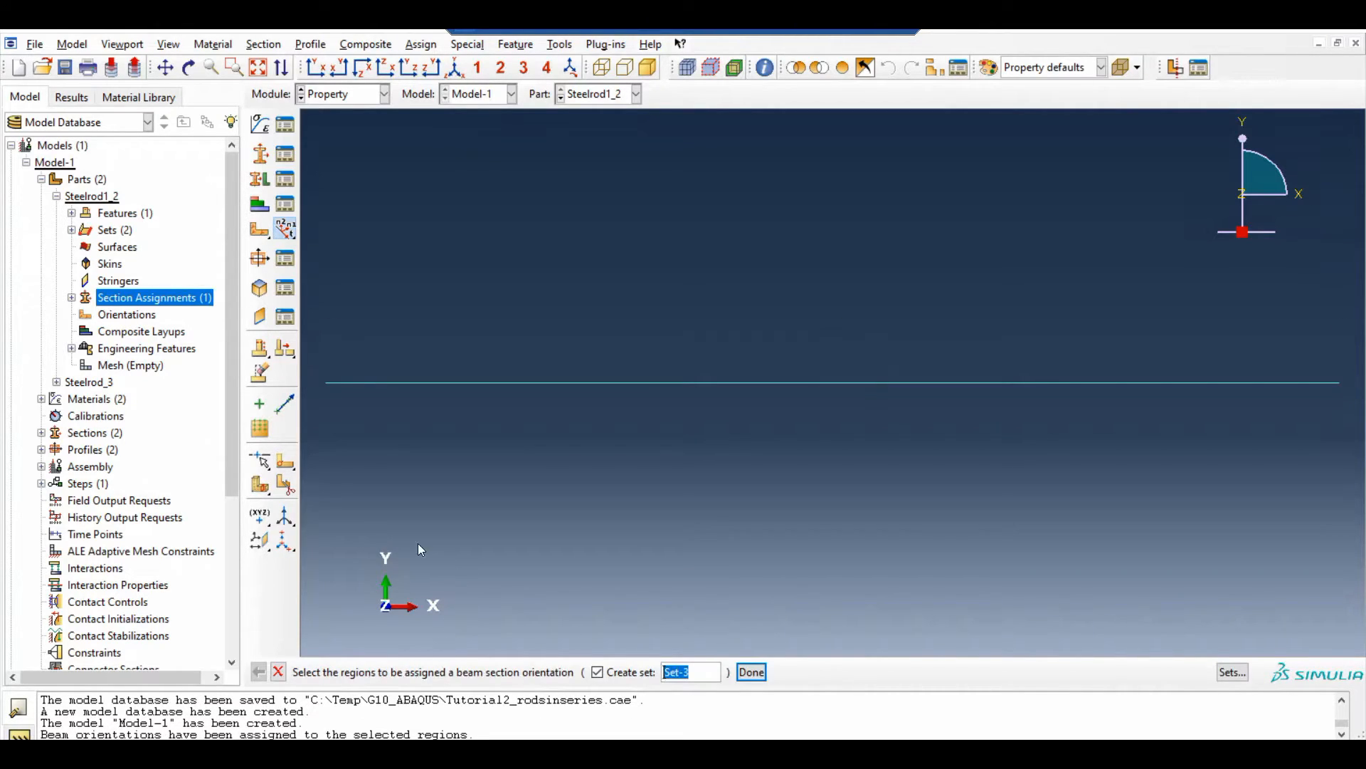
pyautogui.click(278, 672)
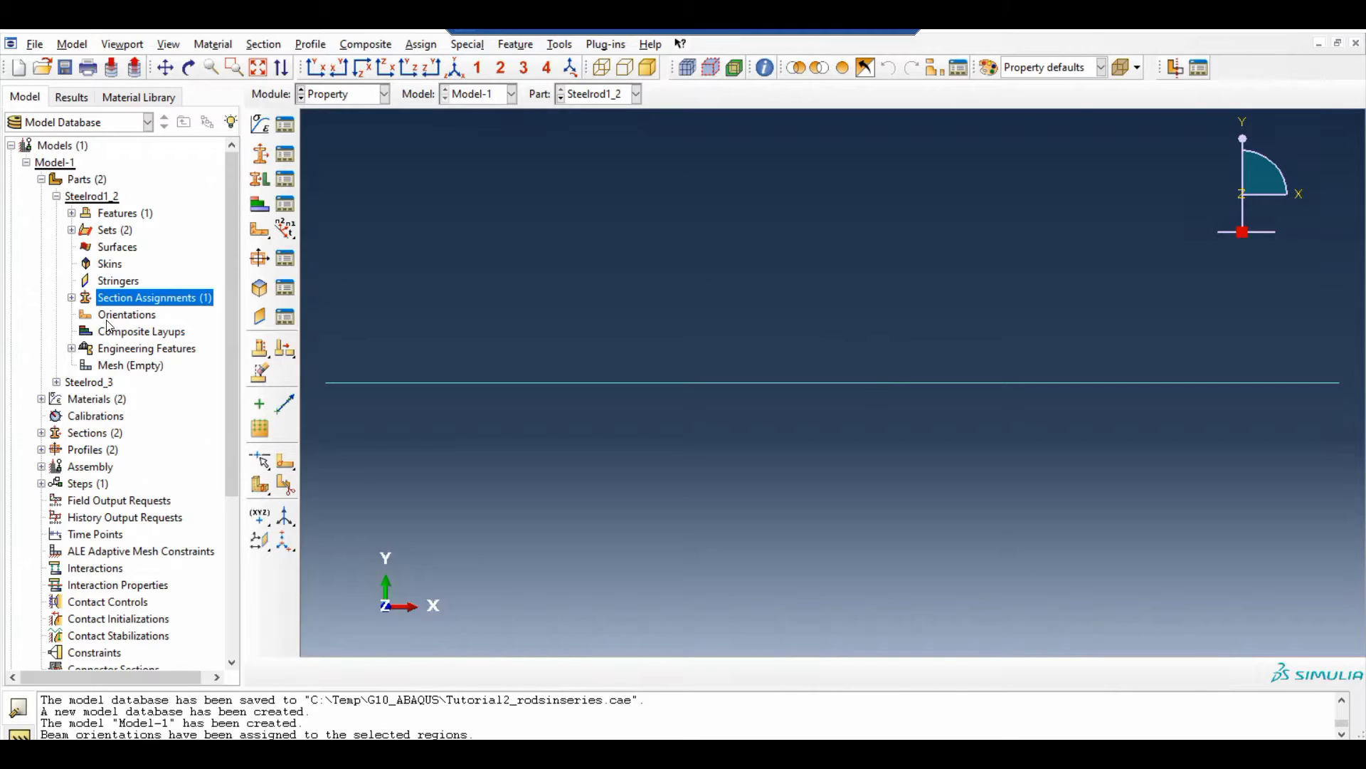
# Assign a material orientation to the whole Steelrod1_2 rod with the Global definition, rotation about Axis 3 and stacking direction 3
pyautogui.doubleClick(150, 319)
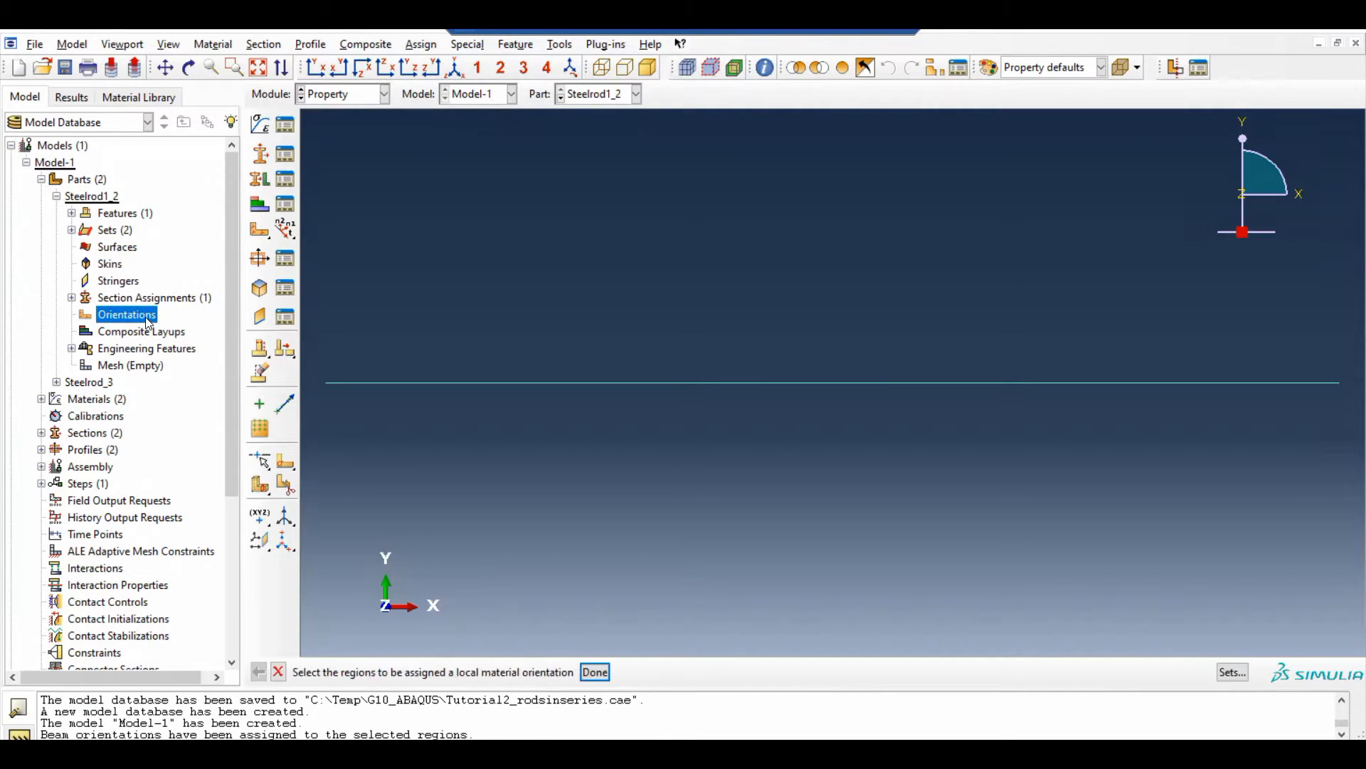
pyautogui.scroll(-1, 472, 334)
pyautogui.moveTo(334, 283); pyautogui.dragTo(1232, 396)
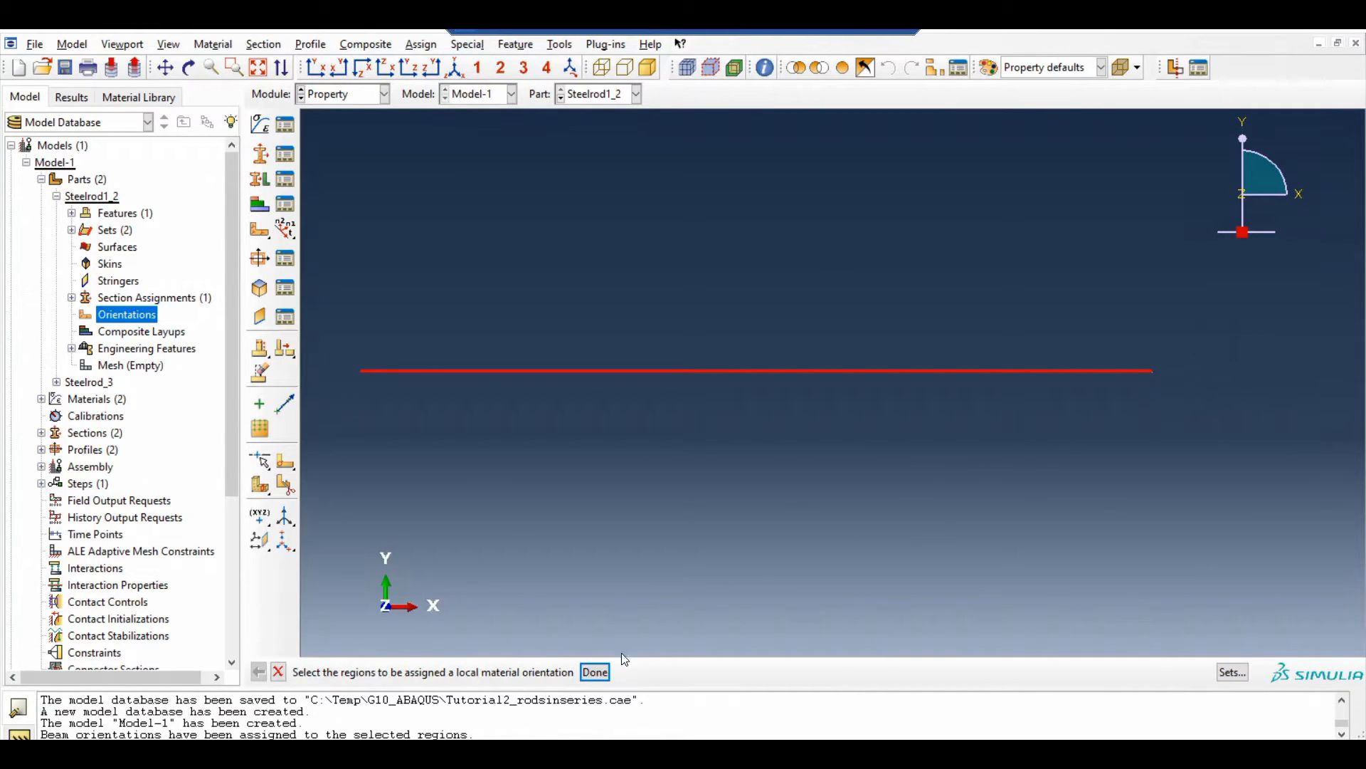
pyautogui.click(597, 672)
pyautogui.click(427, 672)
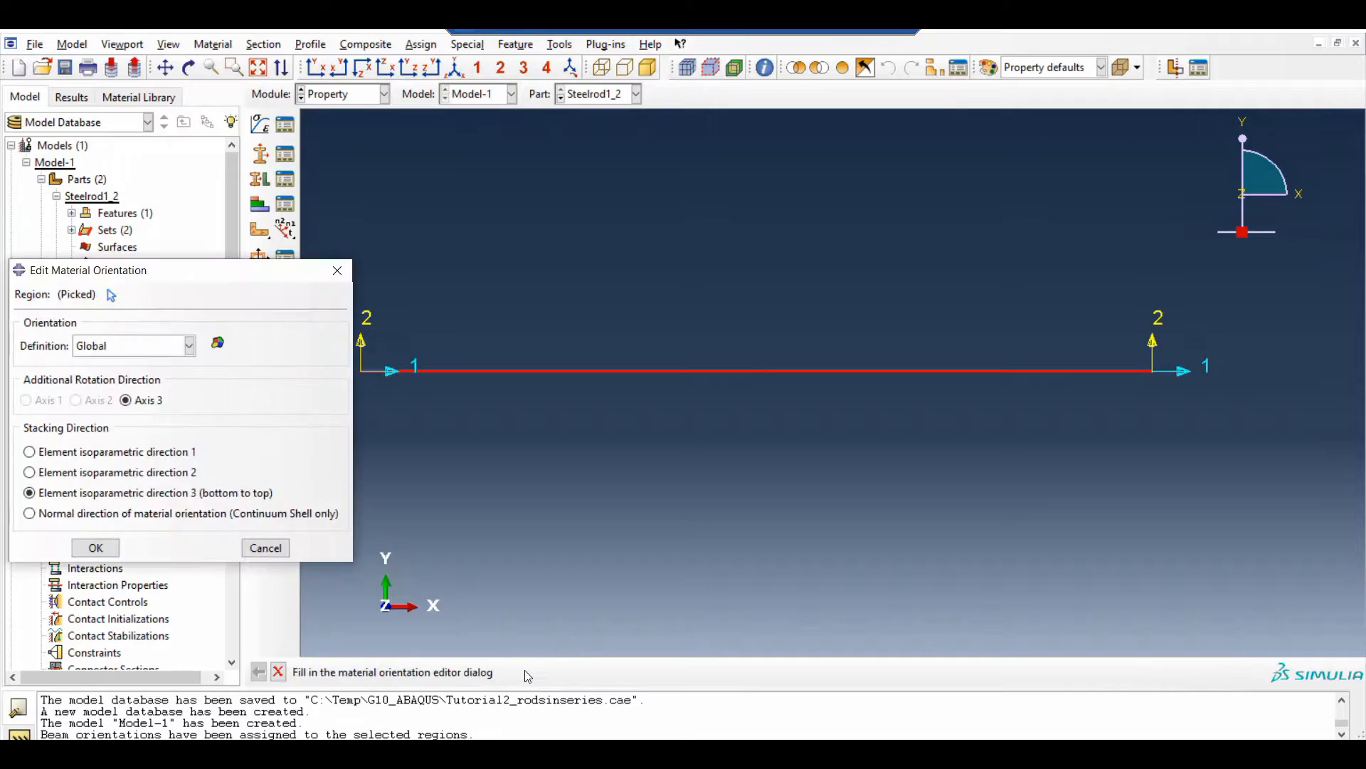
pyautogui.click(104, 547)
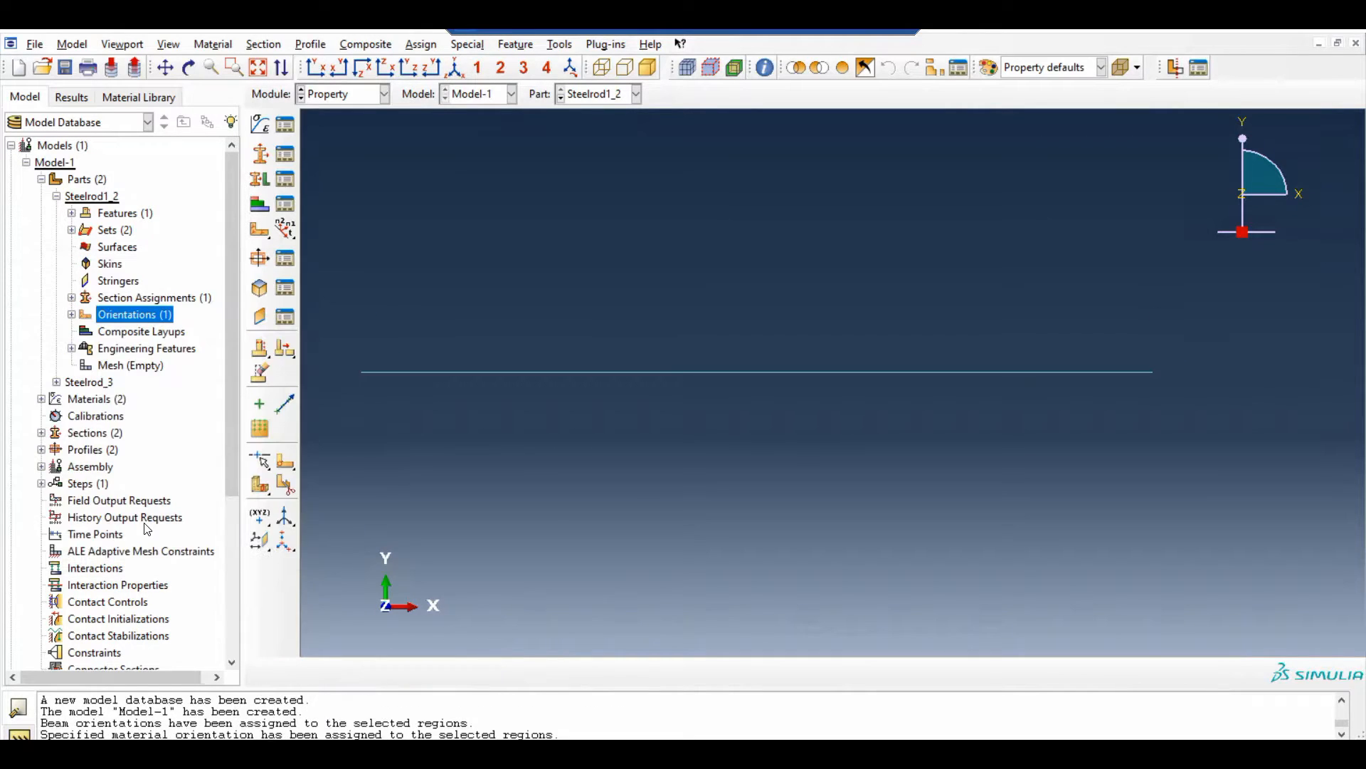
# Assign Section-3 to the whole rod of part Steelrod_3, creating the region set Set-1
pyautogui.click(57, 197)
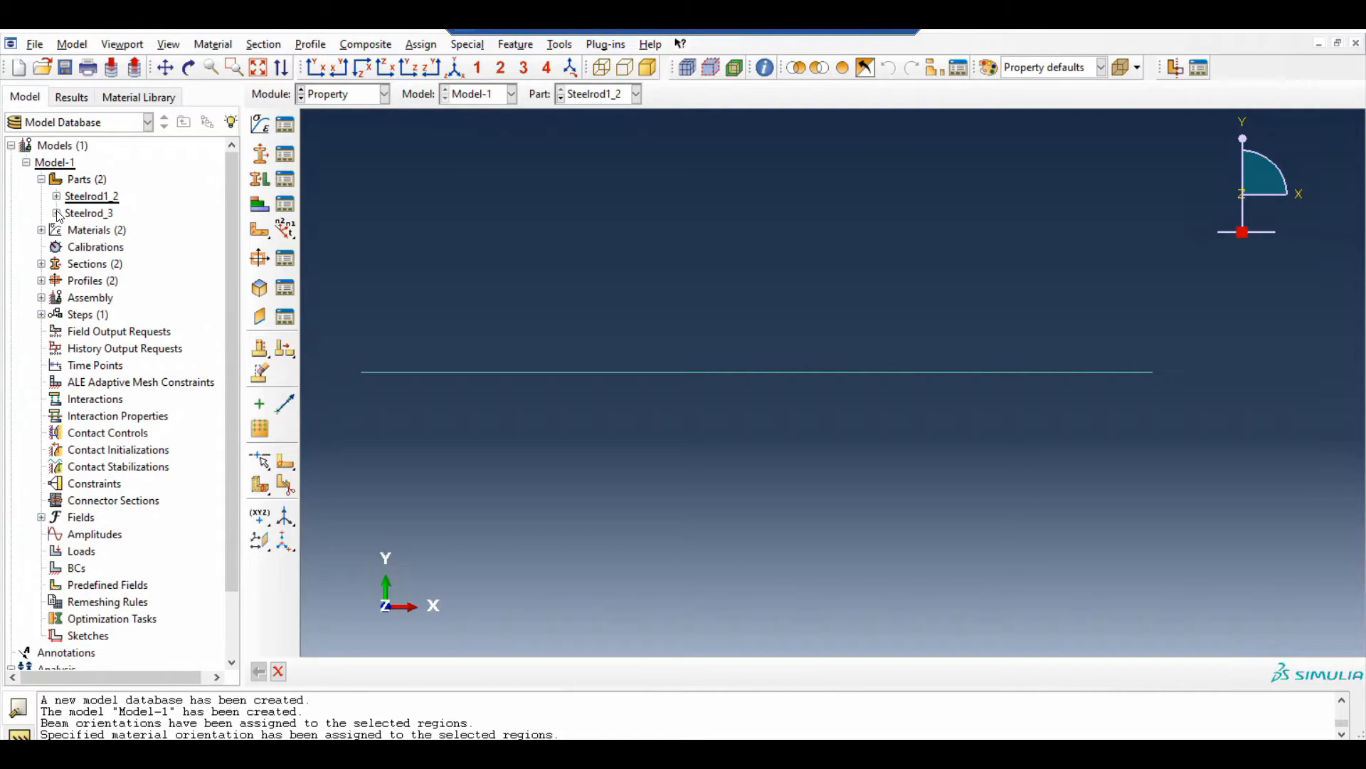
pyautogui.click(56, 213)
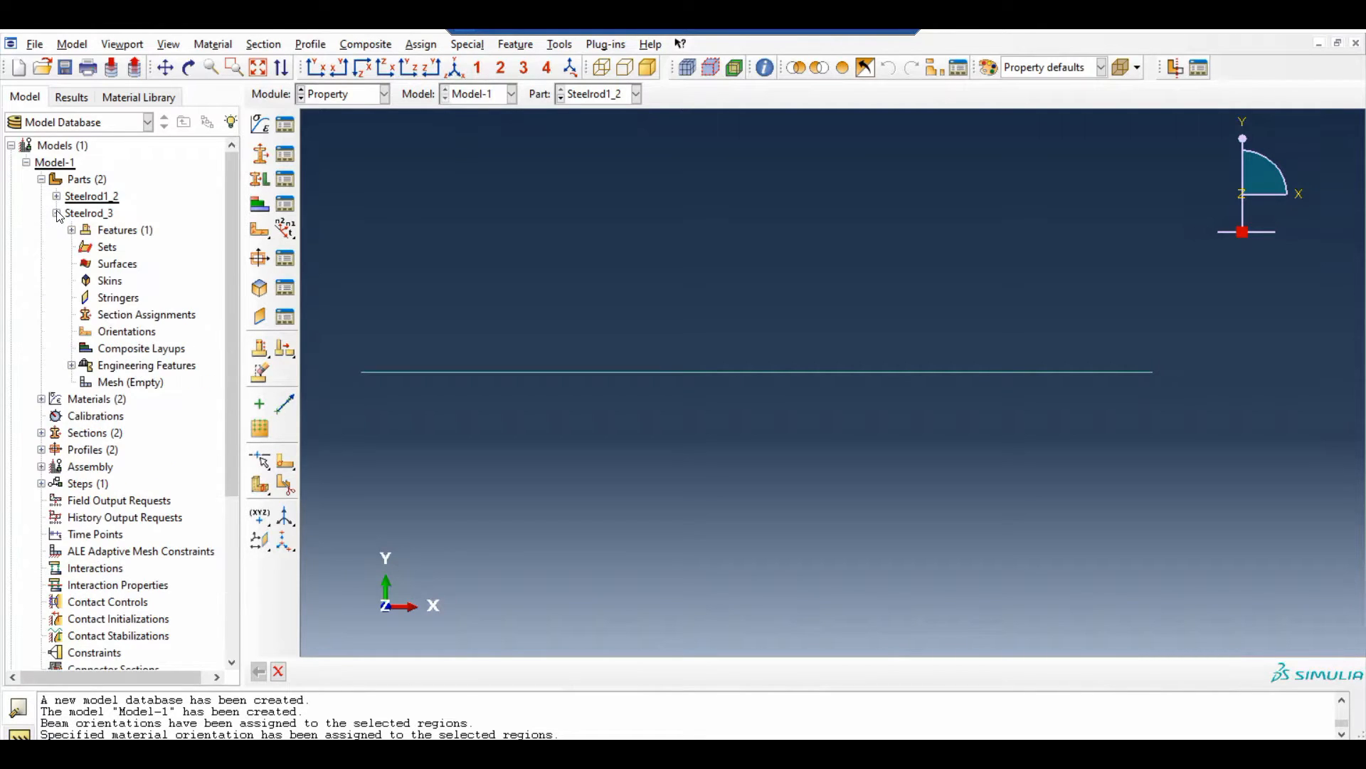
pyautogui.click(153, 320)
pyautogui.doubleClick(153, 320)
pyautogui.moveTo(343, 333); pyautogui.dragTo(1271, 555)
pyautogui.click(667, 672)
pyautogui.click(104, 340)
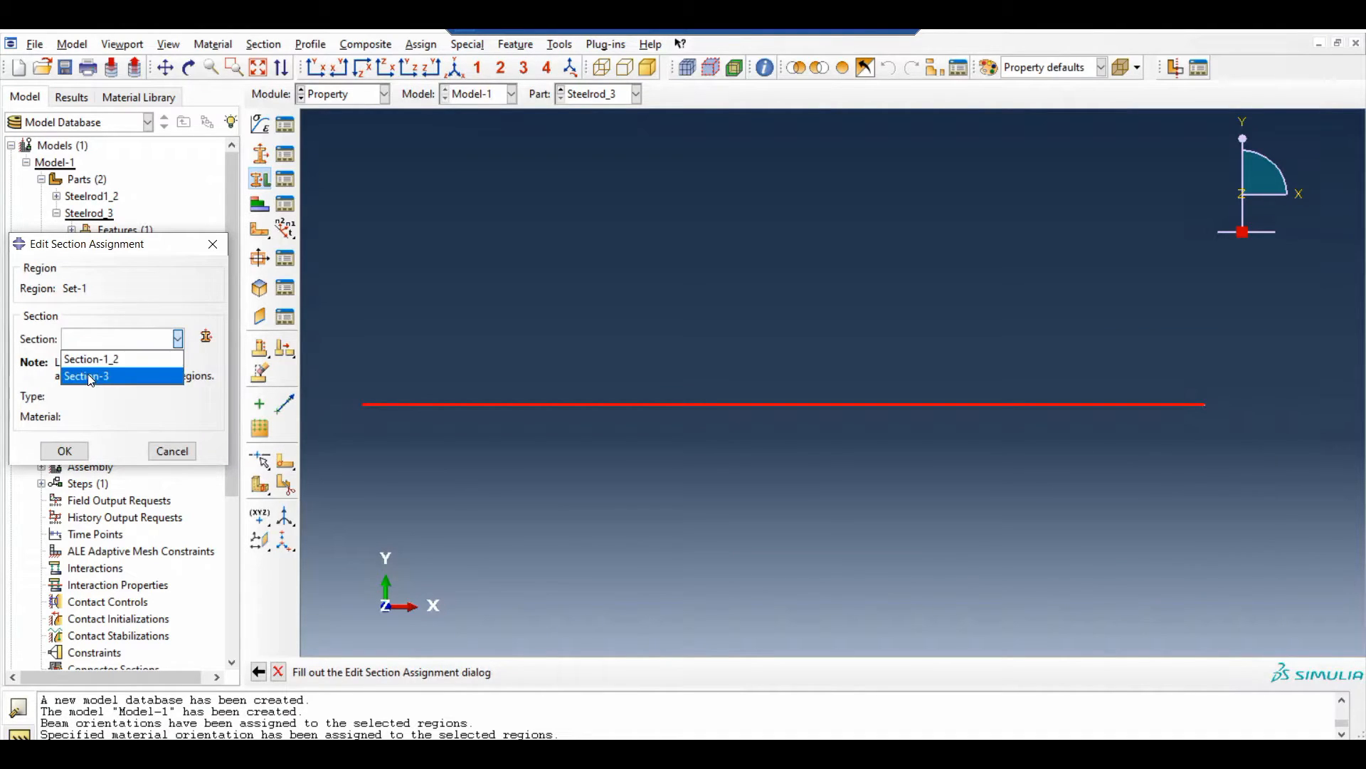
pyautogui.click(106, 372)
pyautogui.click(71, 449)
# Assign a material orientation to the whole Steelrod_3 rod, accepting the default orientation settings
pyautogui.doubleClick(126, 331)
pyautogui.moveTo(371, 367); pyautogui.dragTo(1270, 554)
pyautogui.click(596, 672)
pyautogui.click(479, 665)
pyautogui.click(103, 546)
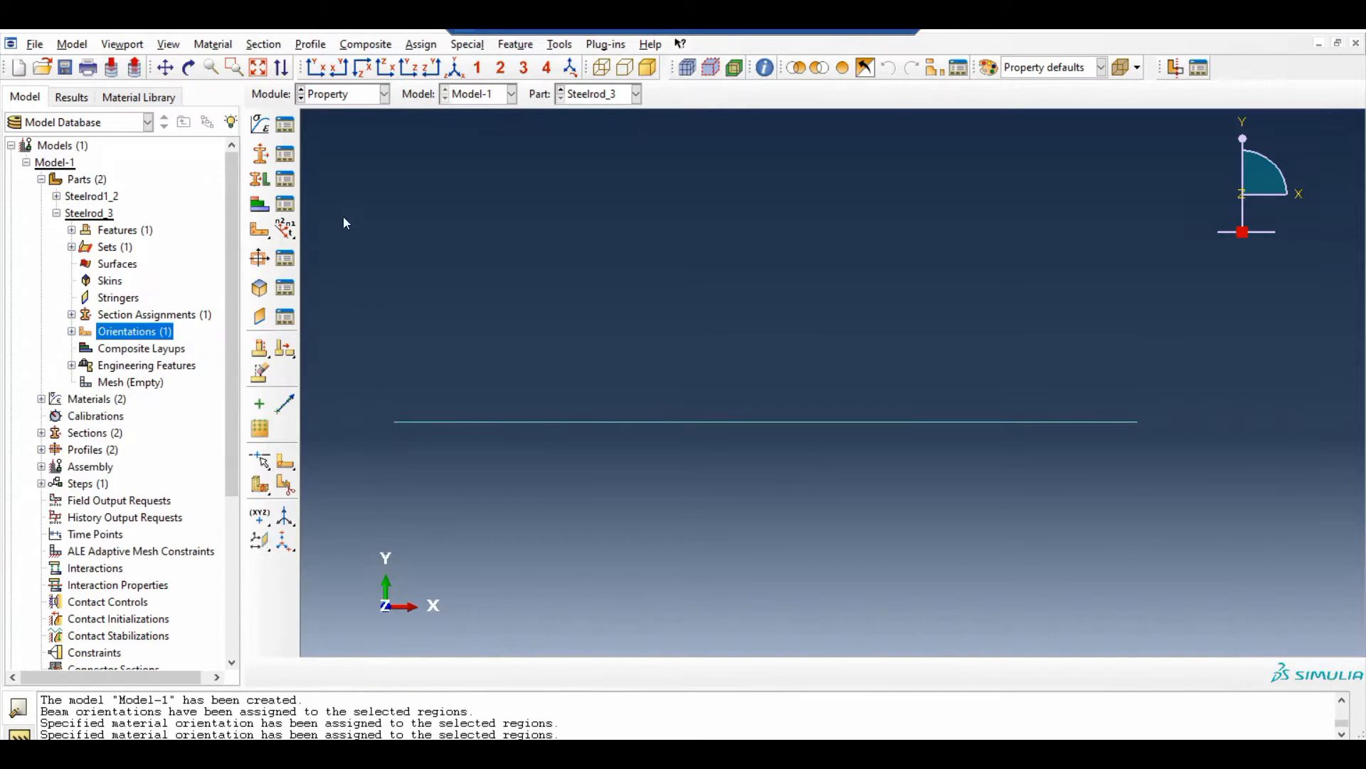
# Assign a beam section orientation to the whole Steelrod_3 rod, accepting the default direction
pyautogui.click(420, 44)
pyautogui.click(484, 79)
pyautogui.moveTo(318, 318); pyautogui.dragTo(1255, 536)
pyautogui.click(751, 672)
pyautogui.click(56, 213)
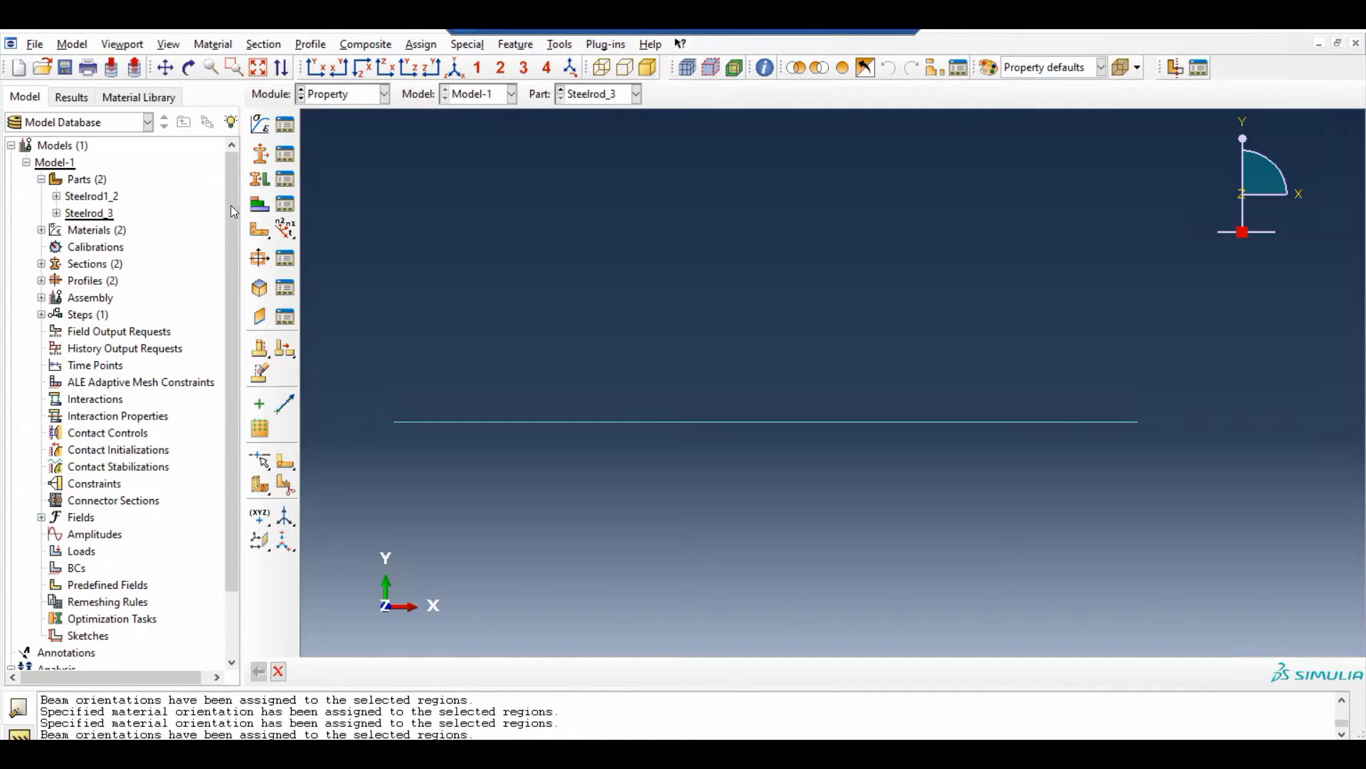
# Switch to the Mesh module and seed part Steelrod_3 with an approximate global size of 1
pyautogui.click(354, 100)
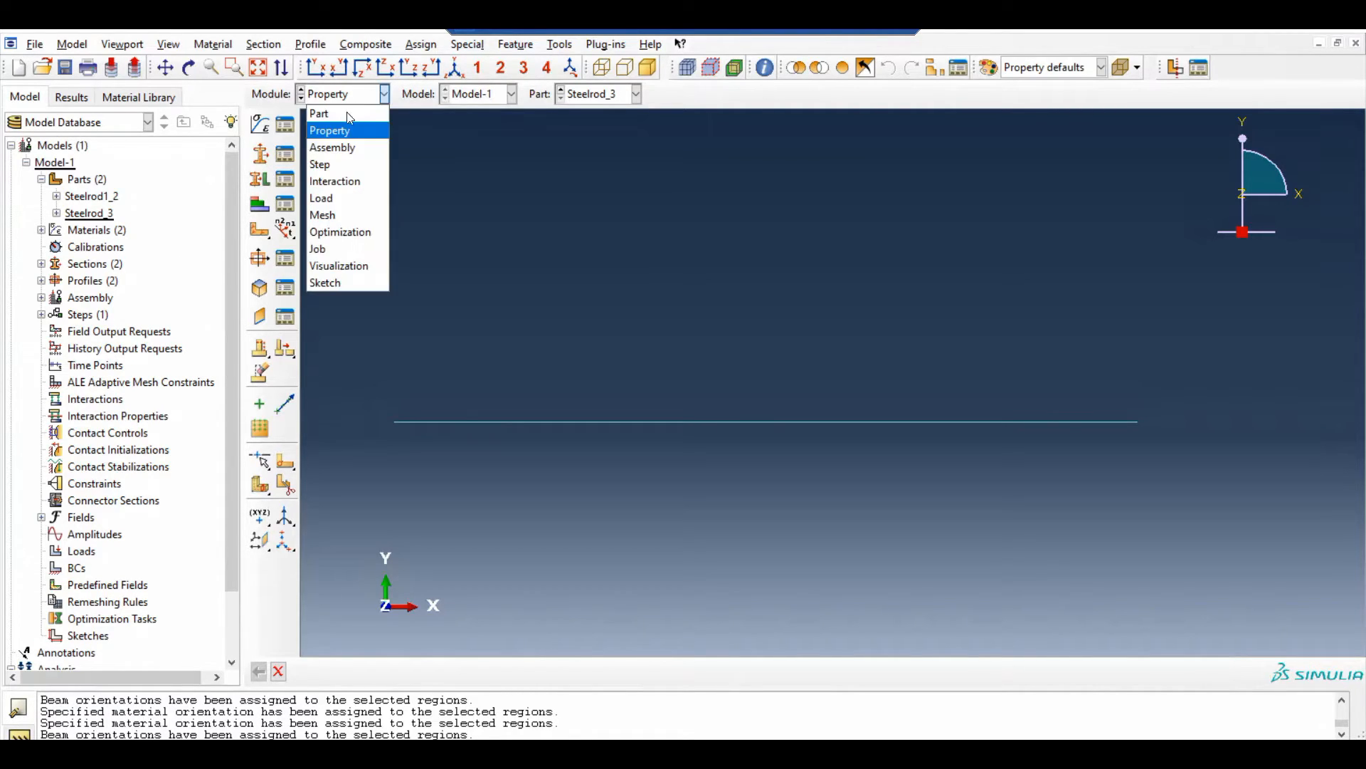
pyautogui.click(340, 212)
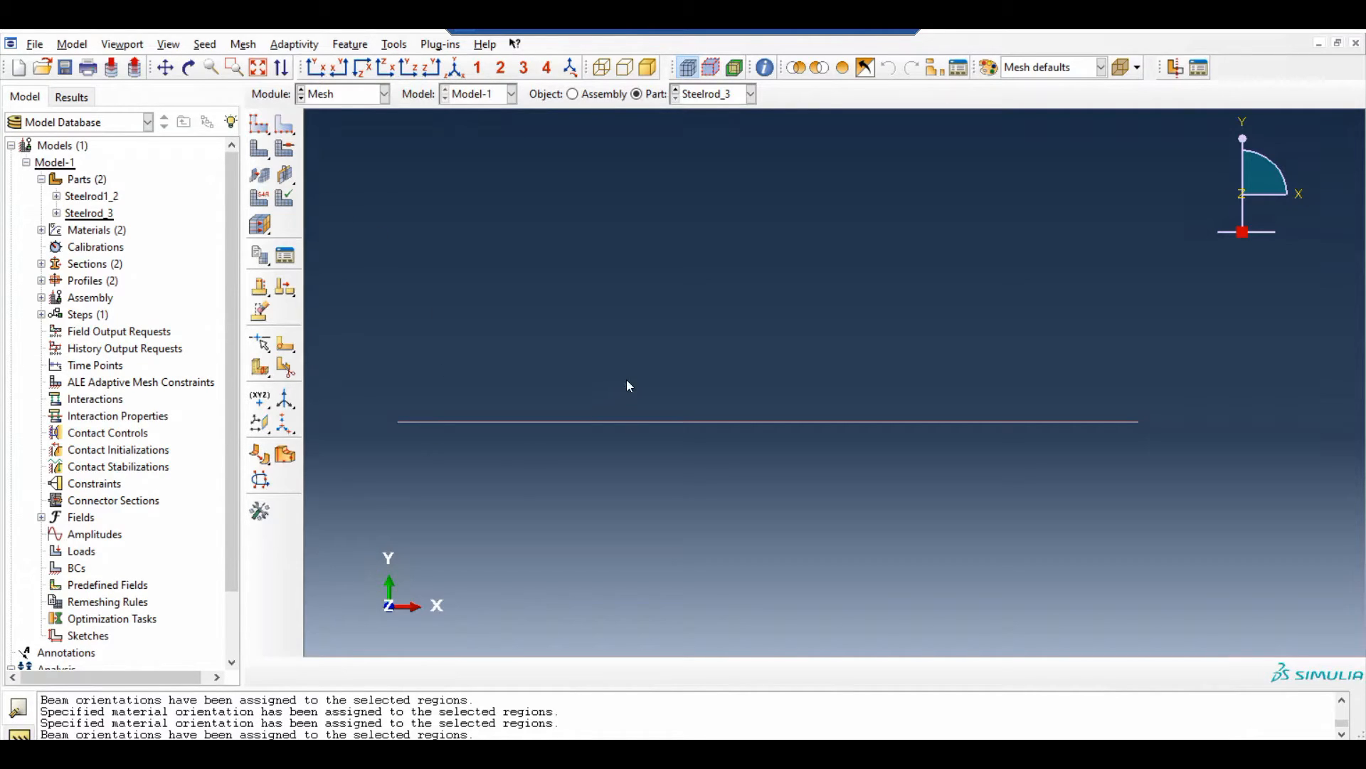
pyautogui.click(205, 45)
pyautogui.click(223, 63)
pyautogui.moveTo(222, 146); pyautogui.dragTo(305, 151)
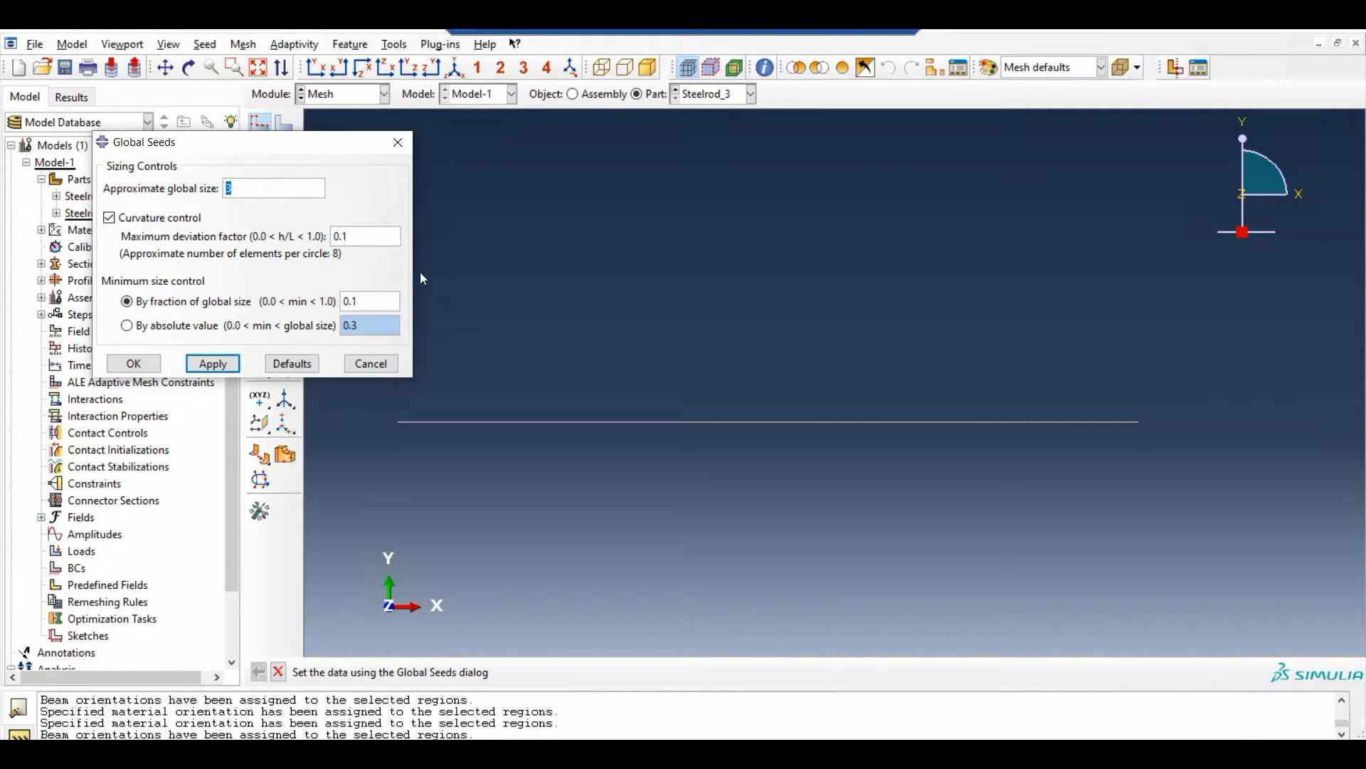
pyautogui.write('1')
pyautogui.click(214, 364)
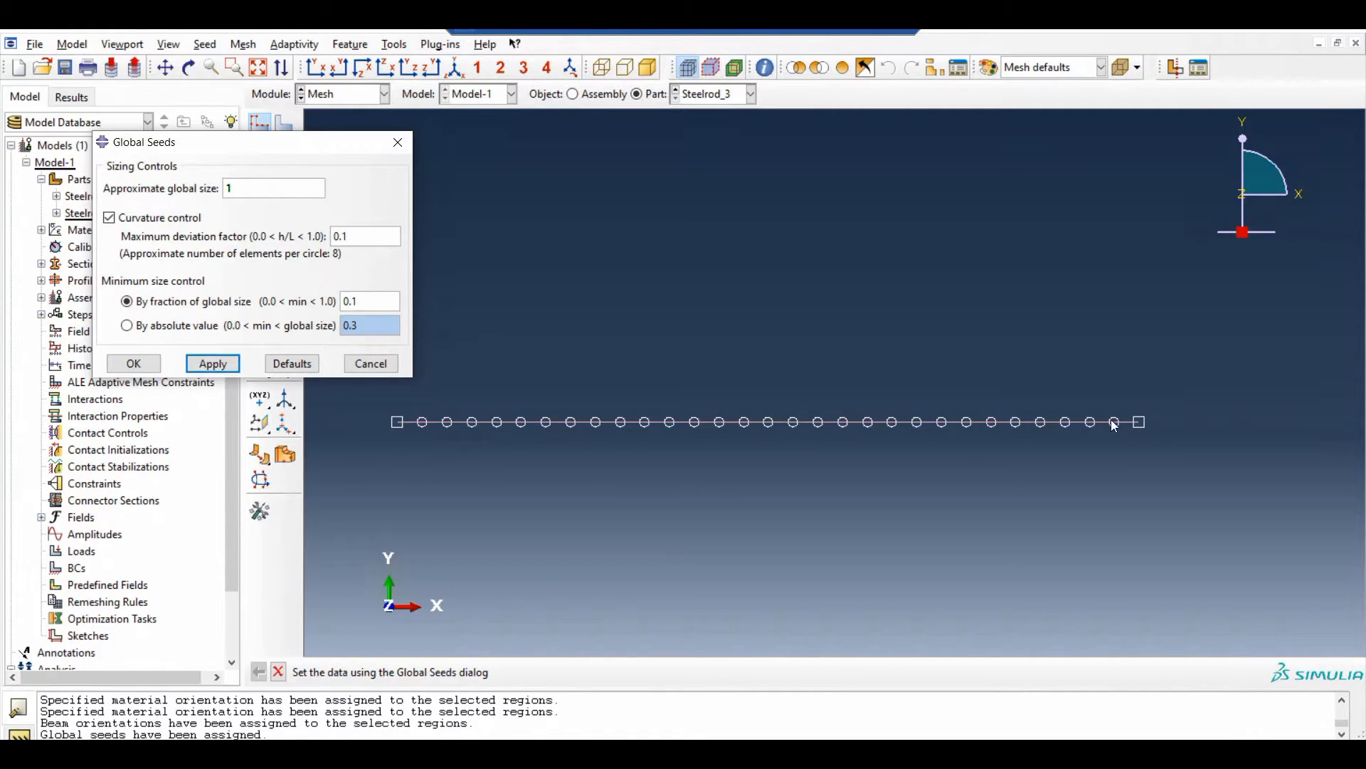
pyautogui.click(135, 364)
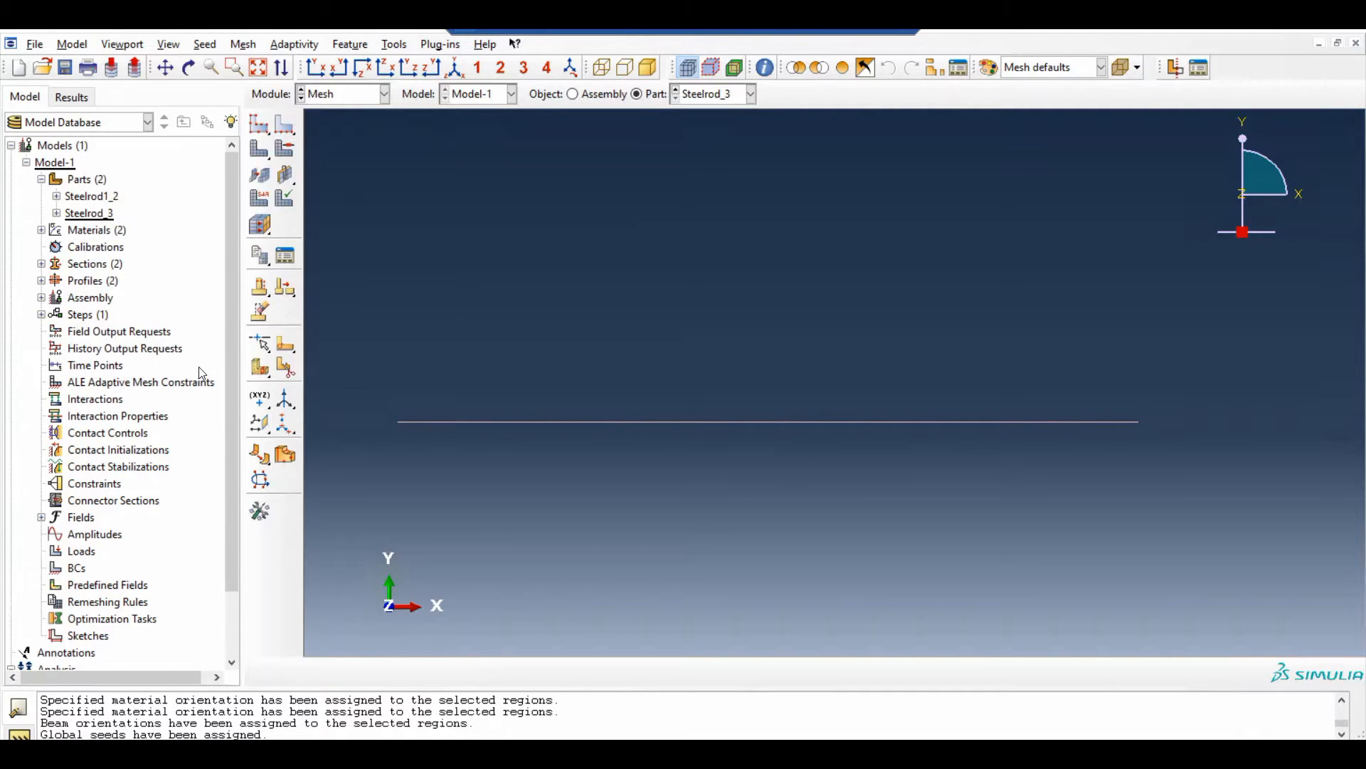
# Generate the mesh on part Steelrod_3
pyautogui.click(243, 44)
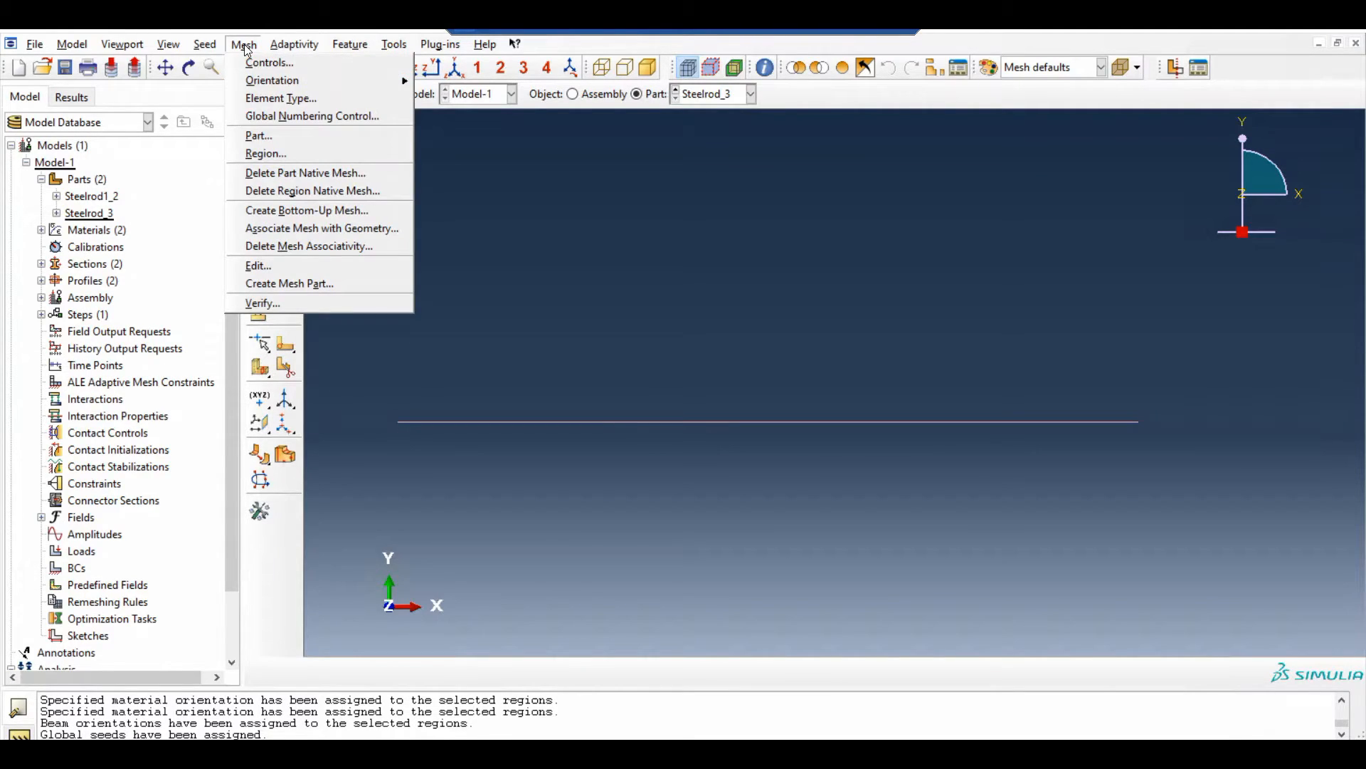
pyautogui.click(256, 136)
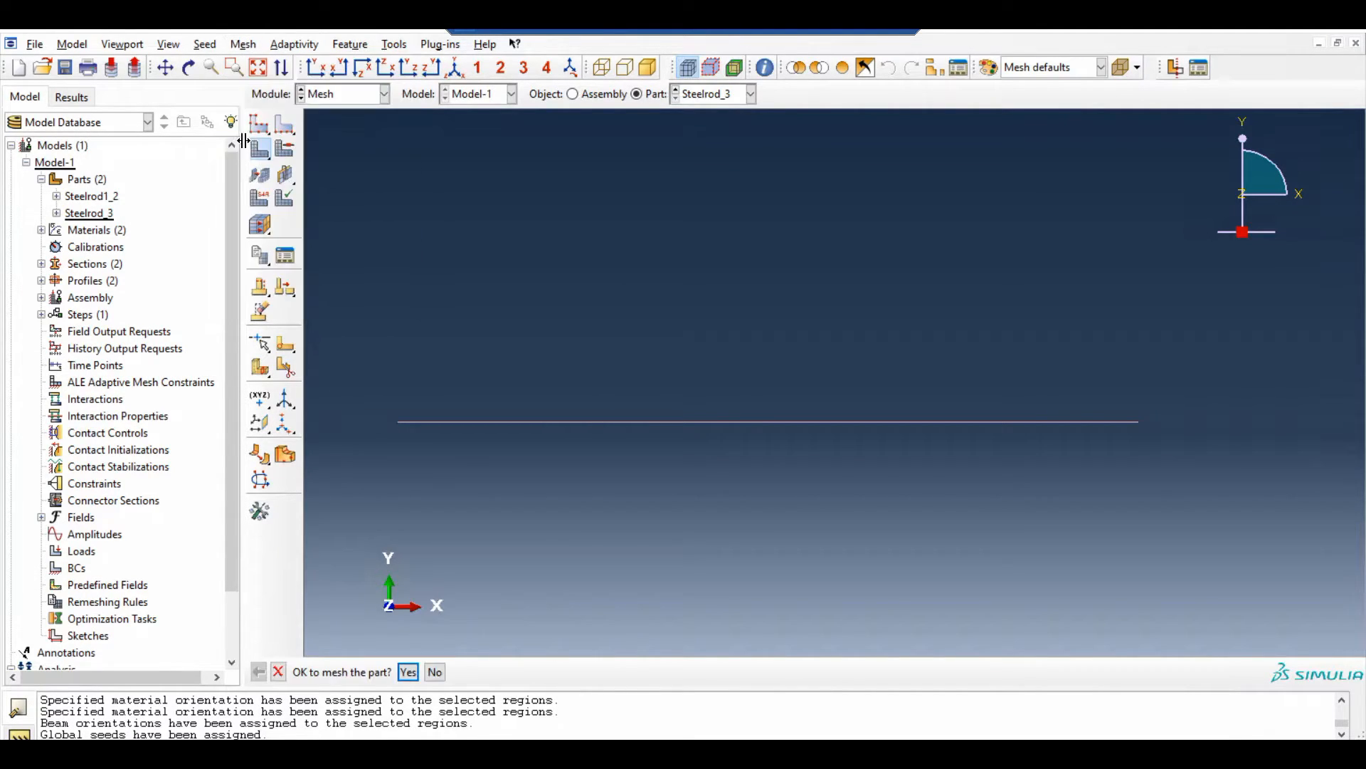
pyautogui.click(408, 674)
# Seed part Steelrod1_2 with an approximate global size of 1 and generate its mesh
pyautogui.click(709, 94)
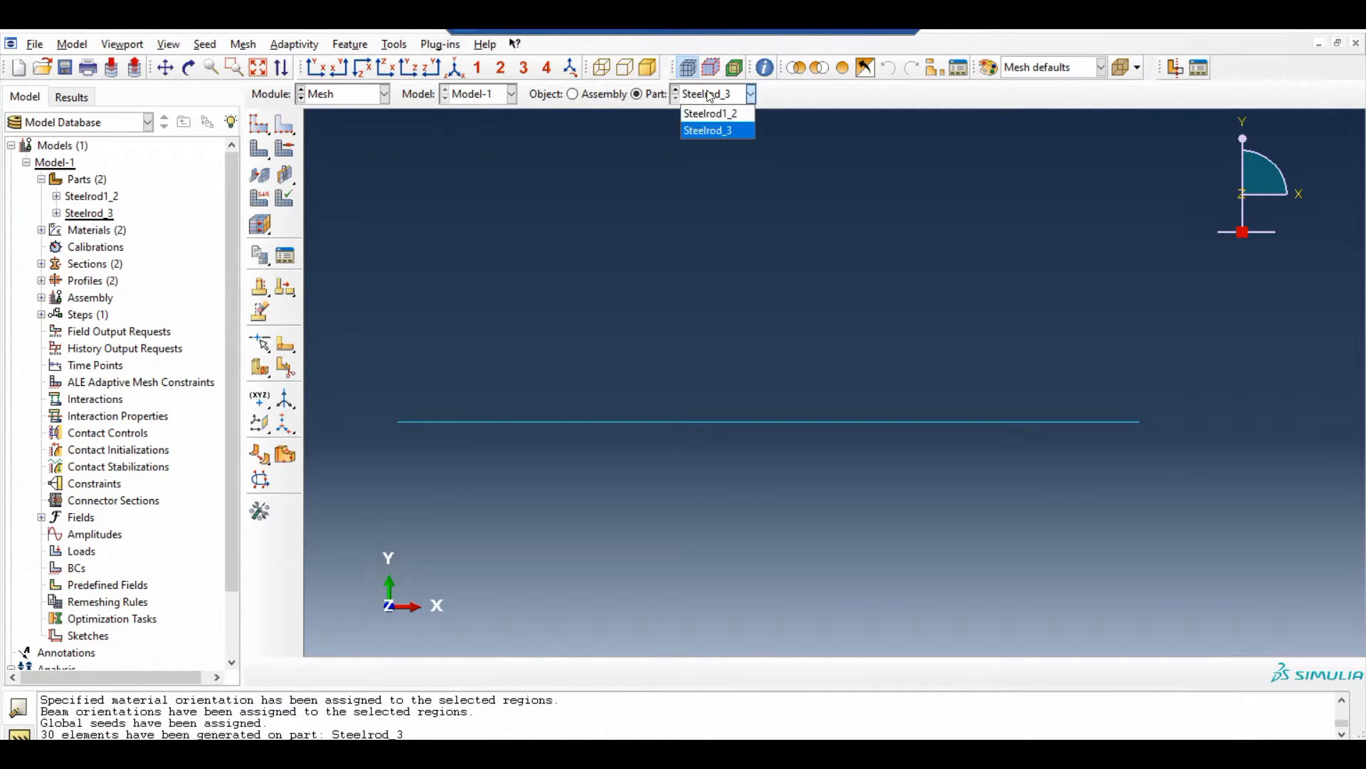
pyautogui.click(710, 113)
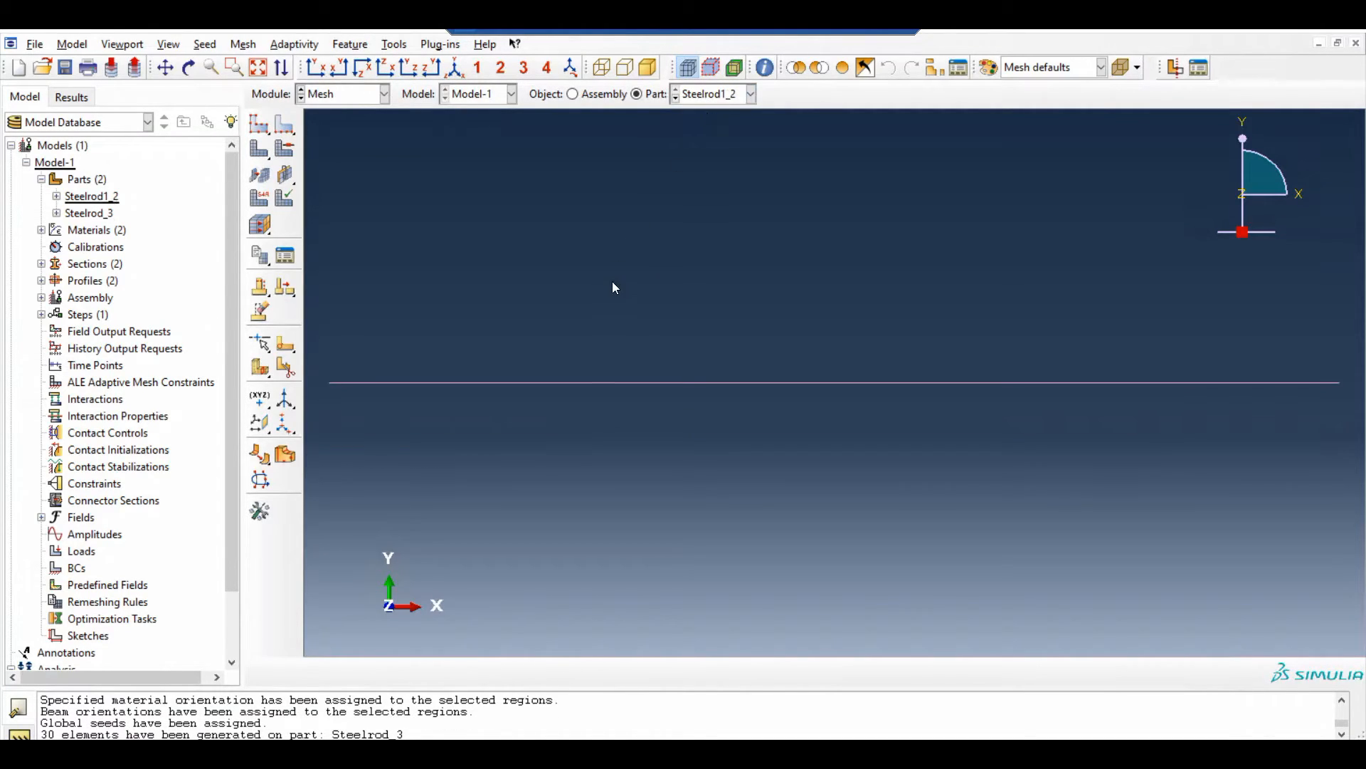
pyautogui.click(205, 44)
pyautogui.click(214, 58)
pyautogui.click(212, 363)
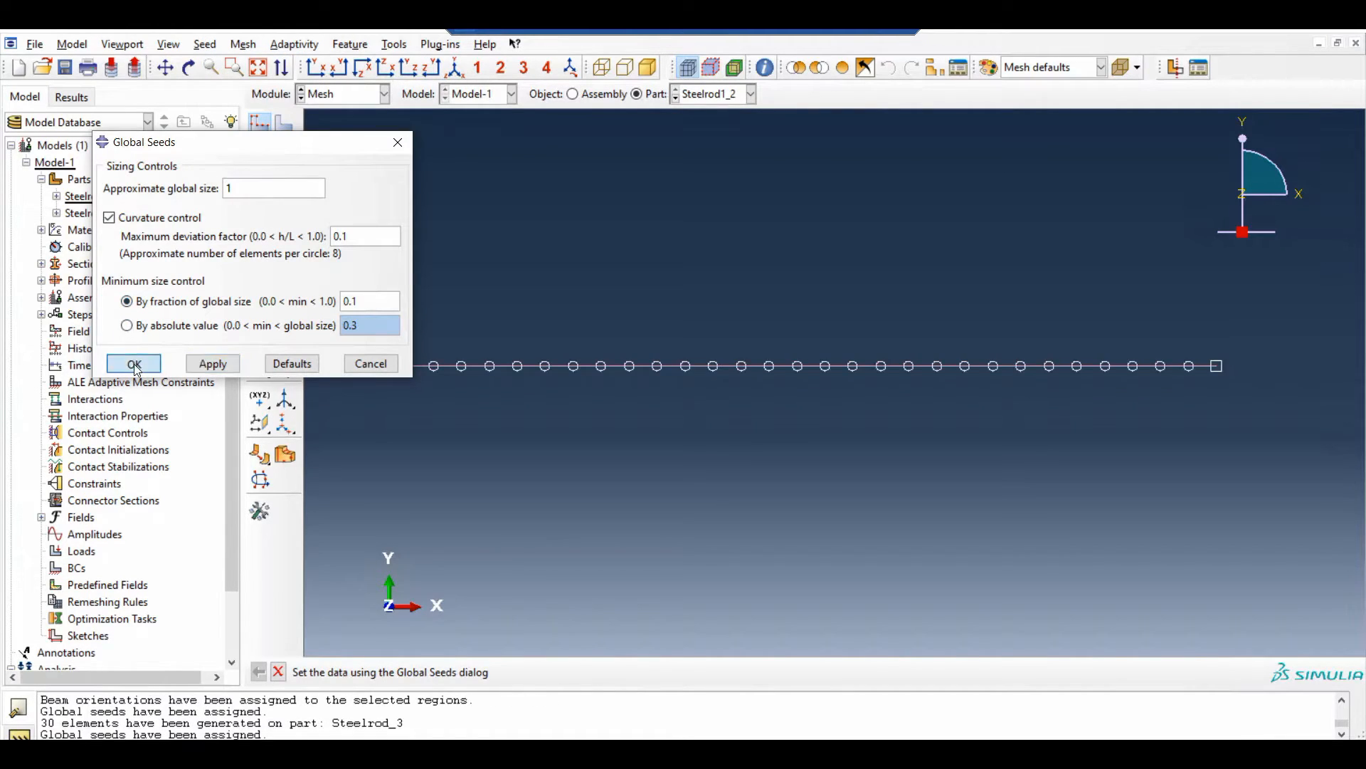
pyautogui.click(133, 363)
pyautogui.click(243, 44)
pyautogui.click(258, 136)
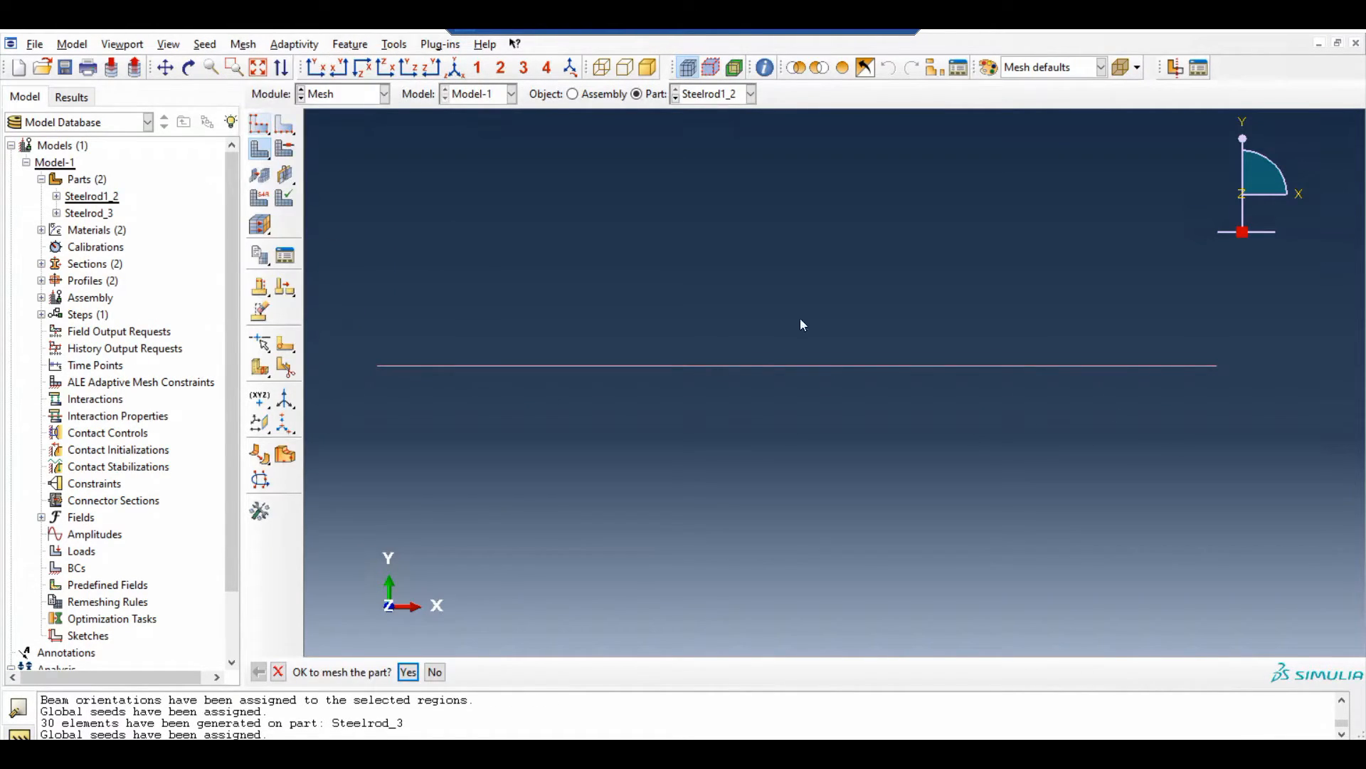
pyautogui.click(408, 671)
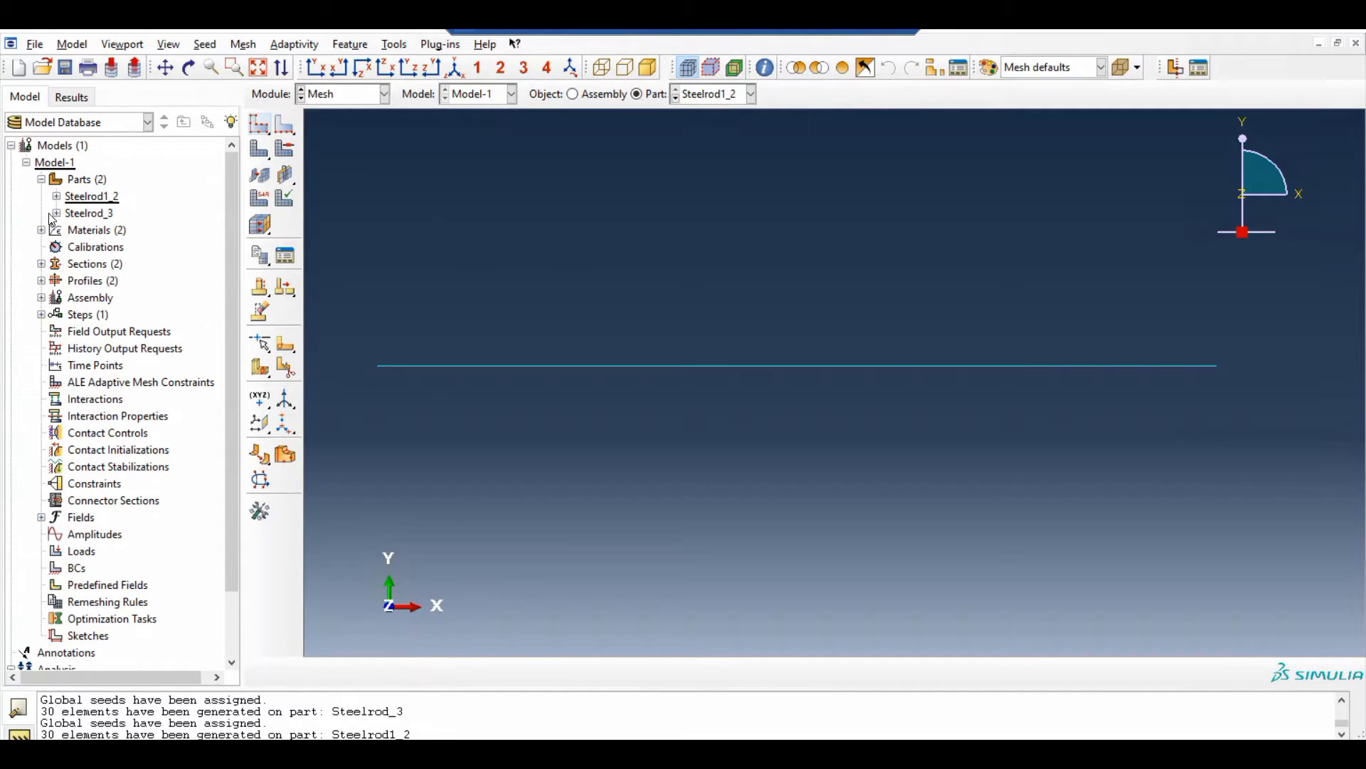
# Switch to the Assembly module and create a dependent instance of part Steelrod1_2 with auto-offset from other instances
pyautogui.click(42, 179)
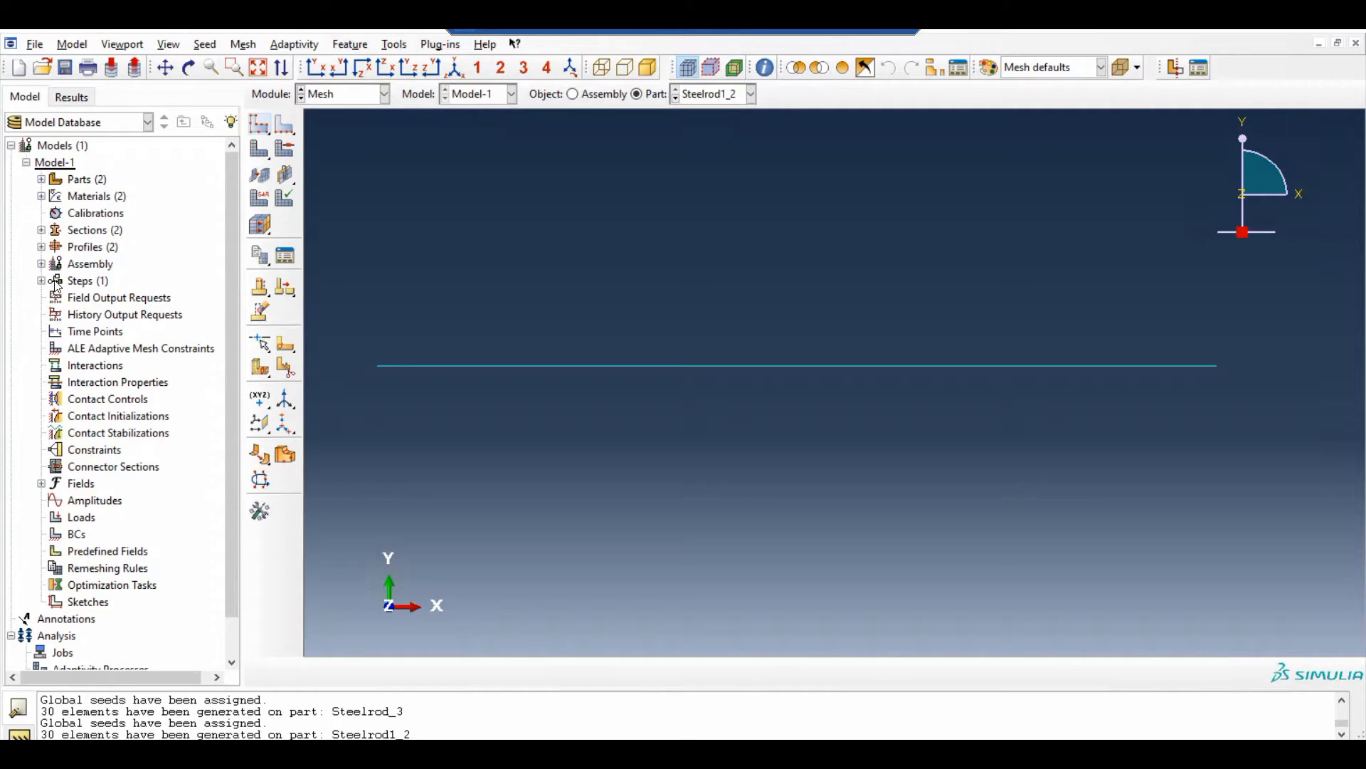
pyautogui.doubleClick(108, 264)
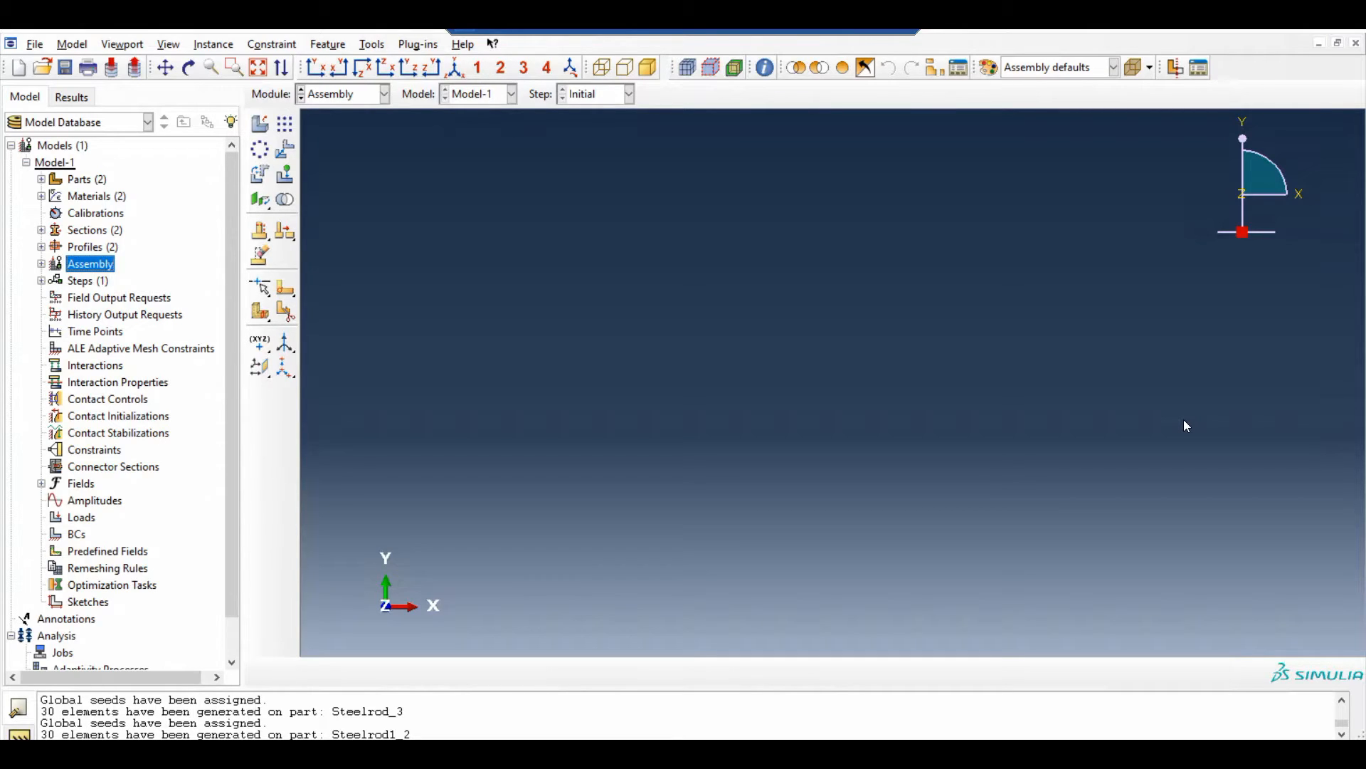
pyautogui.click(261, 123)
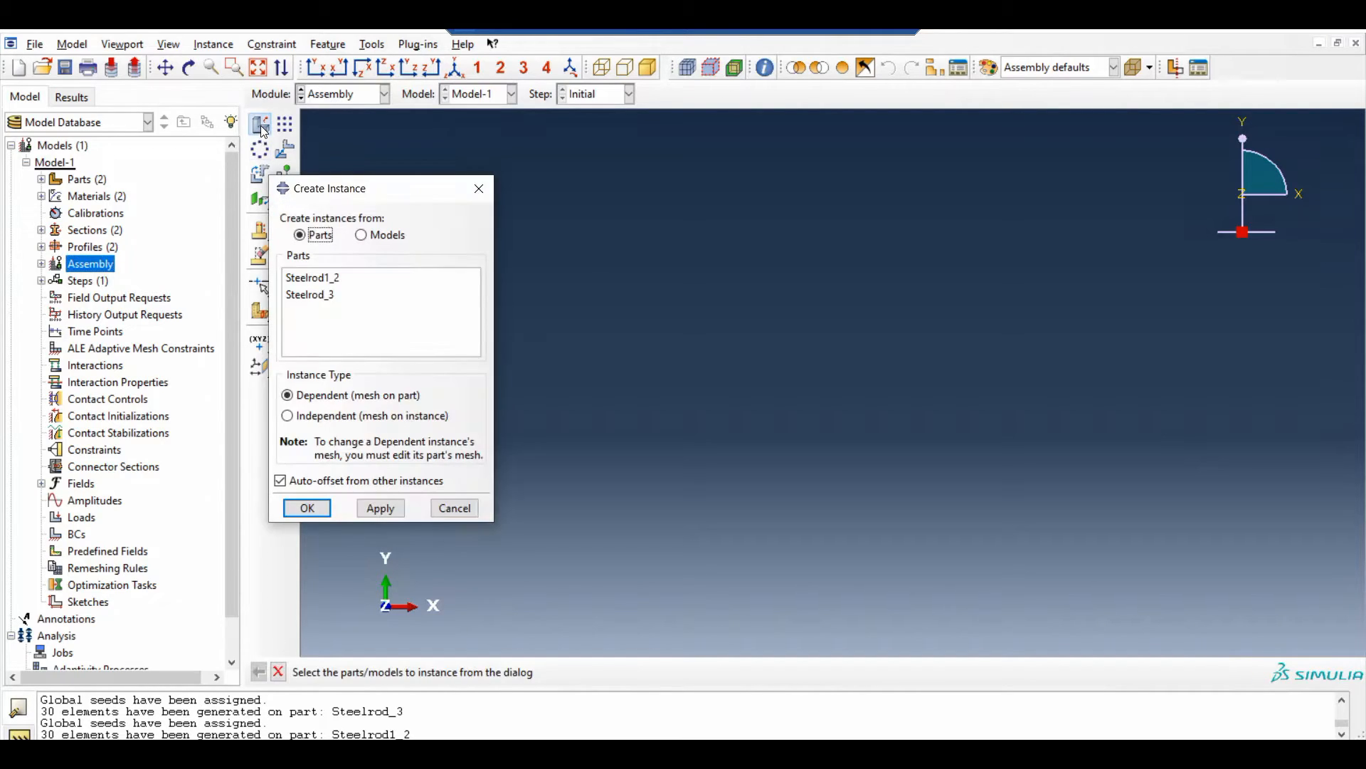
pyautogui.moveTo(343, 196); pyautogui.dragTo(343, 160)
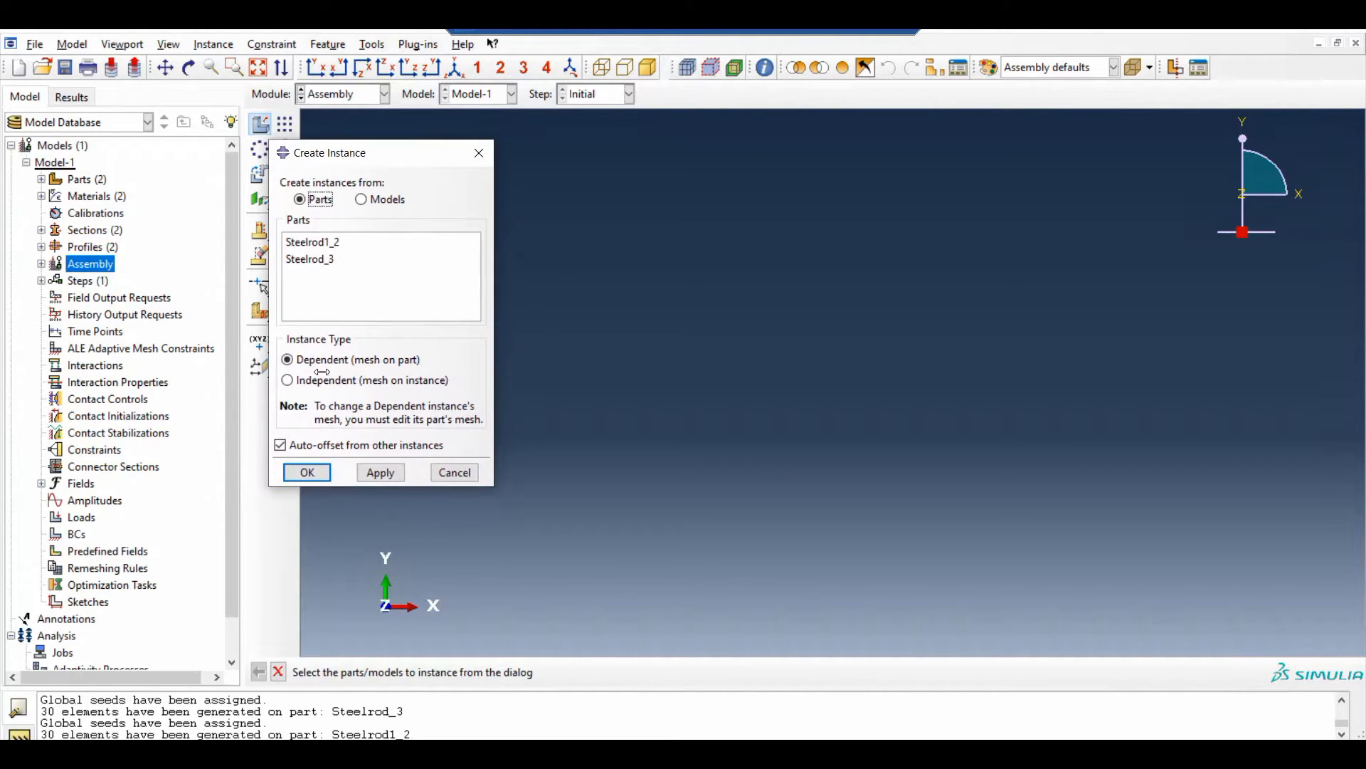
pyautogui.click(331, 246)
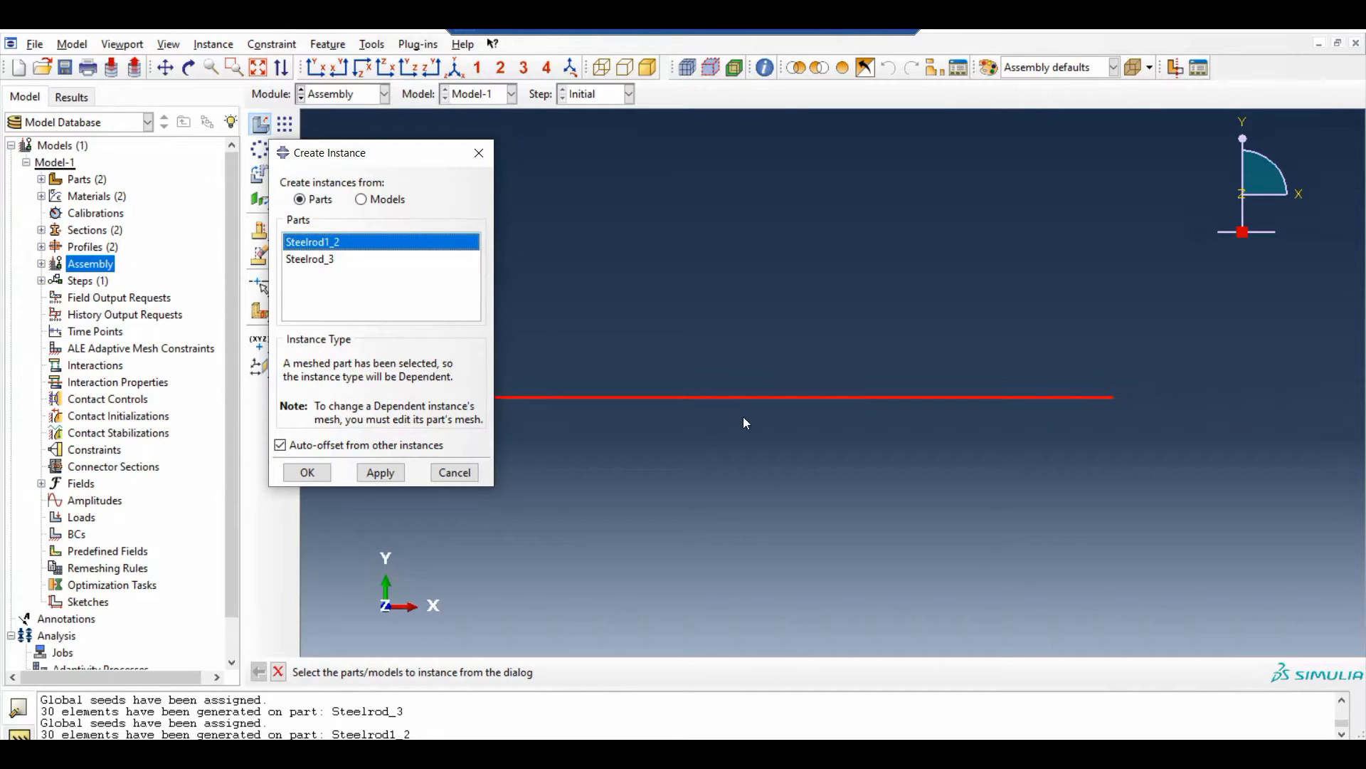
pyautogui.click(380, 473)
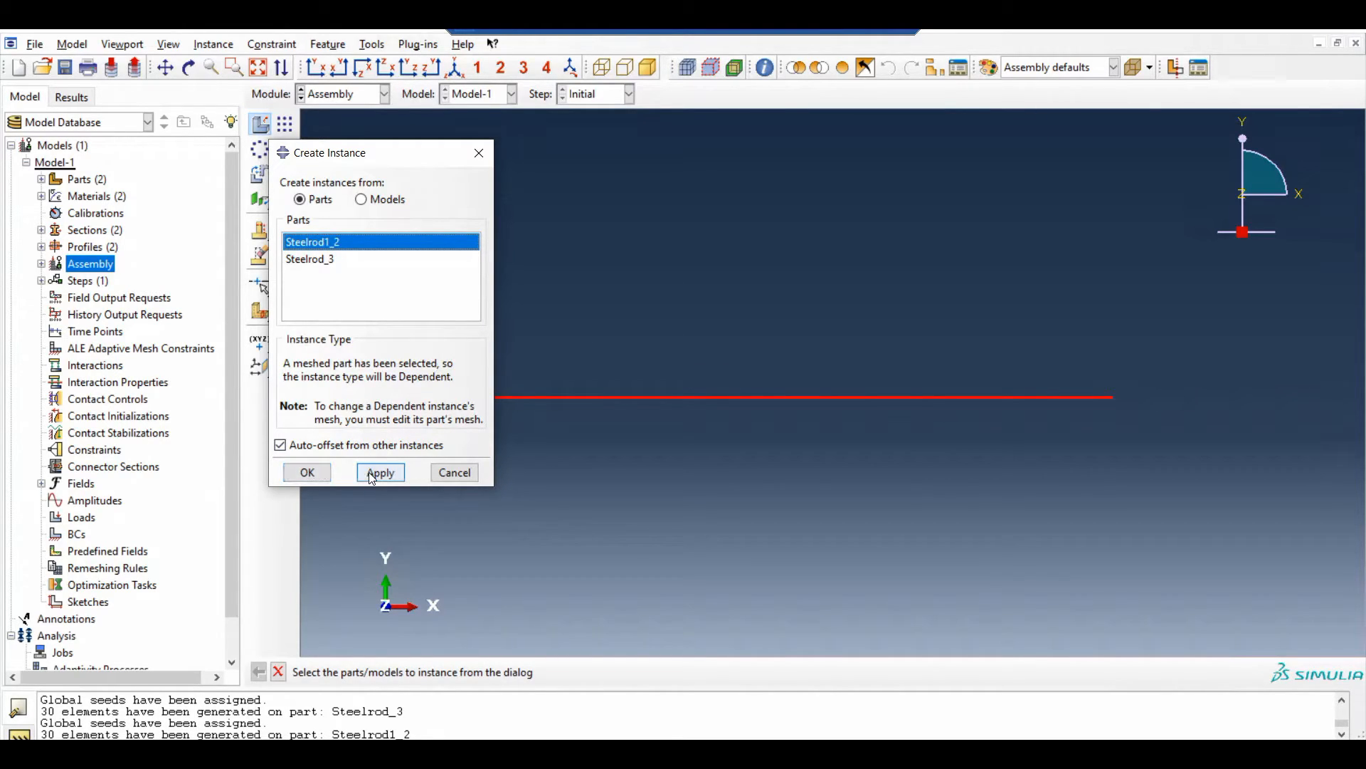
pyautogui.click(308, 473)
pyautogui.click(381, 342)
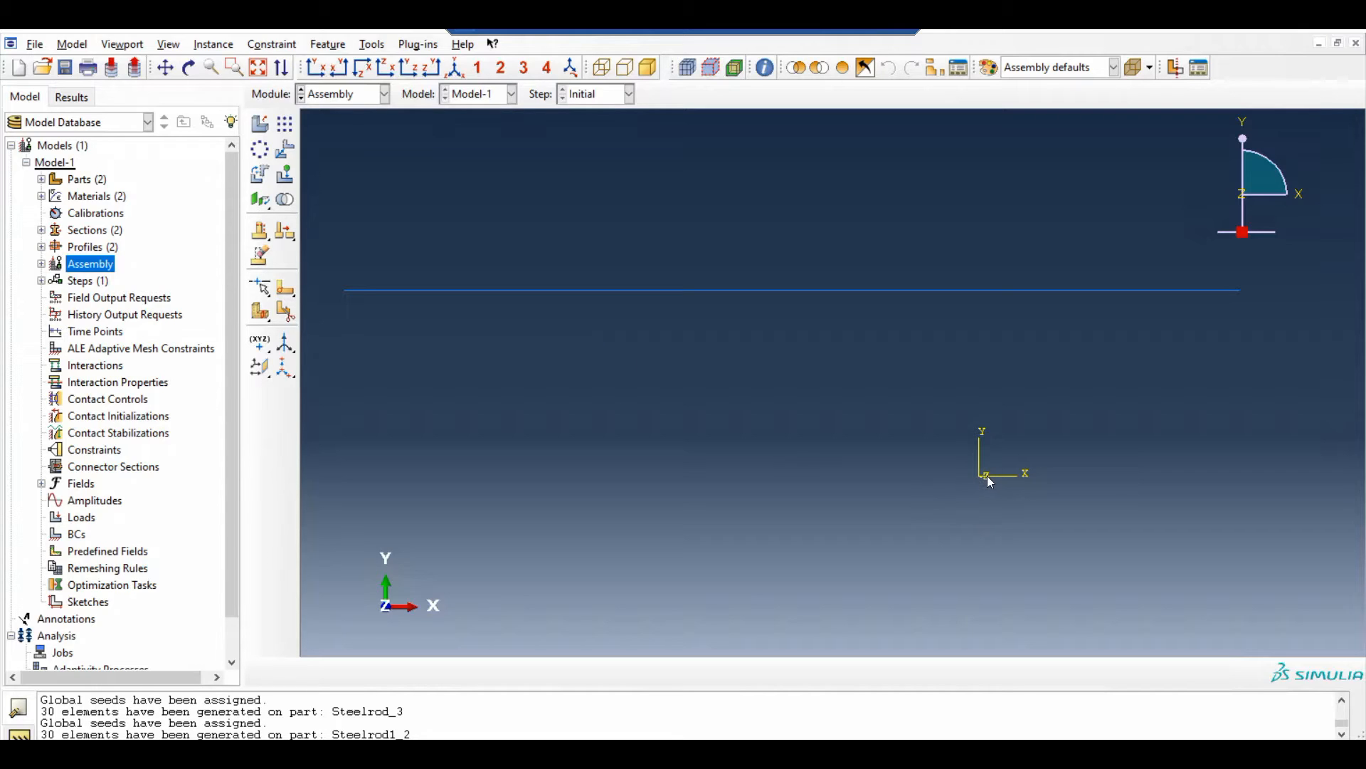
# Translate the Steelrod1_2 instance so that its left endpoint lies on the assembly origin
pyautogui.click(286, 151)
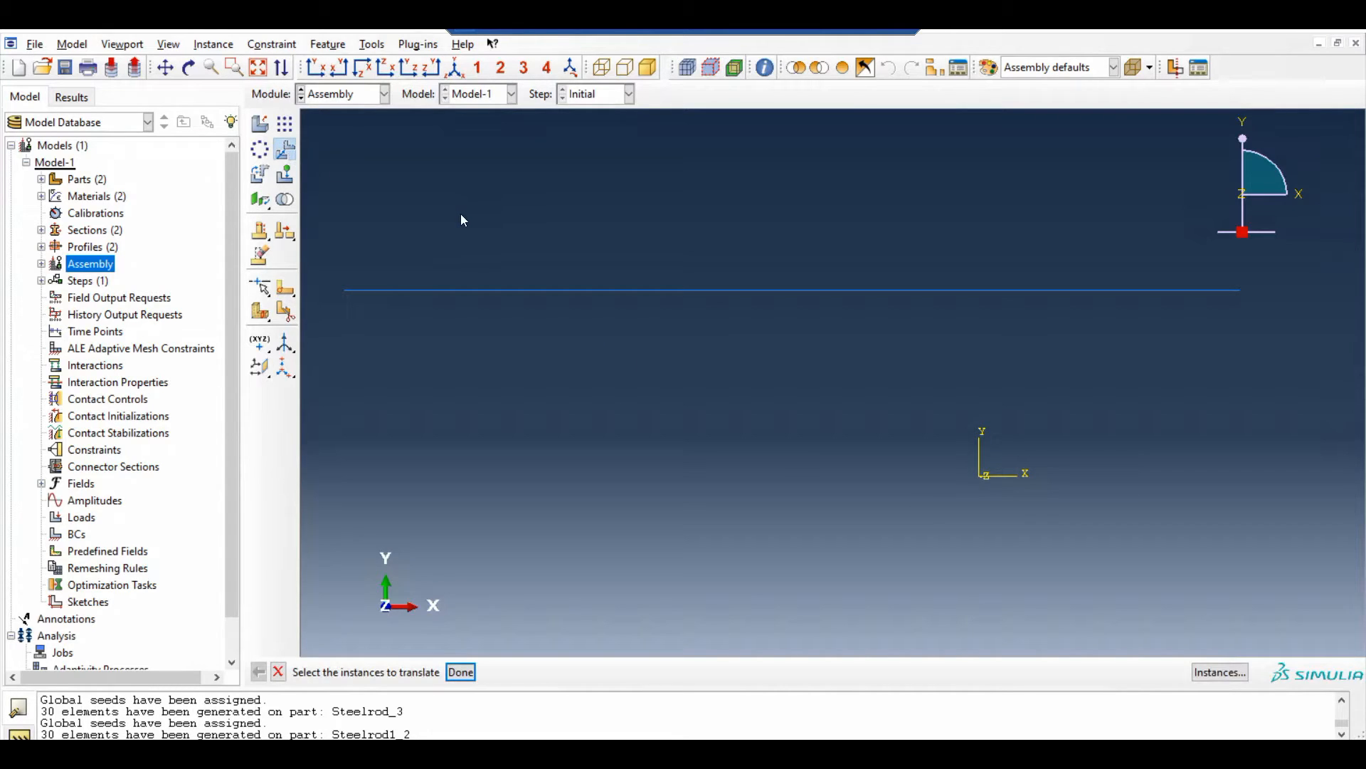
pyautogui.press('Escape')
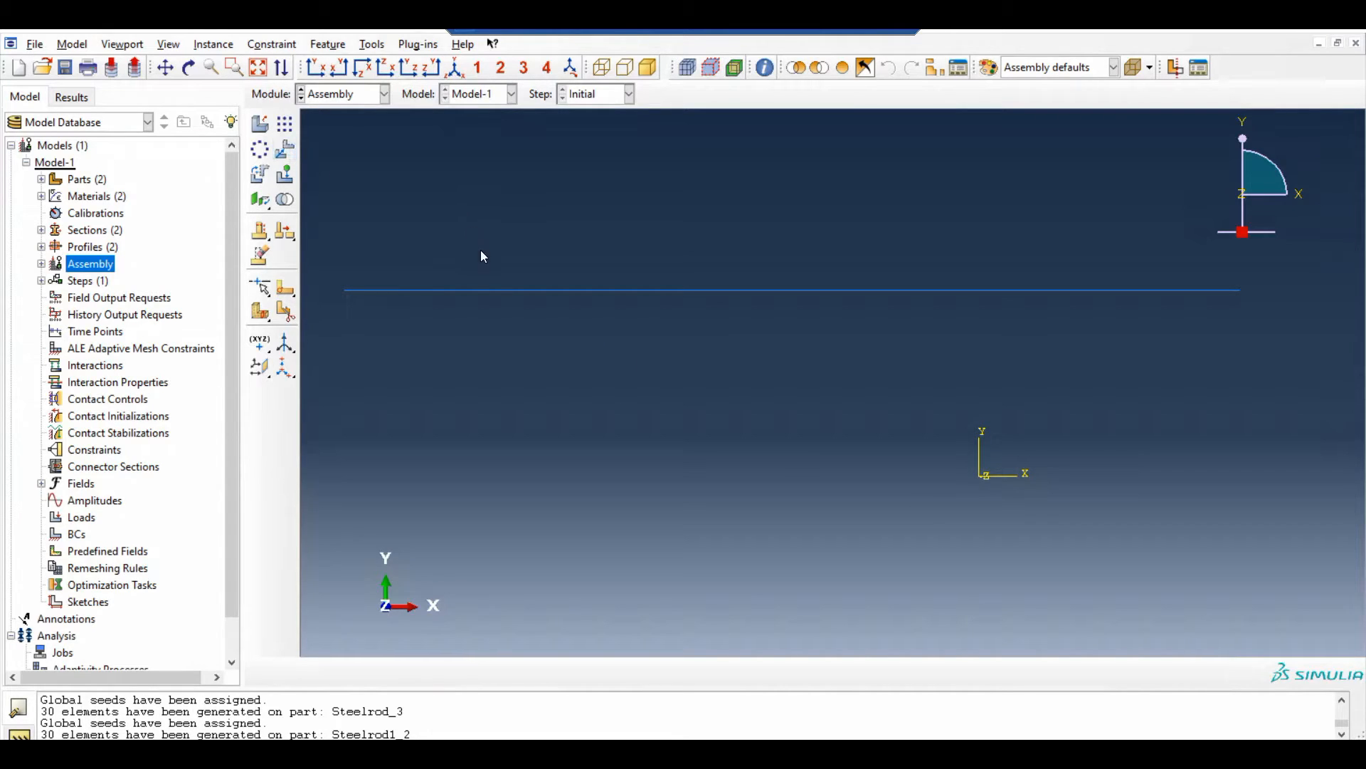
pyautogui.click(288, 152)
pyautogui.moveTo(724, 375); pyautogui.dragTo(575, 250)
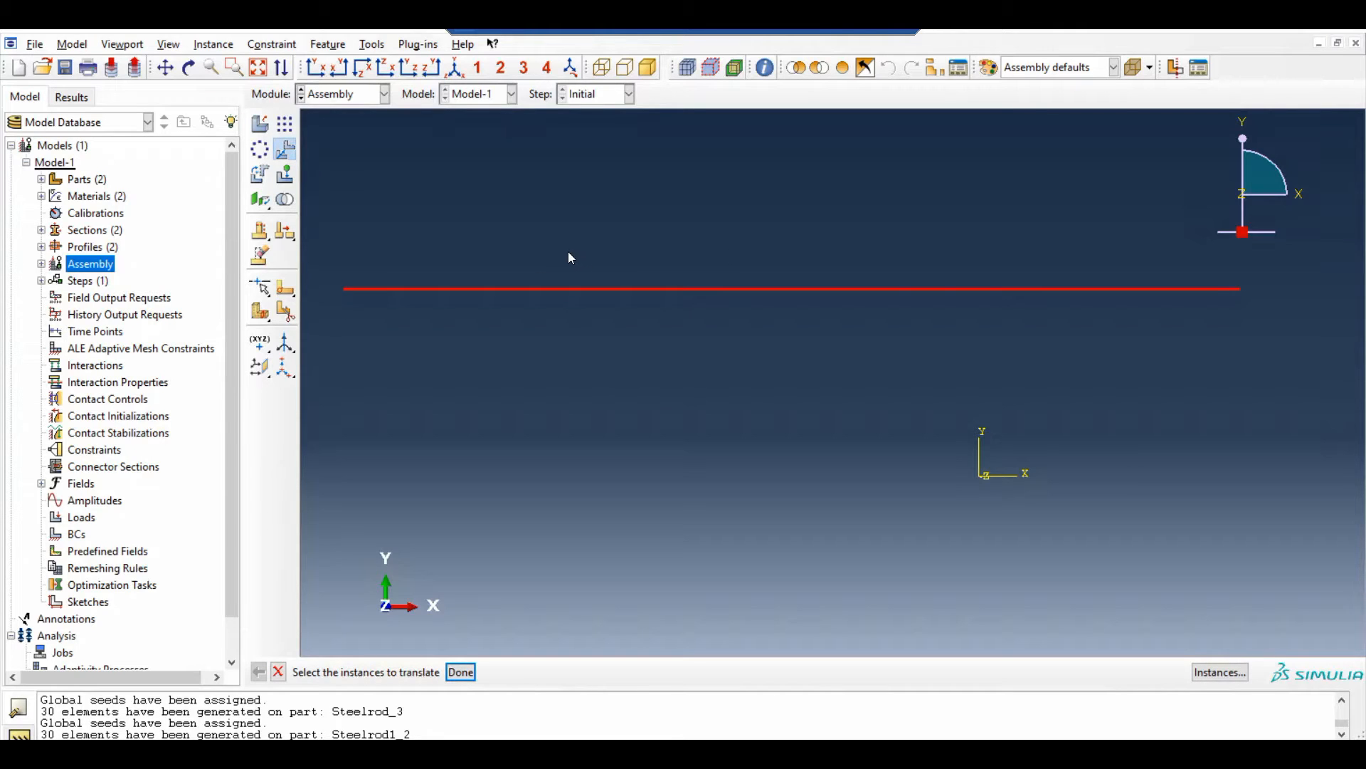
pyautogui.press('Return')
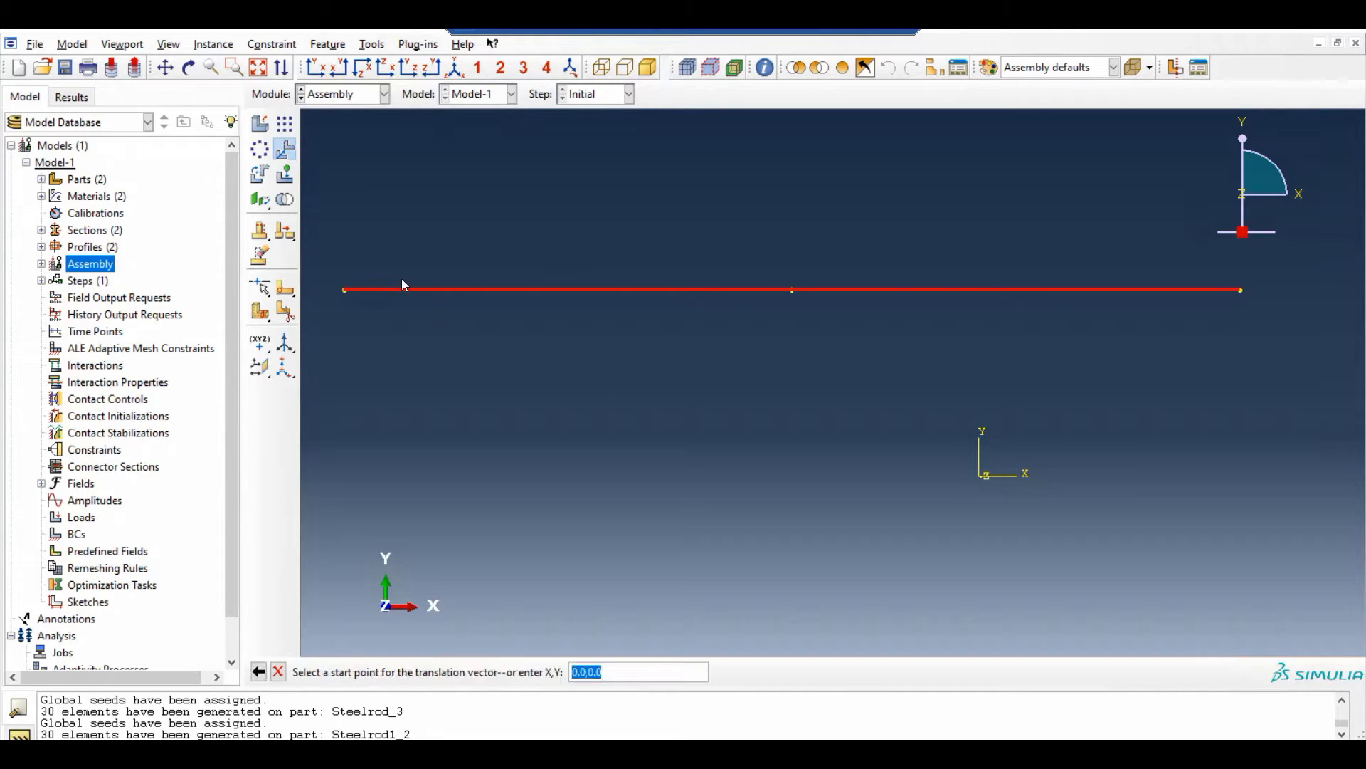
pyautogui.click(345, 290)
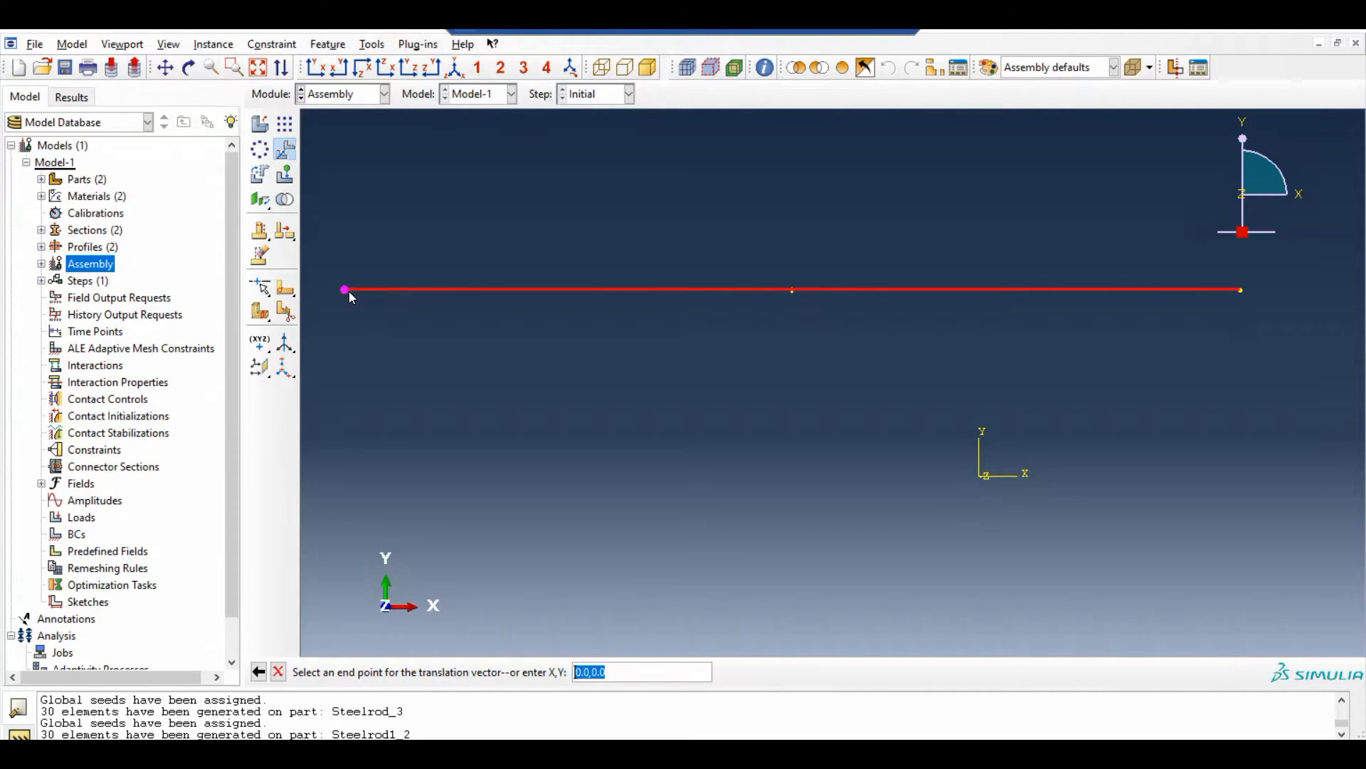
pyautogui.click(979, 476)
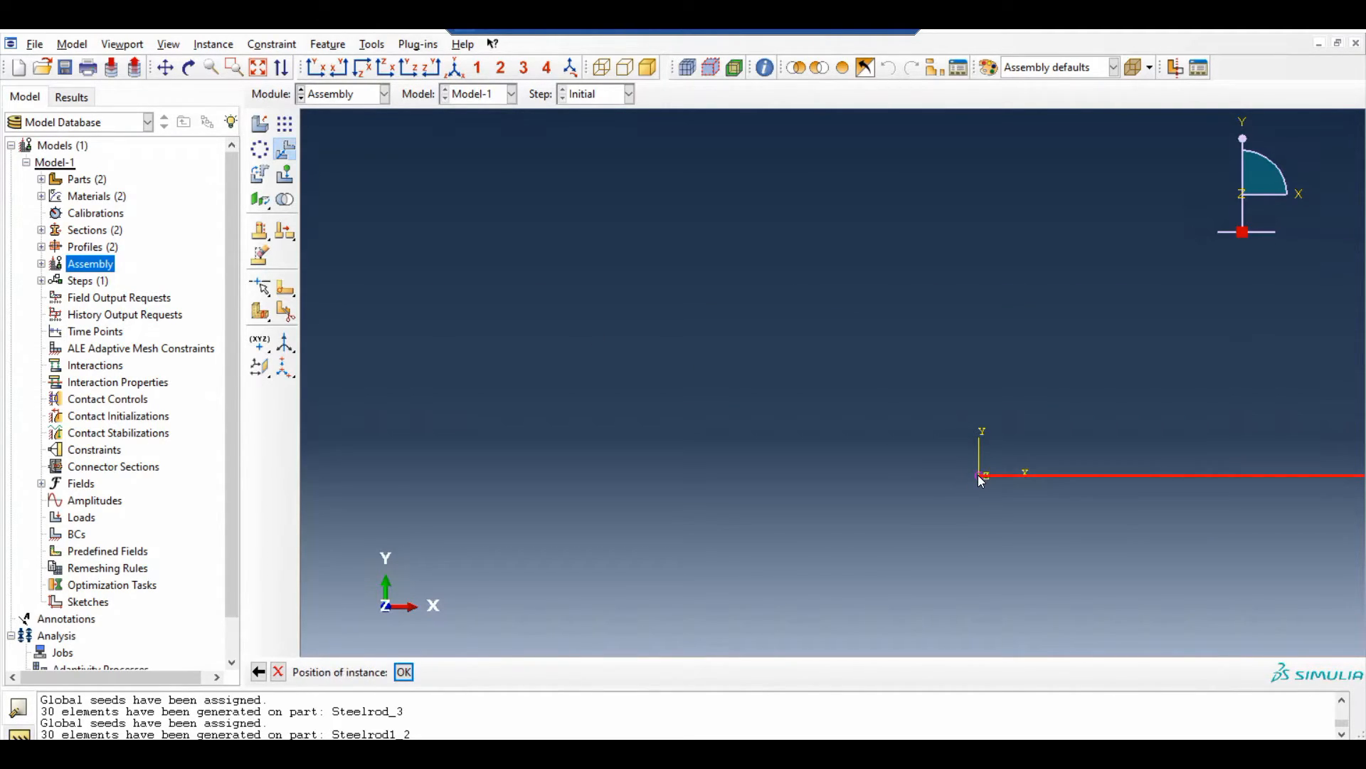
pyautogui.click(403, 672)
pyautogui.scroll(-9, 434, 478)
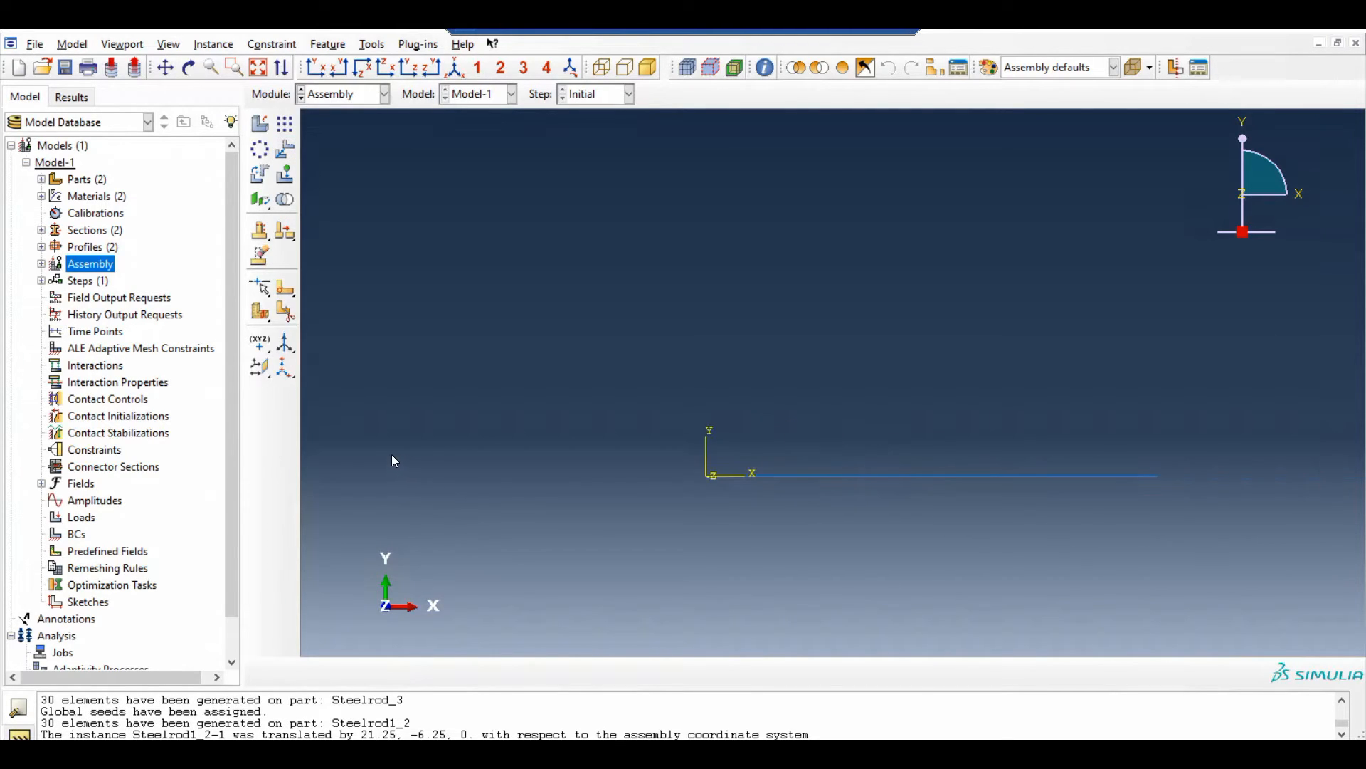
# Linearly pattern the Steelrod1_2 instance along X with 2 instances at an offset of 35, and a single instance in direction 2
pyautogui.scroll(5, 930, 515)
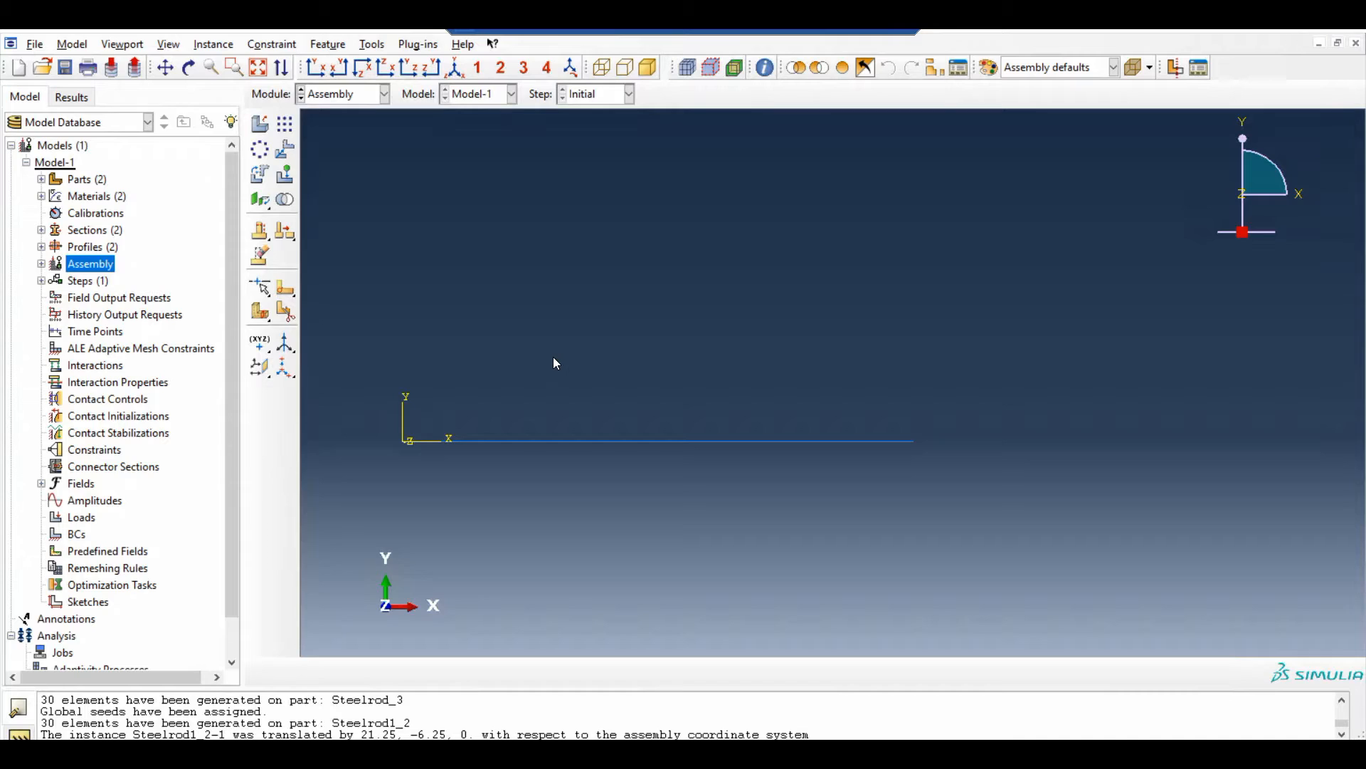
pyautogui.click(285, 126)
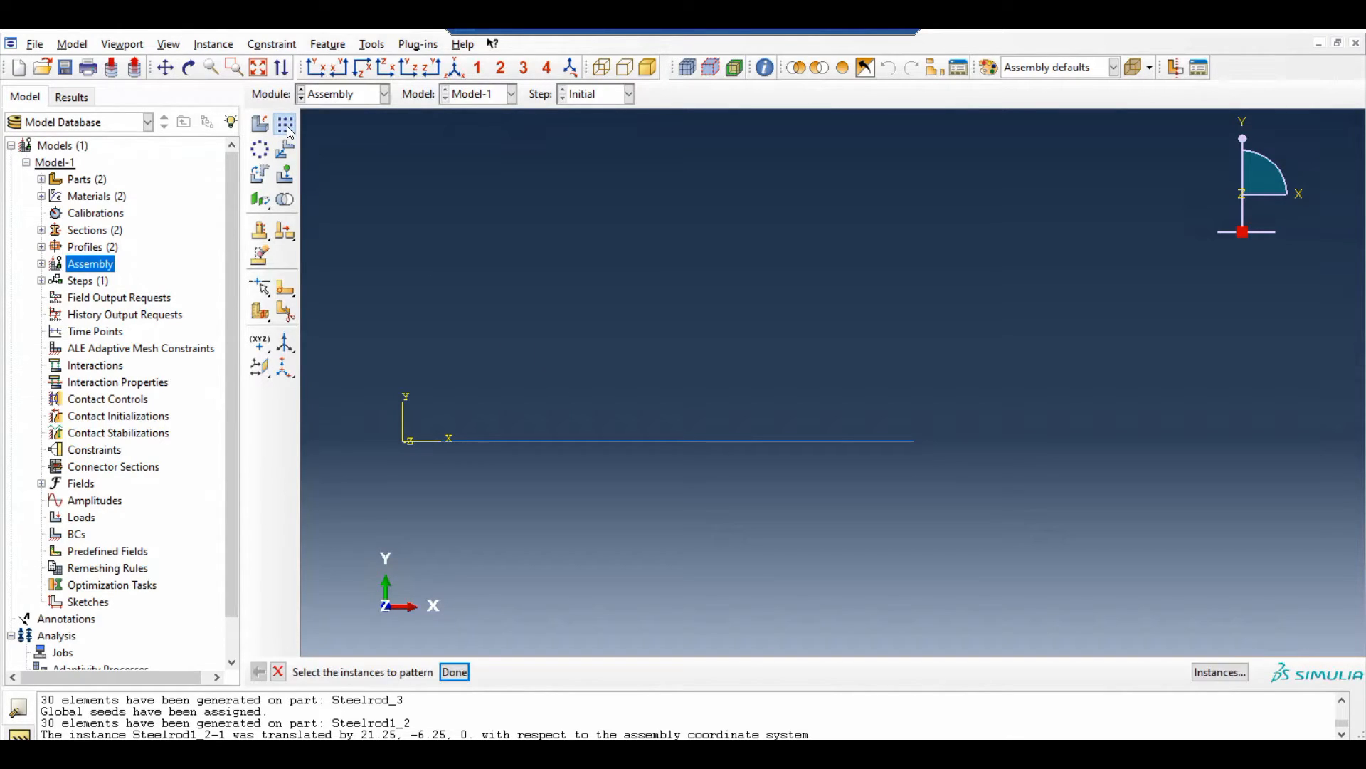
pyautogui.moveTo(765, 484); pyautogui.dragTo(702, 393)
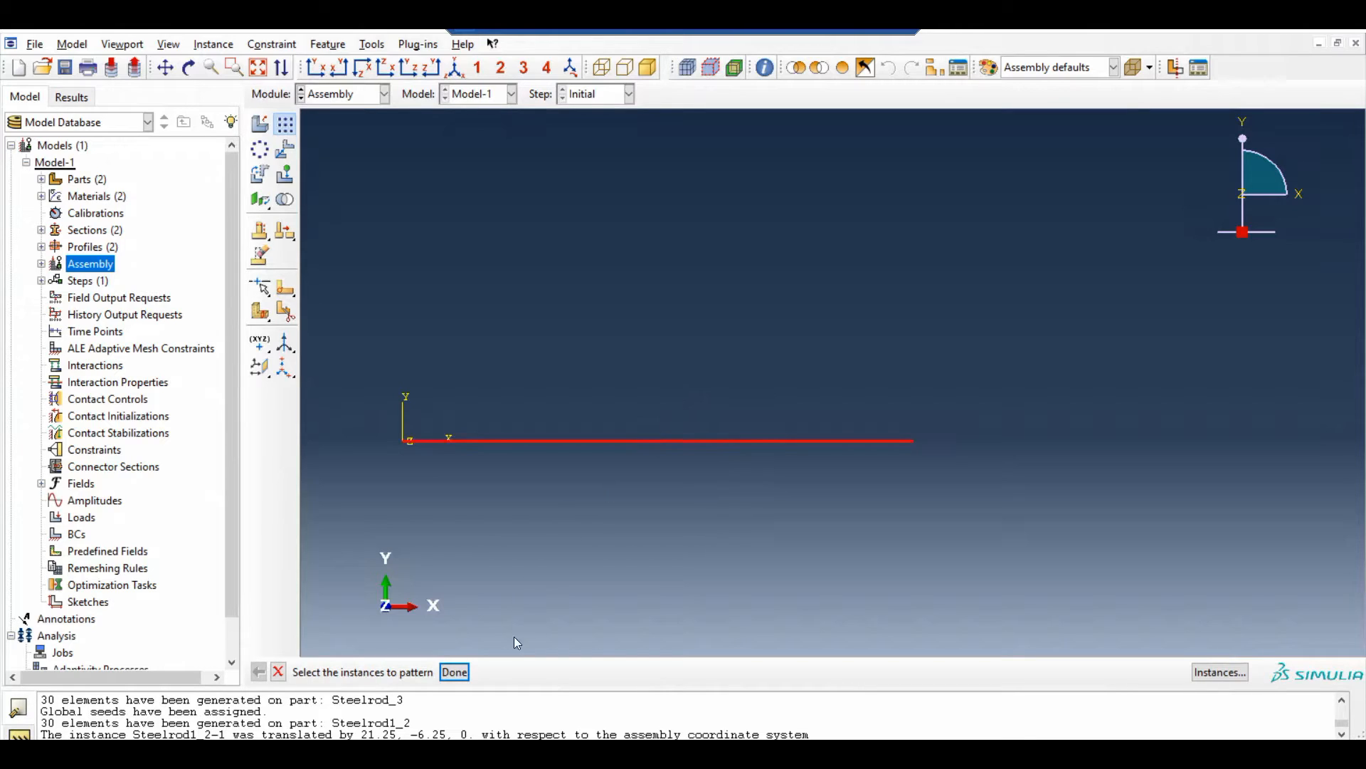
pyautogui.click(455, 672)
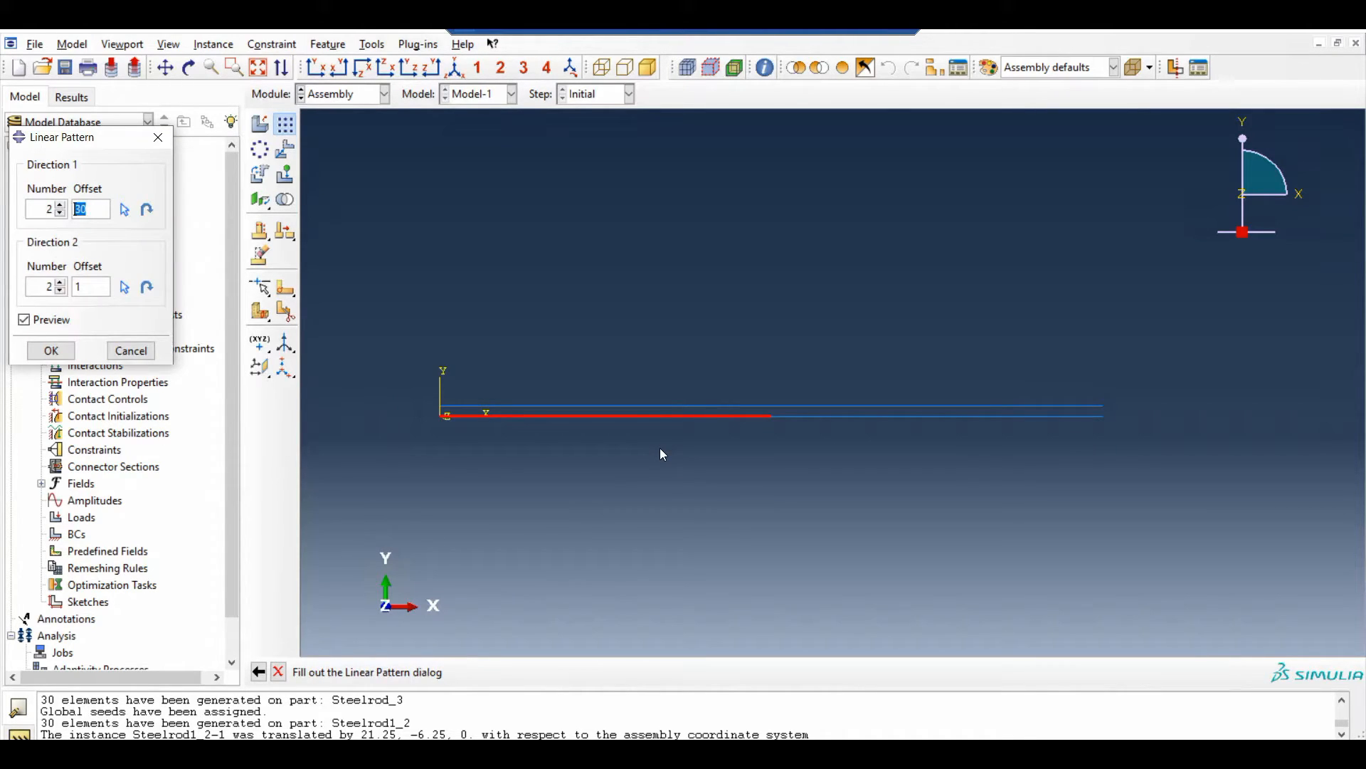
pyautogui.click(61, 205)
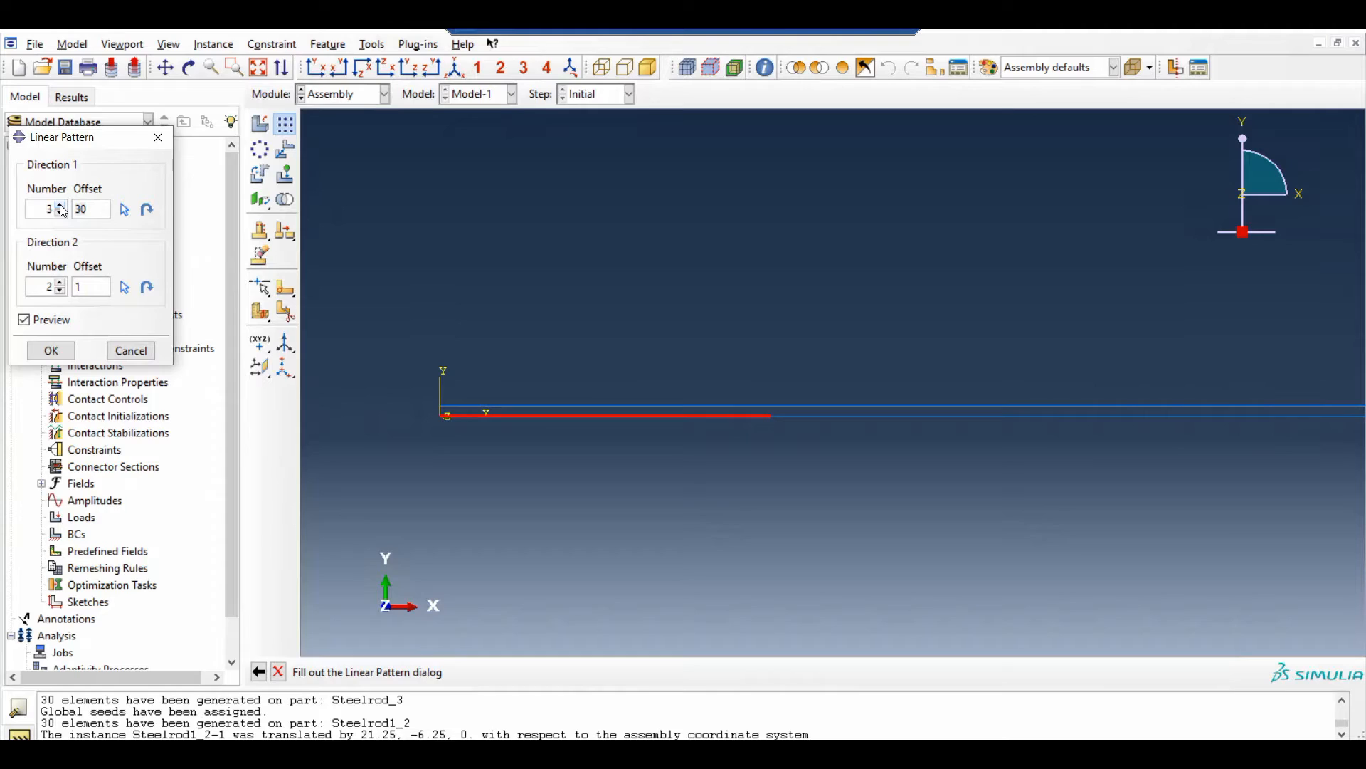
pyautogui.click(62, 213)
pyautogui.click(61, 283)
pyautogui.click(61, 291)
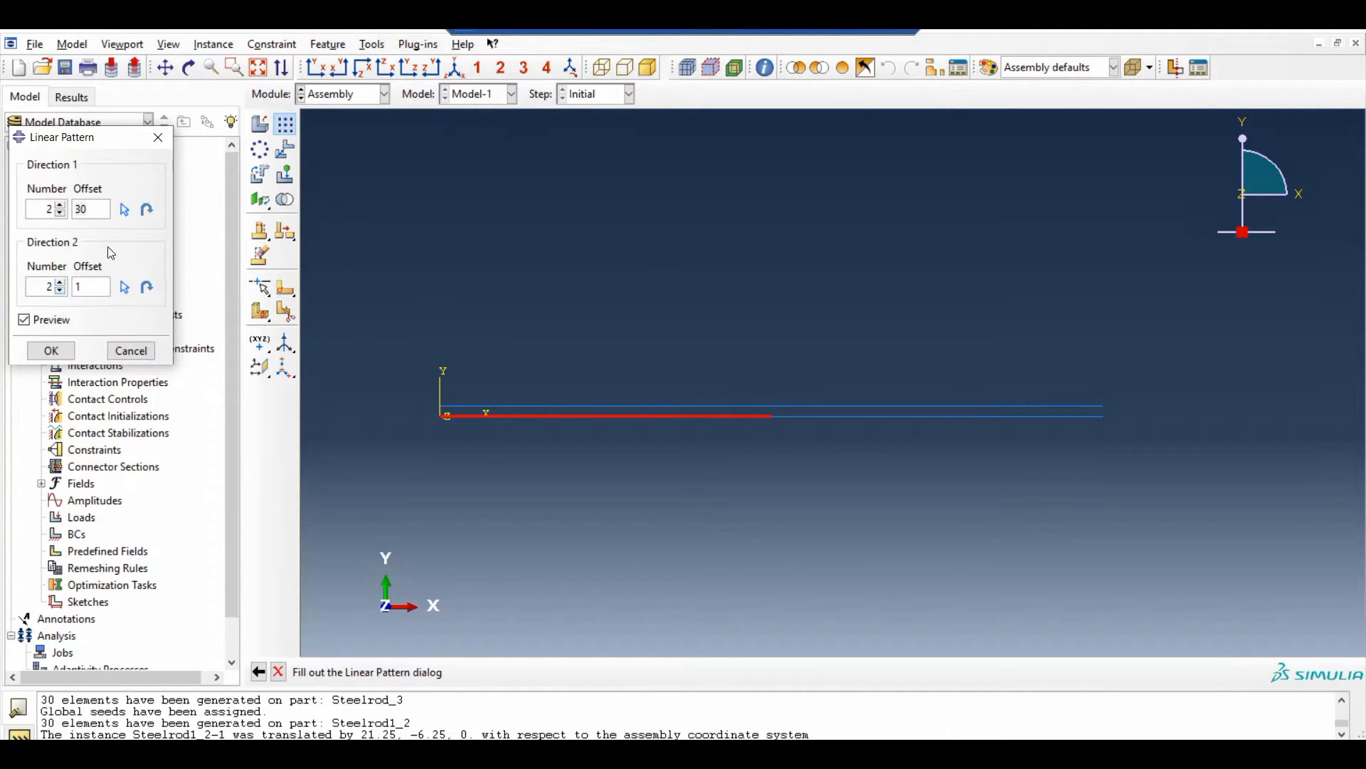
pyautogui.click(125, 210)
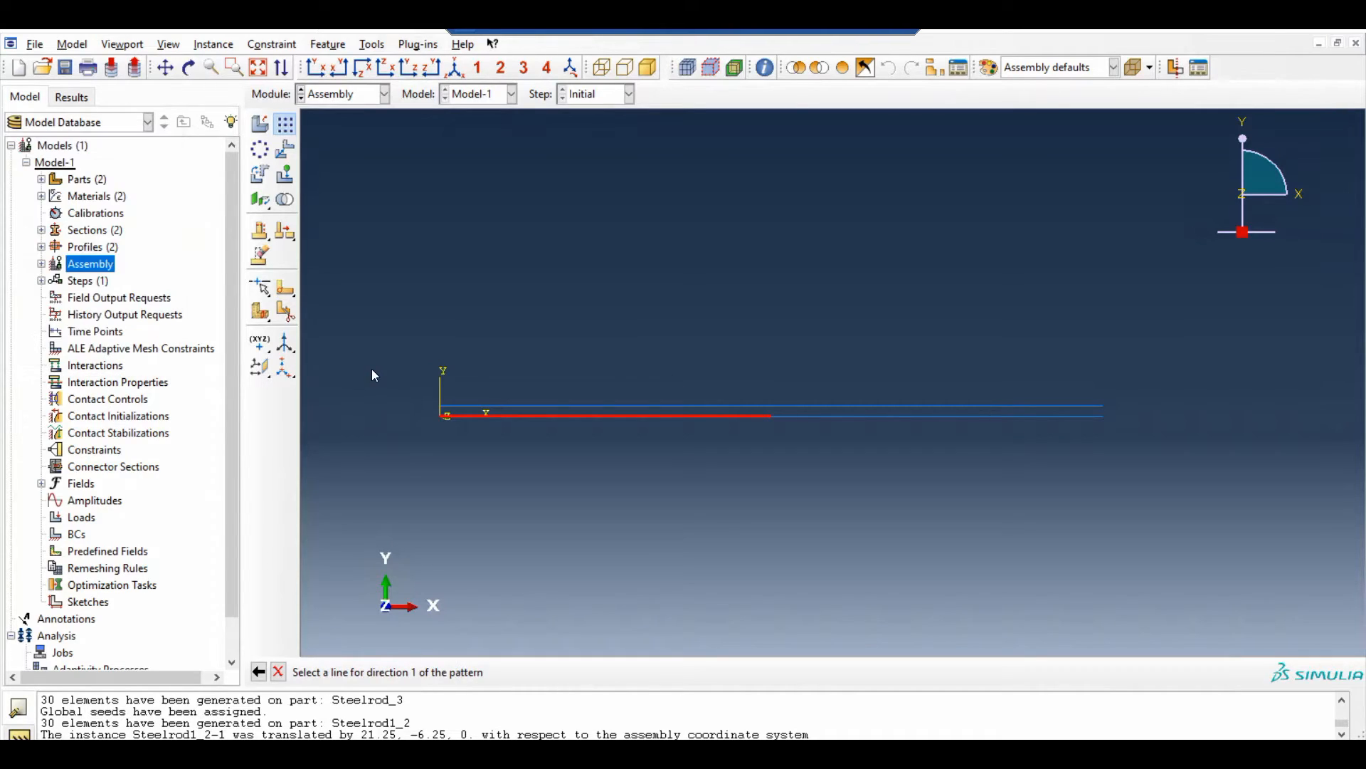
pyautogui.click(442, 417)
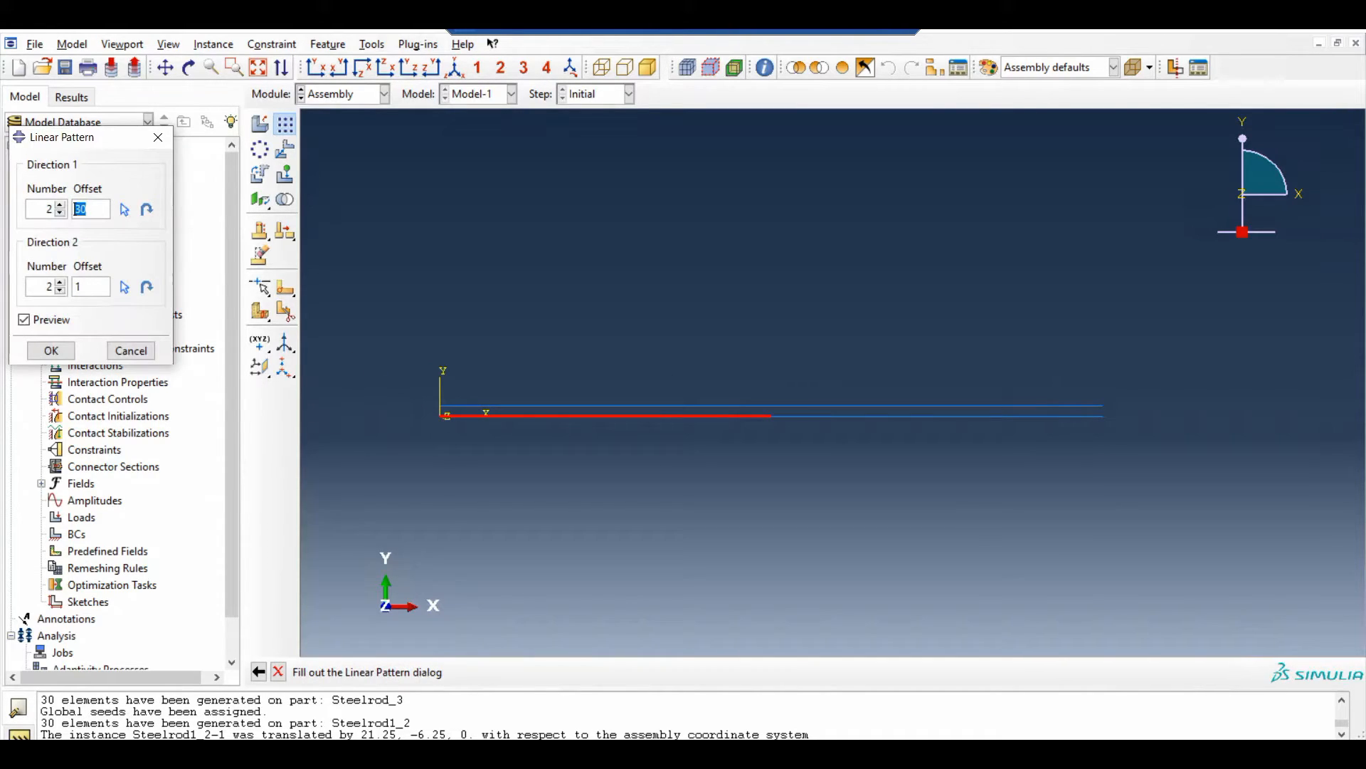
pyautogui.click(61, 290)
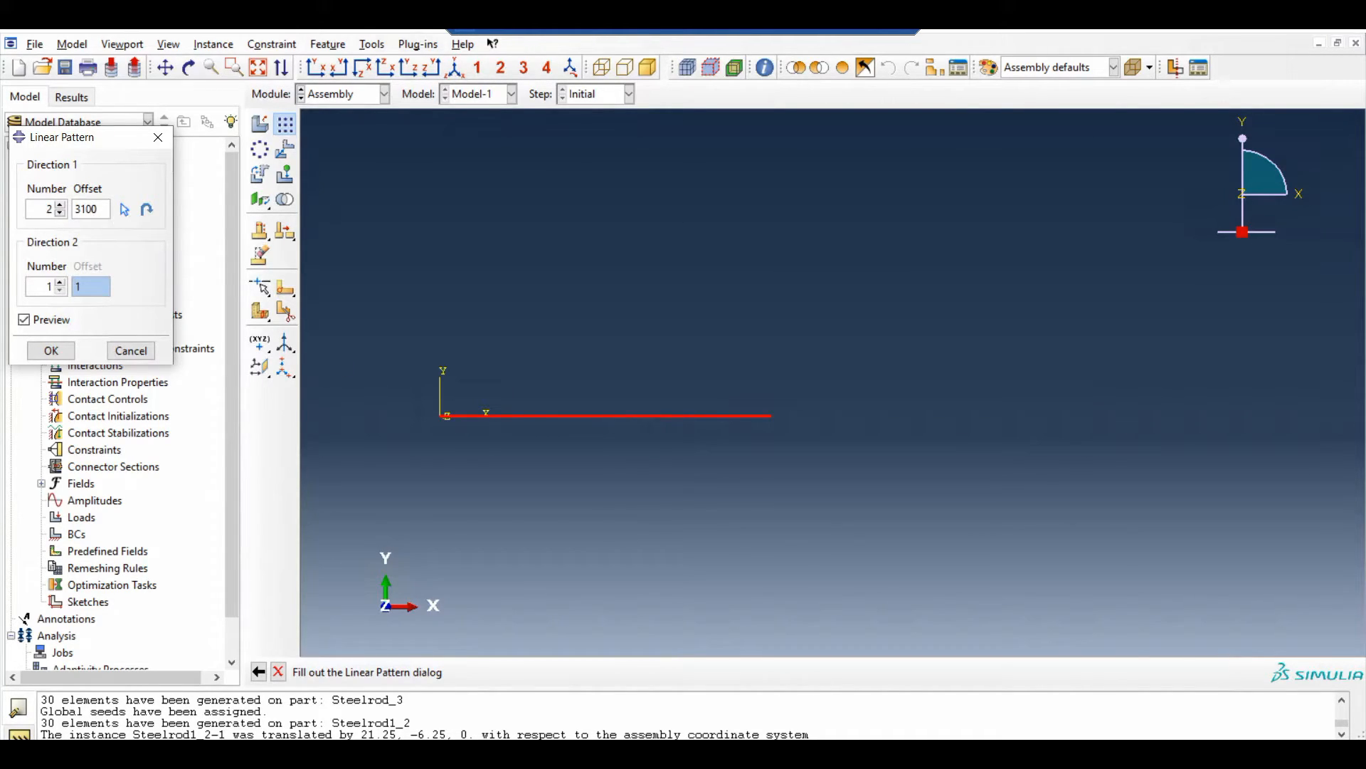
pyautogui.moveTo(98, 208); pyautogui.dragTo(75, 209)
pyautogui.write('35')
pyautogui.click(51, 351)
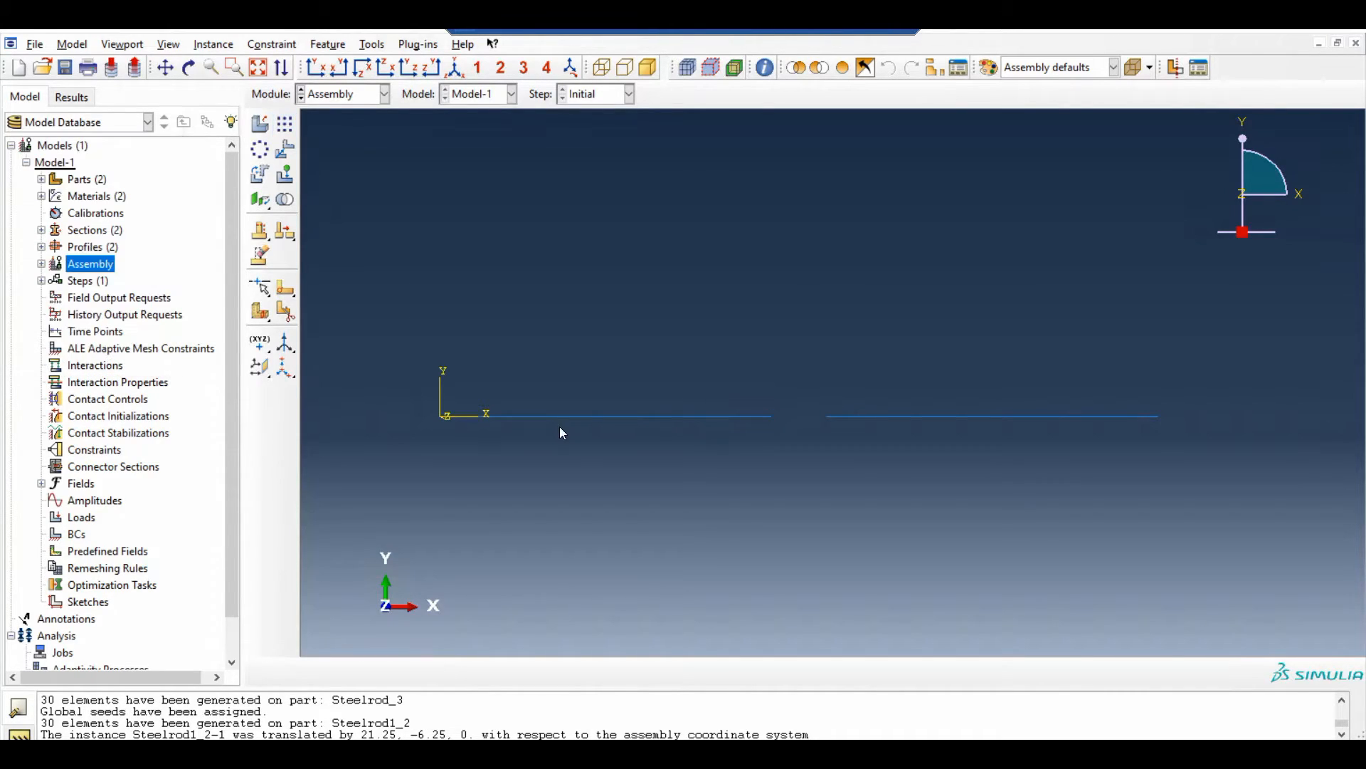
# Create a dependent instance of part Steelrod_3 with auto-offset from other instances
pyautogui.scroll(2, 558, 423)
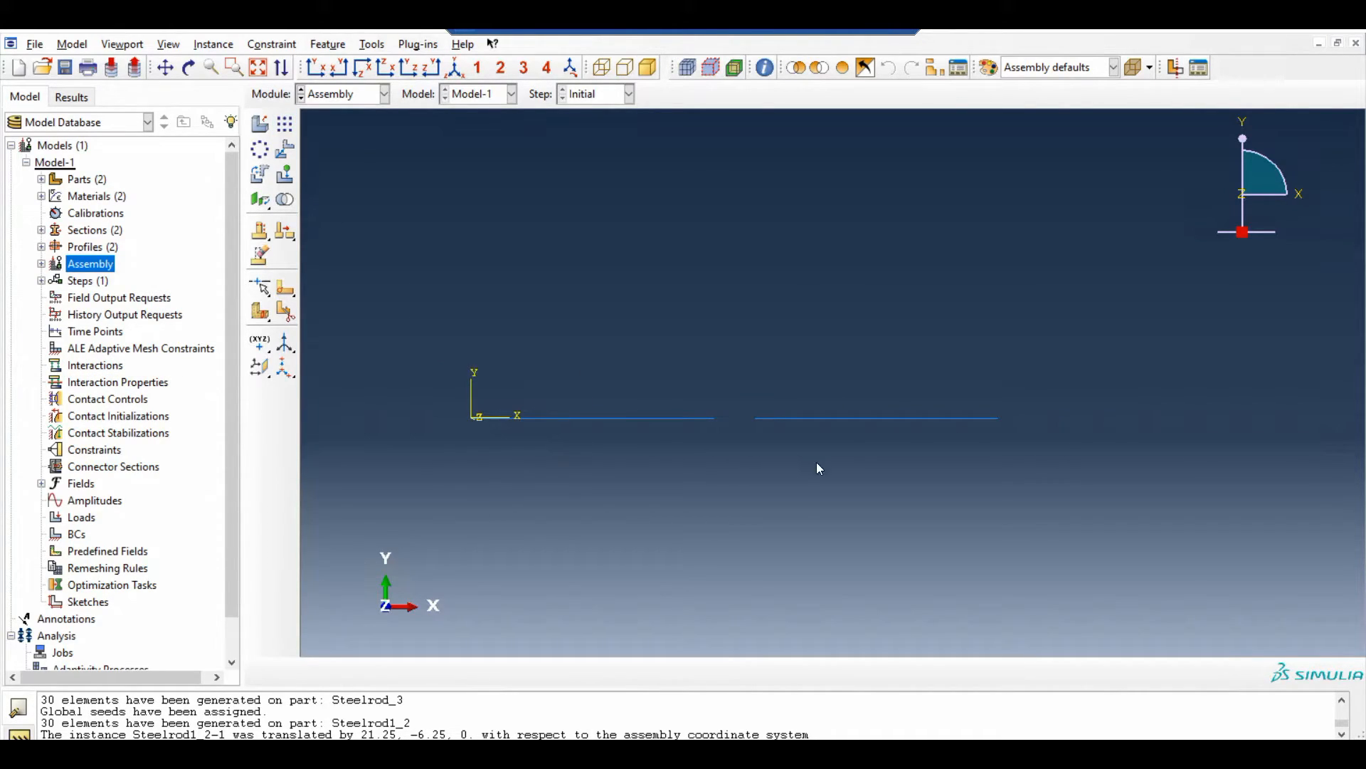
pyautogui.click(261, 123)
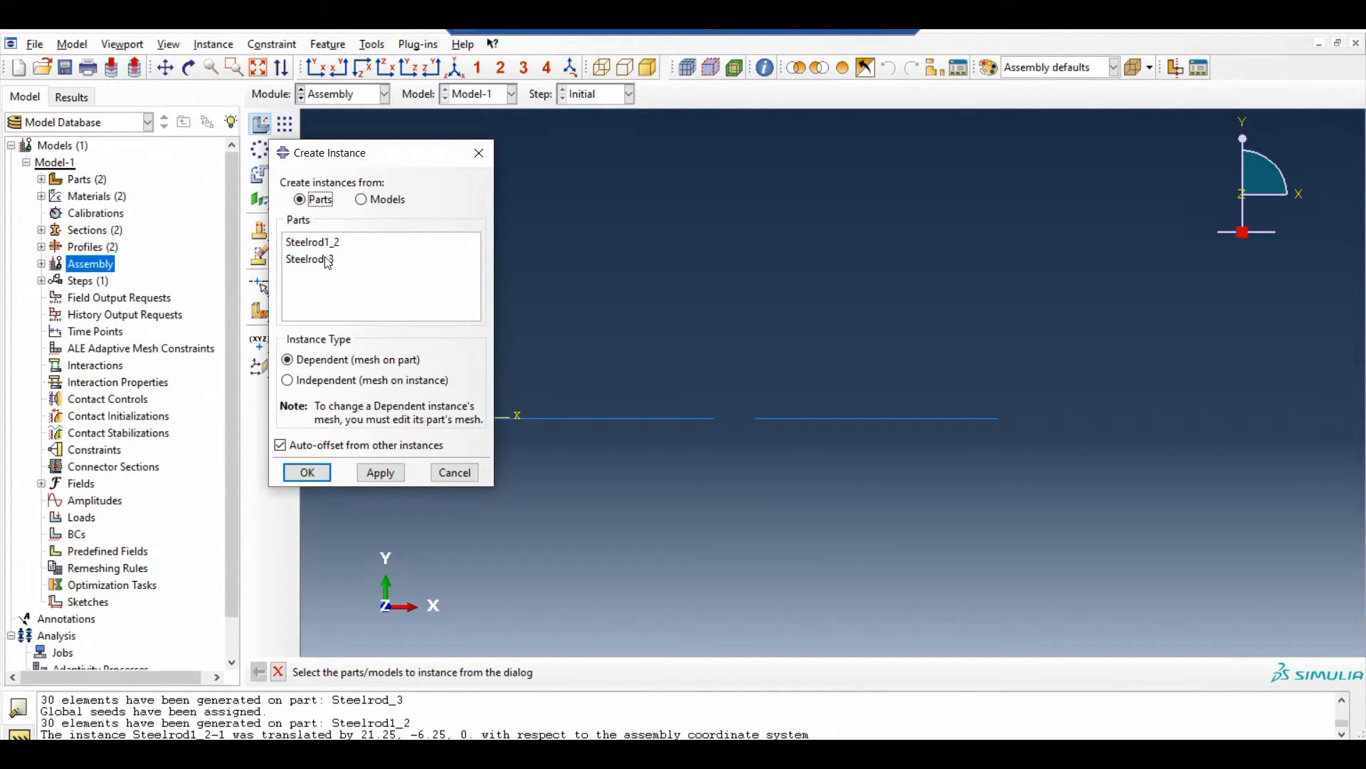
pyautogui.click(328, 260)
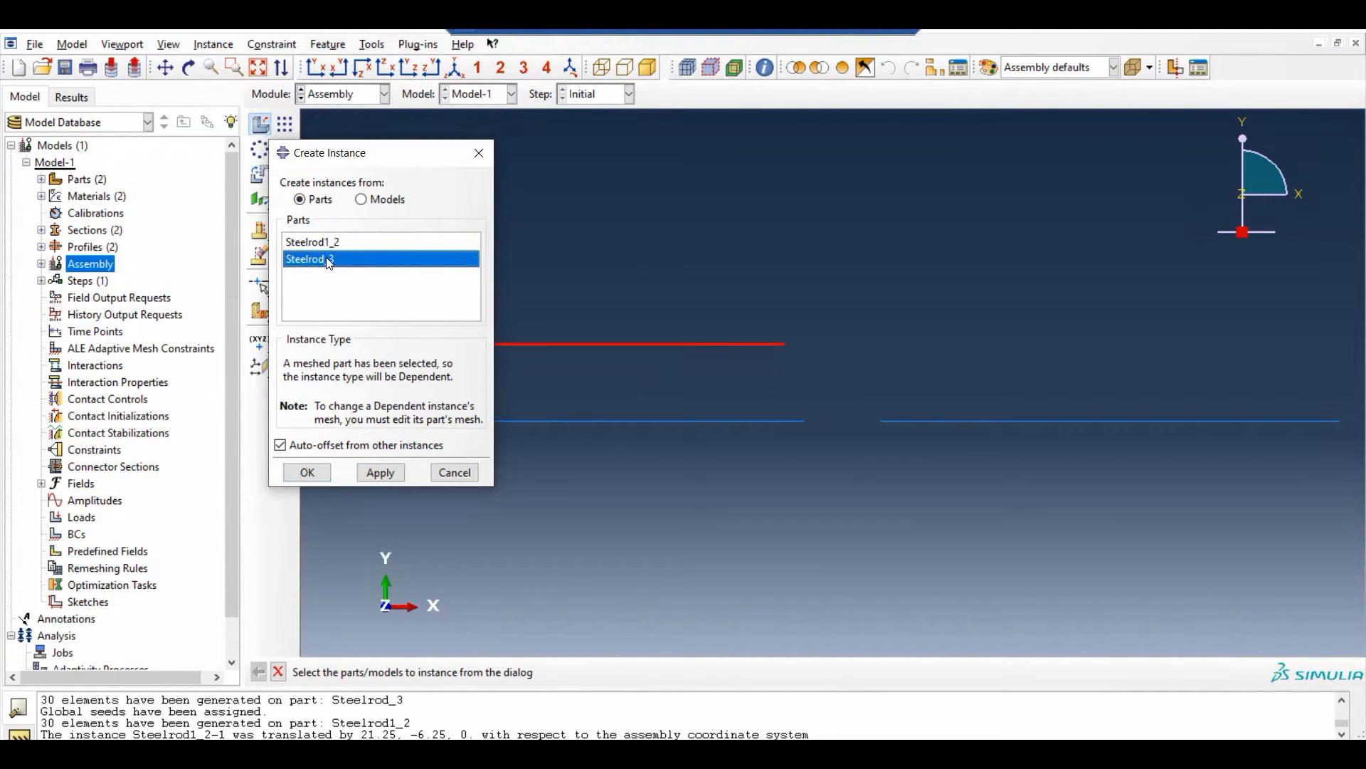
pyautogui.click(315, 473)
# Translate the Steelrod_3 instance so that its left endpoint meets the right endpoint of the second Steelrod1_2 instance
pyautogui.click(285, 149)
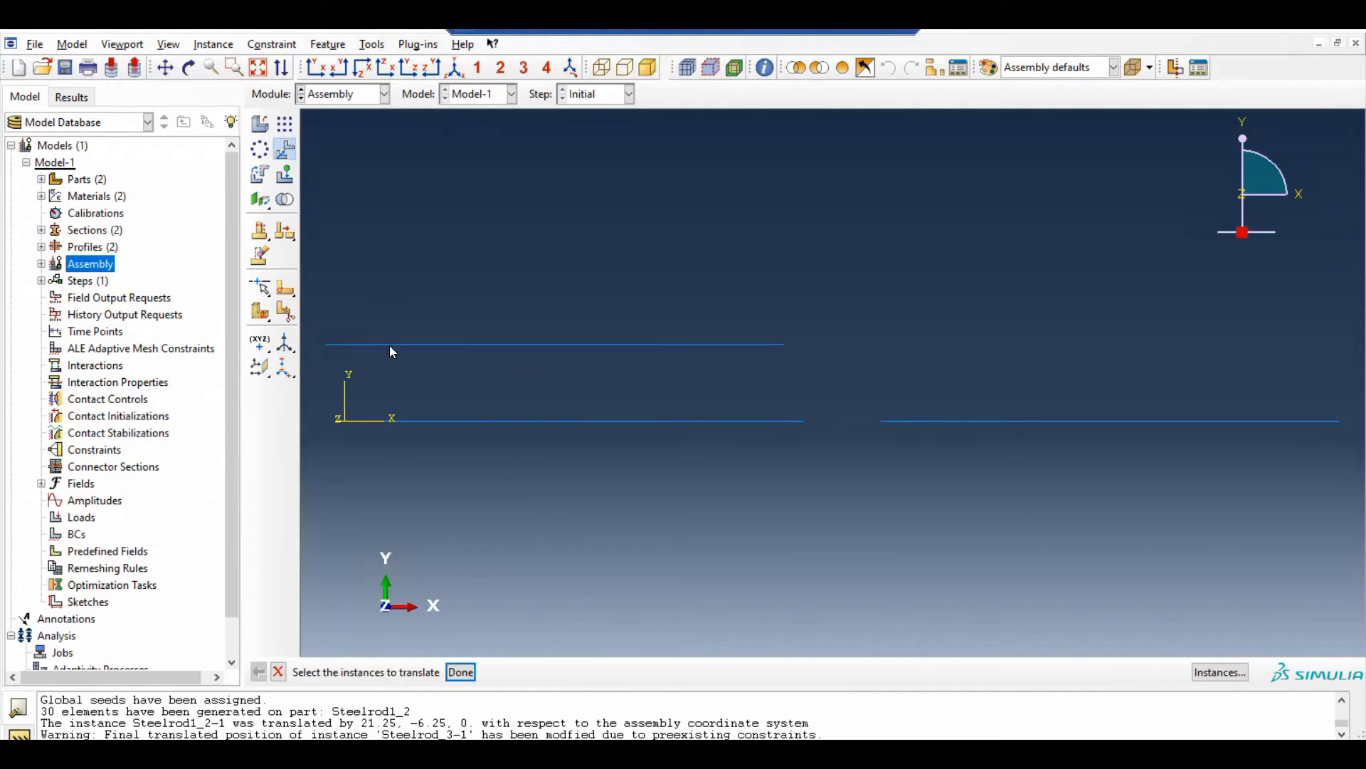
pyautogui.click(393, 344)
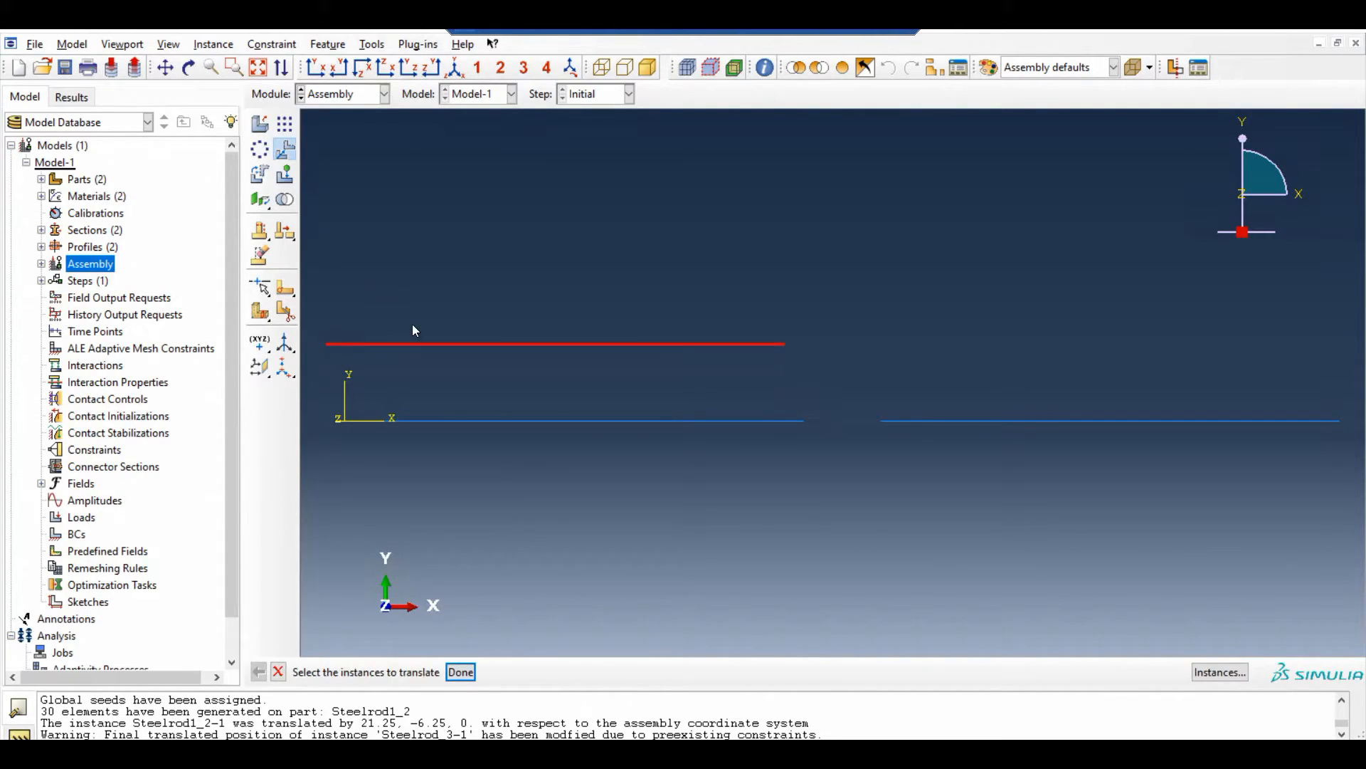
pyautogui.middleClick(438, 390)
pyautogui.click(327, 345)
pyautogui.scroll(-1, 341, 285)
pyautogui.scroll(-1, 341, 284)
pyautogui.click(989, 370)
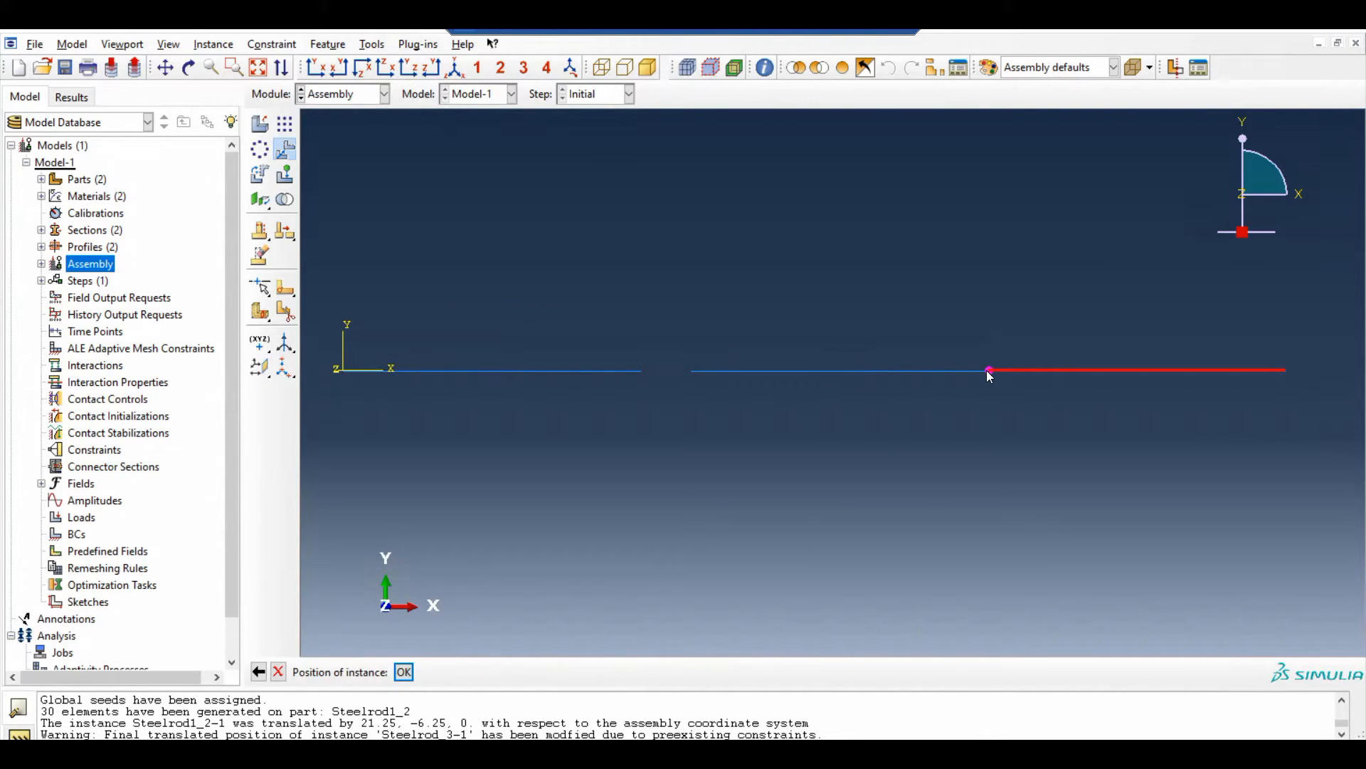
pyautogui.middleClick(988, 372)
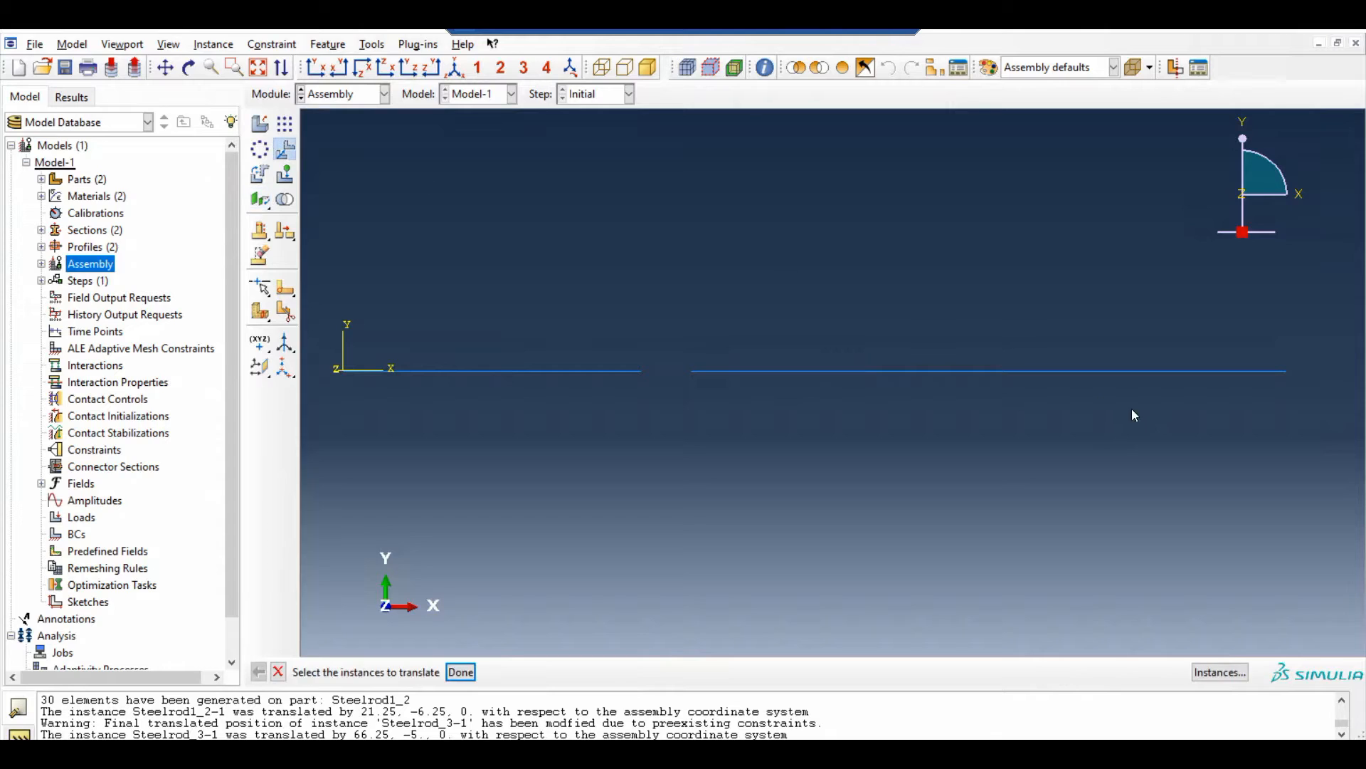
# Translate the Steelrod_3 instance along X using a vector from 0,0 to 5,0
pyautogui.click(1139, 371)
pyautogui.middleClick(963, 406)
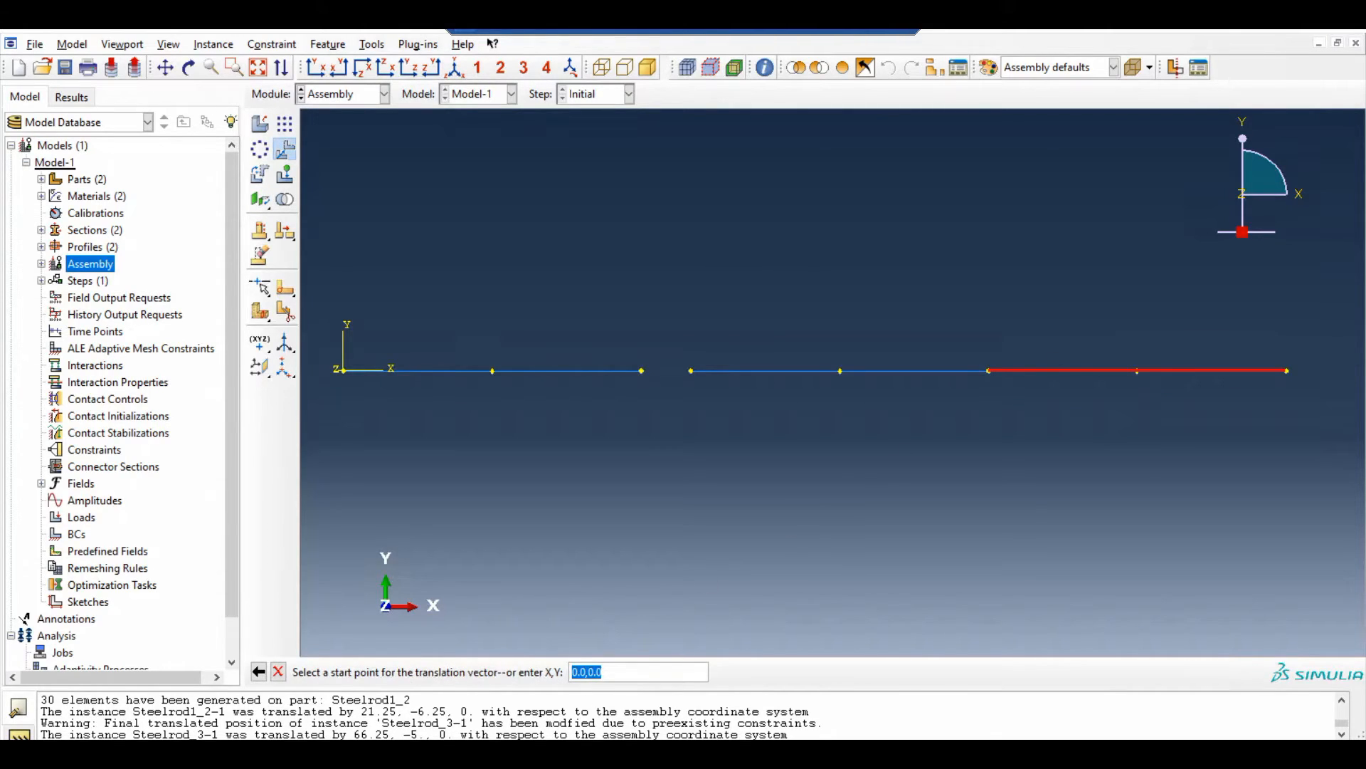
pyautogui.press('BackSpace')
pyautogui.write('0,0')
pyautogui.press('Return')
pyautogui.write('5')
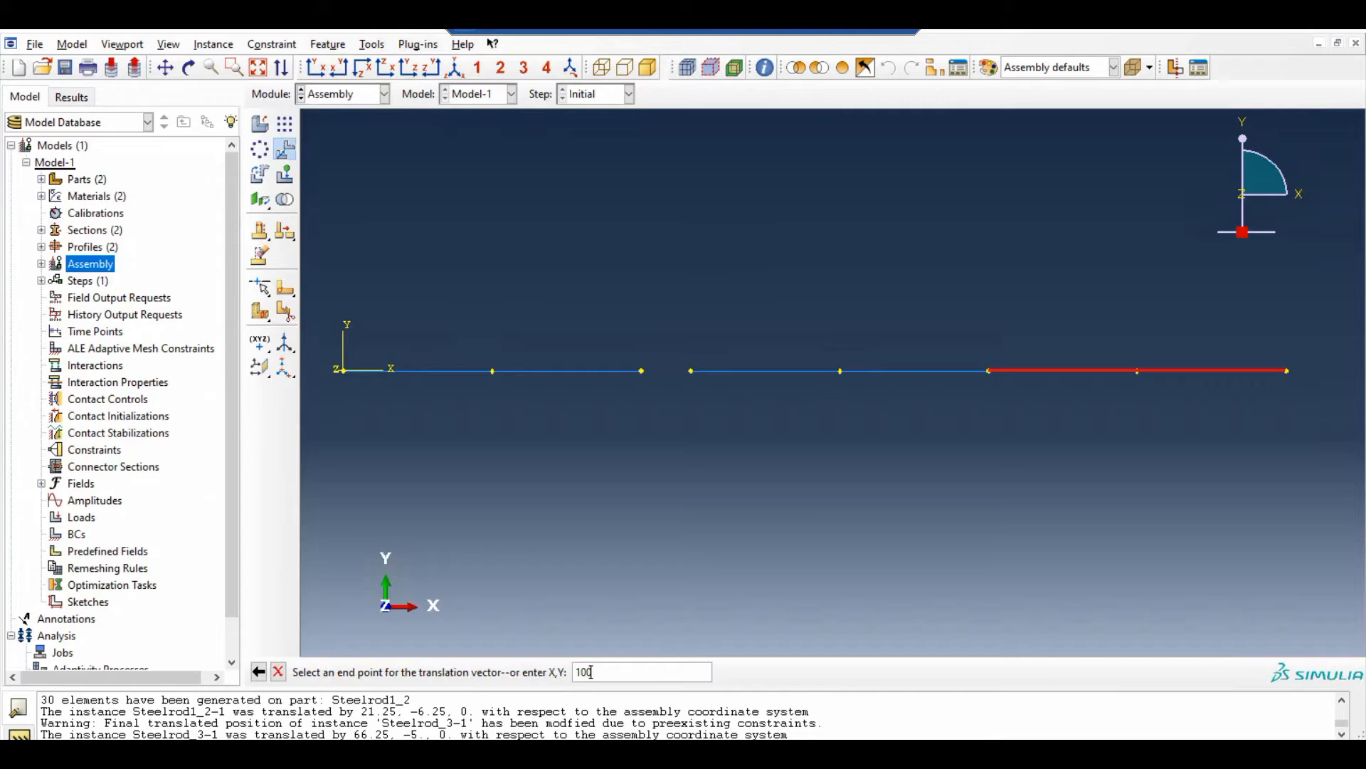
pyautogui.write(',0,0')
pyautogui.press('Return')
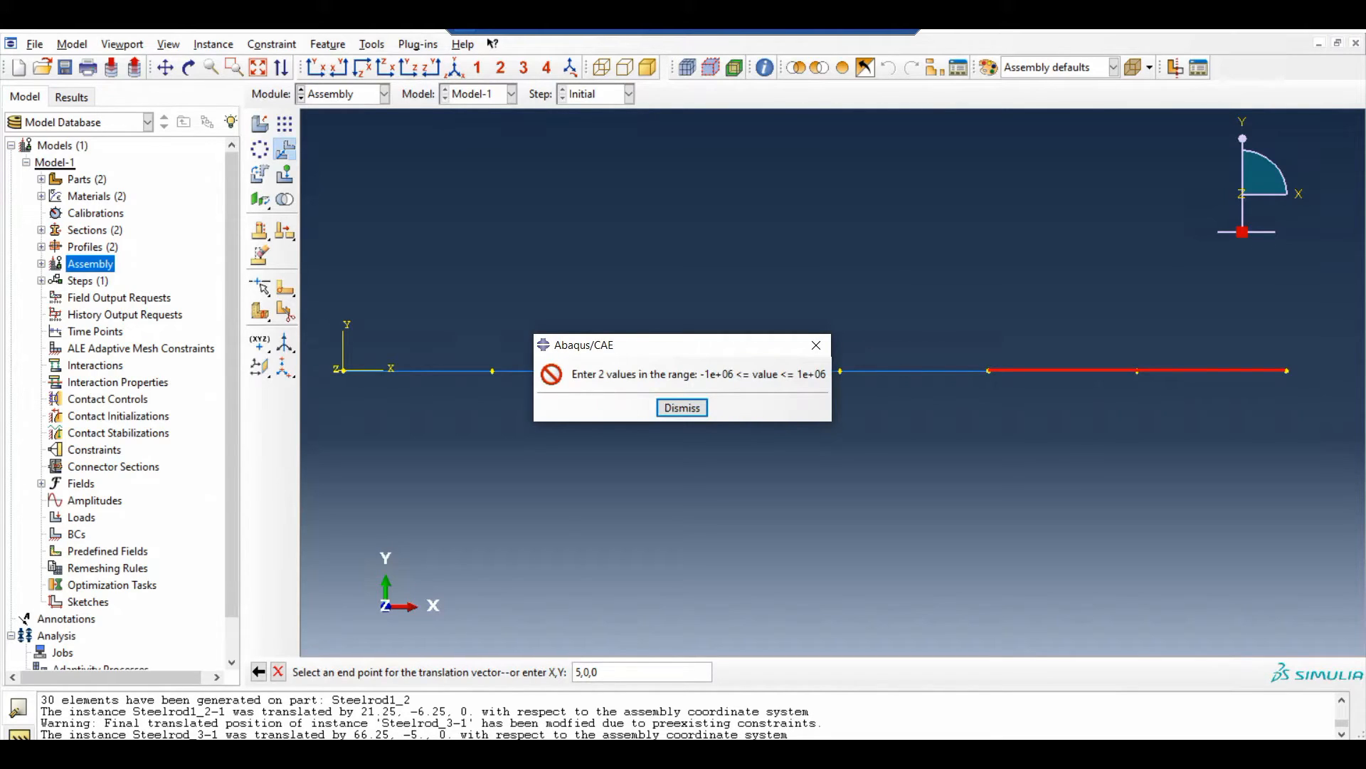
pyautogui.click(681, 407)
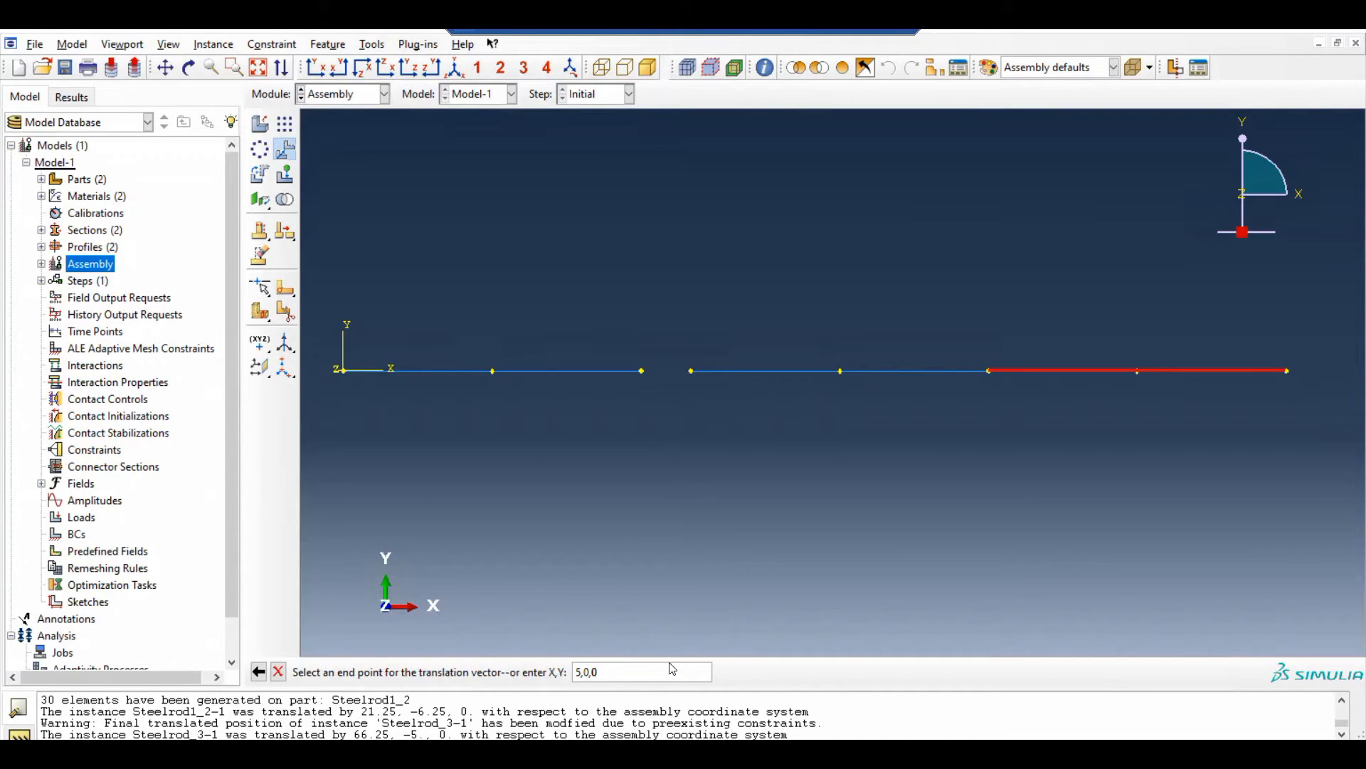
pyautogui.press('BackSpace')
pyautogui.press('BackSpace')
pyautogui.press('Return')
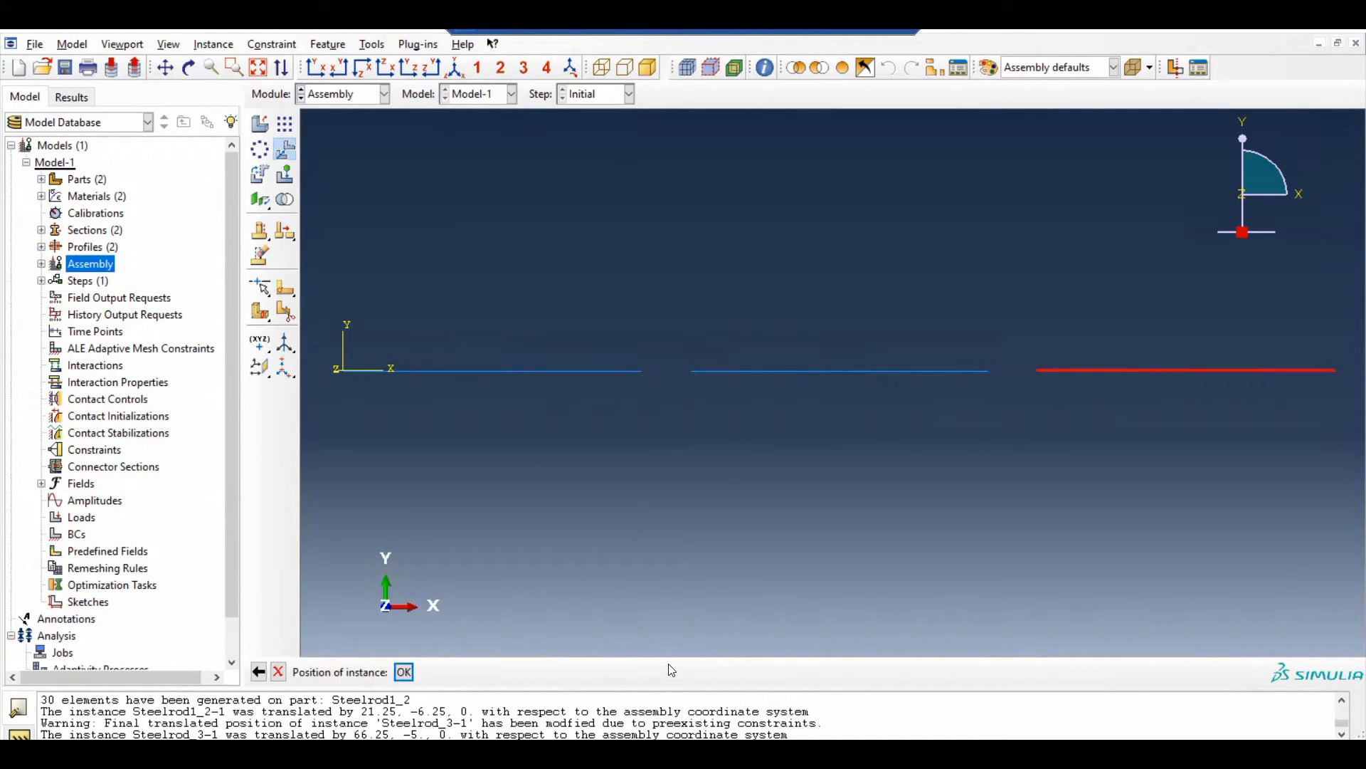
pyautogui.click(403, 671)
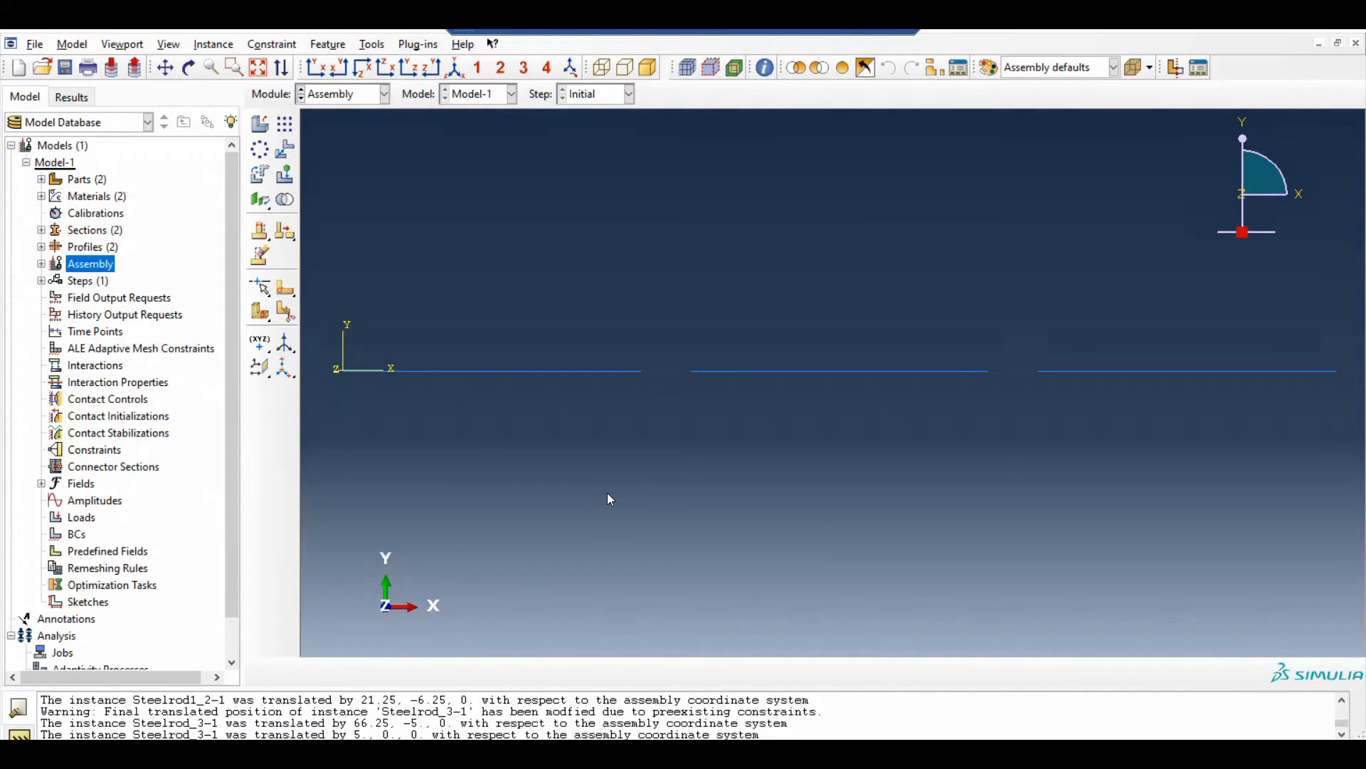
# Translate the middle rod instance so that its left endpoint meets the right endpoint of the first rod
pyautogui.scroll(-1, 578, 476)
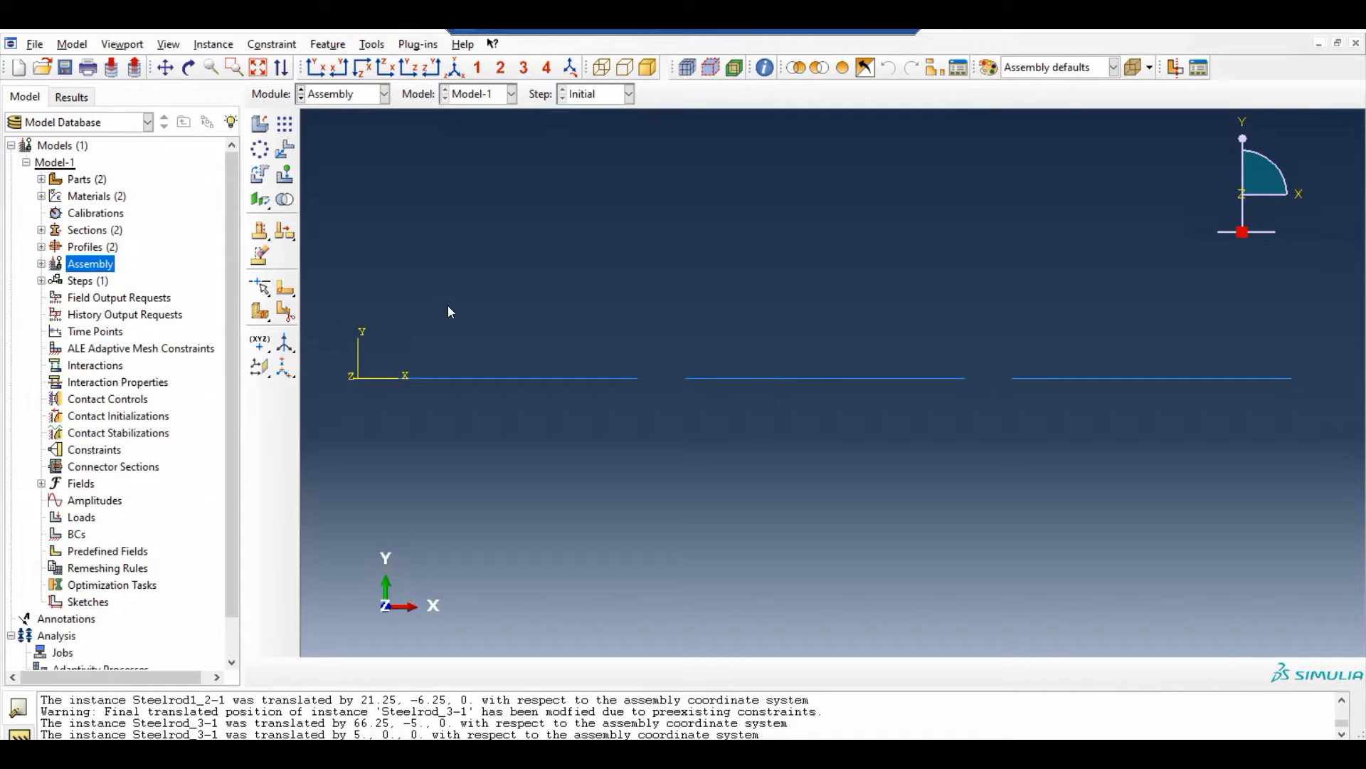
pyautogui.click(285, 149)
pyautogui.click(738, 366)
pyautogui.click(461, 672)
pyautogui.click(687, 379)
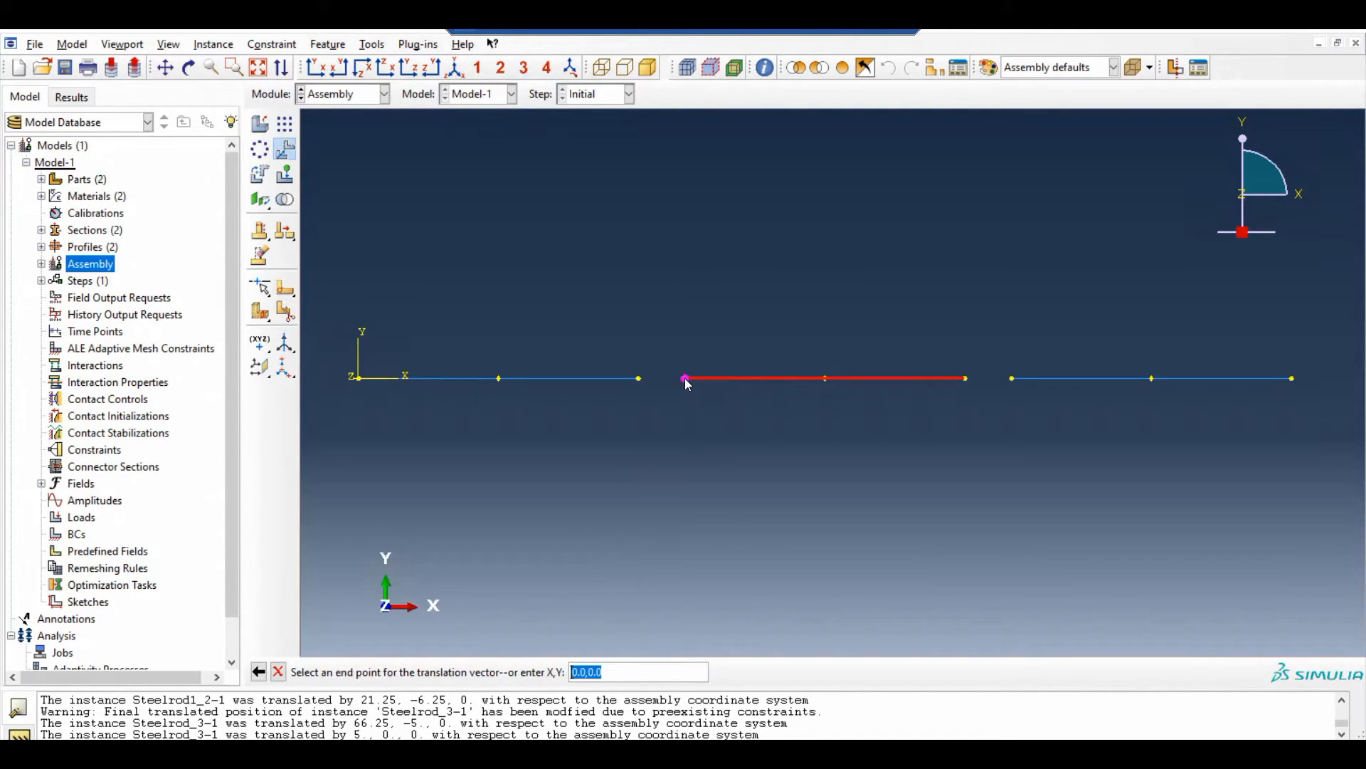
pyautogui.click(638, 379)
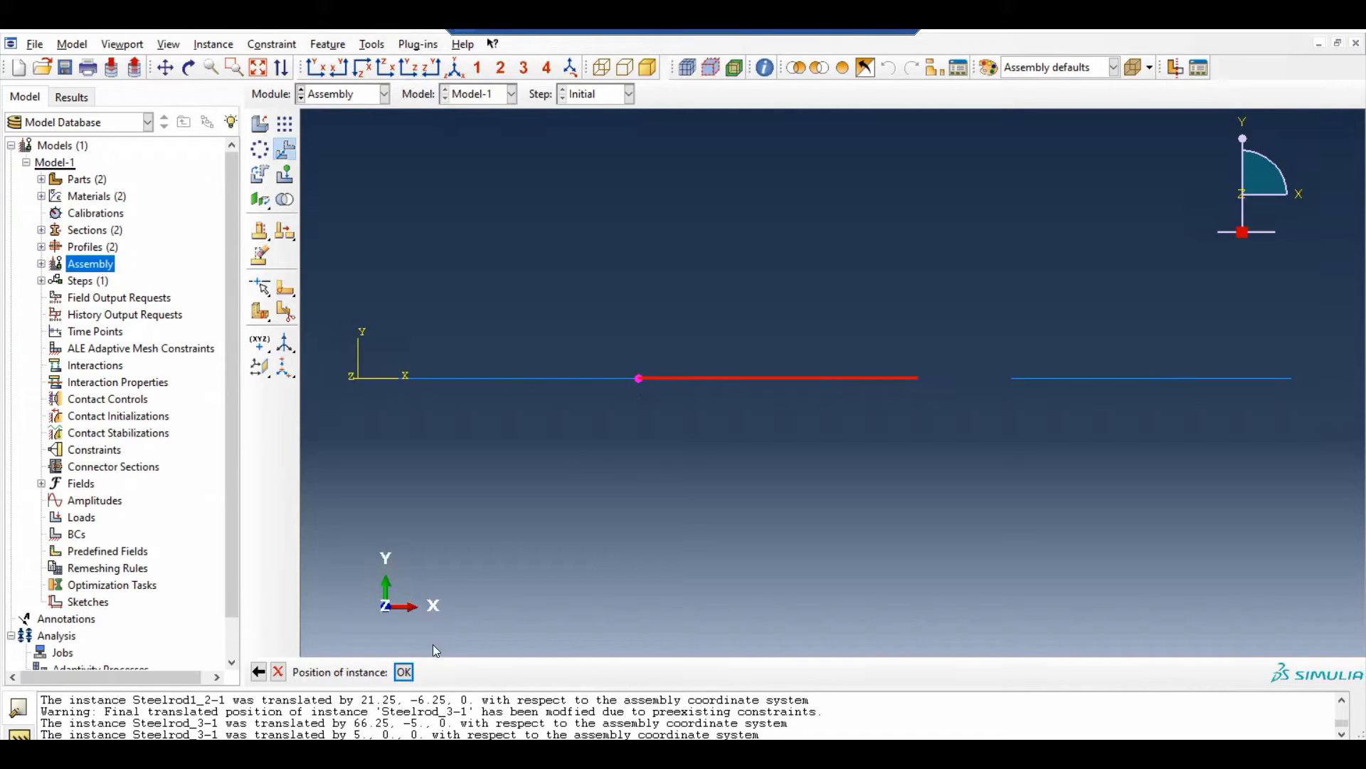
pyautogui.click(403, 672)
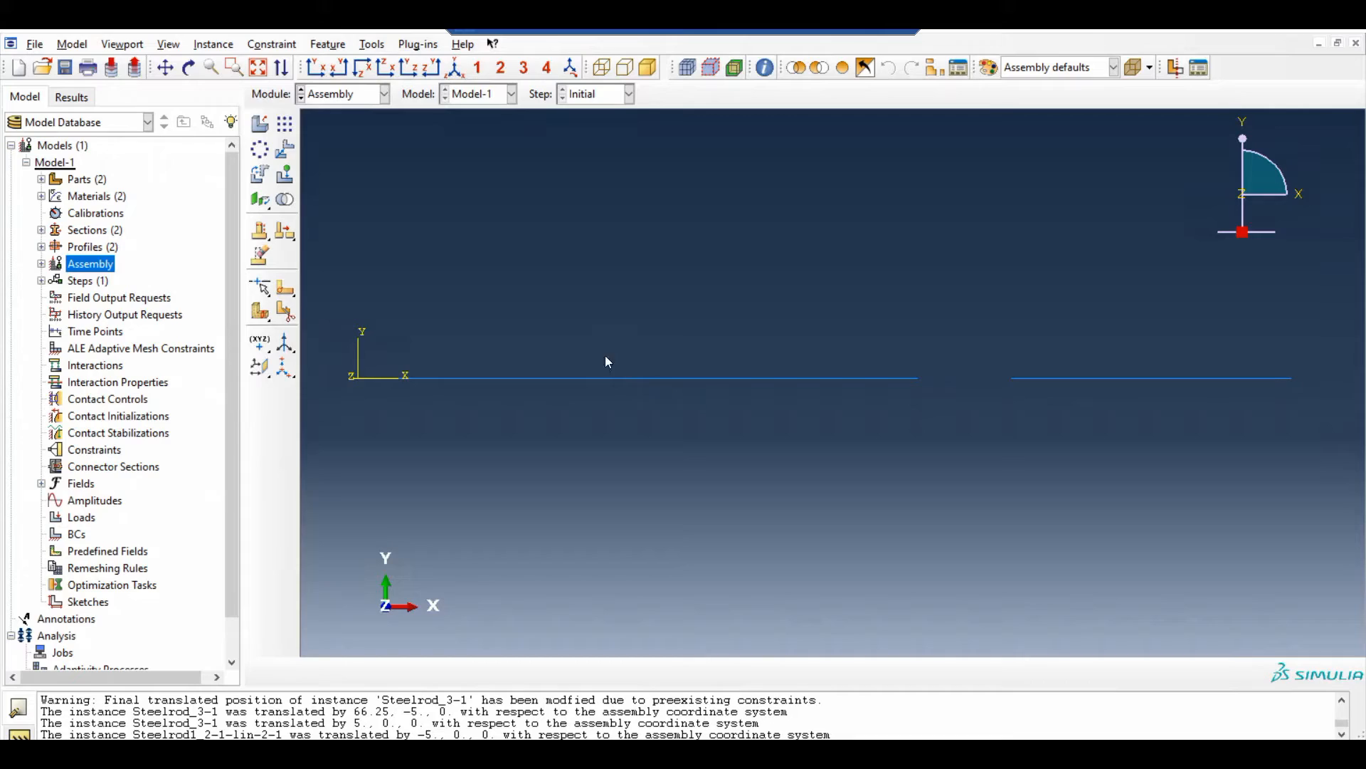
# Translate the middle rod instance back along X using a vector from the origin to 5,0
pyautogui.click(286, 149)
pyautogui.moveTo(841, 451); pyautogui.dragTo(789, 334)
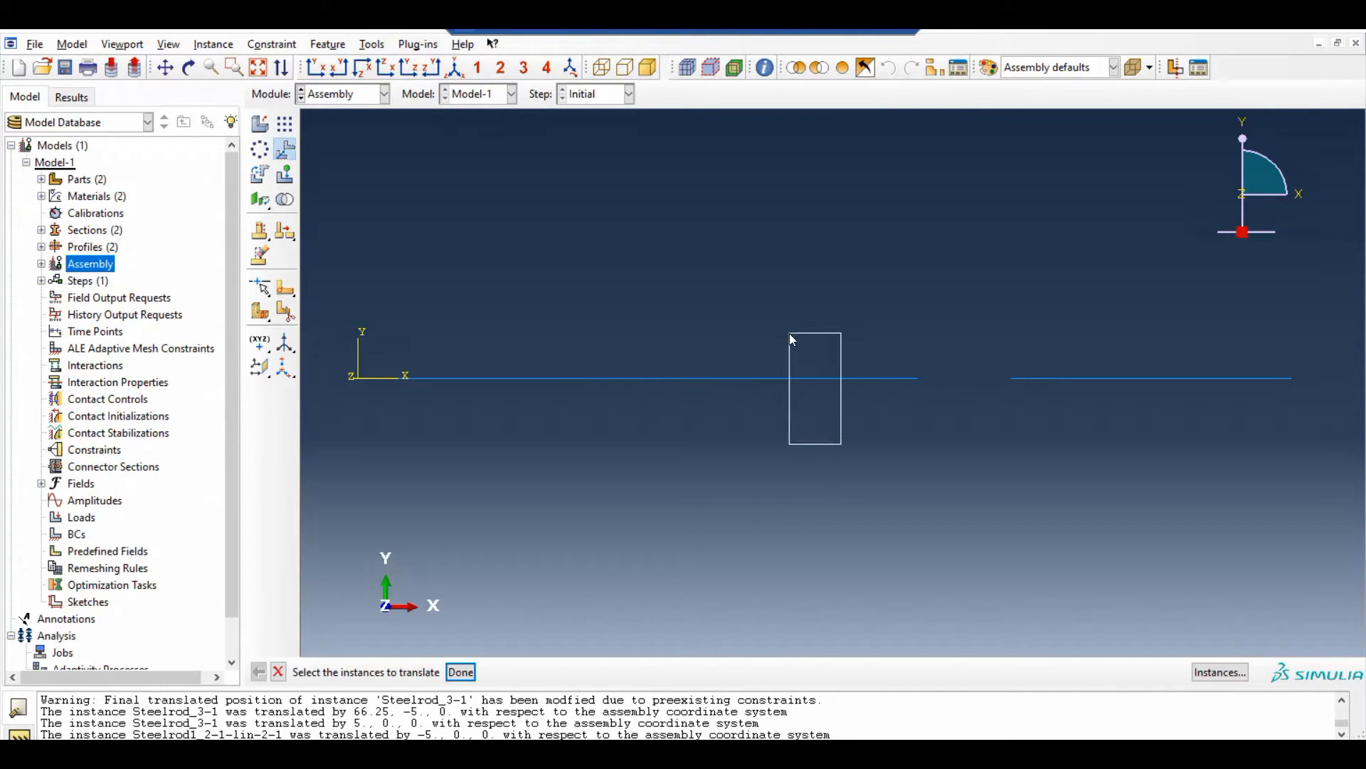
pyautogui.click(461, 672)
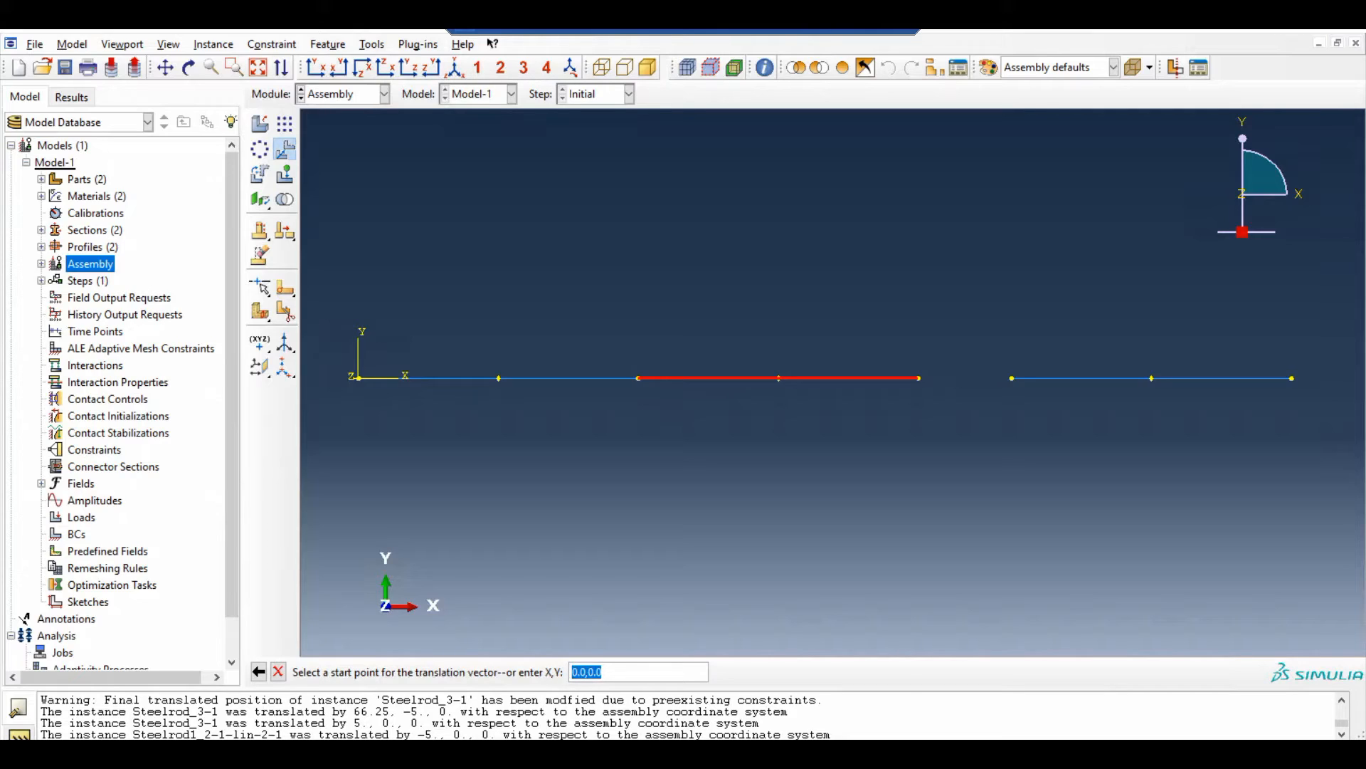
pyautogui.press('Return')
pyautogui.write('5')
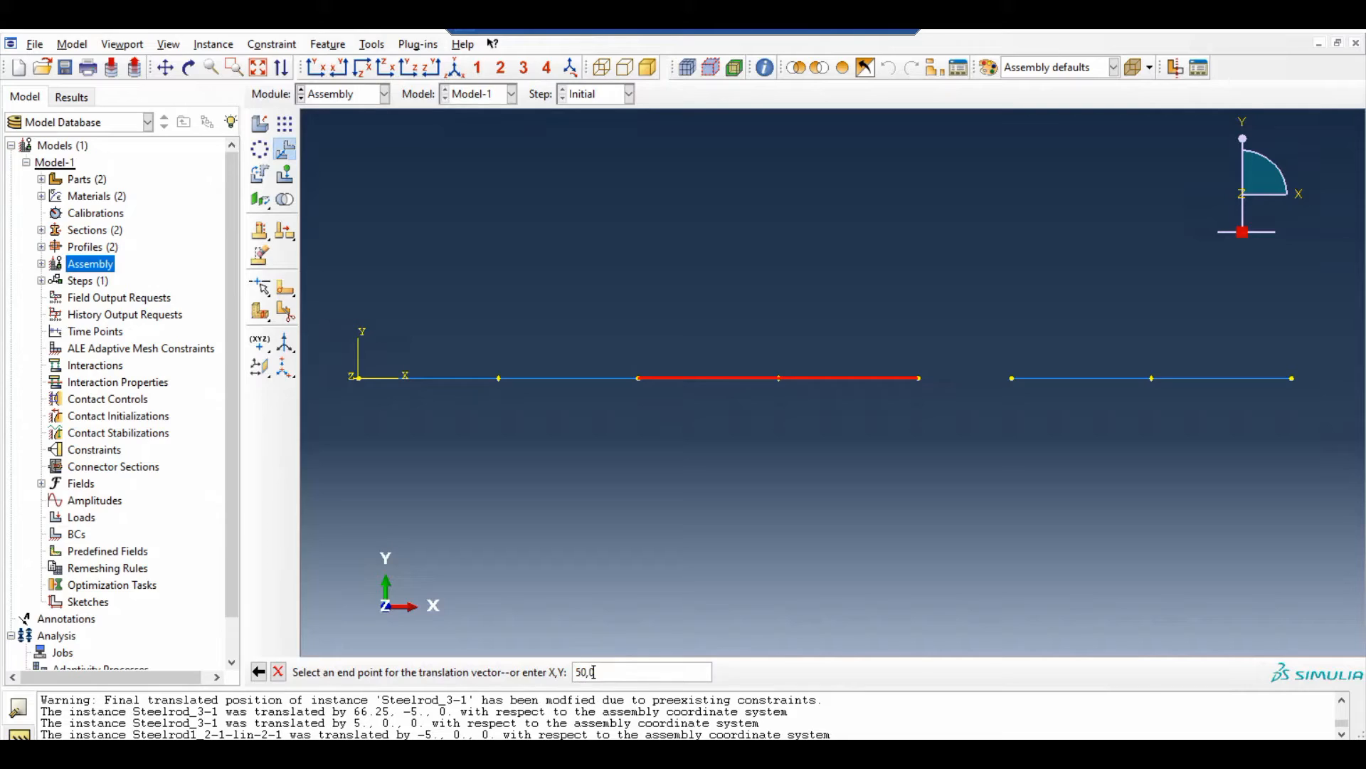
pyautogui.write(',0')
pyautogui.press('Return')
pyautogui.press('Return')
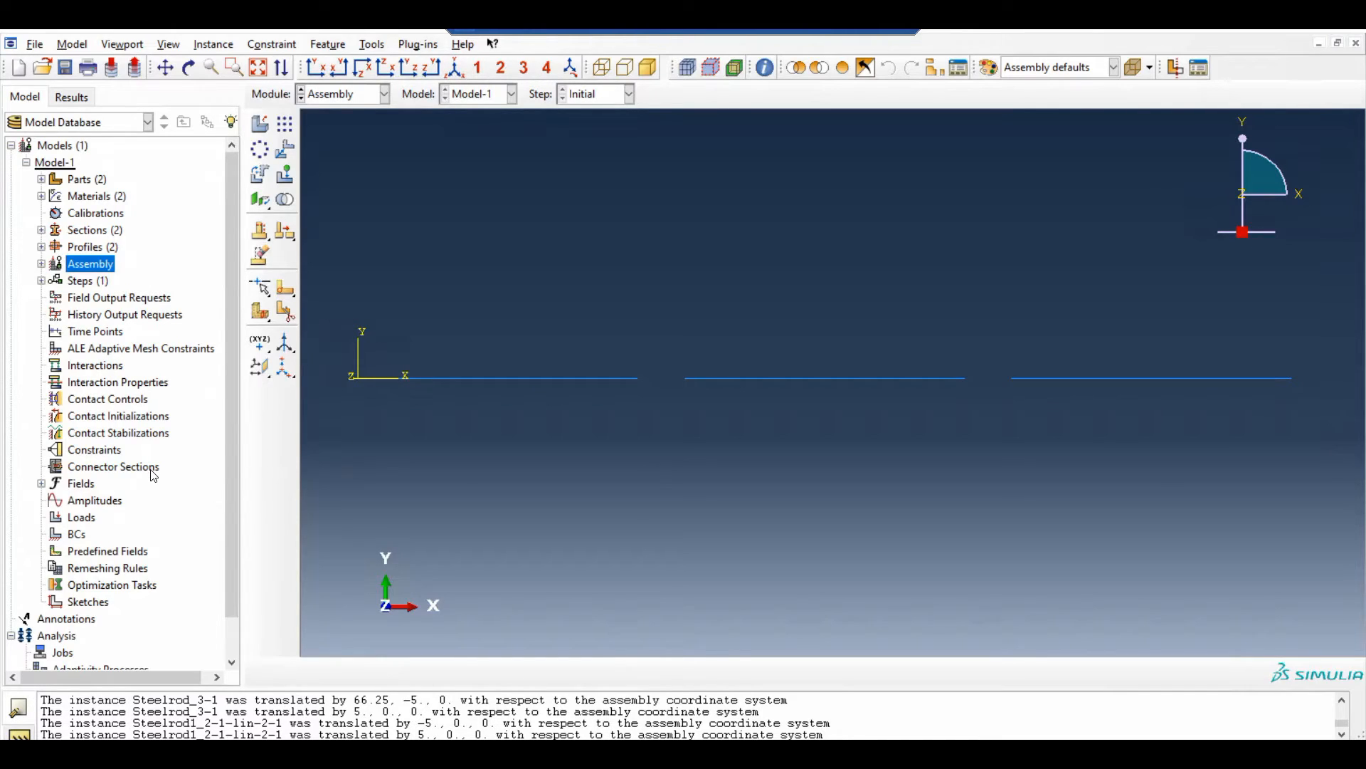
# Start a new connector section named Beam with the Assembled/Complex category and Beam connection type
pyautogui.doubleClick(114, 467)
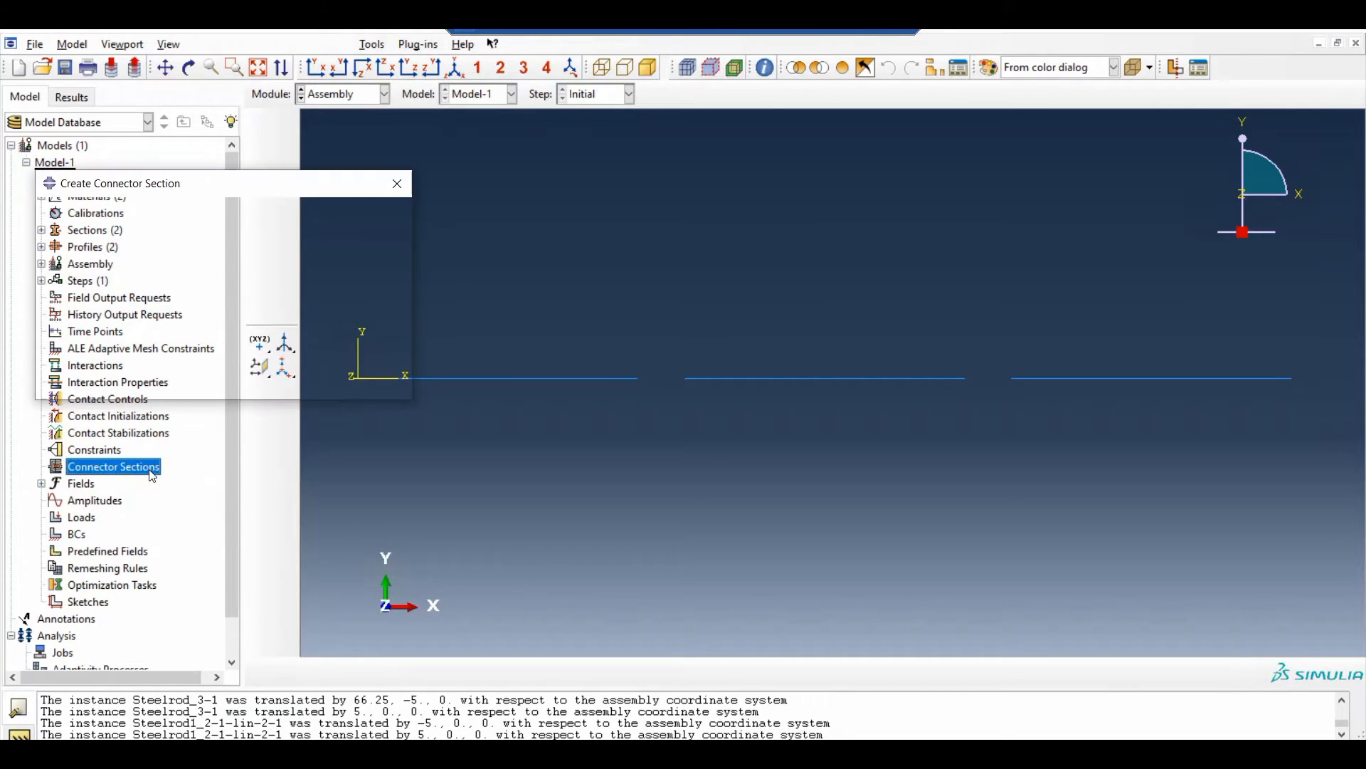
pyautogui.moveTo(296, 196); pyautogui.dragTo(394, 241)
pyautogui.write('Beam')
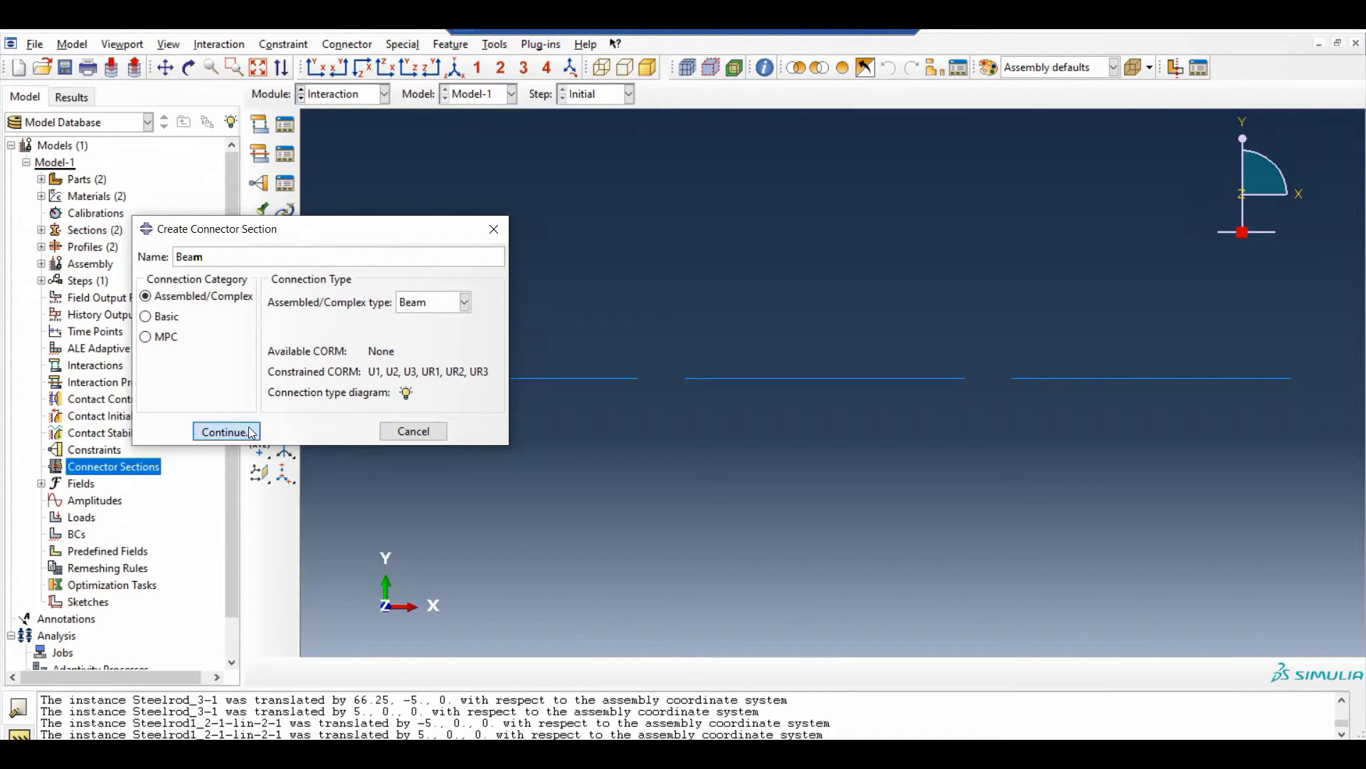
# Look at the connection type diagrams for the Beam and Hinge assembled types
pyautogui.click(407, 393)
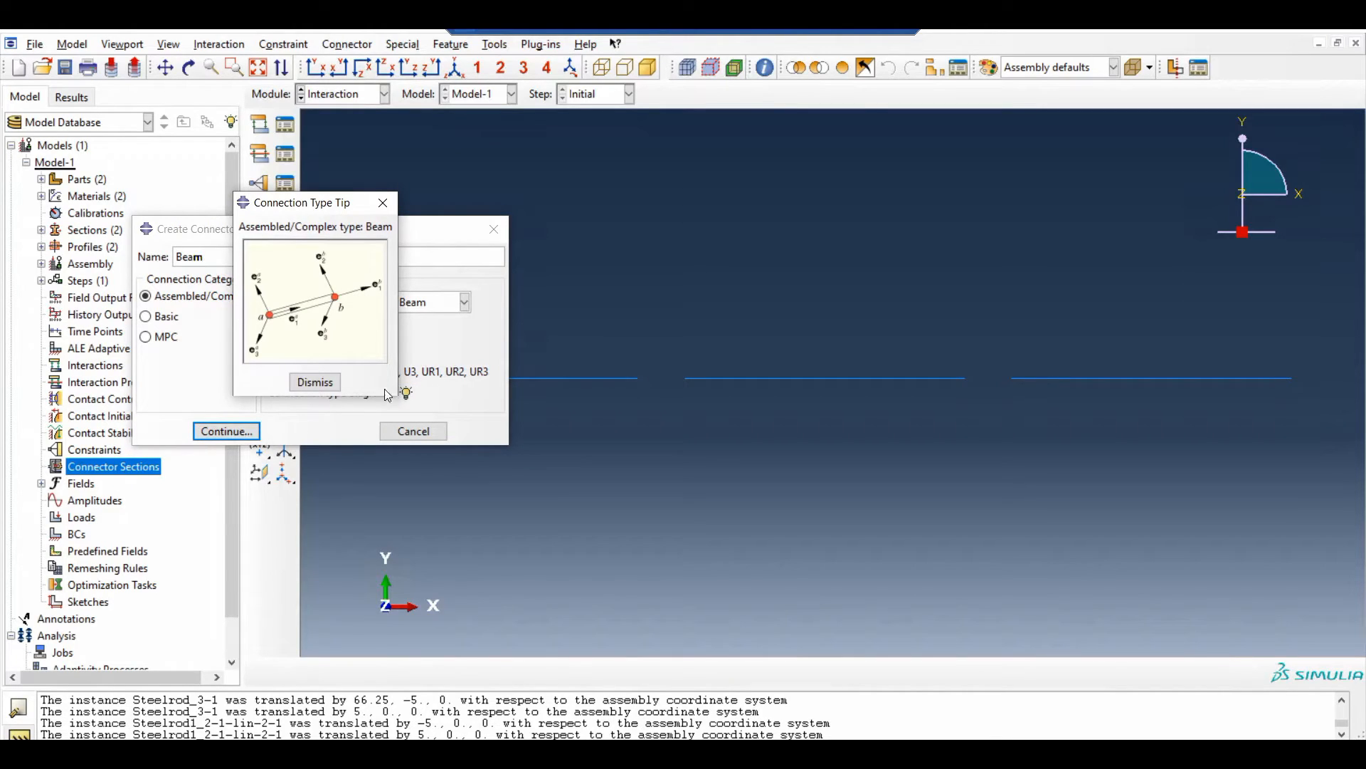
pyautogui.click(390, 208)
pyautogui.click(429, 304)
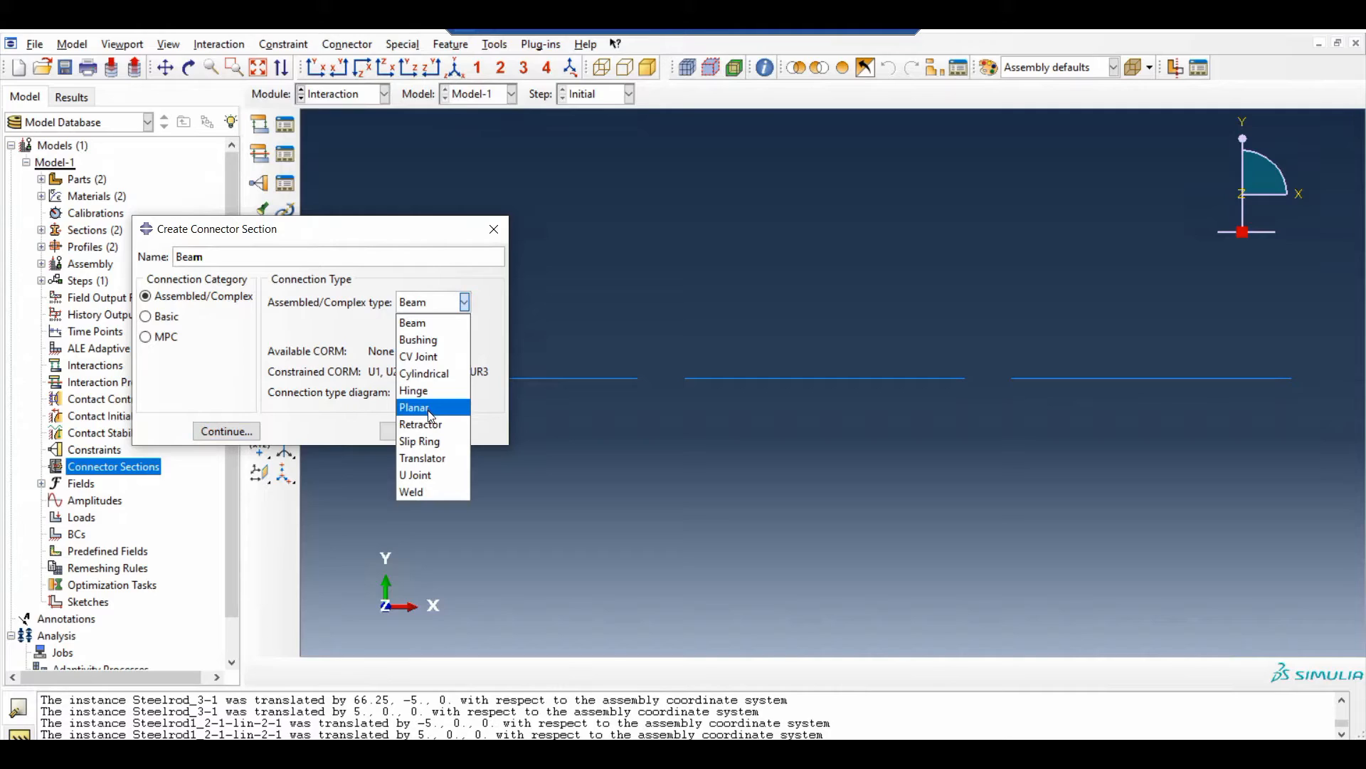
pyautogui.click(433, 392)
pyautogui.click(406, 392)
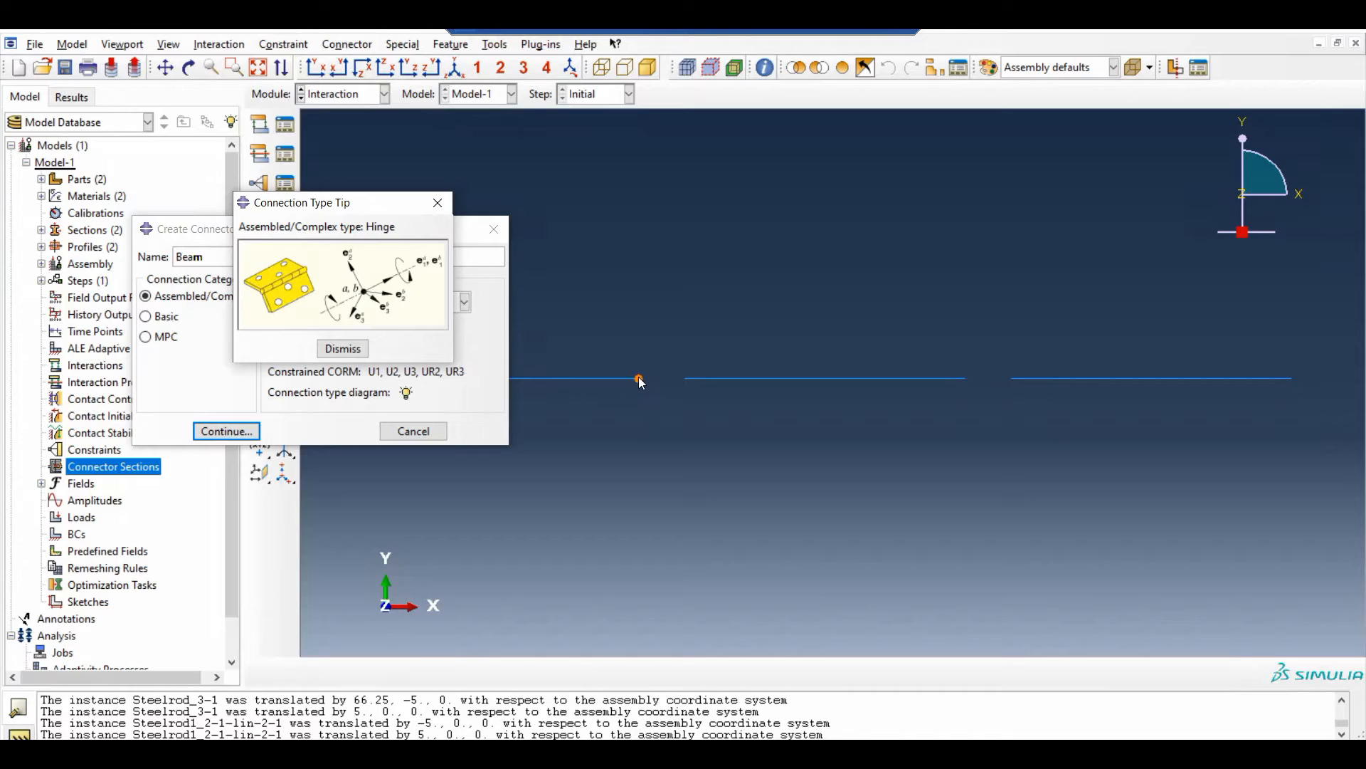
pyautogui.click(343, 348)
# Set the assembled connection type back to Beam and create the connector section without any behavior options
pyautogui.click(447, 311)
pyautogui.click(436, 320)
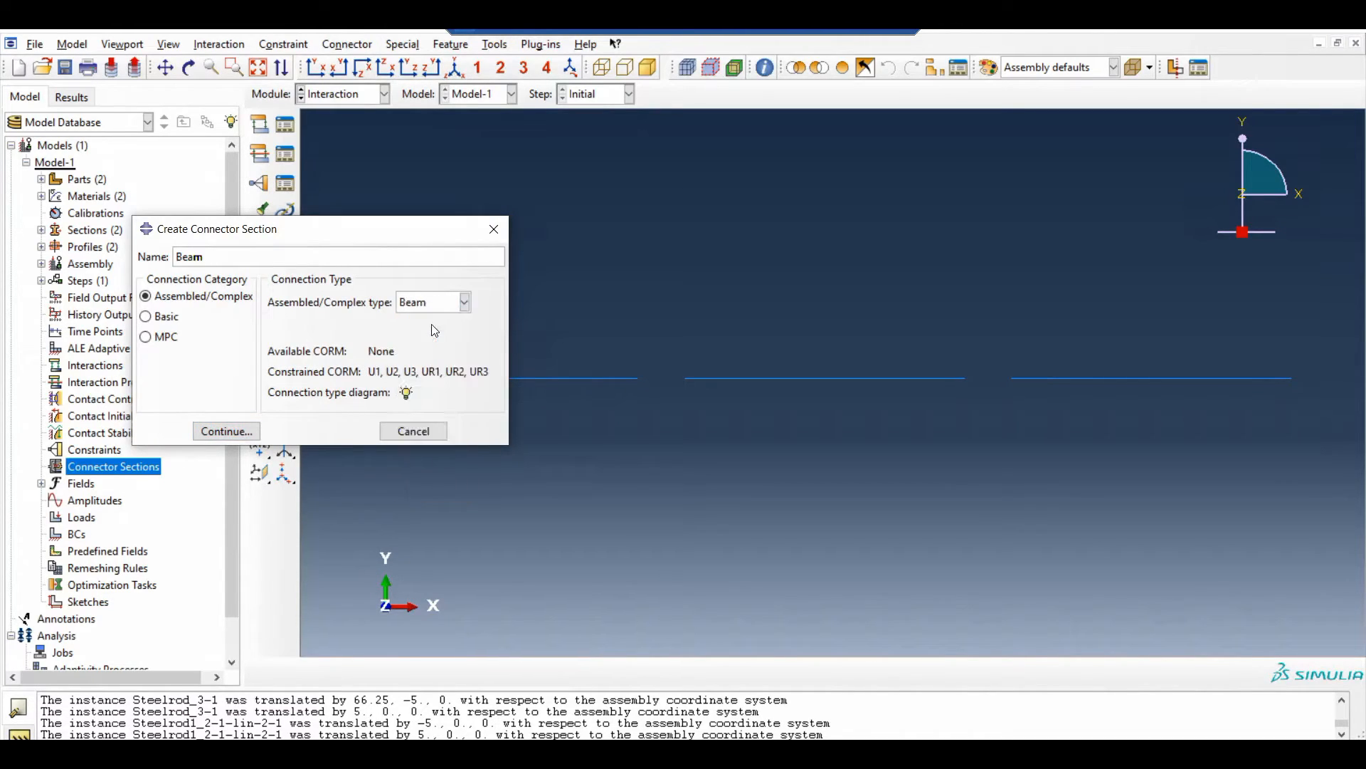
pyautogui.click(226, 431)
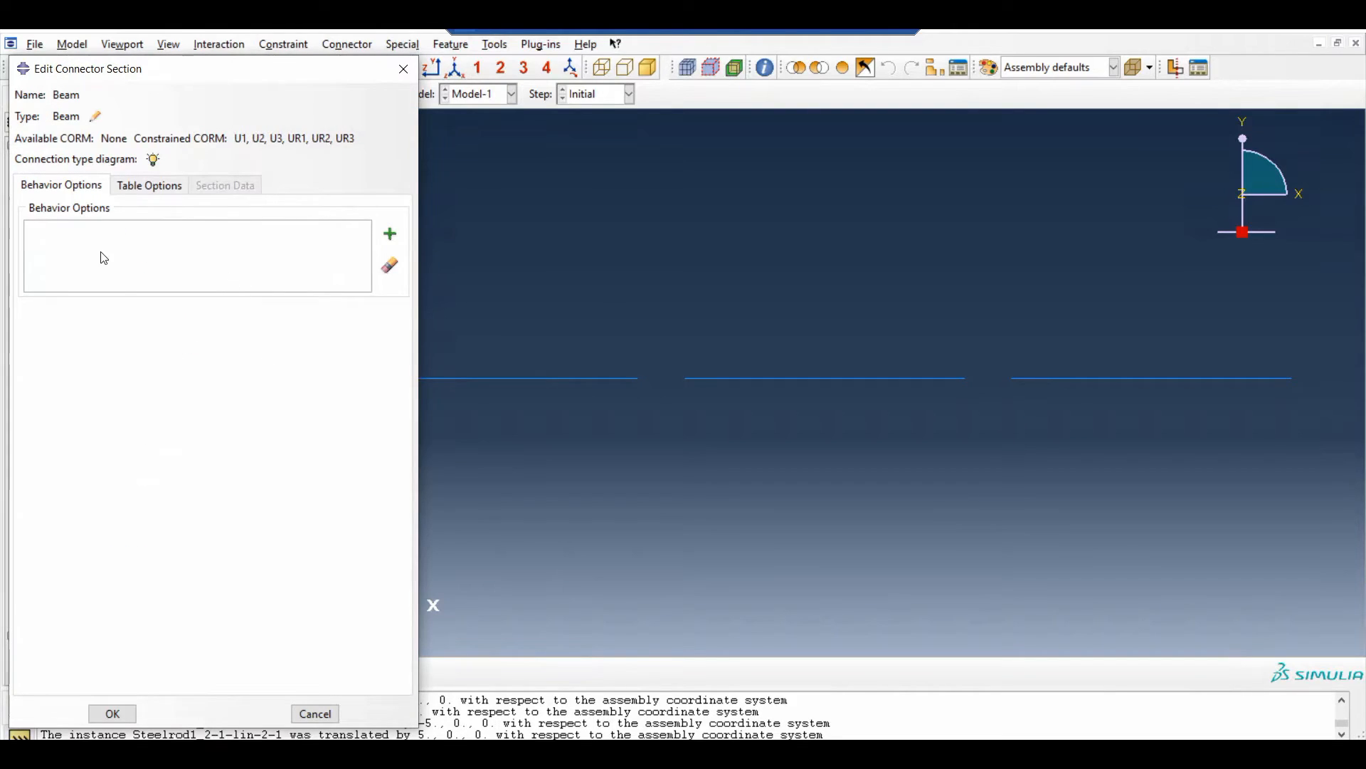
pyautogui.click(125, 717)
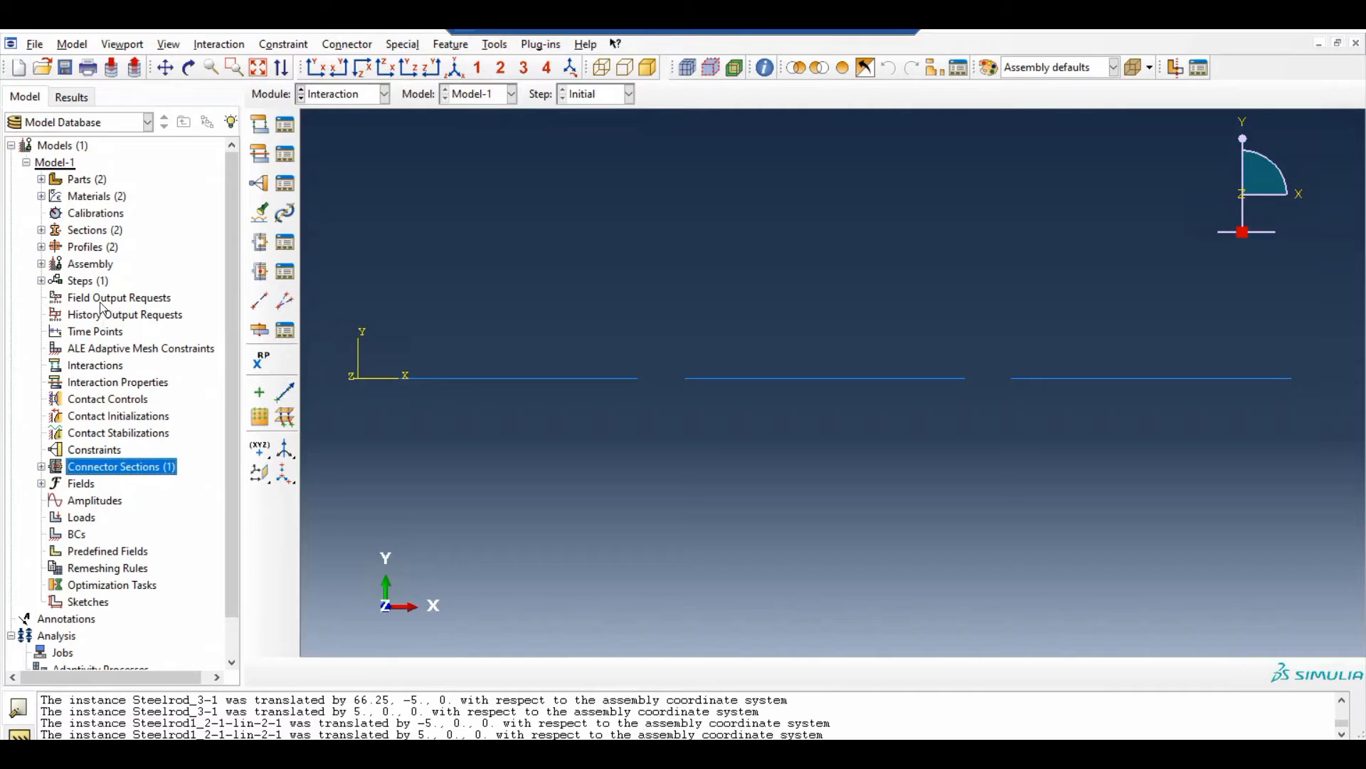
# Create a wire feature with disjoint wires bridging both gaps between the facing rod endpoints, including a set of wires
pyautogui.click(261, 302)
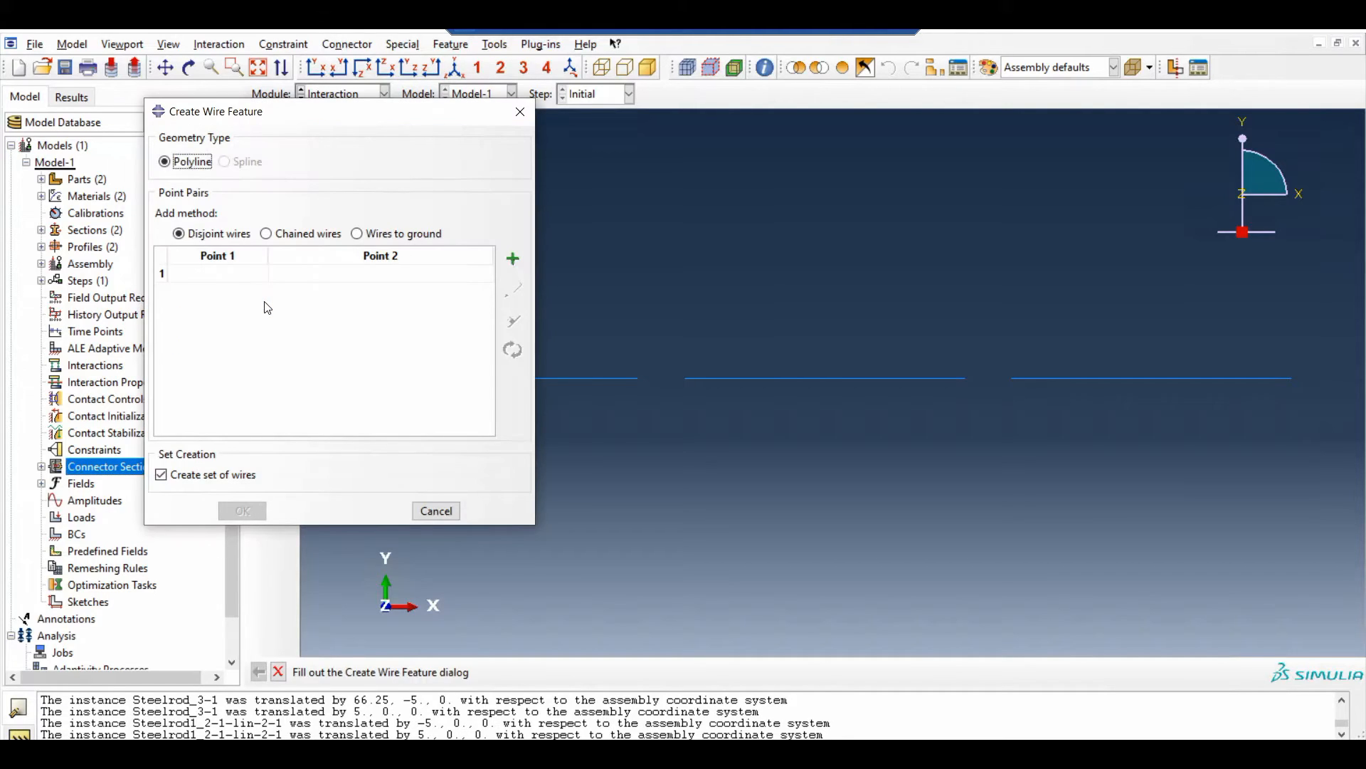
pyautogui.moveTo(286, 114); pyautogui.dragTo(162, 95)
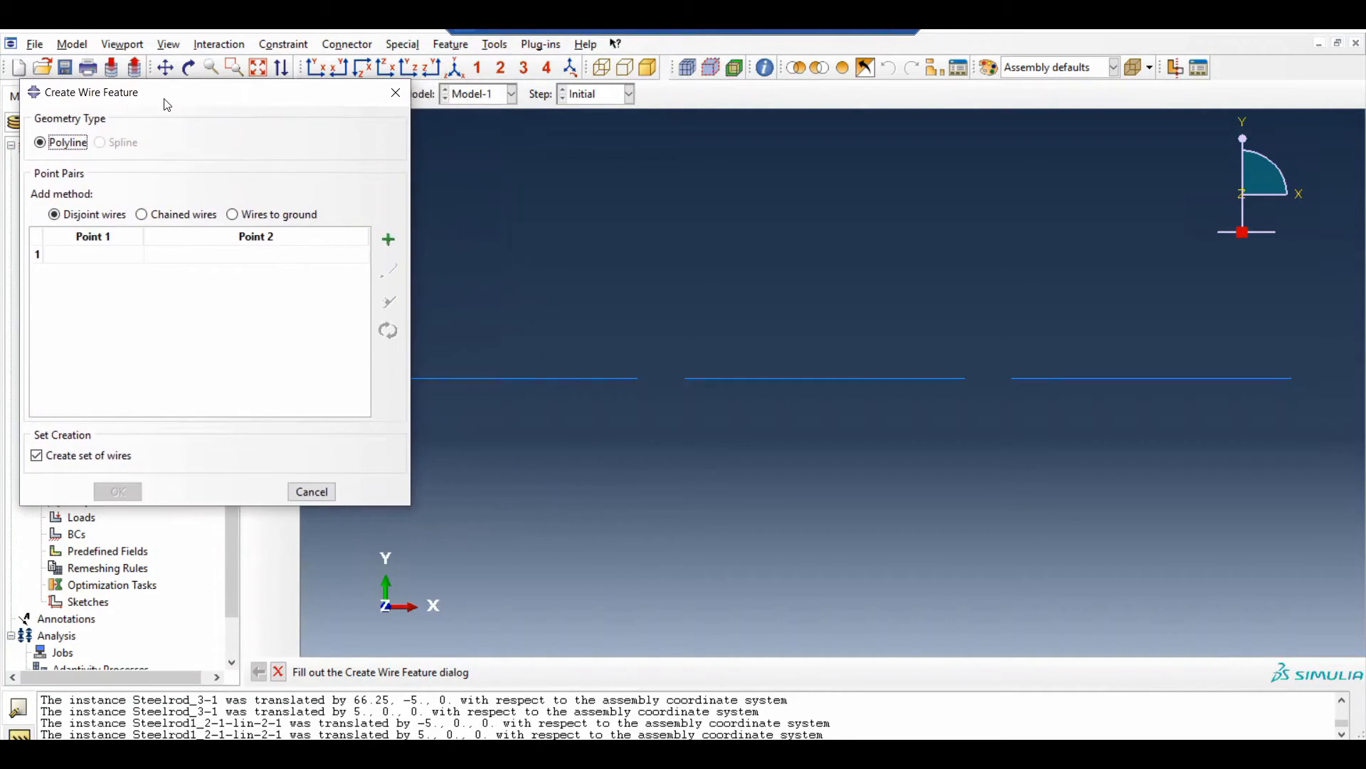
pyautogui.click(389, 241)
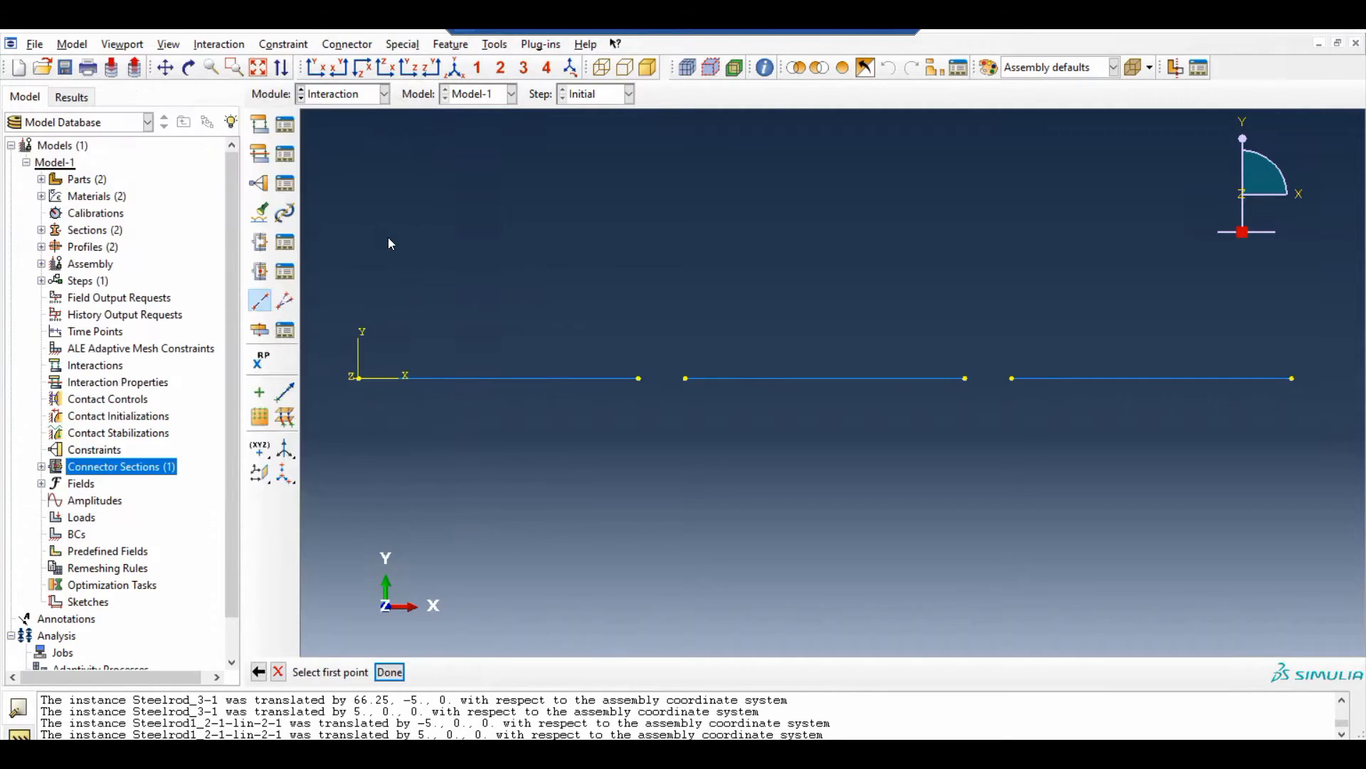
pyautogui.click(639, 379)
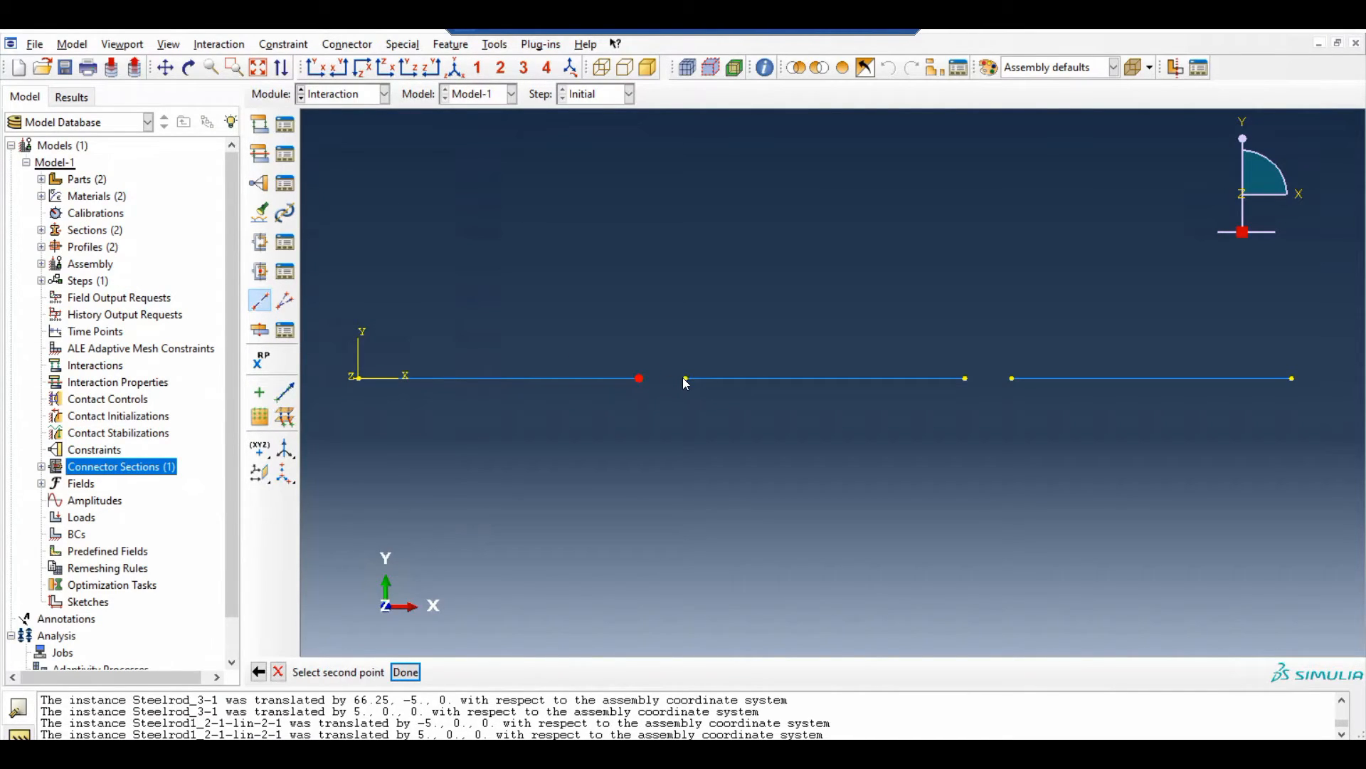
pyautogui.click(685, 379)
pyautogui.click(965, 379)
pyautogui.click(1013, 379)
pyautogui.click(390, 673)
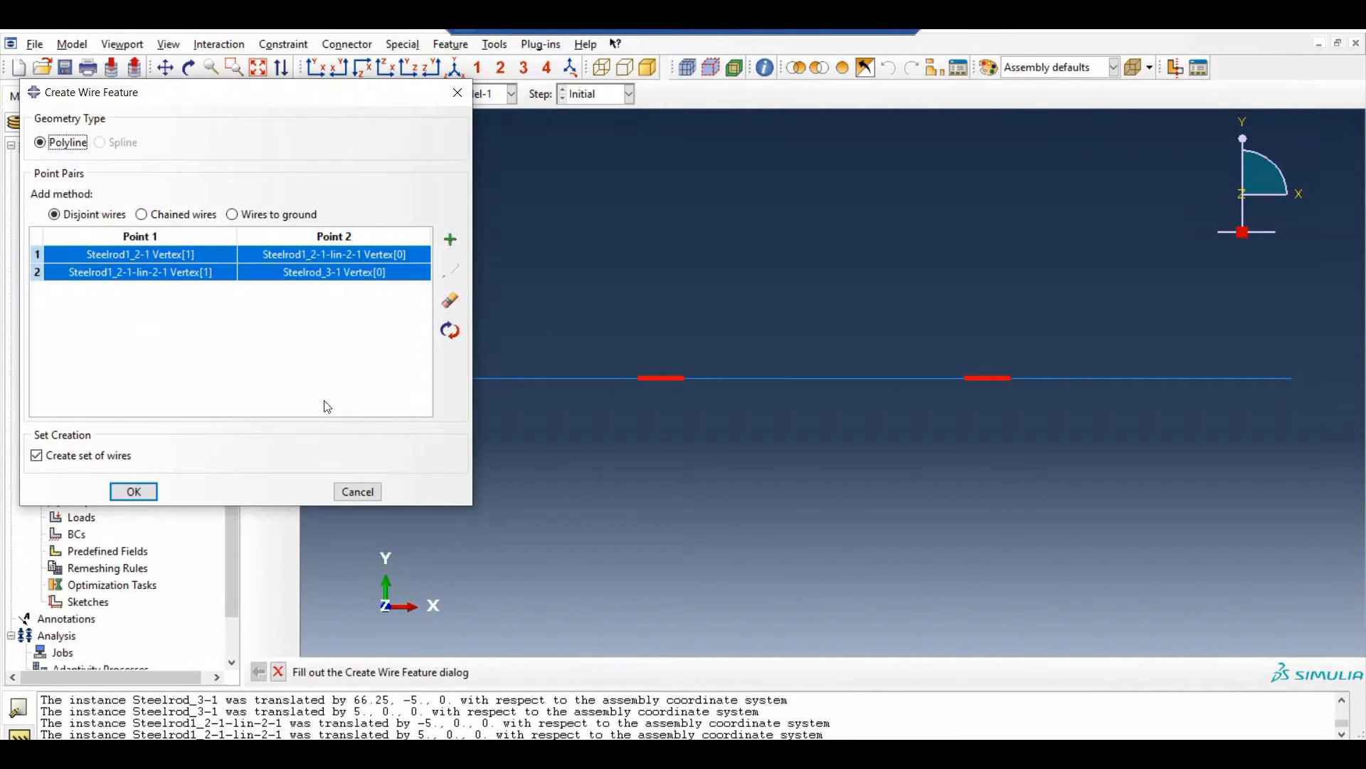
pyautogui.click(140, 491)
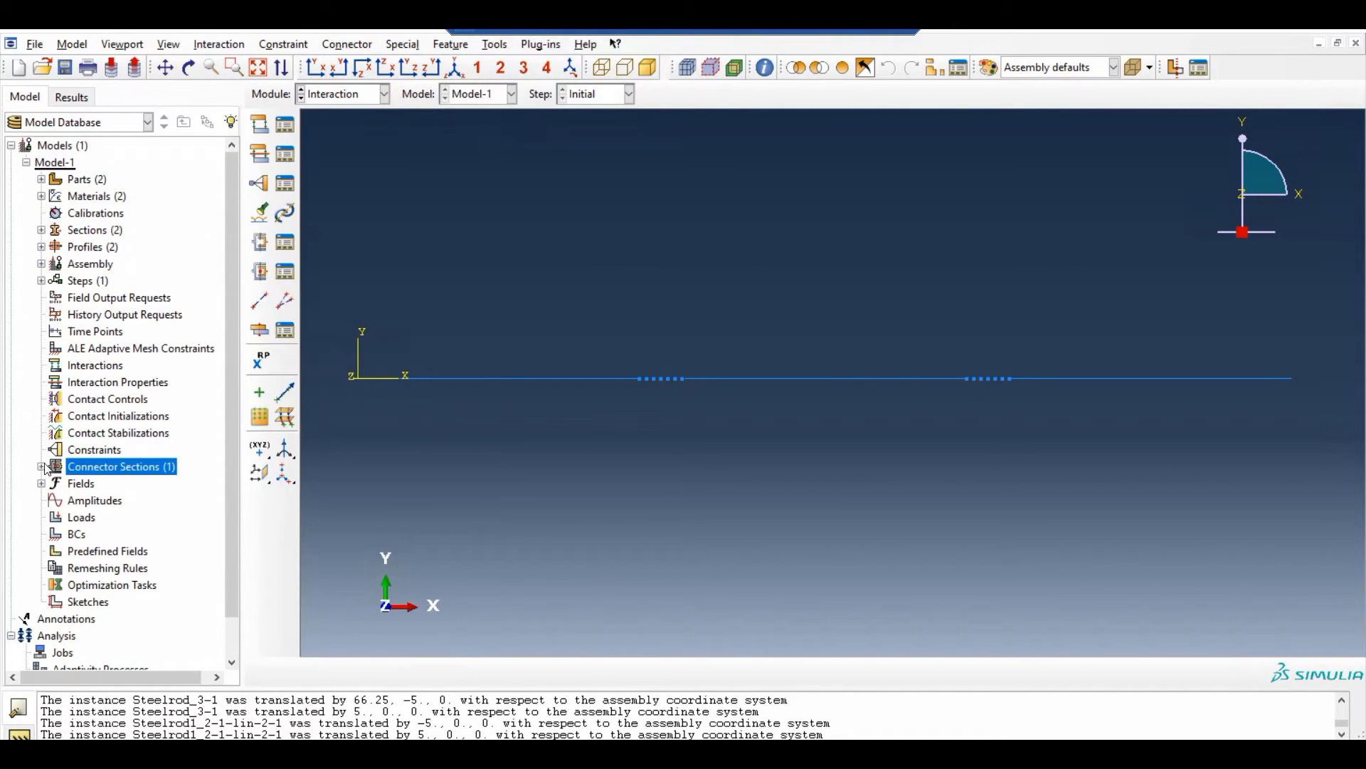
# Start a connector assignment and select both gap wires as its region, saved as Set-2
pyautogui.click(42, 264)
pyautogui.click(41, 264)
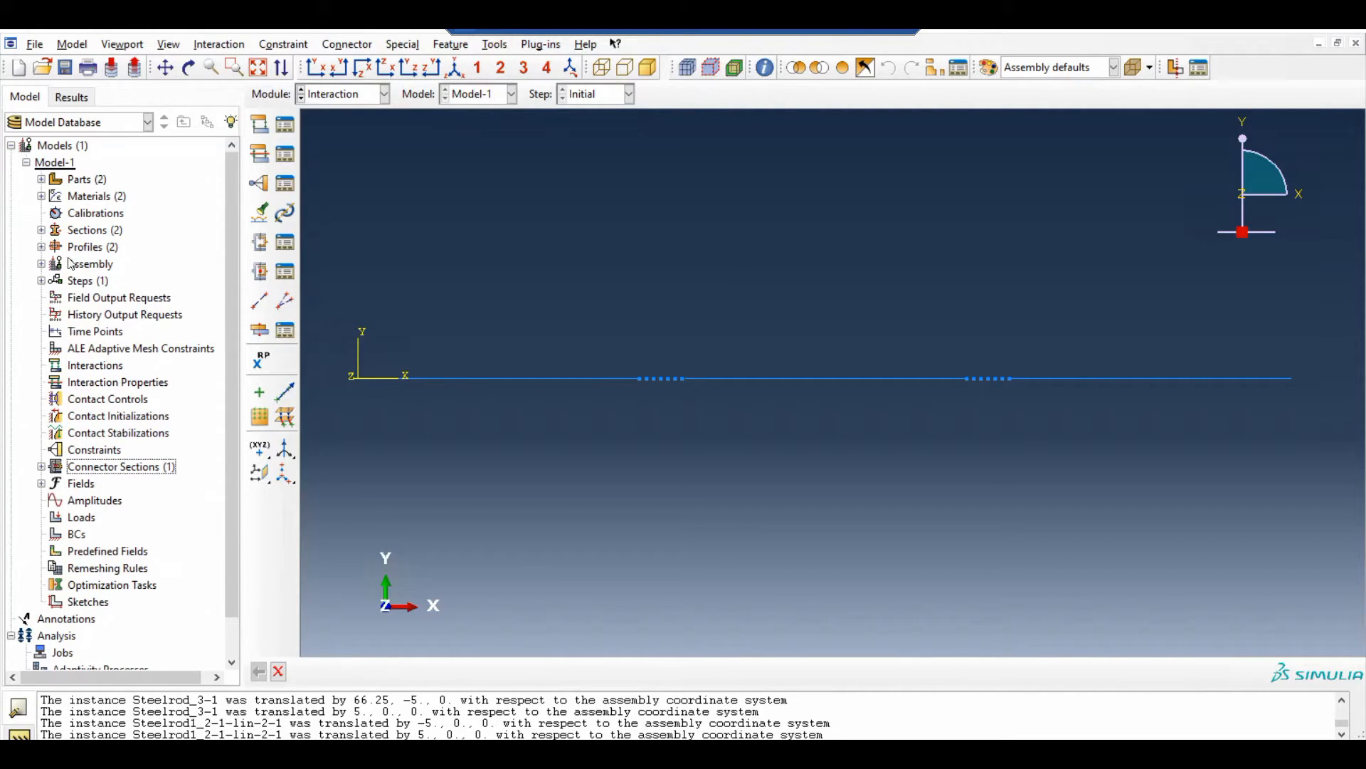
pyautogui.click(41, 264)
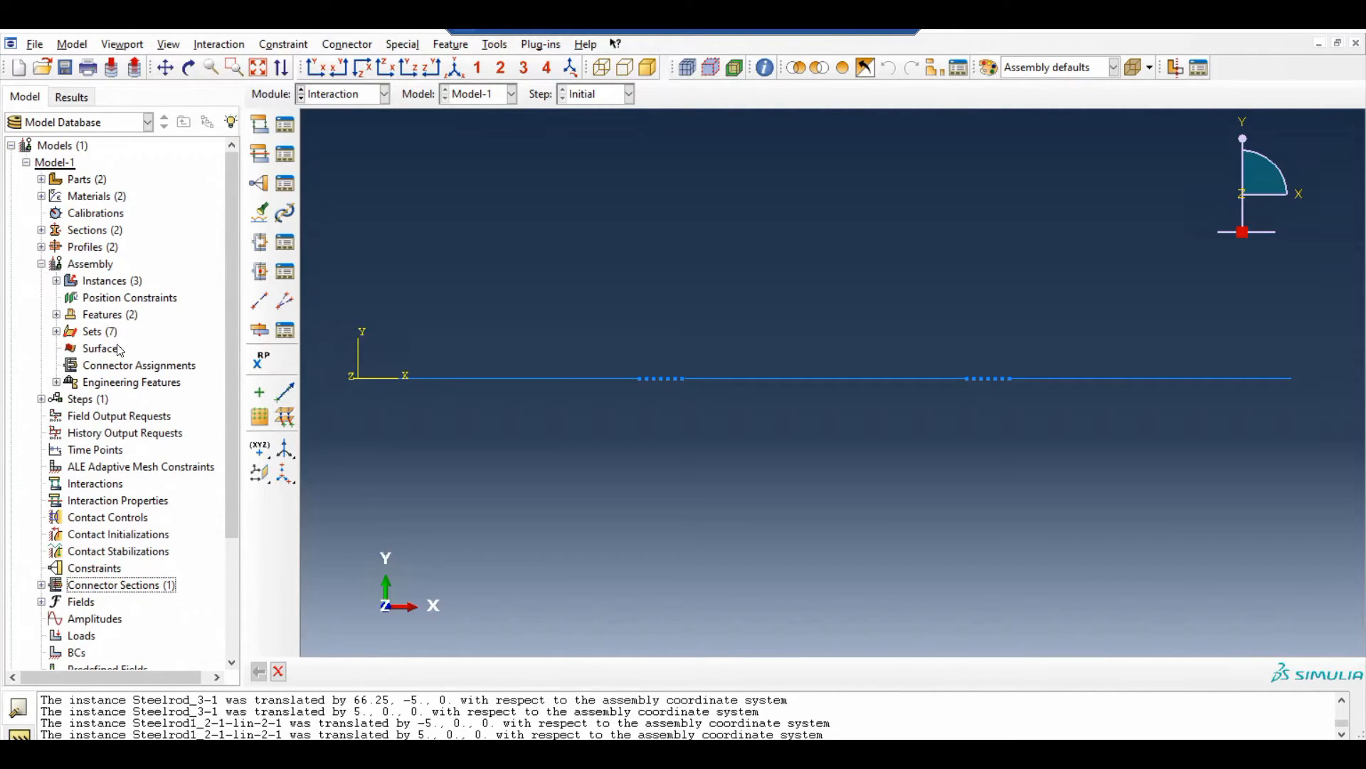
pyautogui.doubleClick(130, 367)
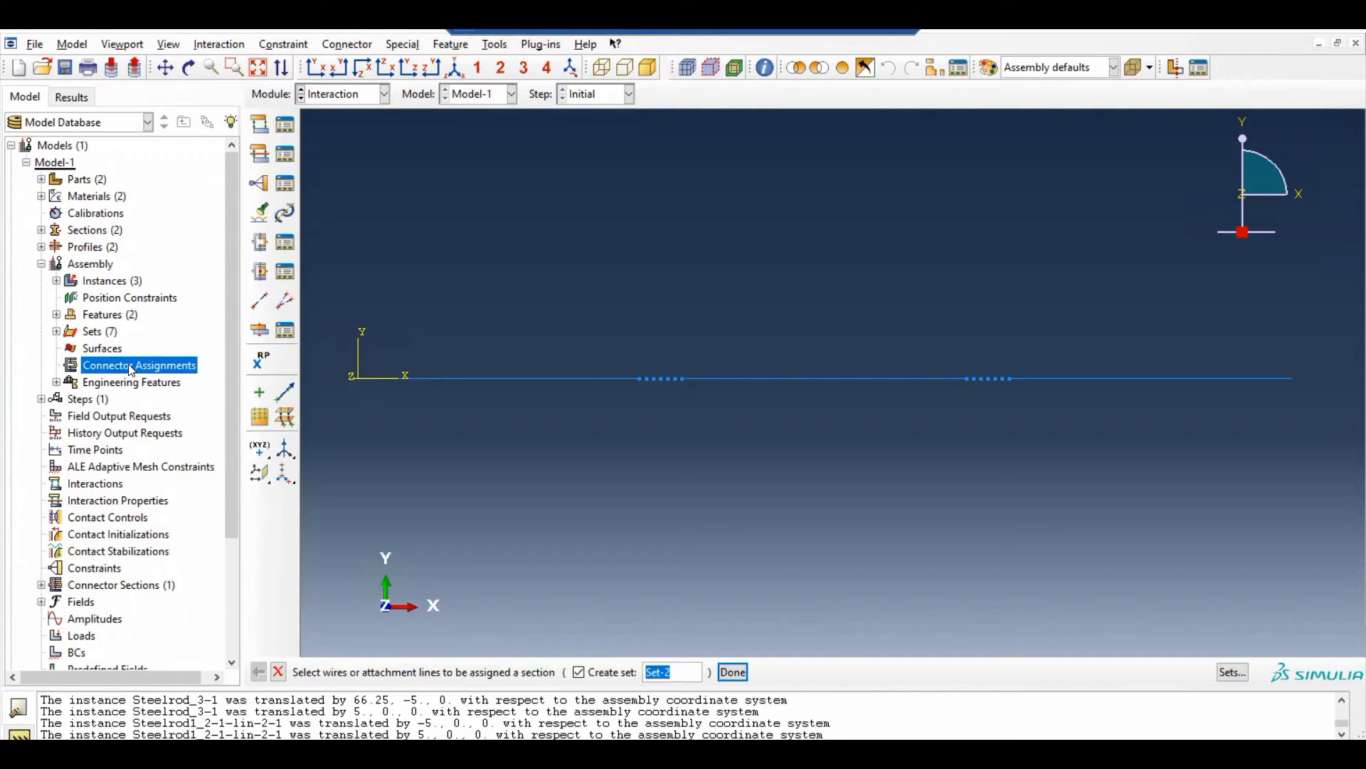
pyautogui.moveTo(679, 403); pyautogui.dragTo(667, 361)
pyautogui.click(732, 672)
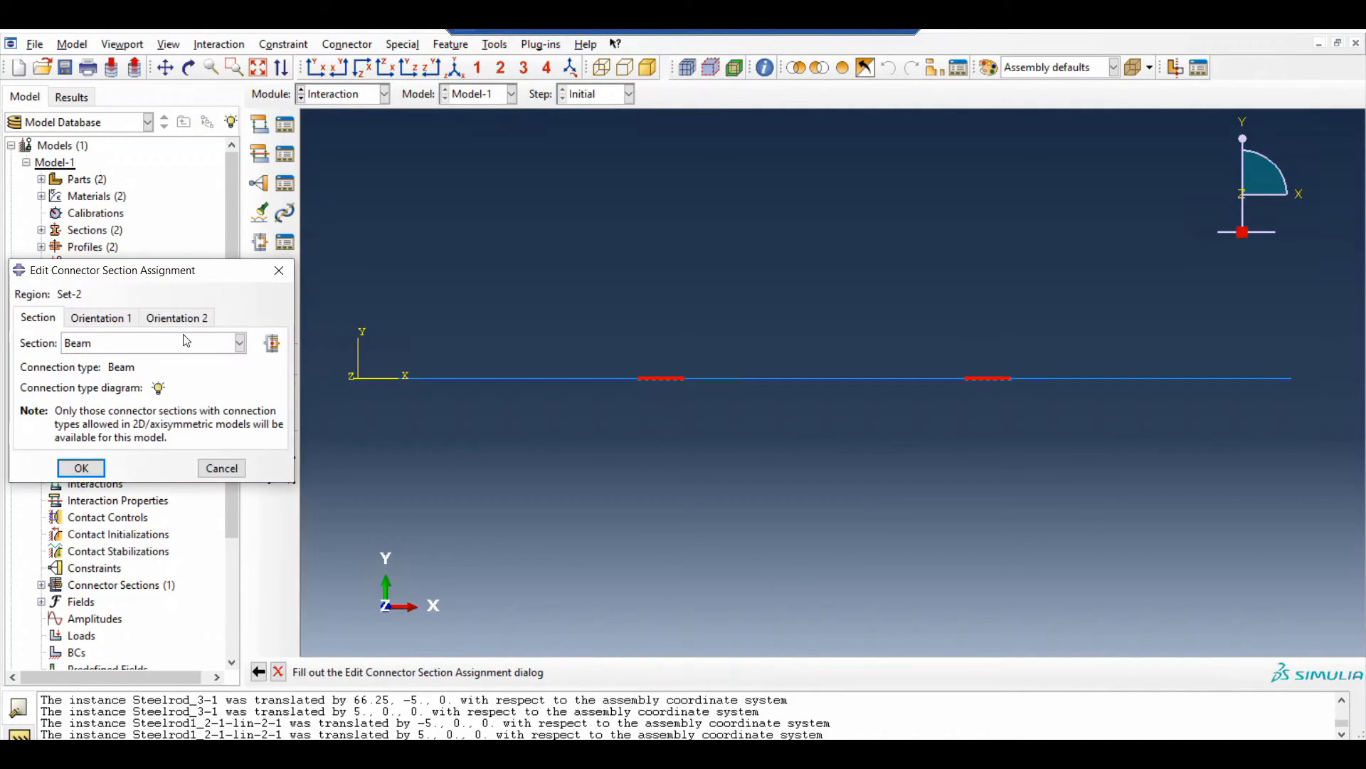
# Check both orientation settings and assign the Beam connector section to the selected wires
pyautogui.click(104, 349)
pyautogui.click(104, 348)
pyautogui.click(82, 321)
pyautogui.click(175, 318)
pyautogui.click(104, 319)
pyautogui.click(46, 319)
pyautogui.click(82, 466)
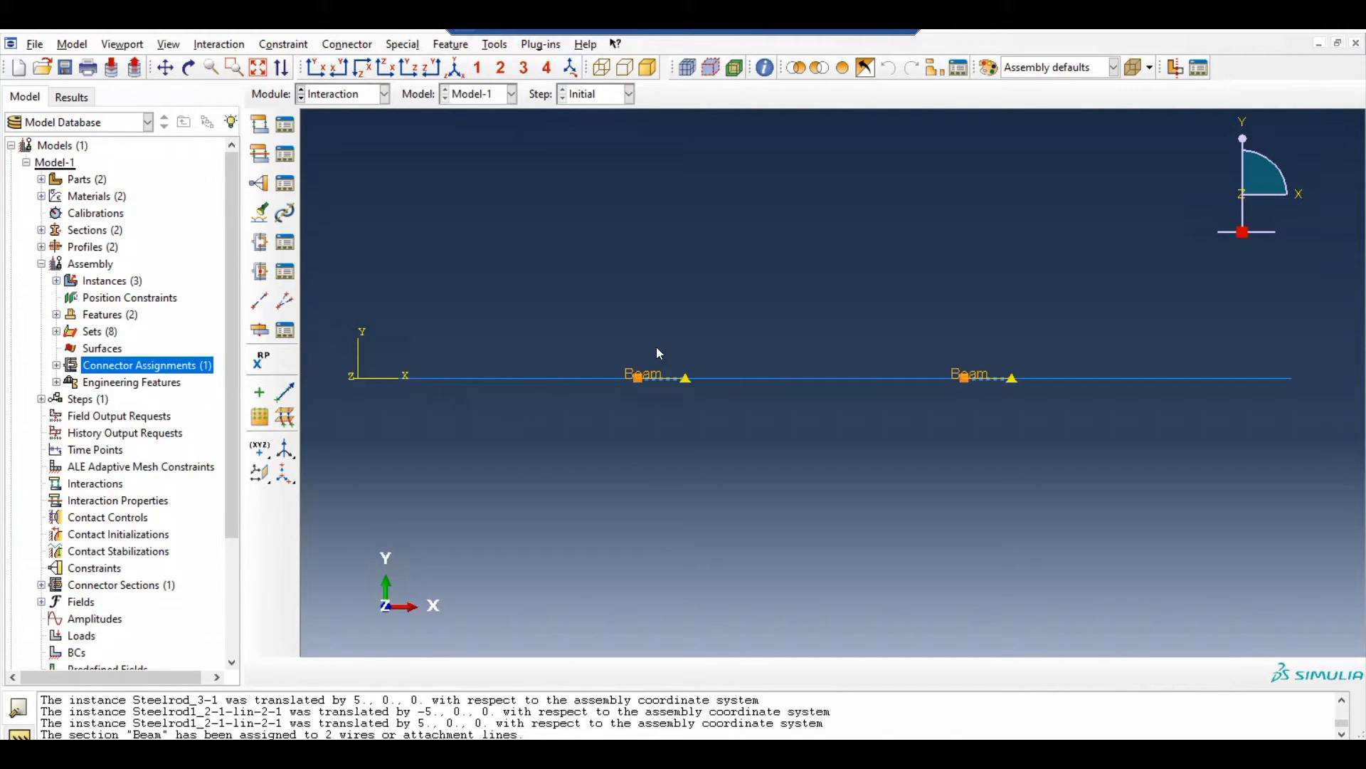
# Create a Static, General analysis step named Static after the Initial step
pyautogui.click(42, 263)
pyautogui.scroll(-2, 229, 370)
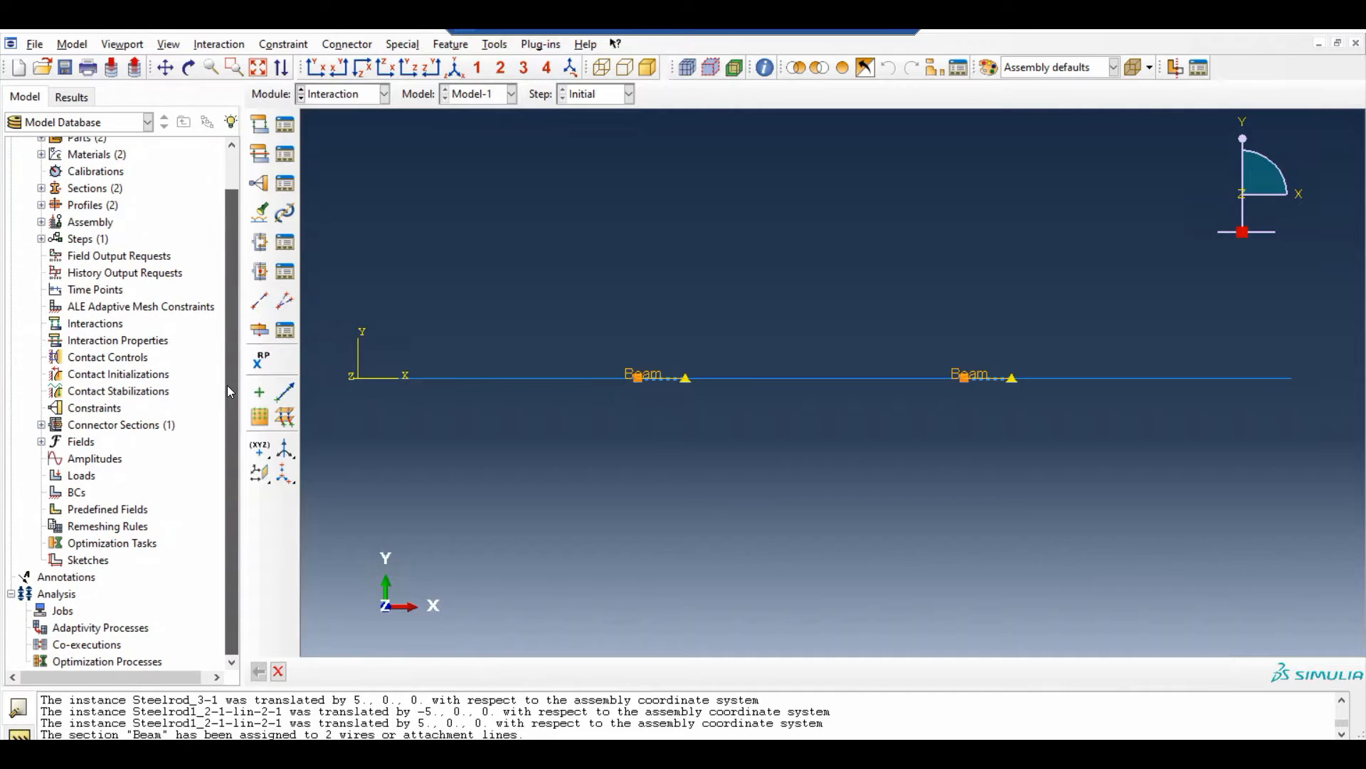
pyautogui.click(95, 458)
pyautogui.doubleClick(79, 239)
pyautogui.write('Static')
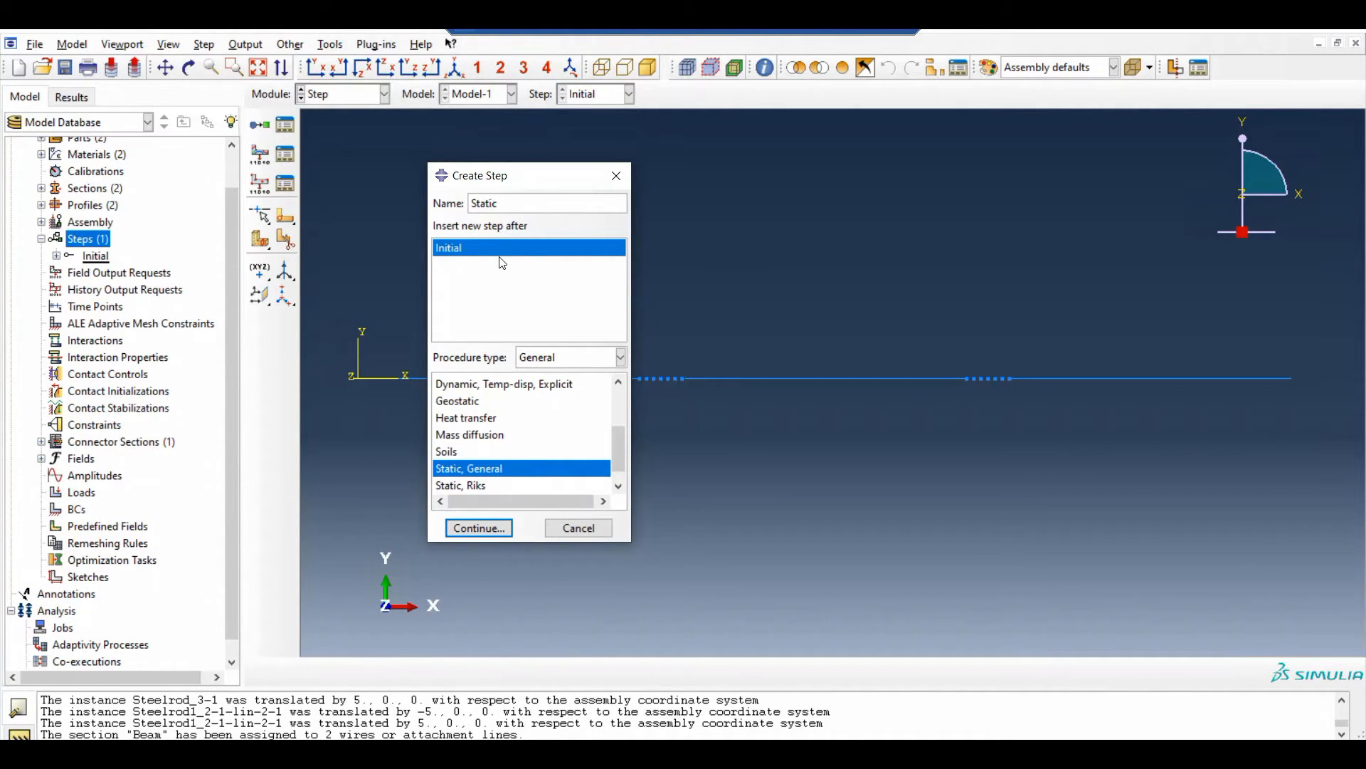
pyautogui.click(507, 468)
pyautogui.click(495, 527)
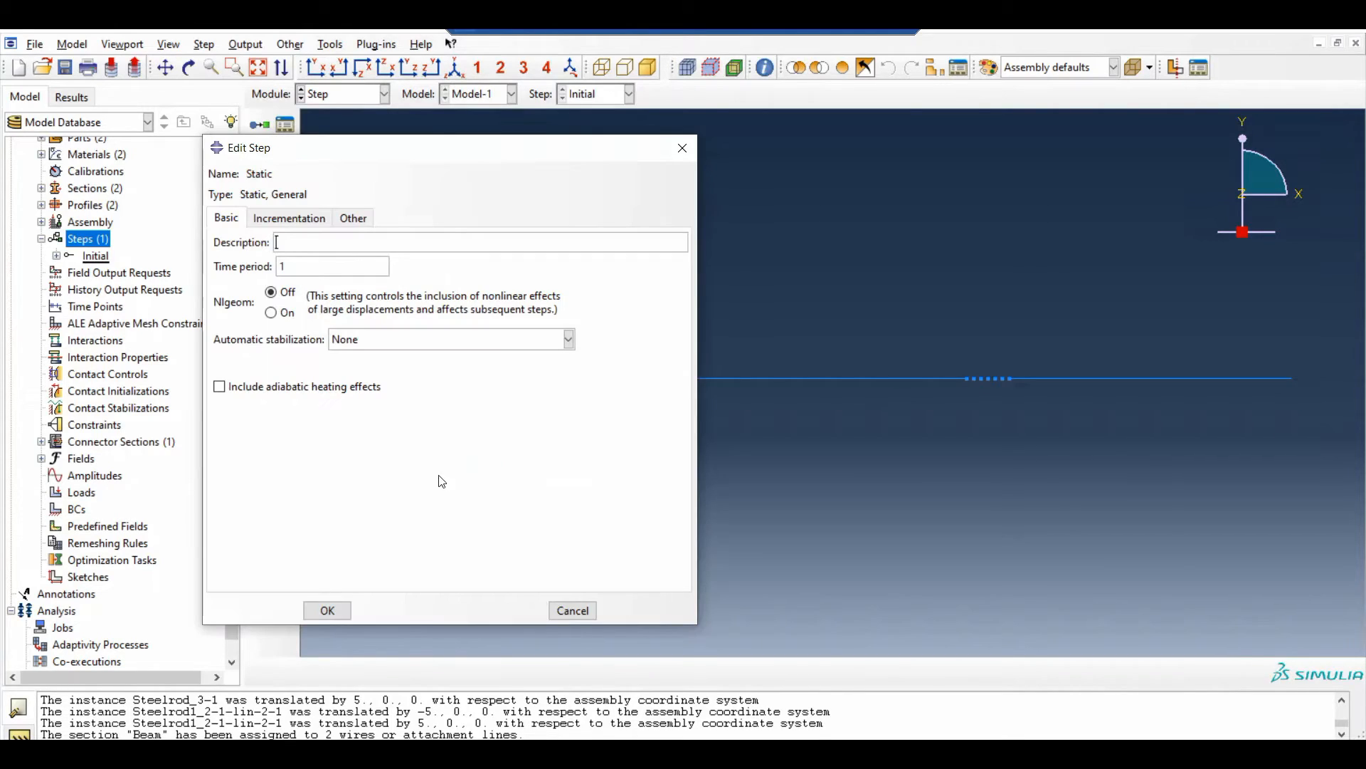
# Set the Static step's maximum number of increments to 10000000, initial increment size to 0.001 and minimum to 1E-009
pyautogui.click(286, 221)
pyautogui.click(417, 262)
pyautogui.write('000')
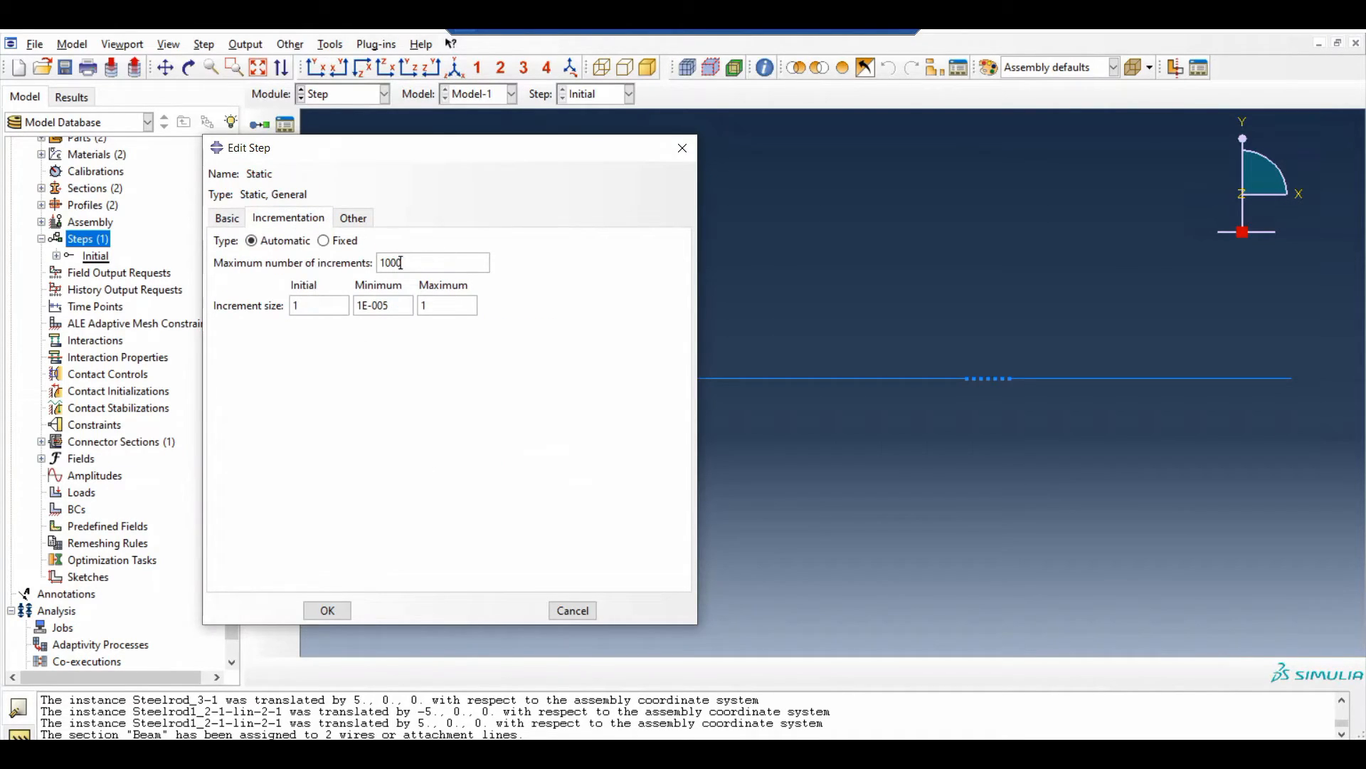
pyautogui.write('00')
pyautogui.press('Tab')
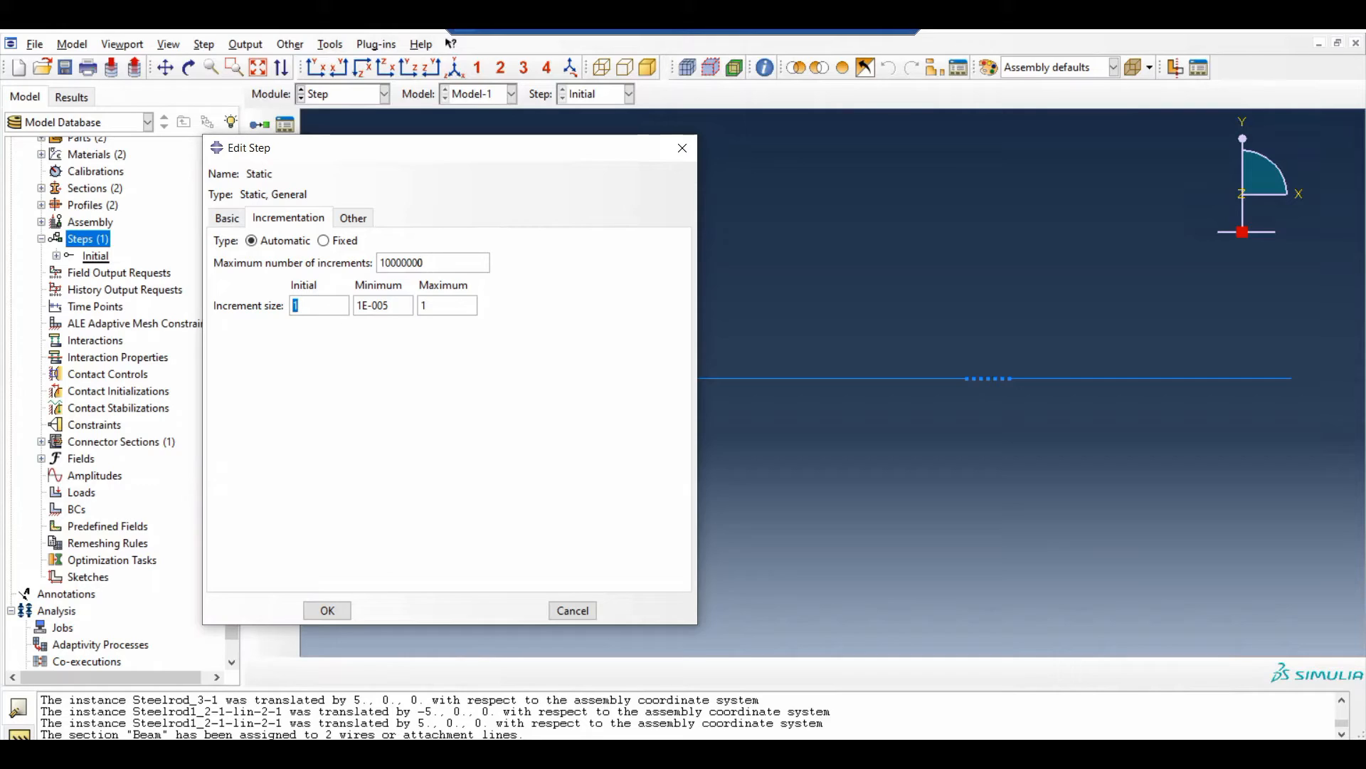
pyautogui.write('0.001')
pyautogui.click(388, 306)
pyautogui.press('BackSpace')
pyautogui.write('9')
pyautogui.click(328, 611)
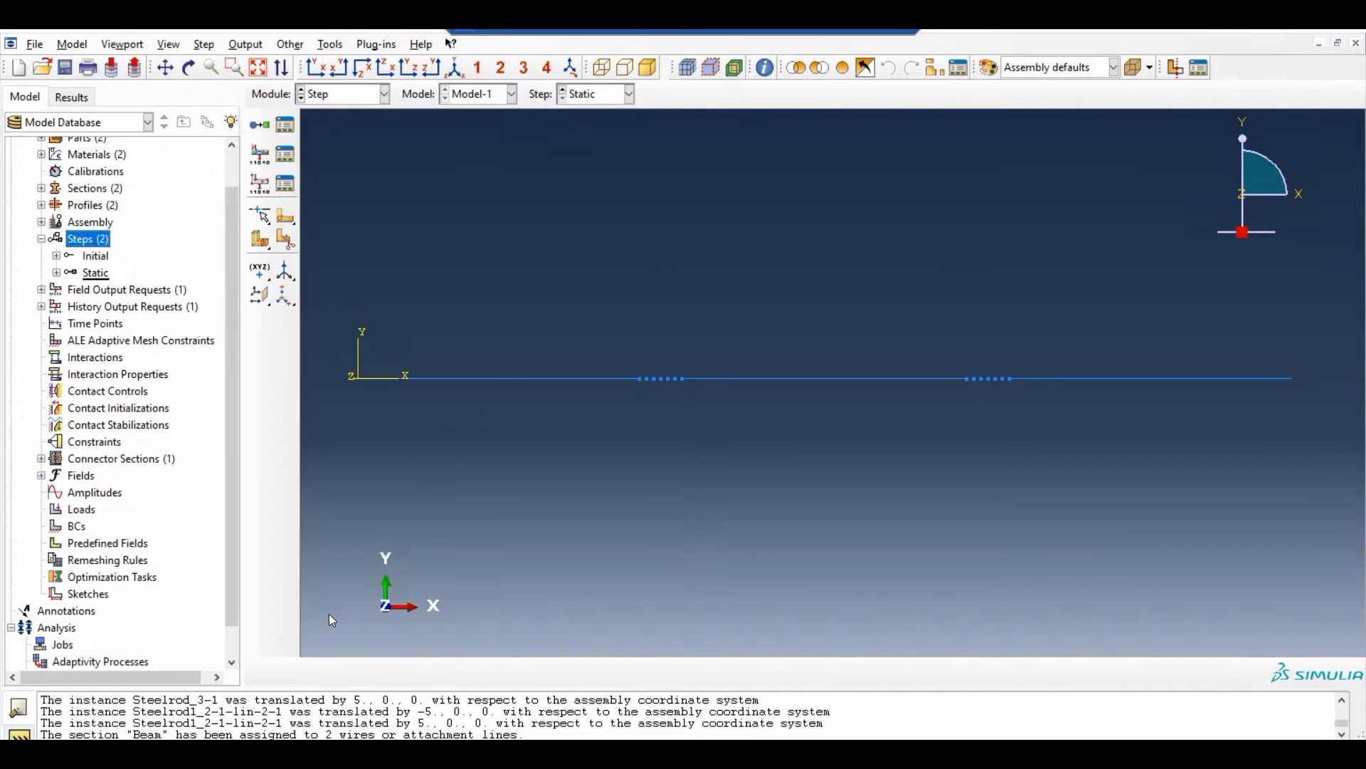
# Review the preselected output variables of the F-Output-1 field output request
pyautogui.click(42, 290)
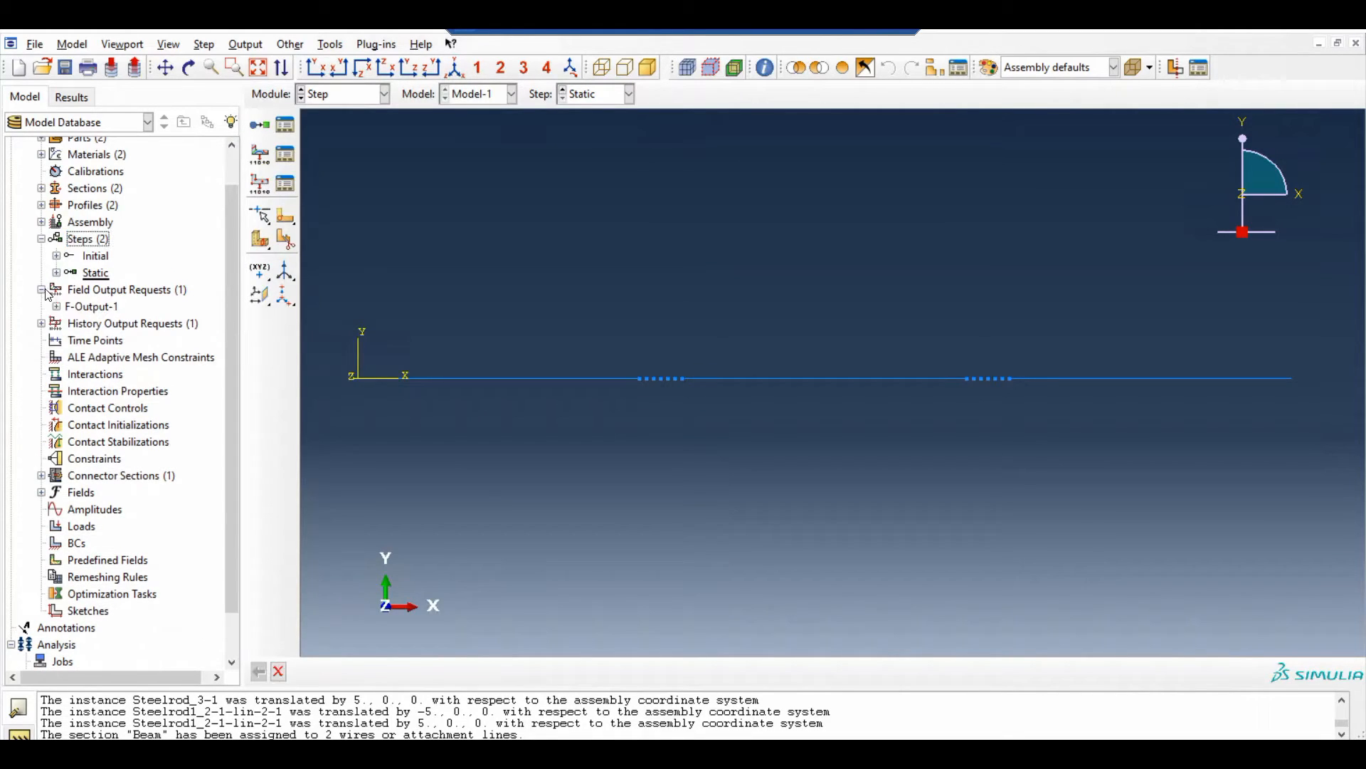
pyautogui.doubleClick(91, 307)
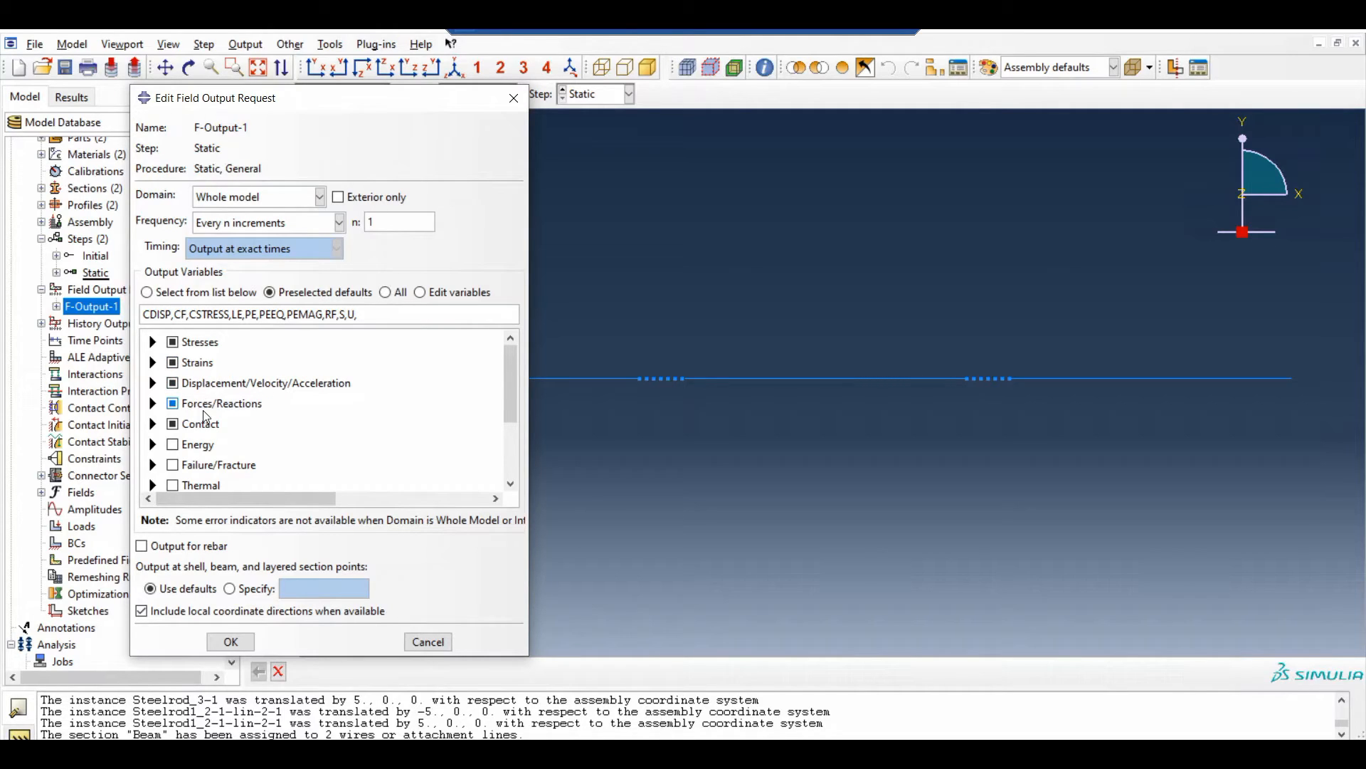
pyautogui.click(290, 296)
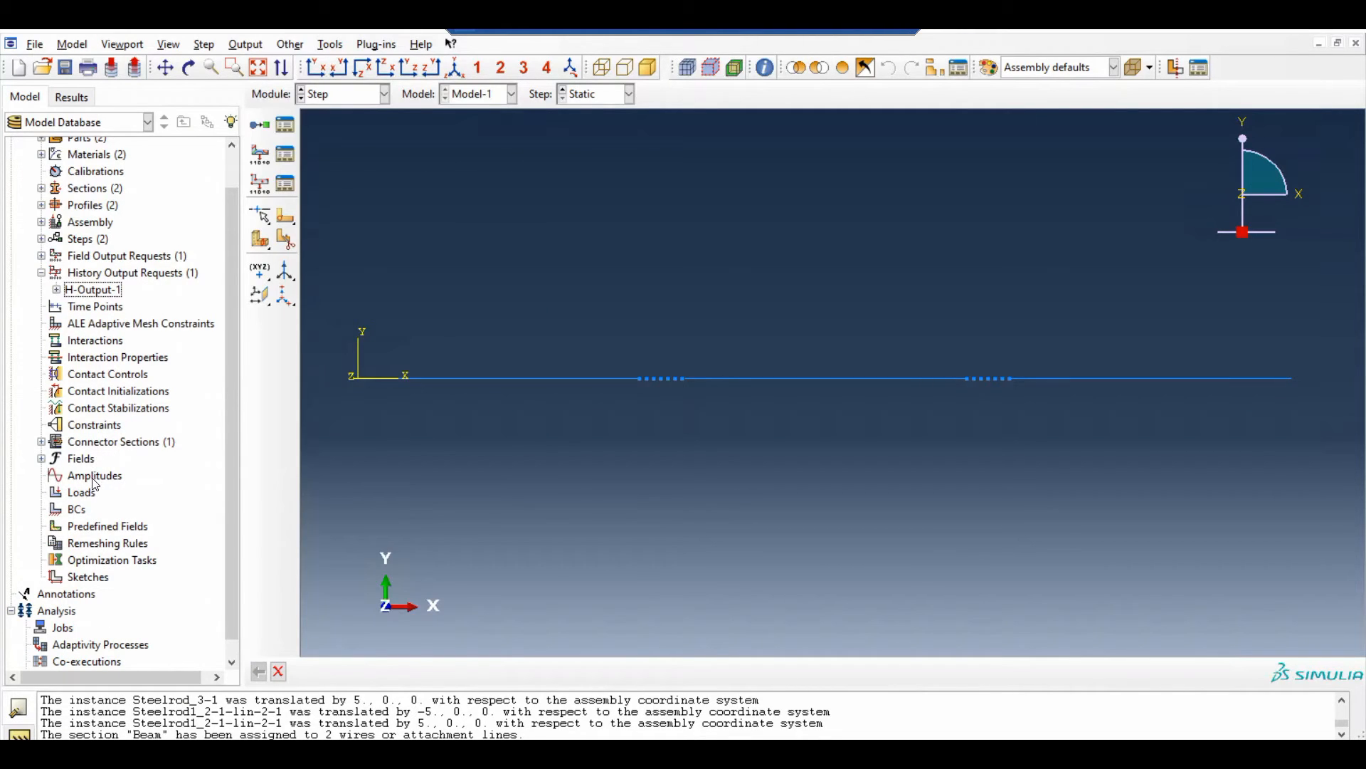
# Start a new Tabular amplitude named Force
pyautogui.doubleClick(93, 477)
pyautogui.write('Fo')
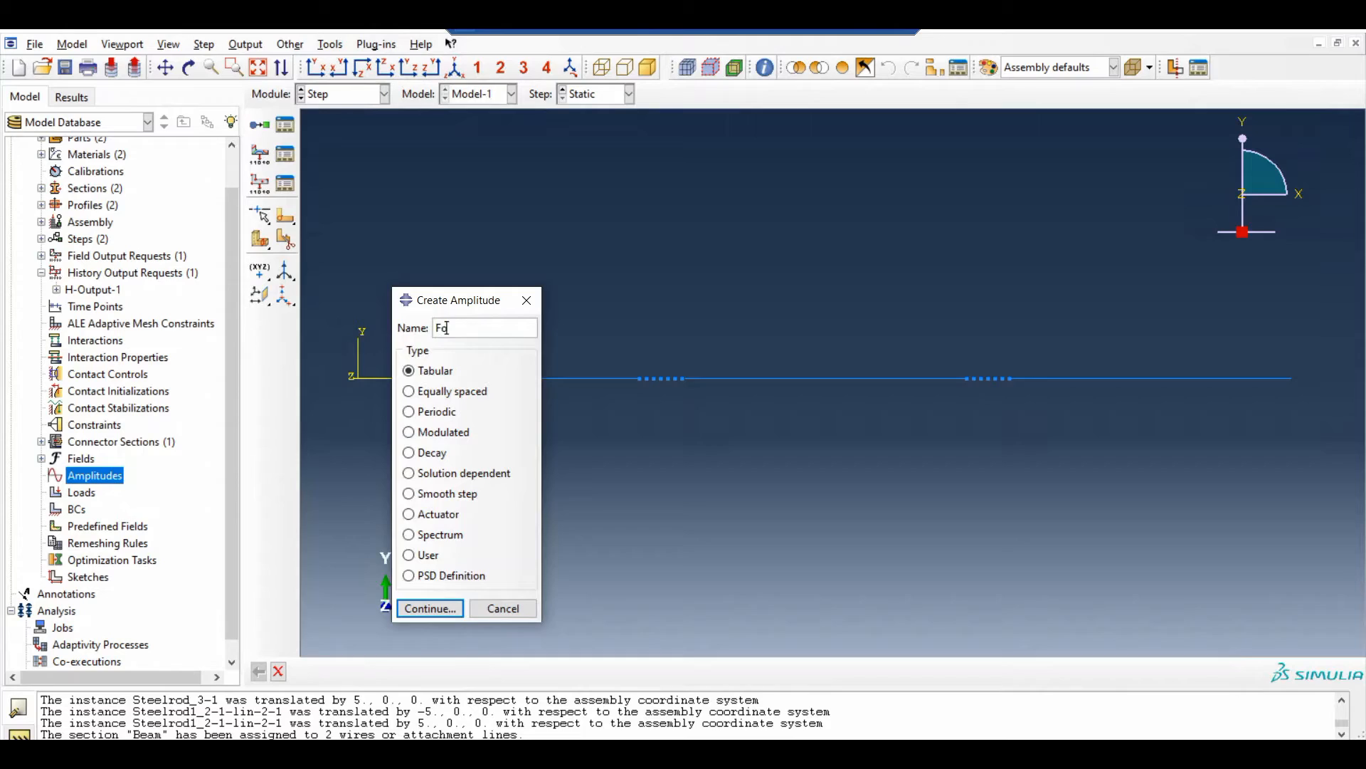
pyautogui.write('rce')
pyautogui.click(430, 608)
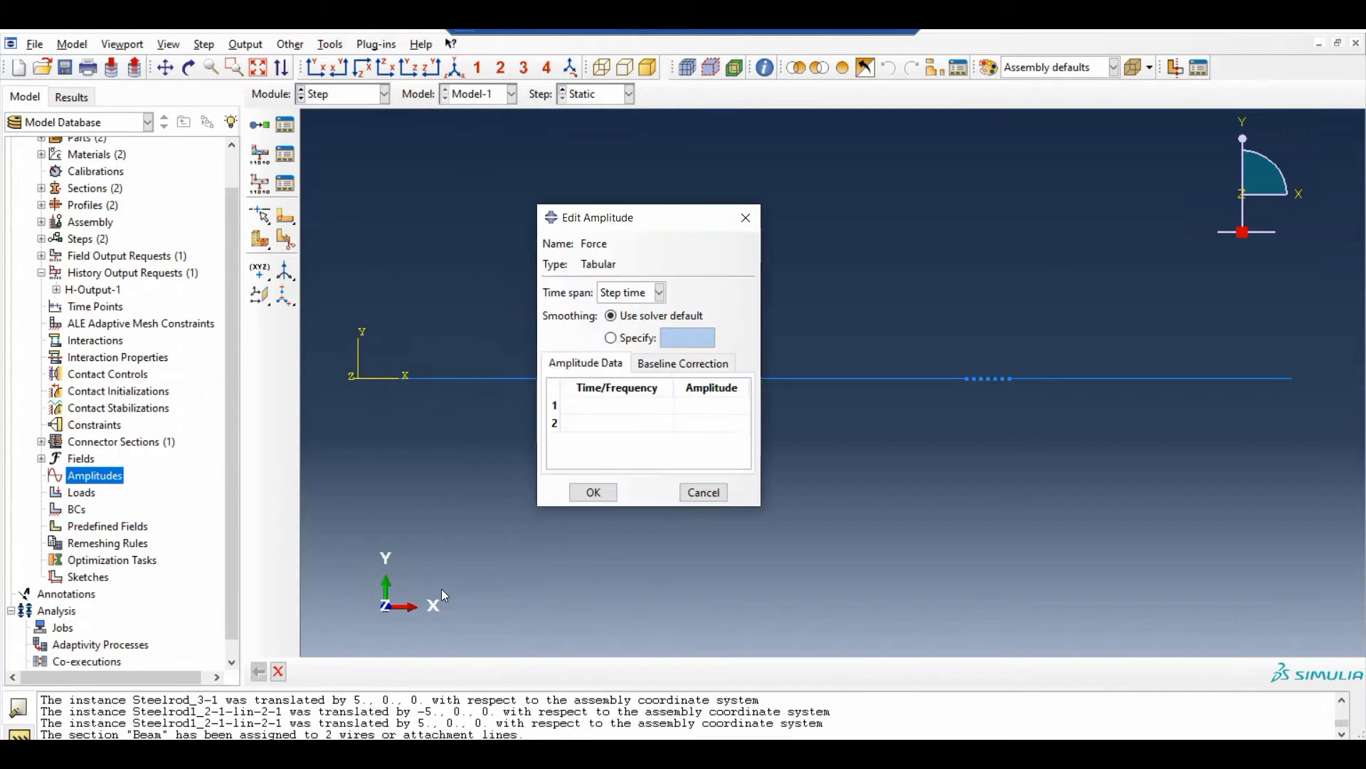
# Define the Force amplitude with value 0 at time 0 and value 3000 at time 1
pyautogui.click(598, 405)
pyautogui.press('Tab')
pyautogui.write('0')
pyautogui.click(564, 423)
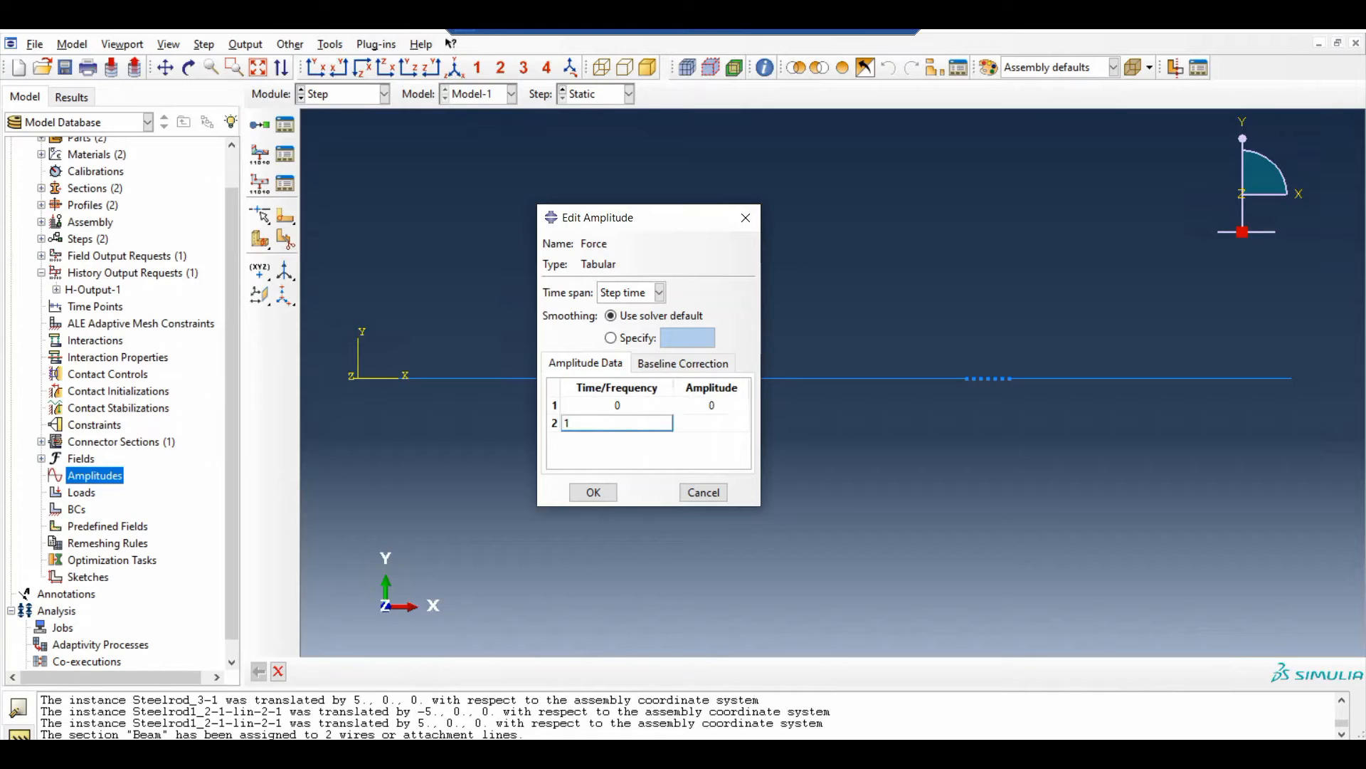
pyautogui.click(677, 423)
pyautogui.write('3000')
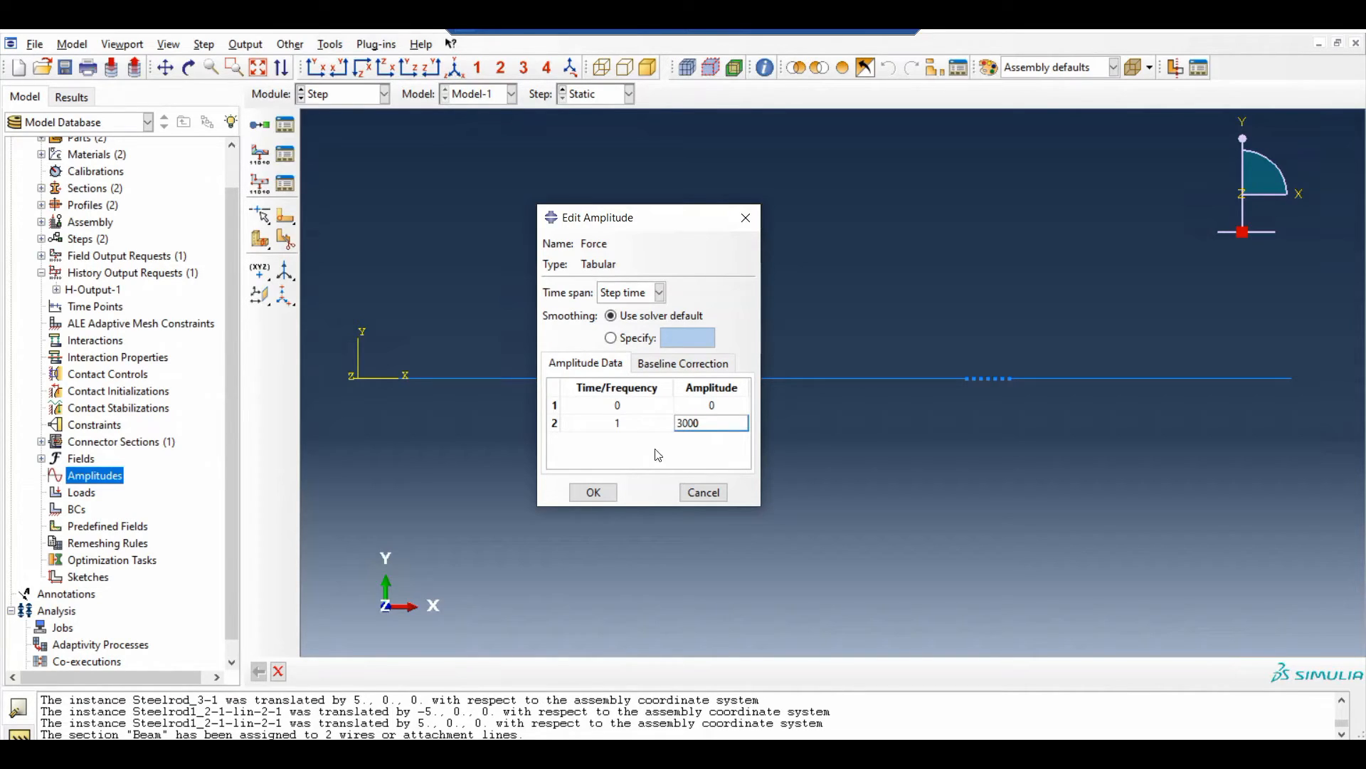
pyautogui.click(593, 492)
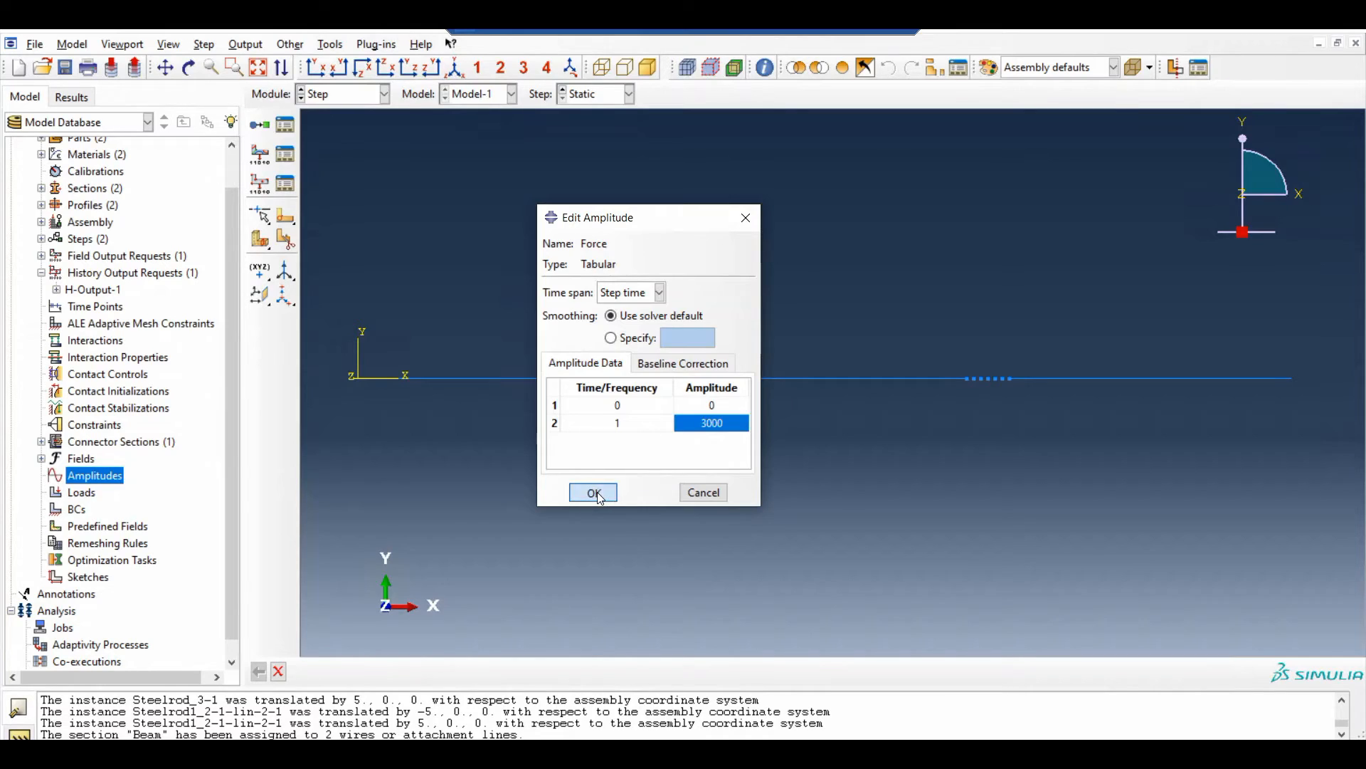
# Create a concentrated force in the Static step at the first rod's inner end, with CF1 1, CF2 0 and amplitude Force
pyautogui.click(82, 496)
pyautogui.doubleClick(83, 495)
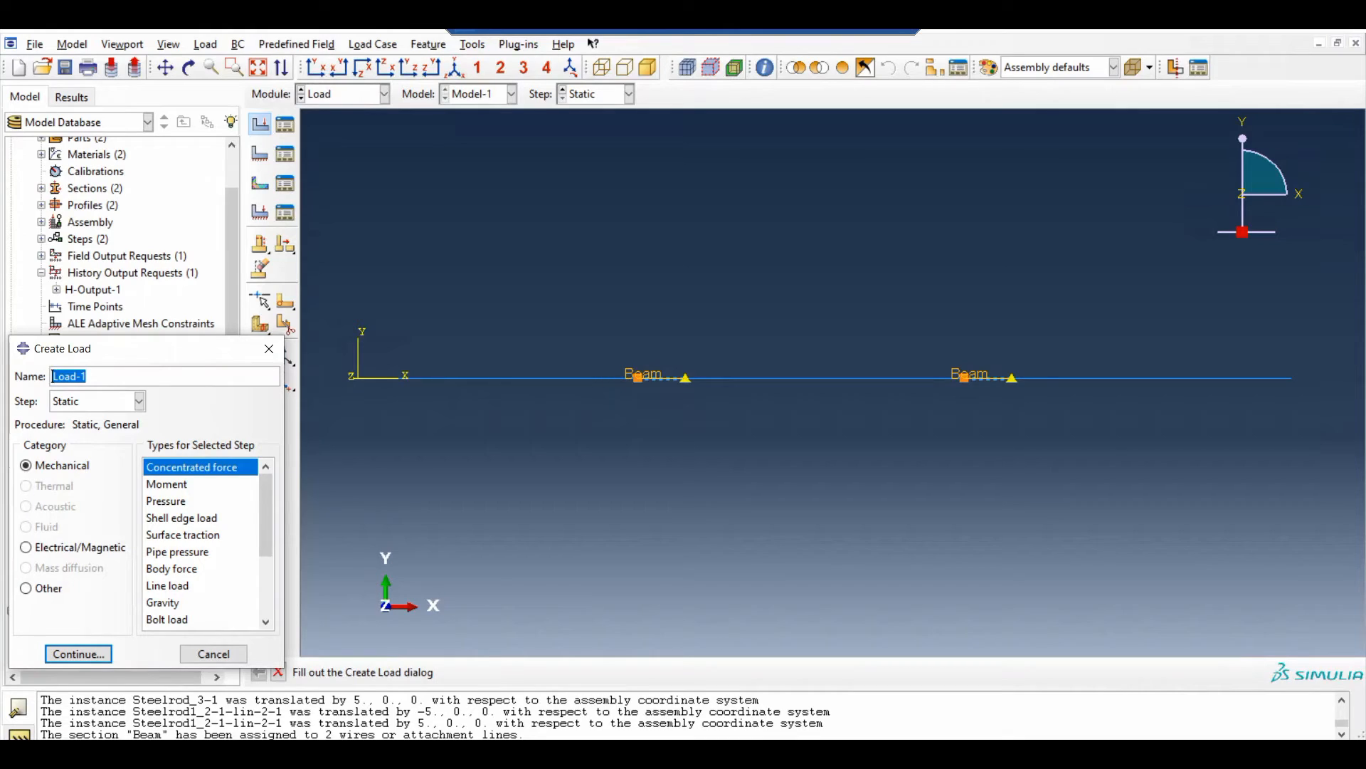
pyautogui.doubleClick(183, 471)
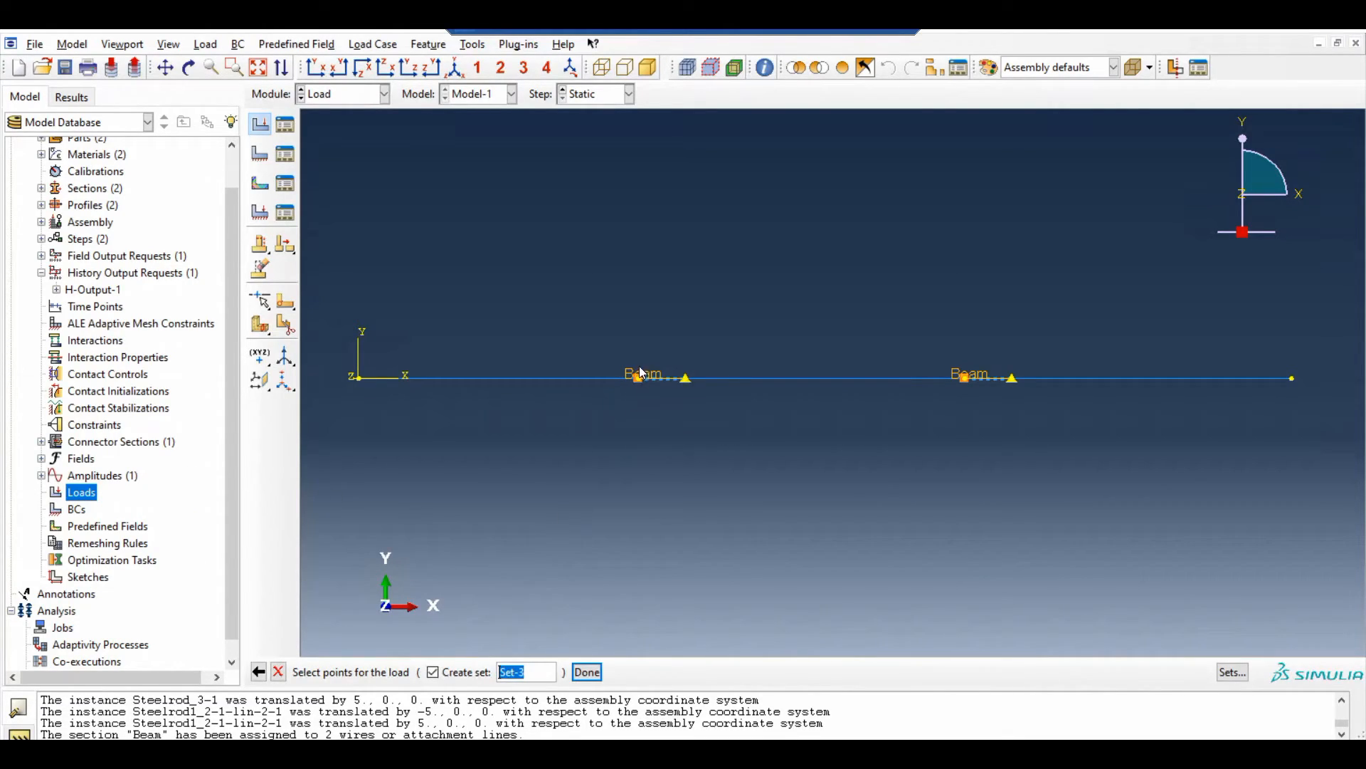
pyautogui.click(587, 672)
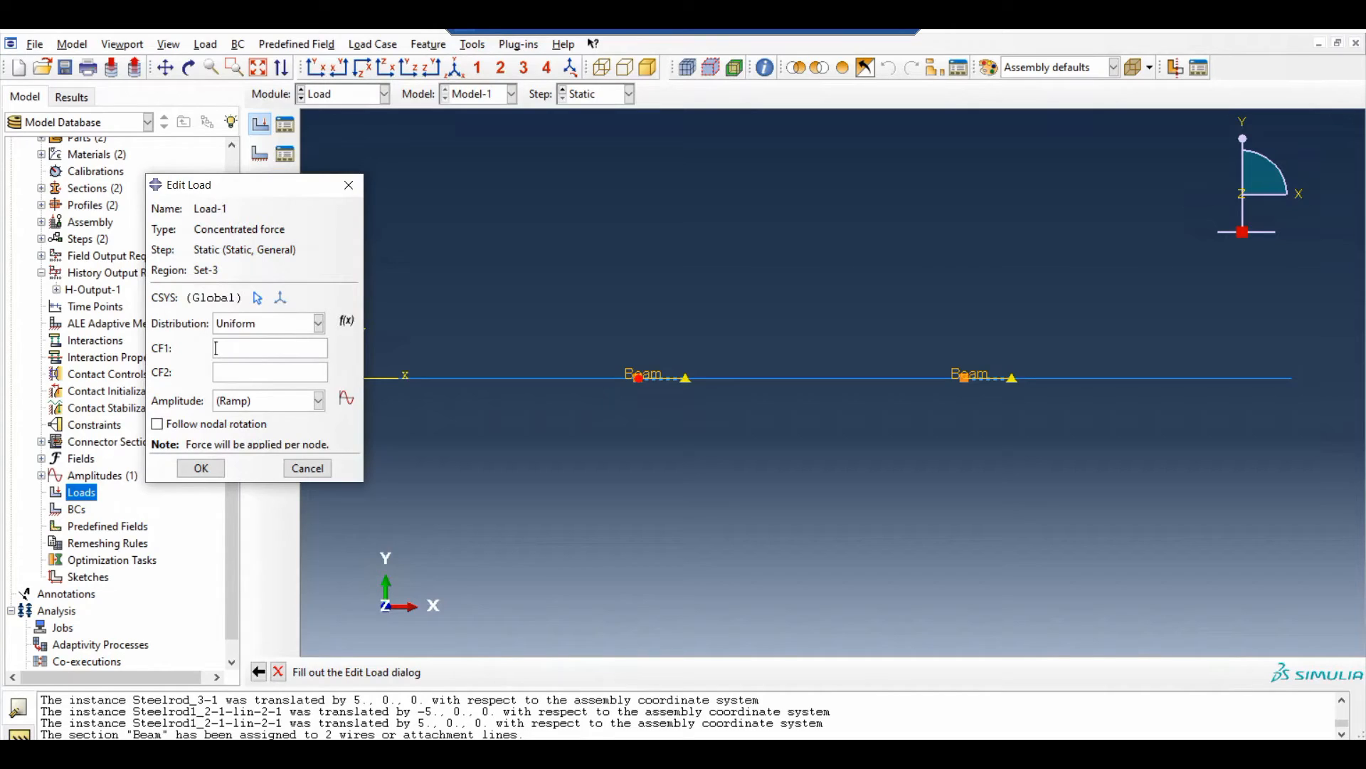
pyautogui.click(251, 400)
pyautogui.click(235, 436)
pyautogui.click(201, 468)
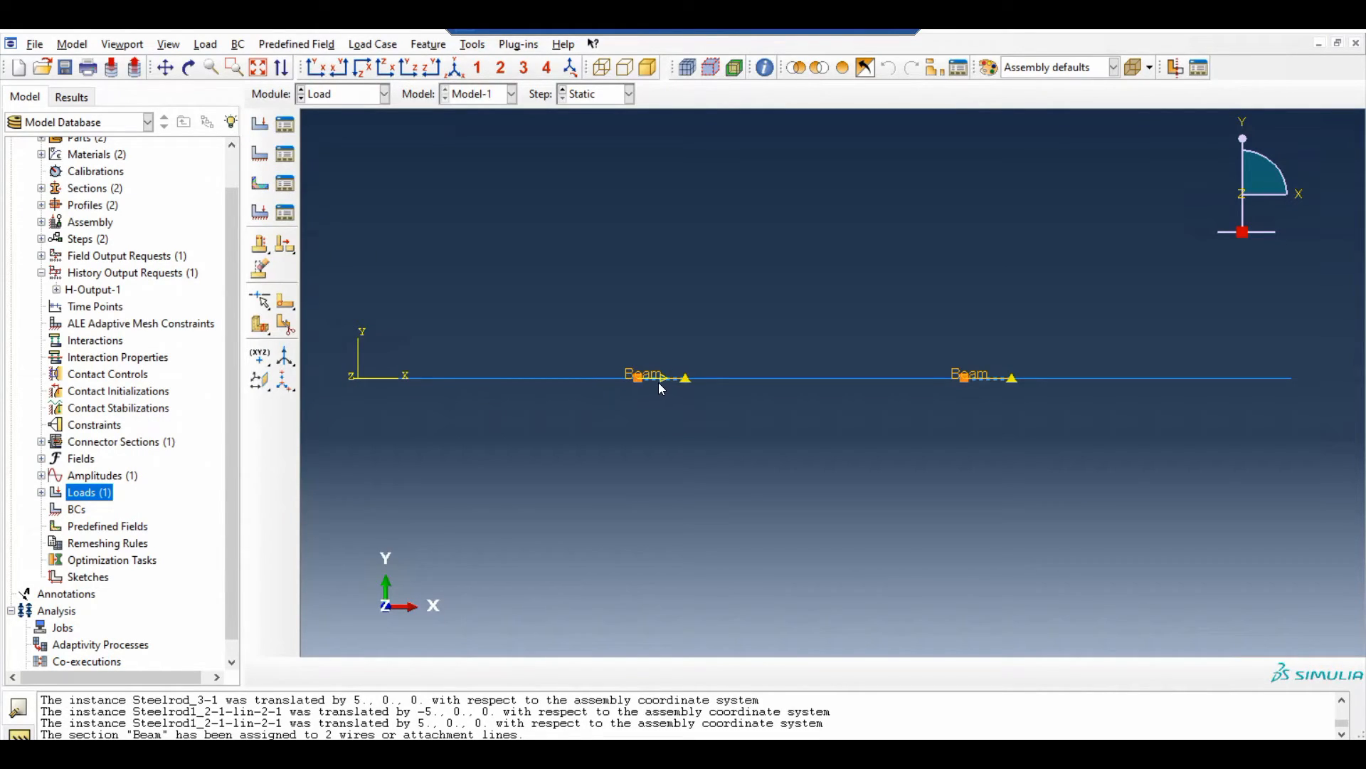
# Create the FixedBoundaries boundary condition in the Static step, applying ENCASTRE to both outer ends of the bar
pyautogui.doubleClick(77, 511)
pyautogui.write('Fixe')
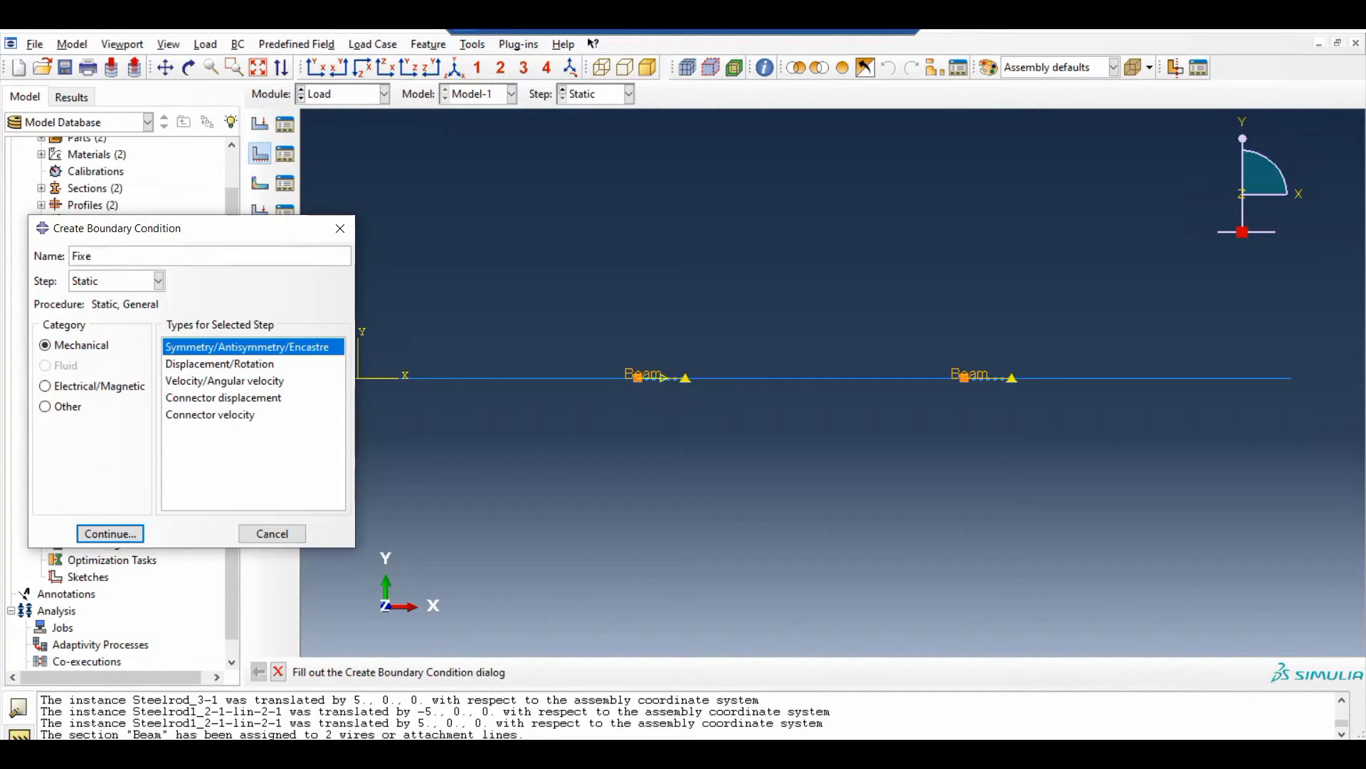
pyautogui.write('FixedBoundaries')
pyautogui.doubleClick(227, 347)
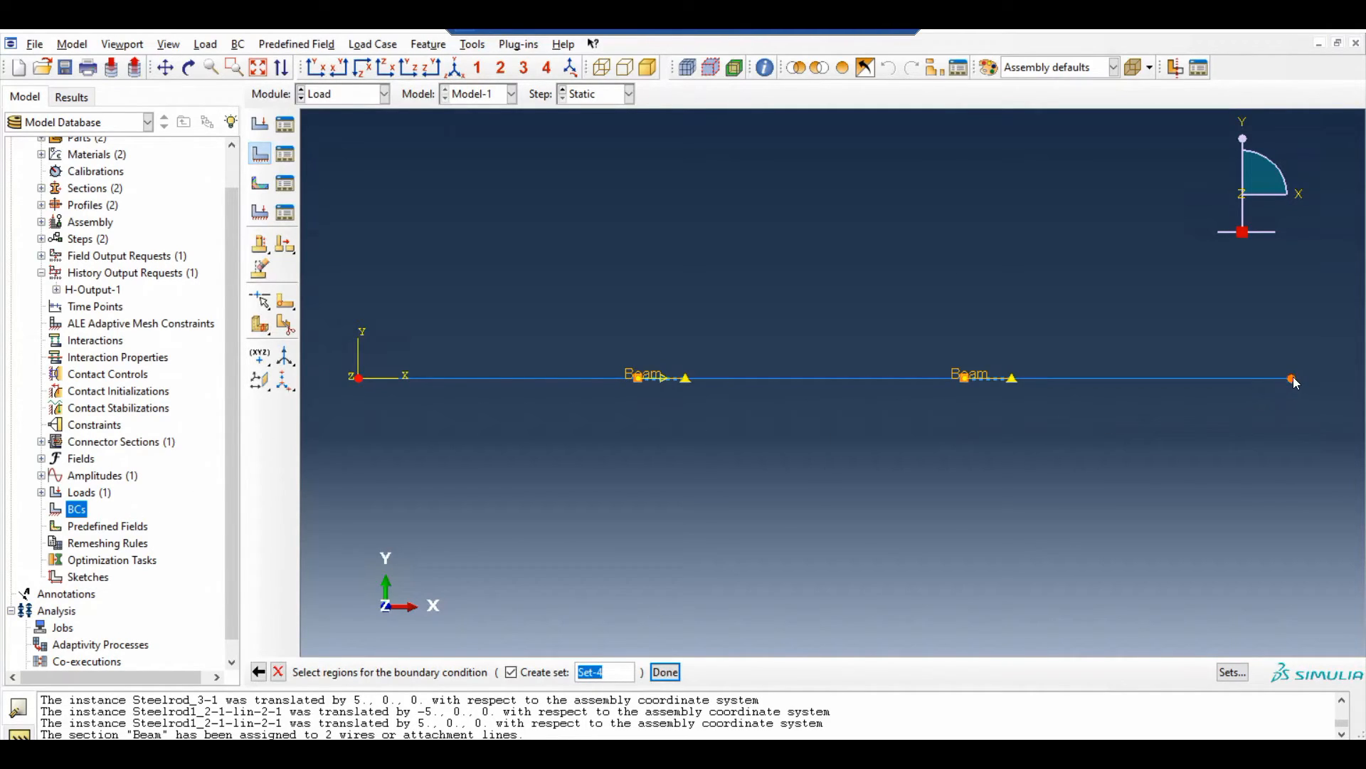
pyautogui.click(665, 672)
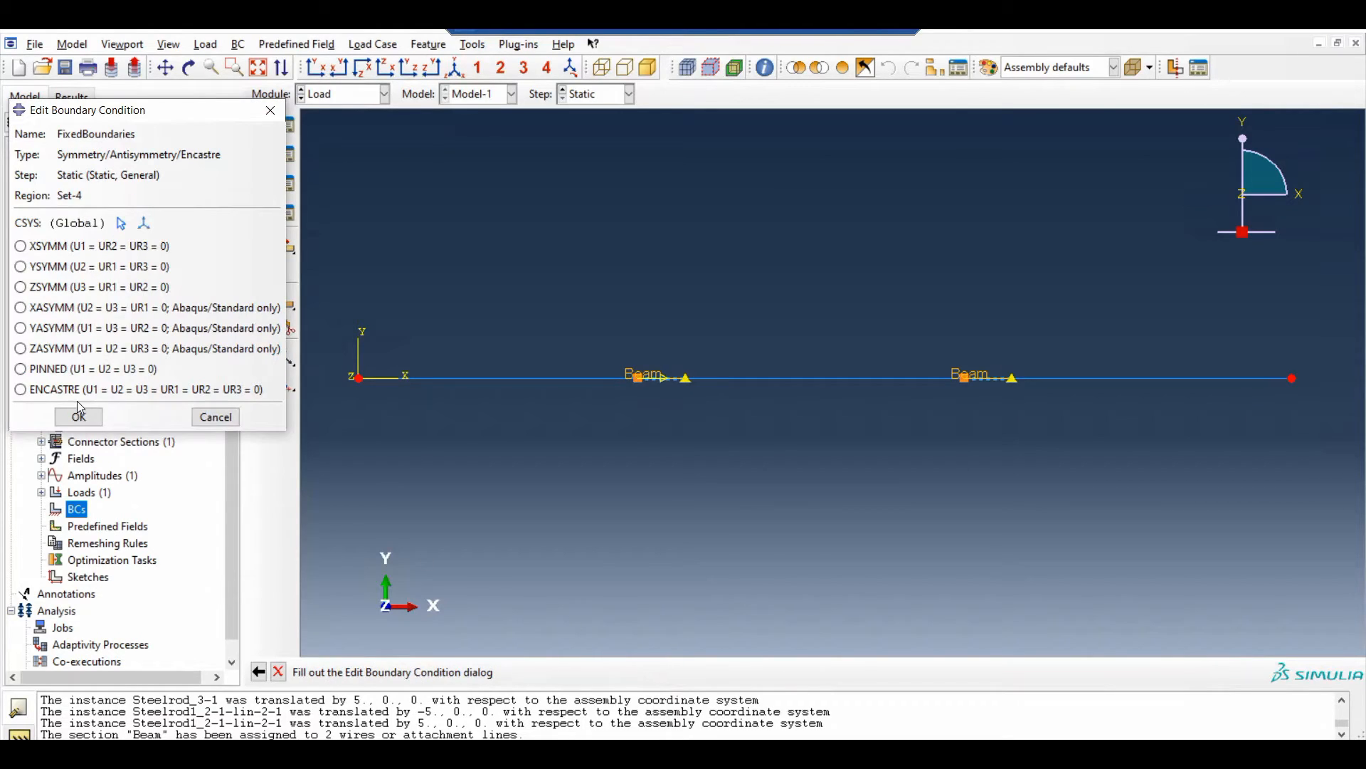
pyautogui.click(21, 389)
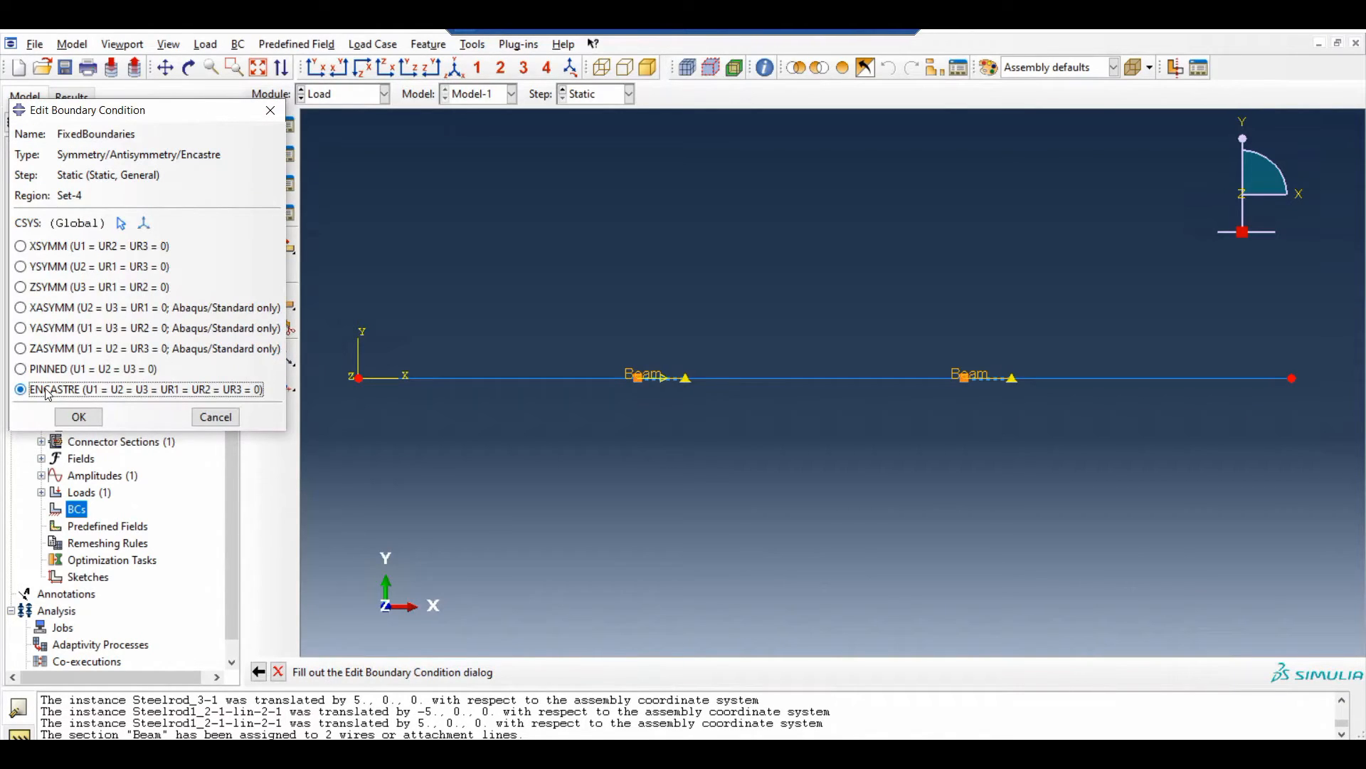
pyautogui.click(80, 419)
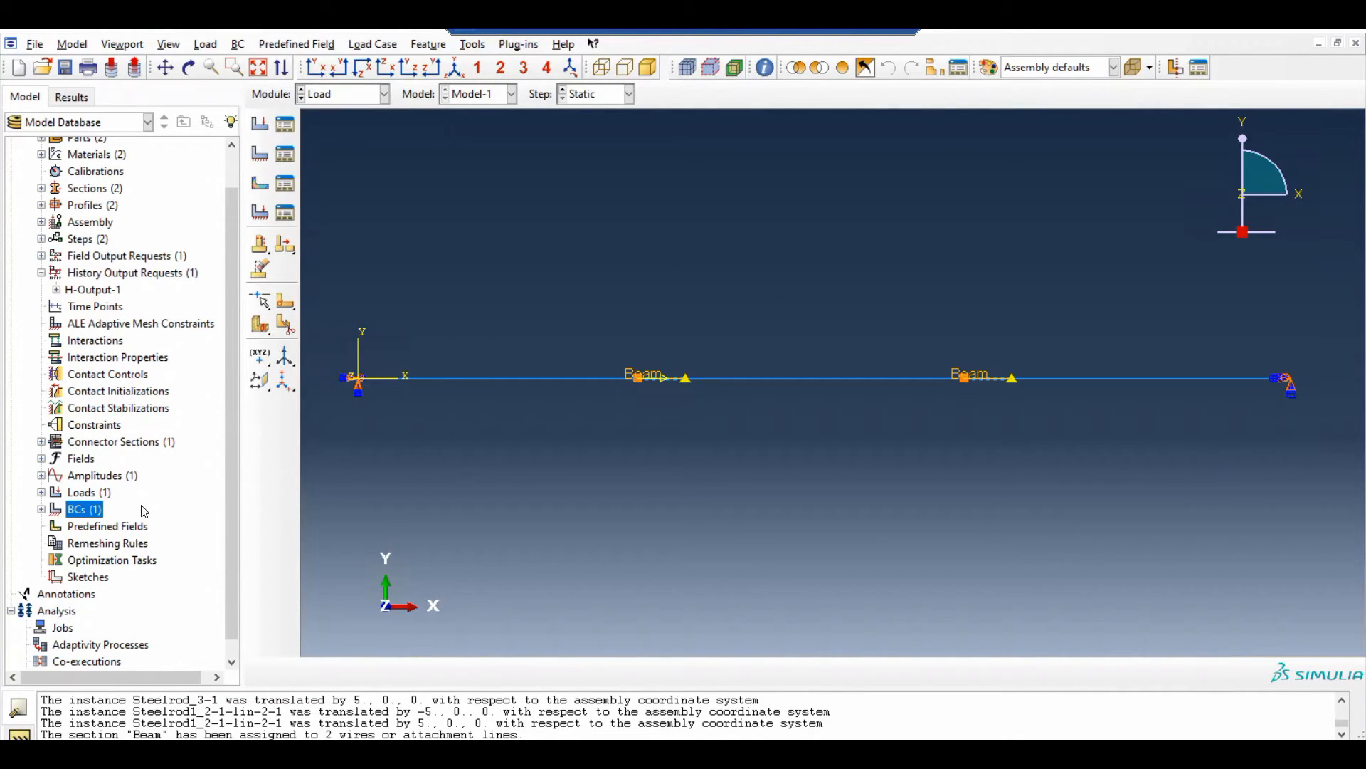
# Create an analysis job named Rodsinseries_G10 from Model-1 with the default job settings
pyautogui.scroll(-1, 183, 459)
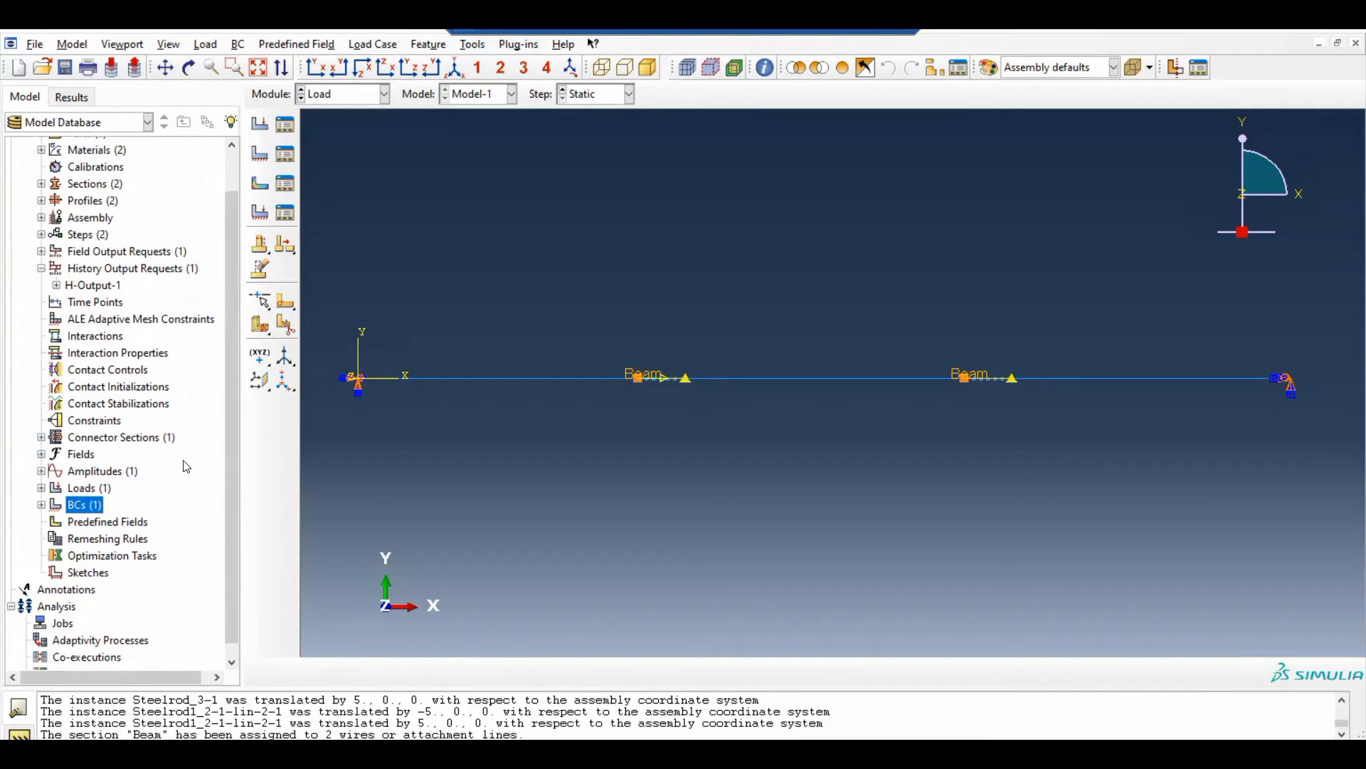
pyautogui.scroll(-1, 186, 464)
pyautogui.rightClick(70, 614)
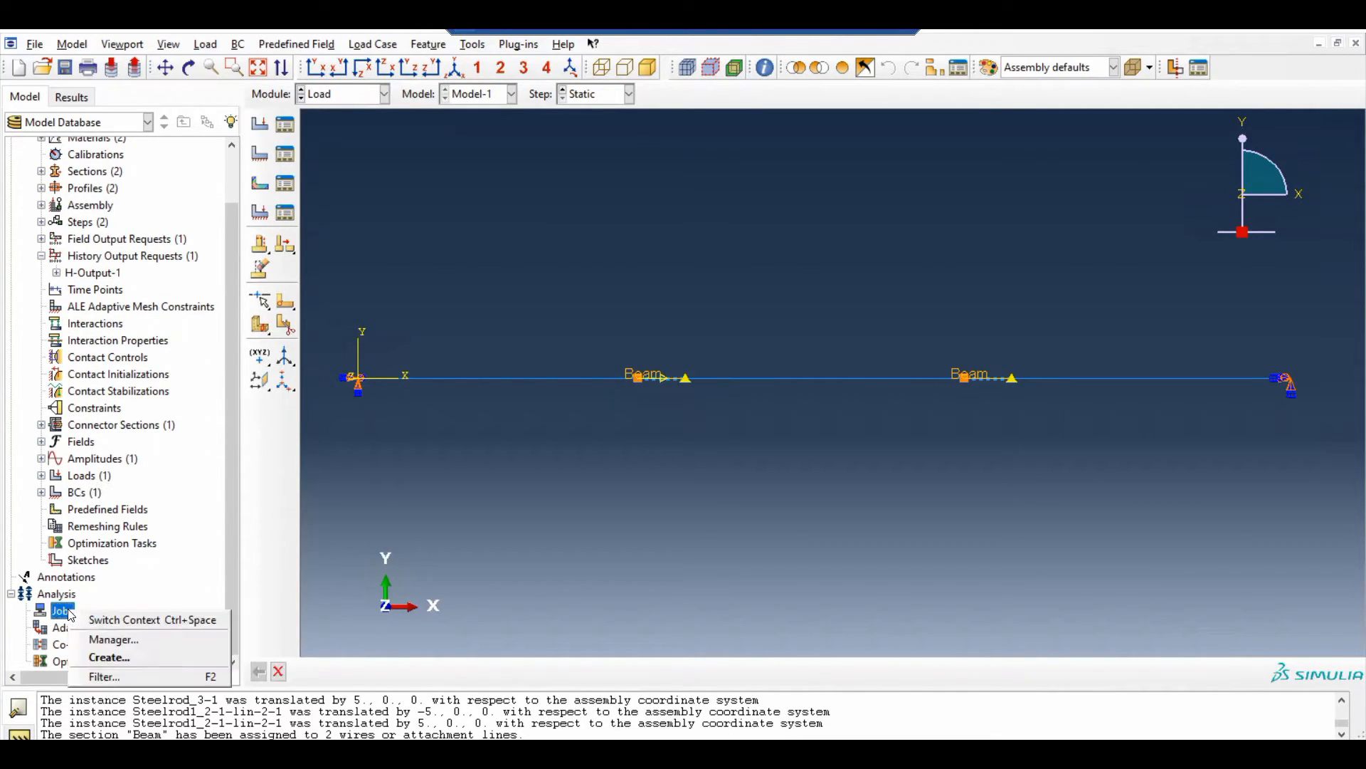
pyautogui.click(109, 657)
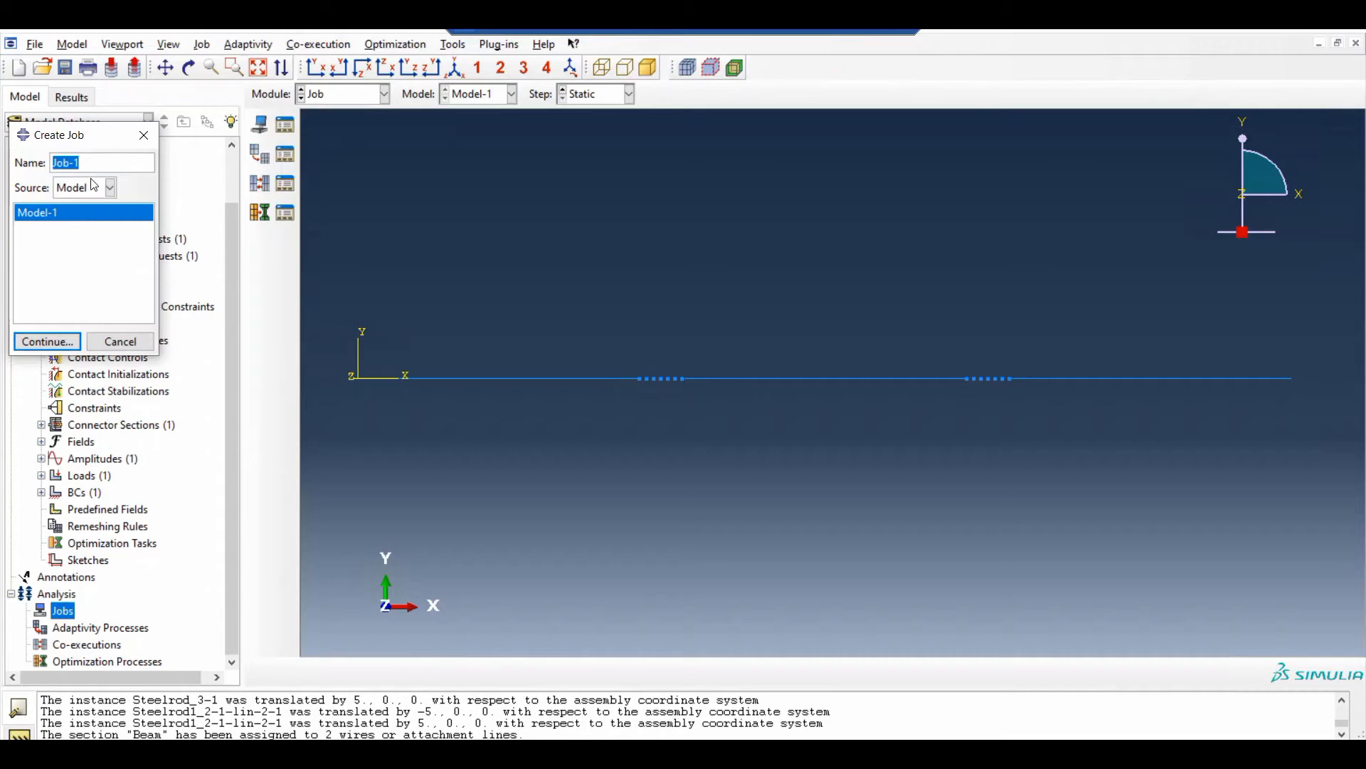
pyautogui.moveTo(86, 149); pyautogui.dragTo(424, 271)
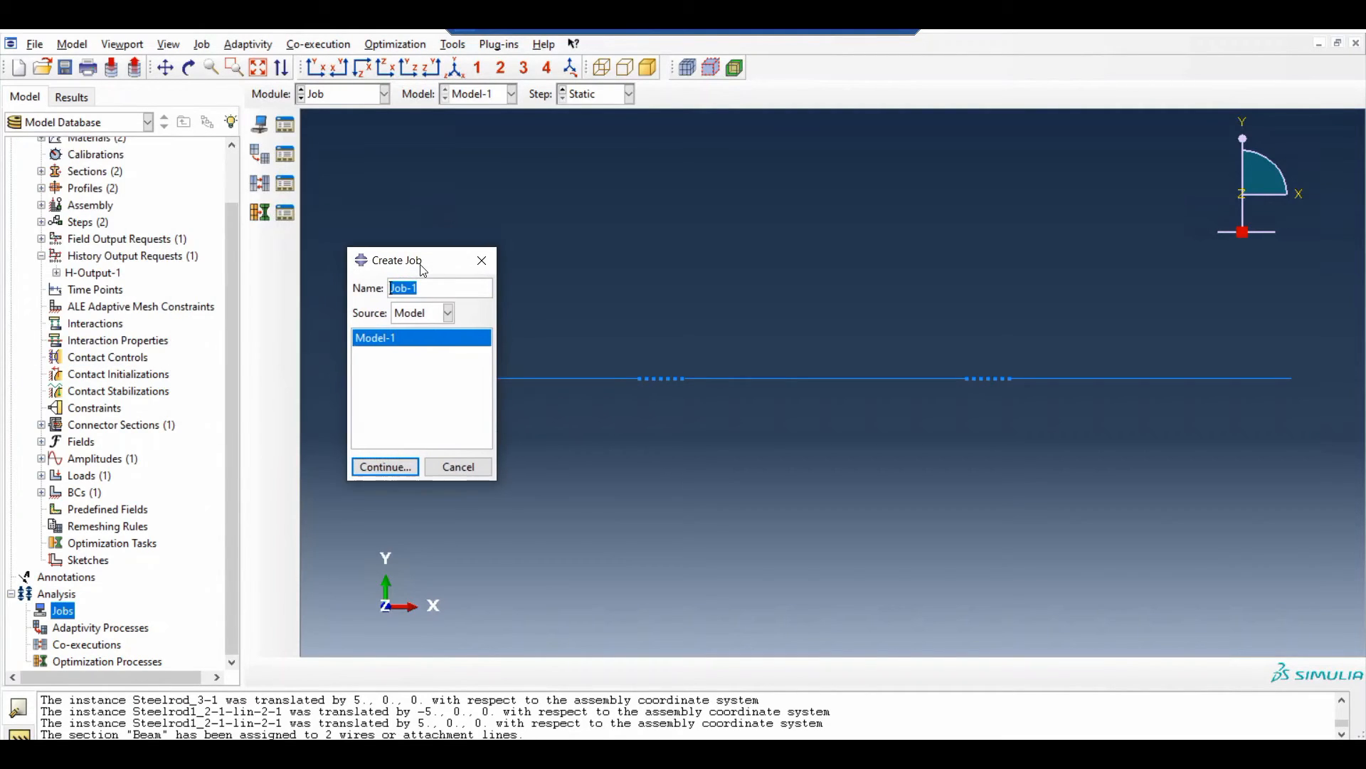
pyautogui.write('Rodsinseried')
pyautogui.write('_G10')
pyautogui.click(385, 467)
pyautogui.click(114, 585)
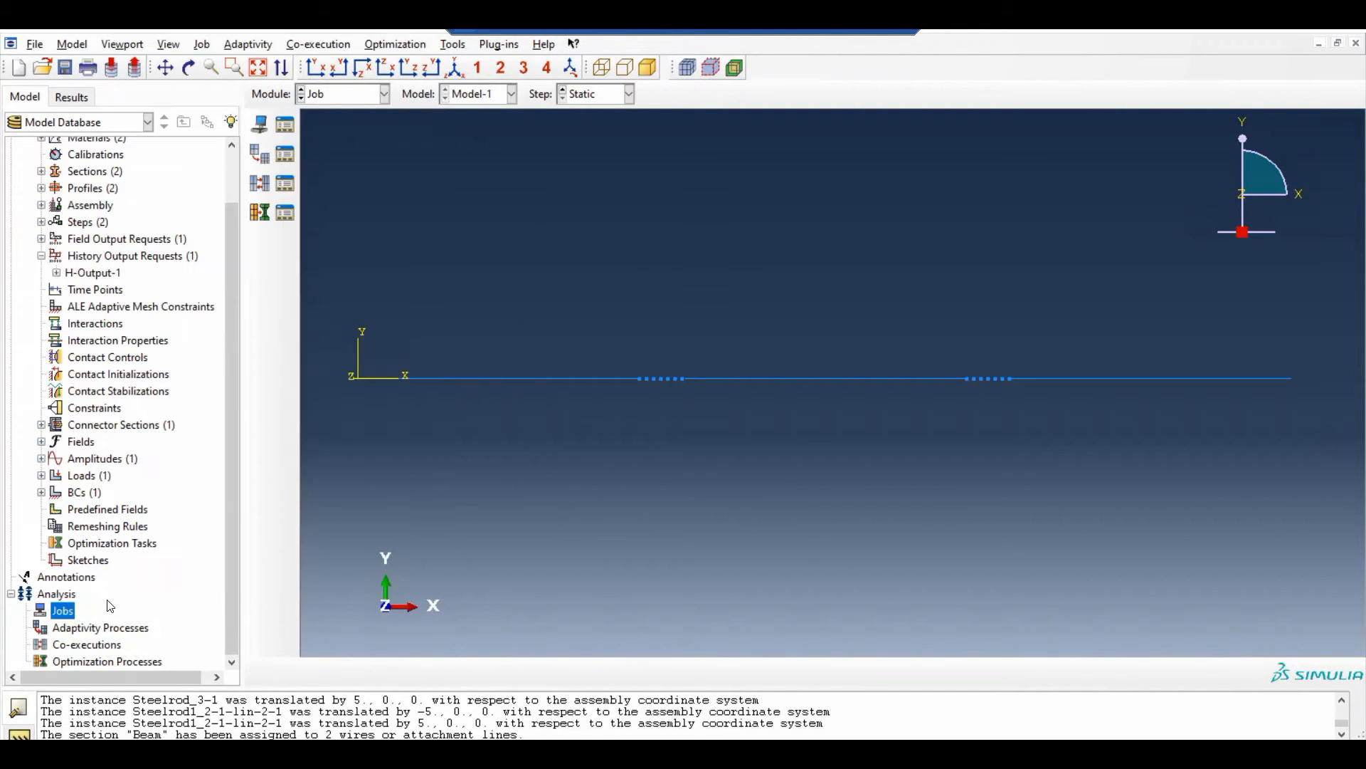
# Submit the Rodsinseries_G10 job and monitor its progress until the analysis finishes
pyautogui.click(75, 628)
pyautogui.rightClick(78, 629)
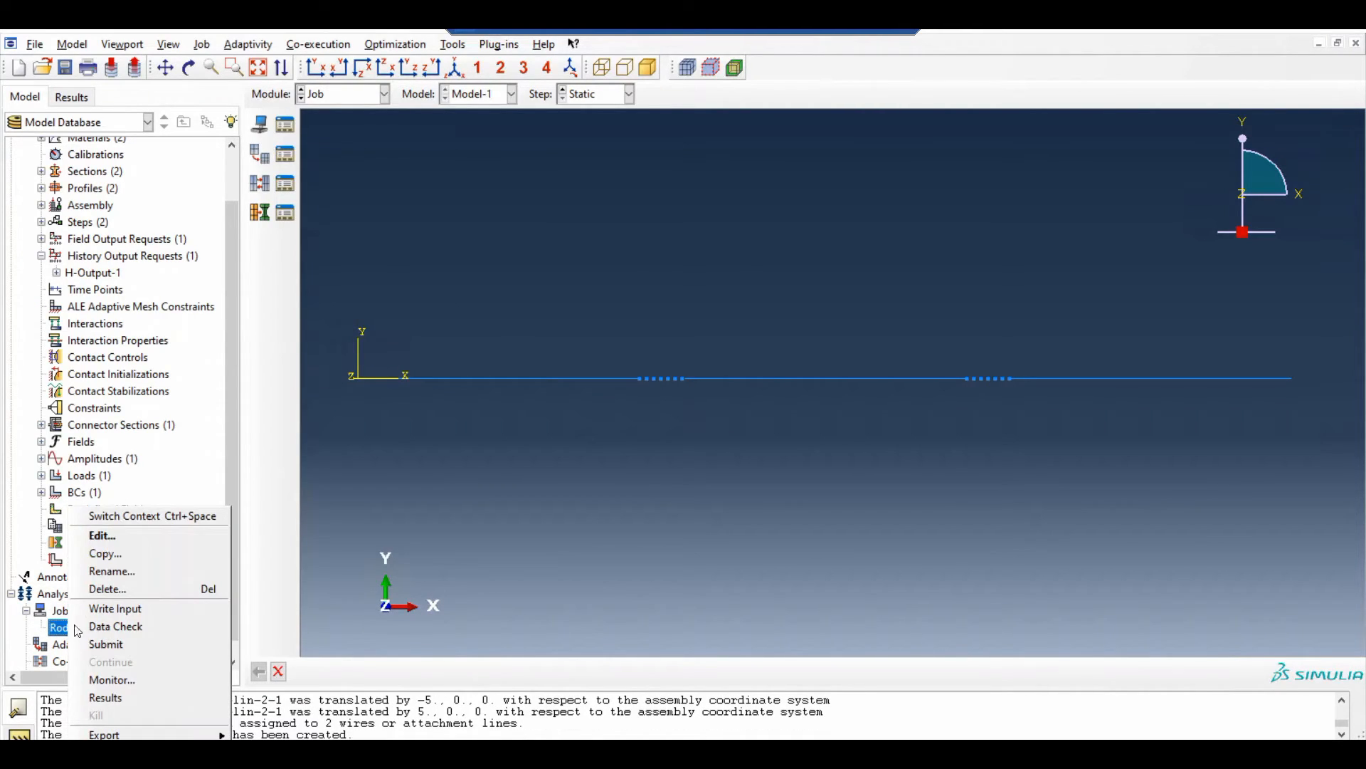
pyautogui.click(110, 644)
pyautogui.rightClick(122, 633)
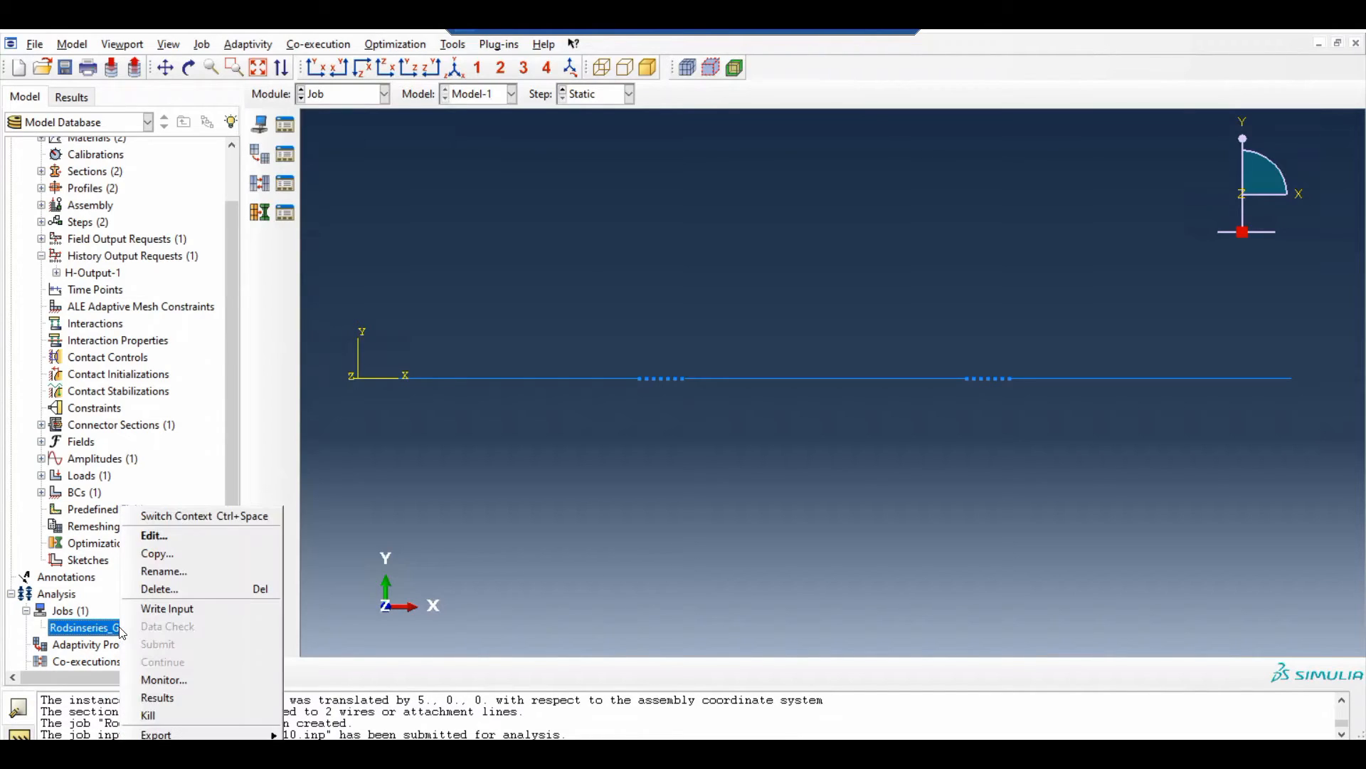
pyautogui.click(168, 678)
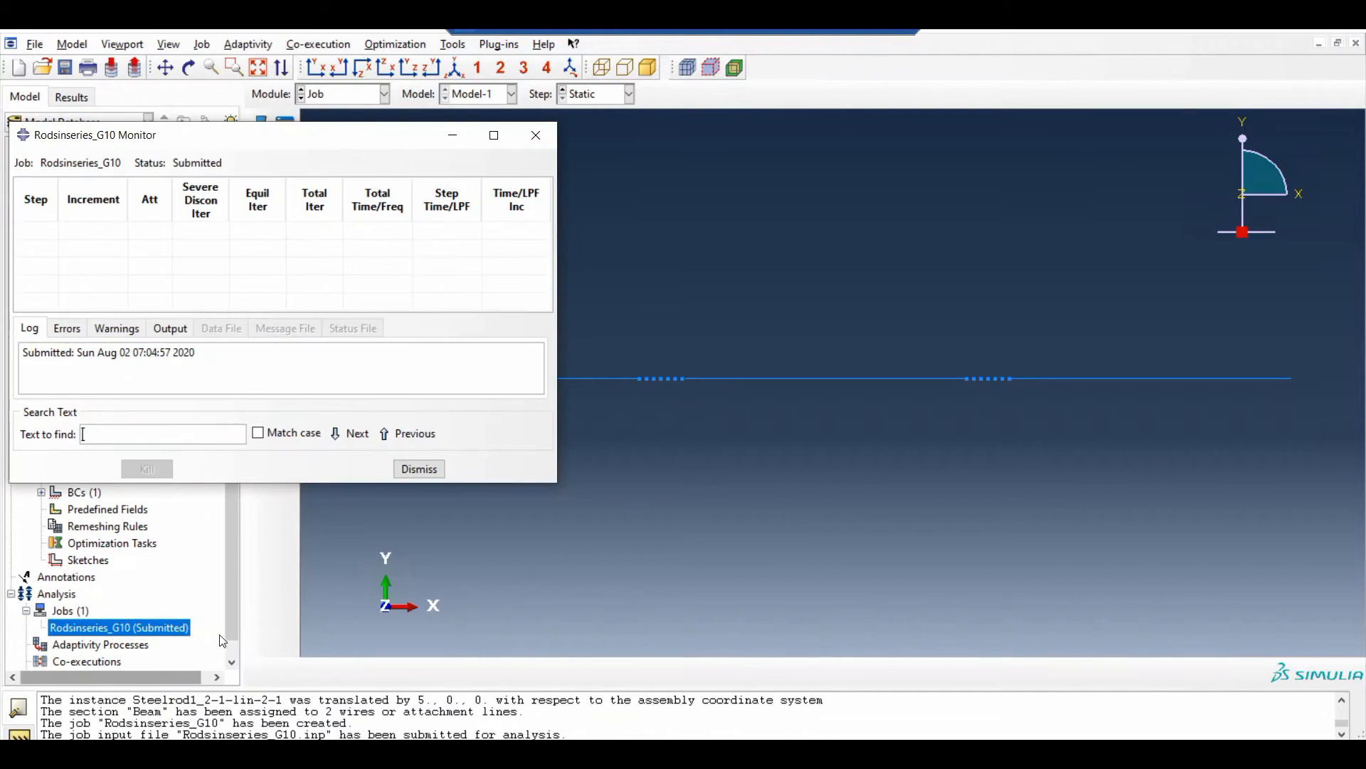
pyautogui.moveTo(306, 144); pyautogui.dragTo(644, 161)
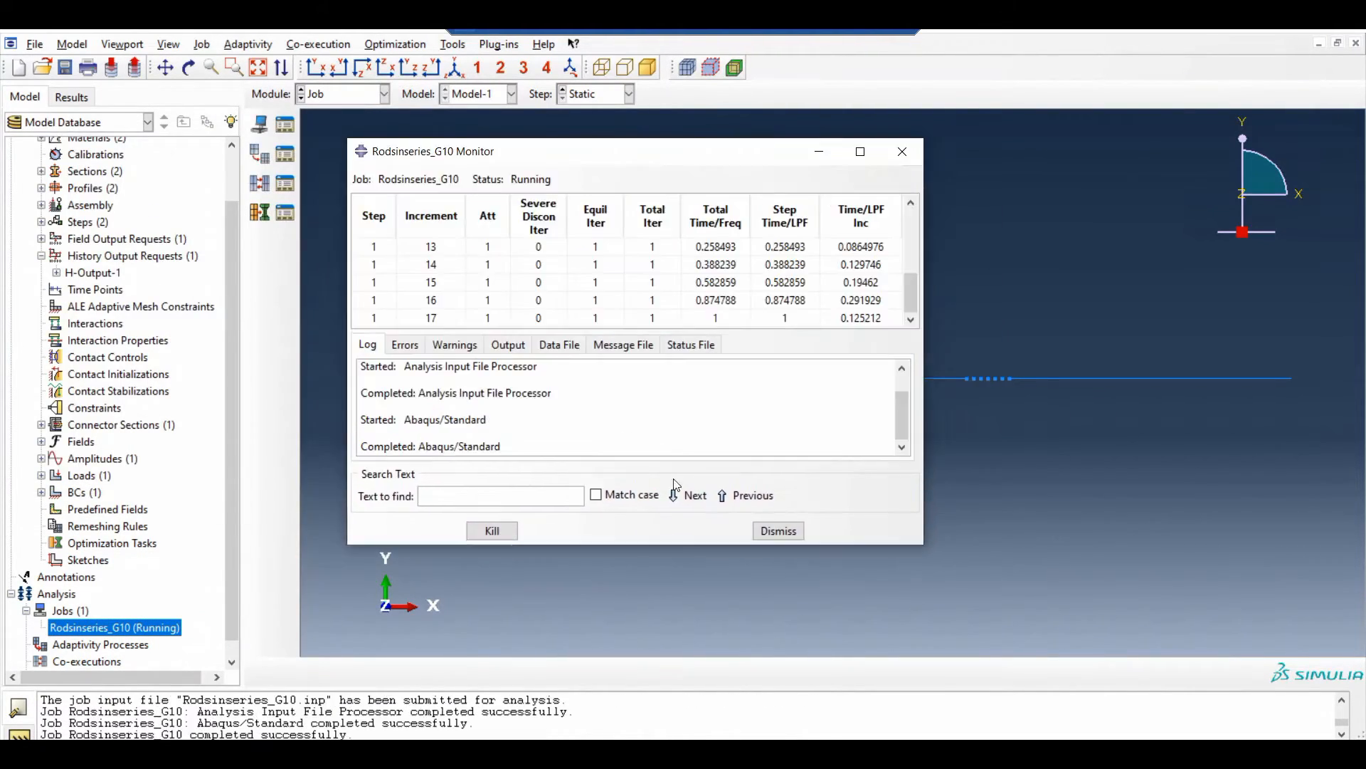
pyautogui.click(778, 531)
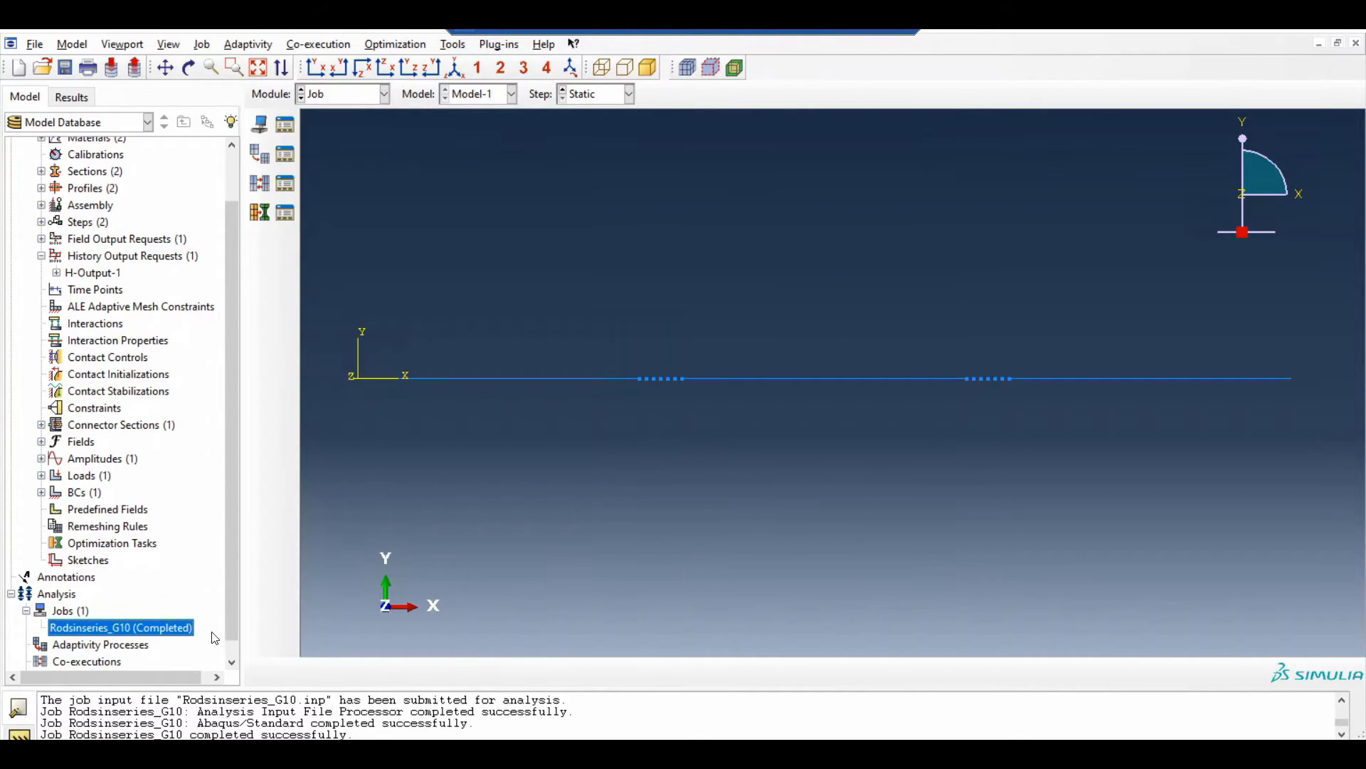
# Load the results of the Rodsinseries_G10 job and plot the displacement U magnitude on the rods
pyautogui.rightClick(182, 636)
pyautogui.click(170, 694)
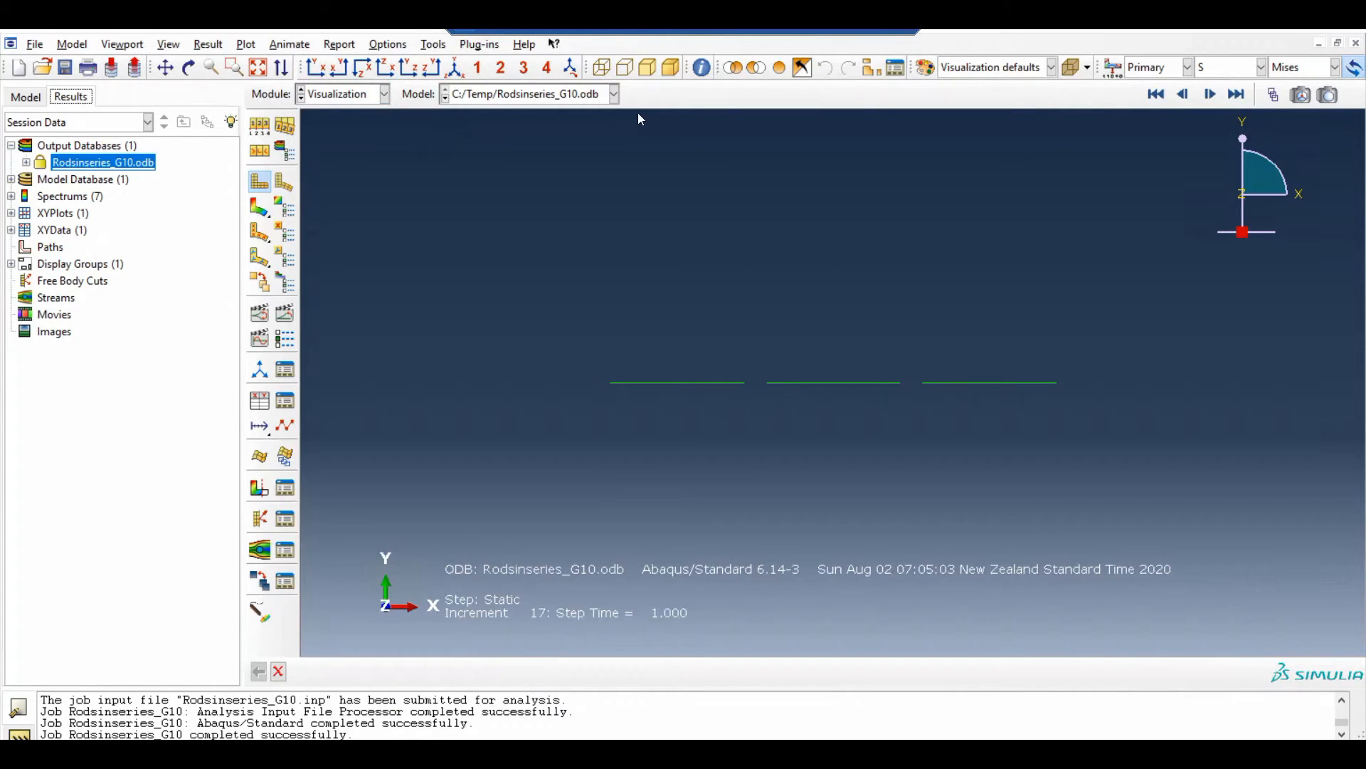
pyautogui.click(1242, 69)
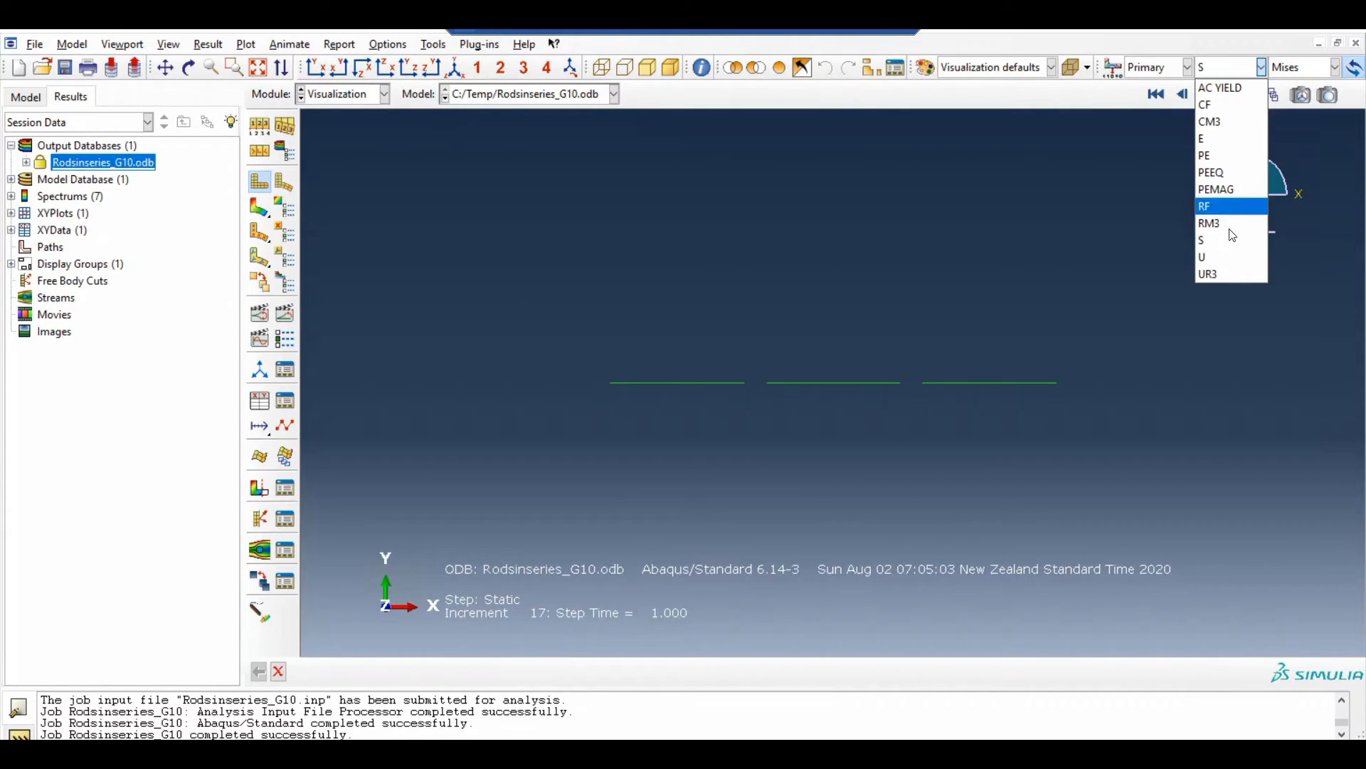
pyautogui.click(1225, 255)
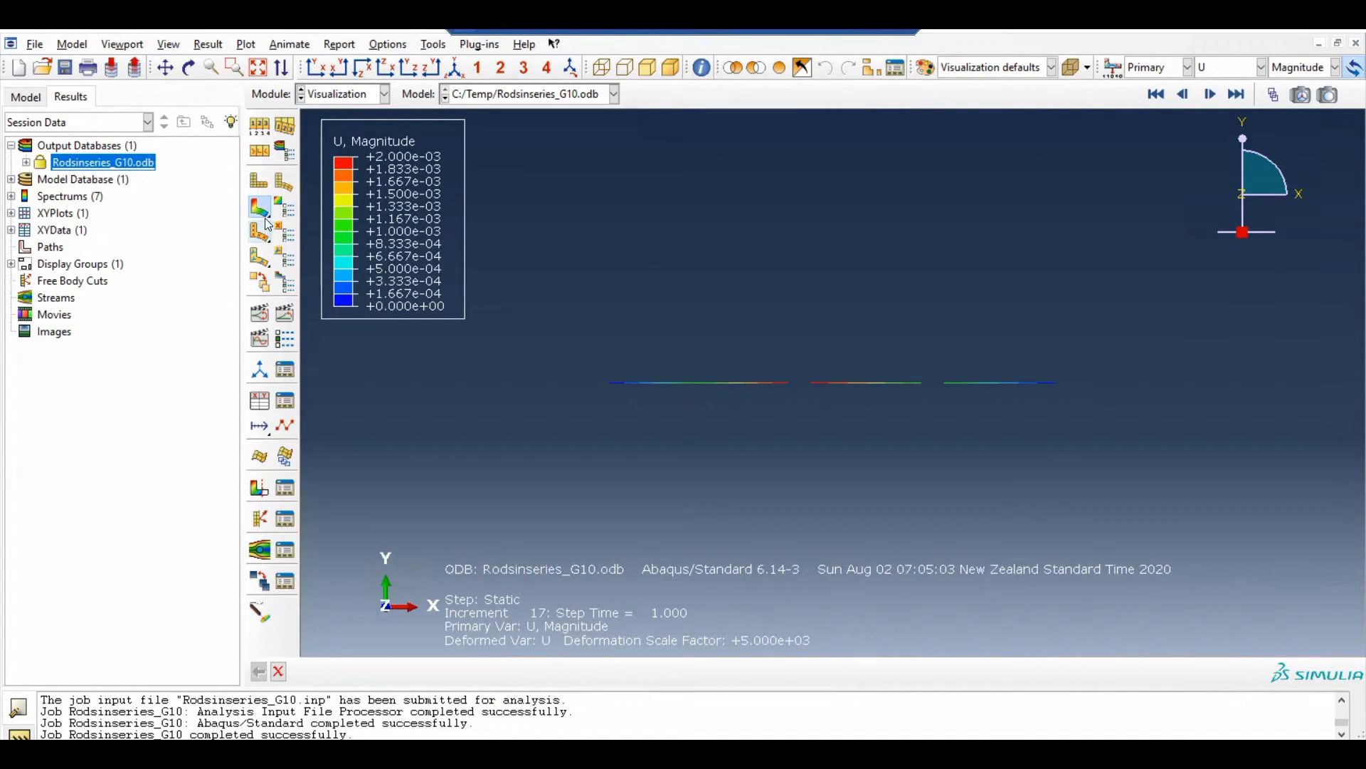
# Animate the displacement contours over the time history, looping at a roughly medium frame rate
pyautogui.click(284, 322)
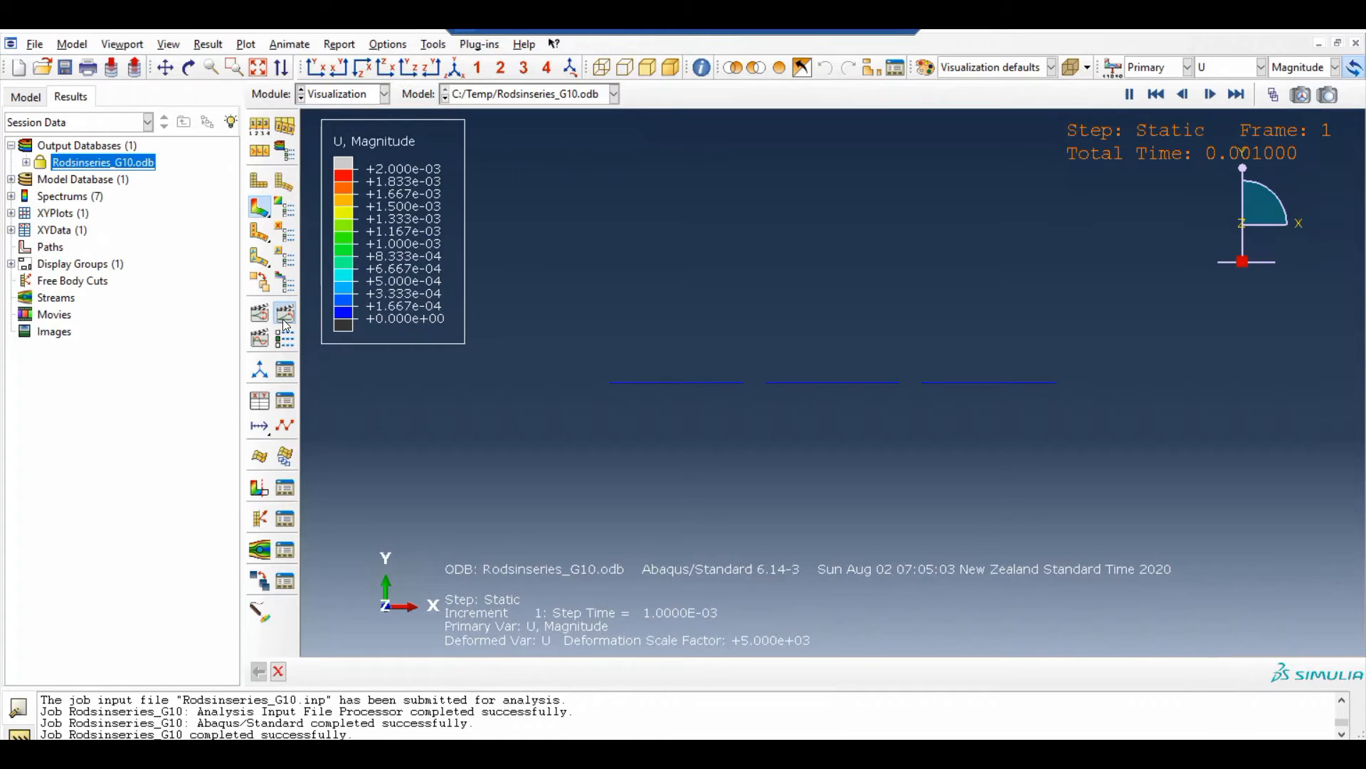
pyautogui.click(287, 345)
pyautogui.moveTo(105, 281); pyautogui.dragTo(145, 281)
pyautogui.click(153, 425)
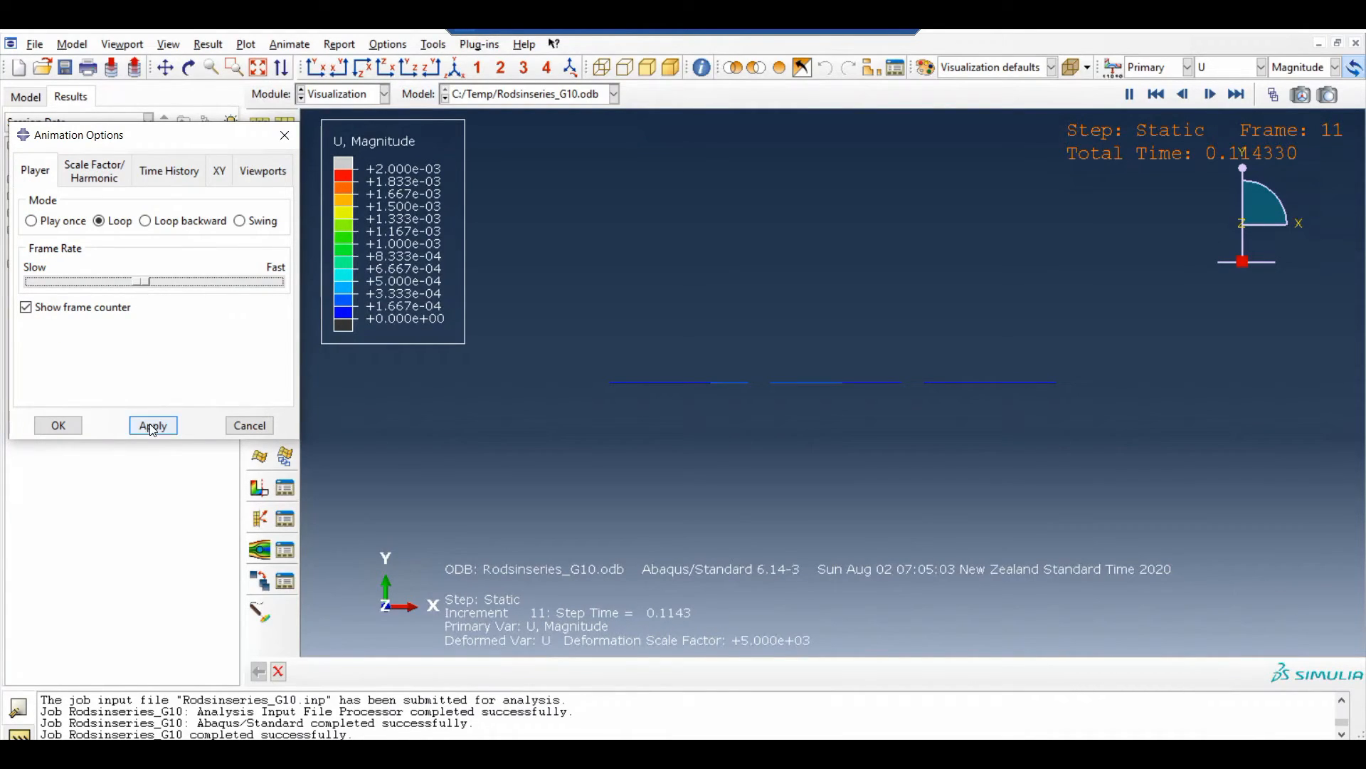
pyautogui.click(57, 425)
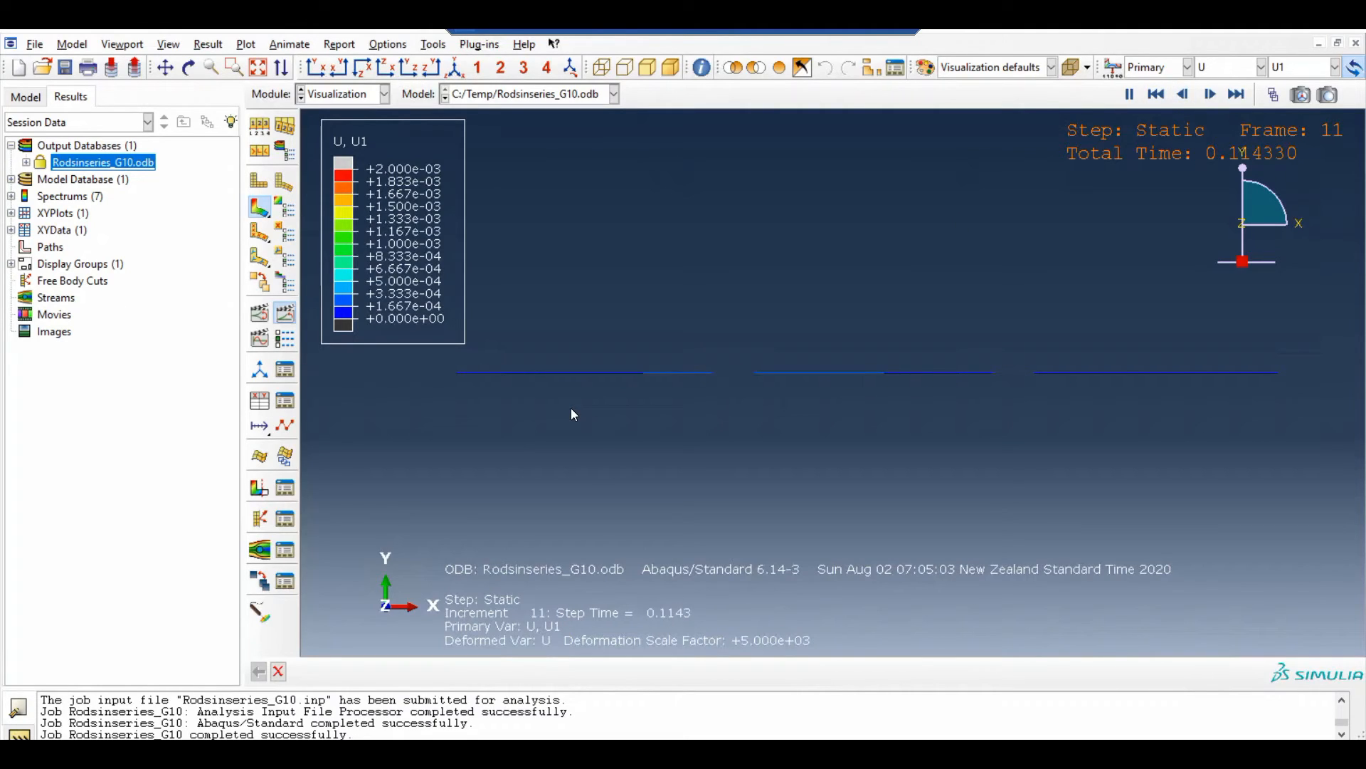
# Plot resultant displacement symbols on the deformed rods and reduce the symbol density to about a fifth of the way from High to Low
pyautogui.click(260, 233)
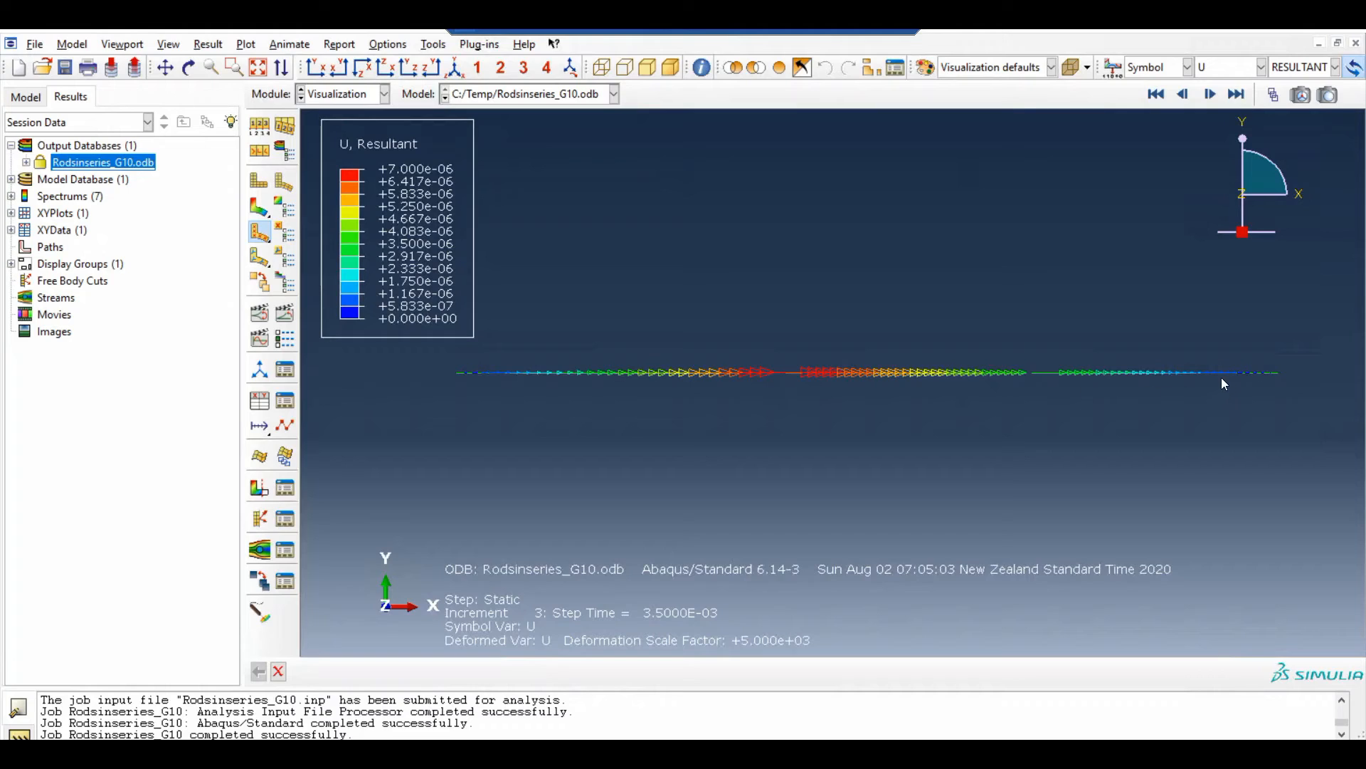
pyautogui.click(285, 234)
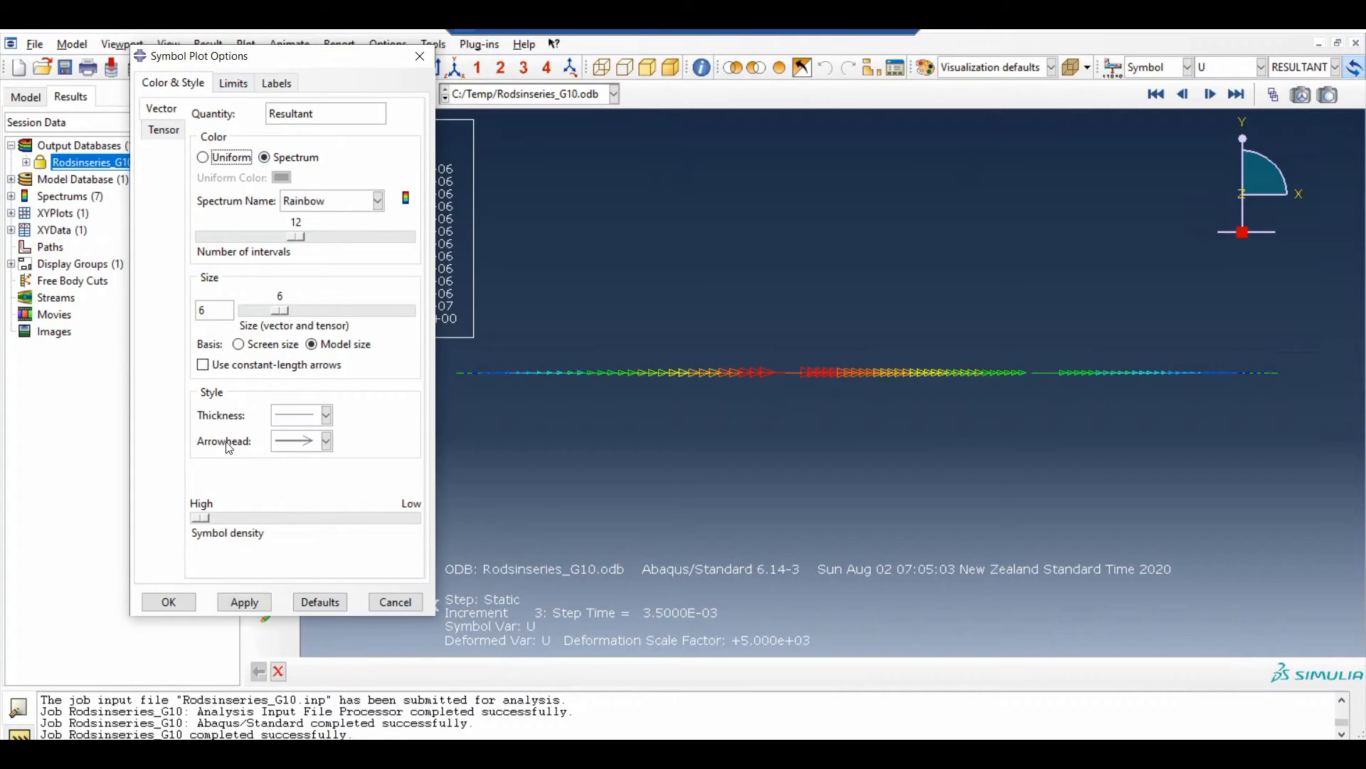
pyautogui.moveTo(204, 518); pyautogui.dragTo(256, 529)
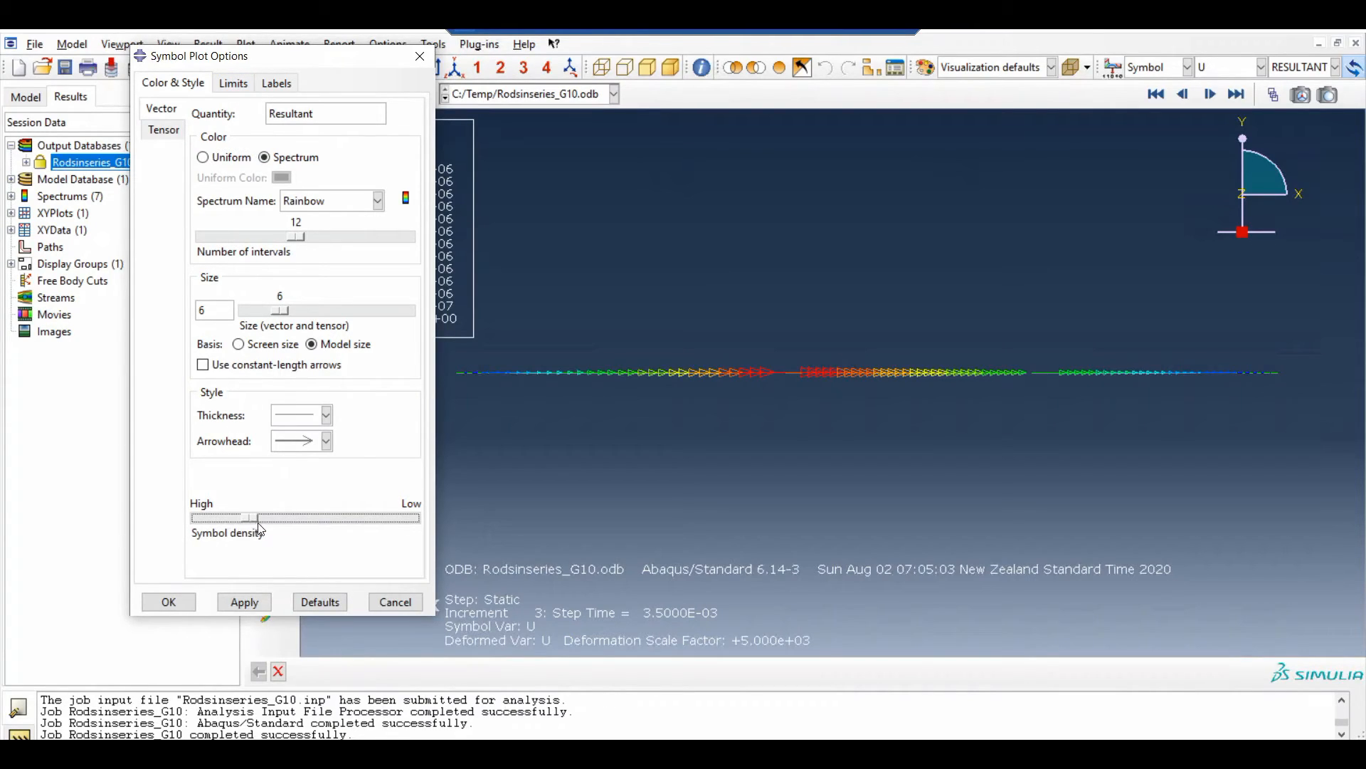
pyautogui.click(260, 603)
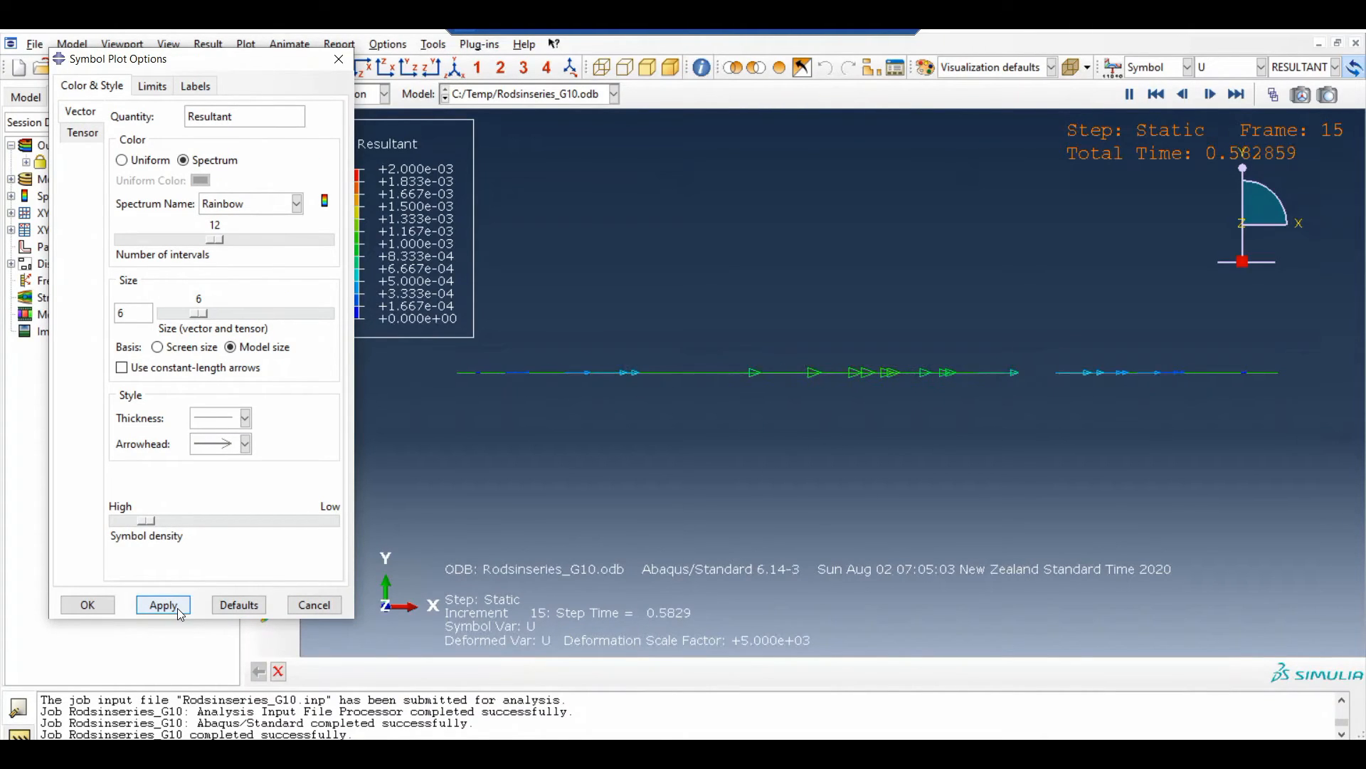
pyautogui.click(138, 520)
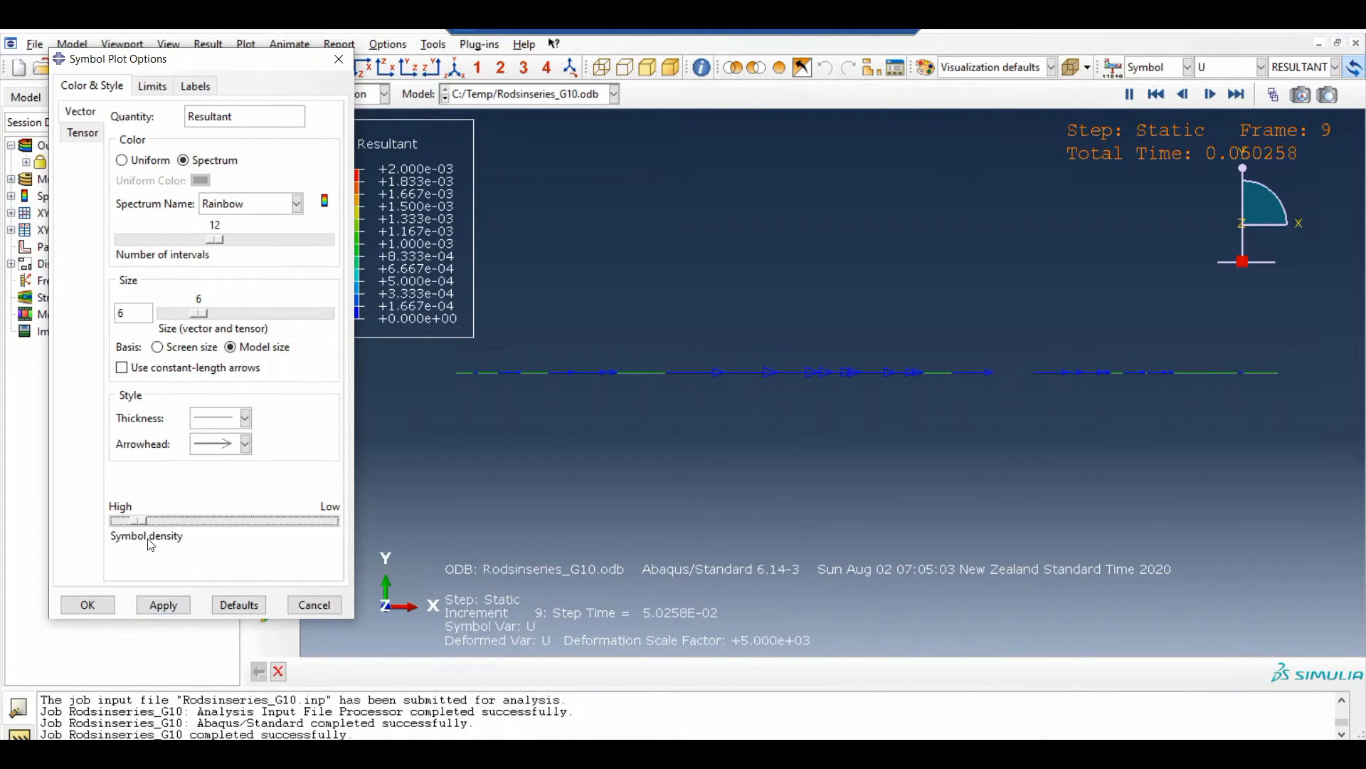
pyautogui.click(169, 605)
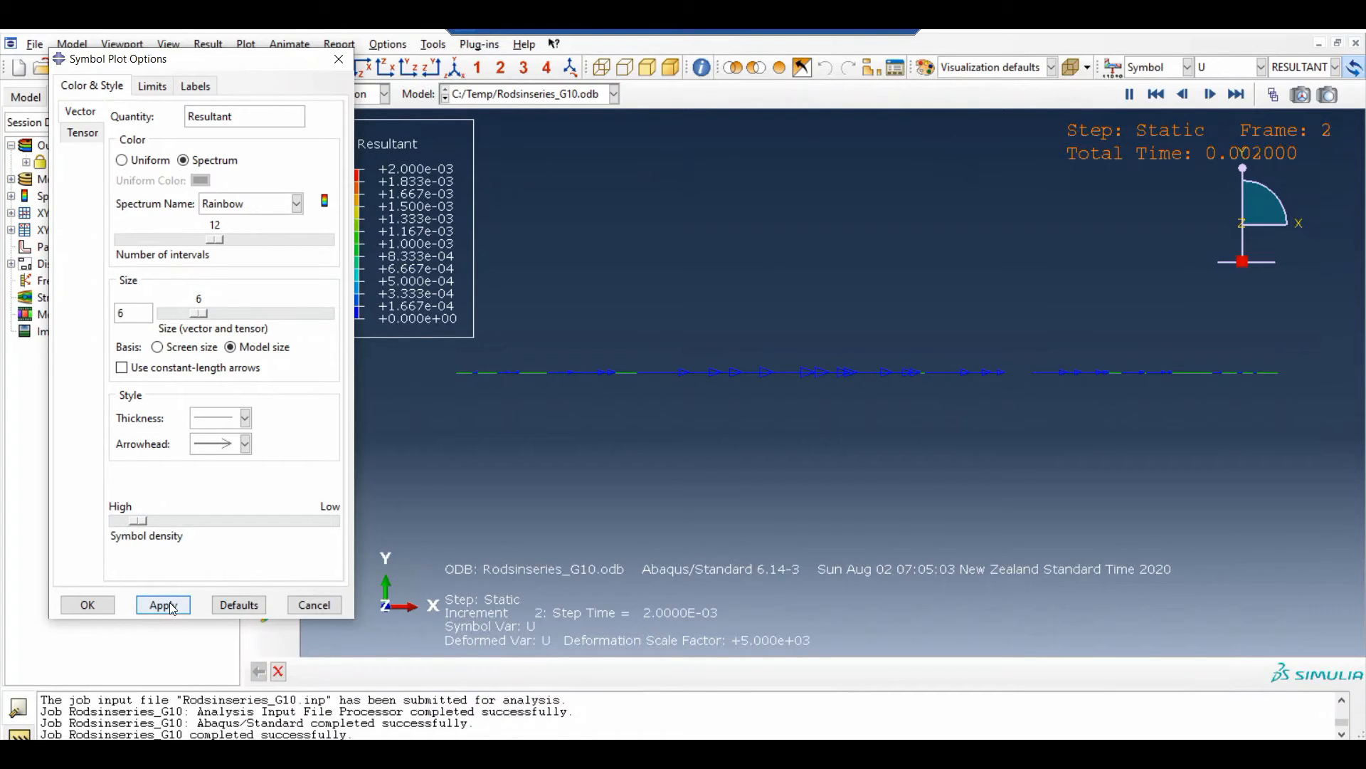
pyautogui.moveTo(138, 520); pyautogui.dragTo(155, 520)
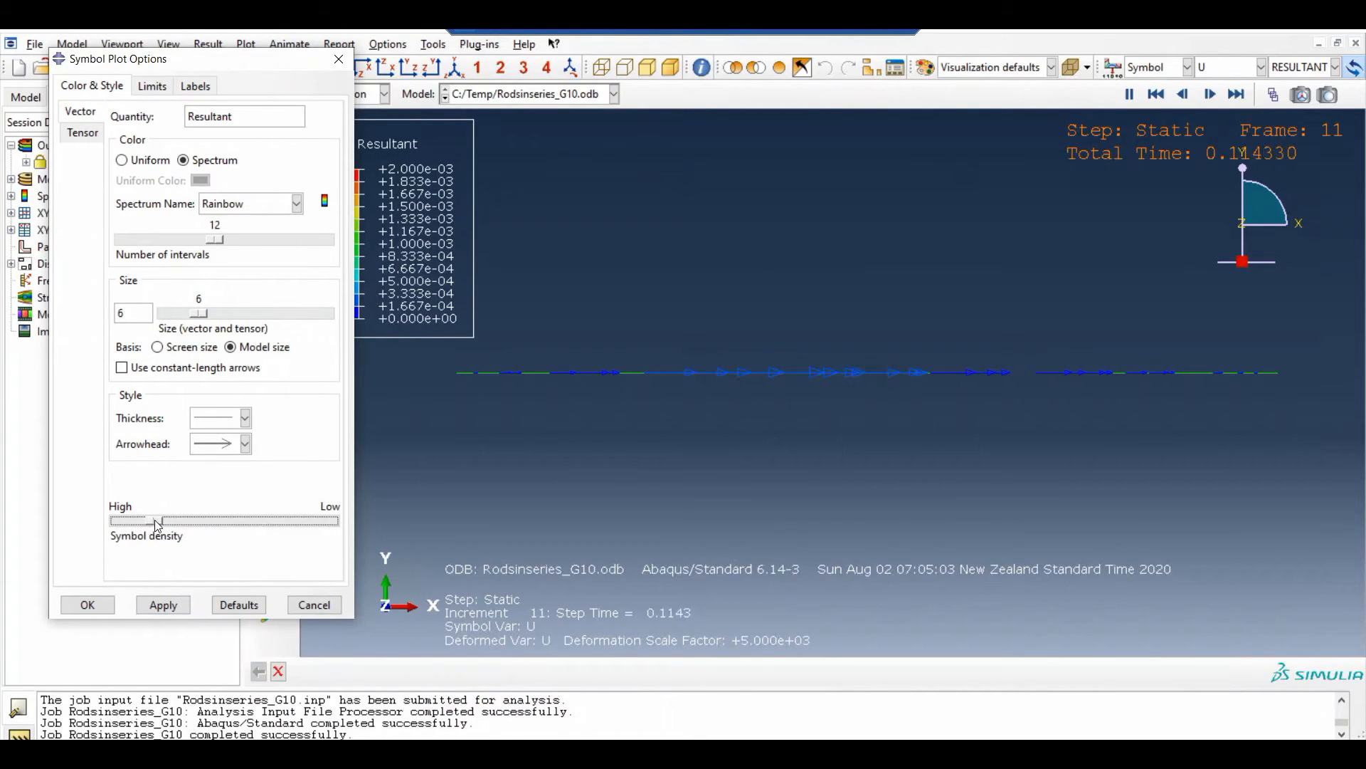
pyautogui.click(161, 612)
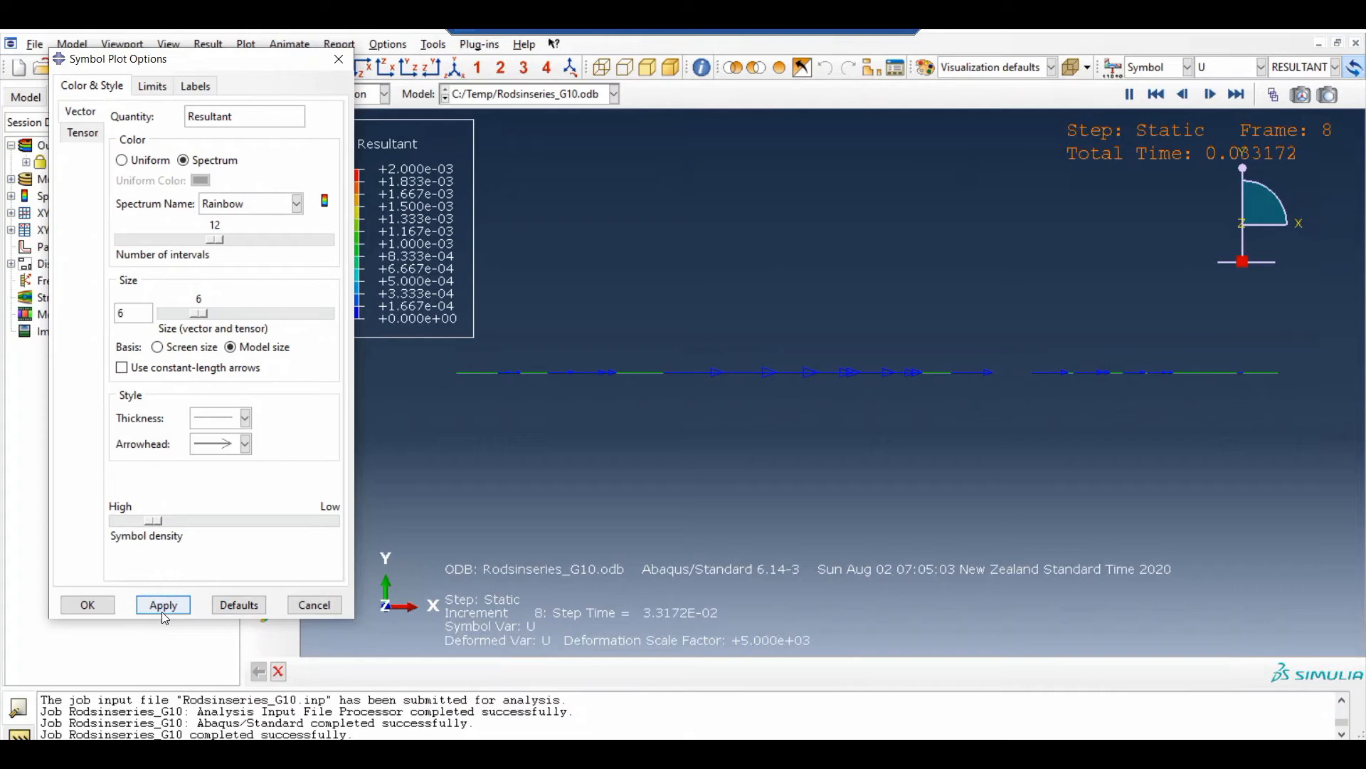
pyautogui.click(97, 607)
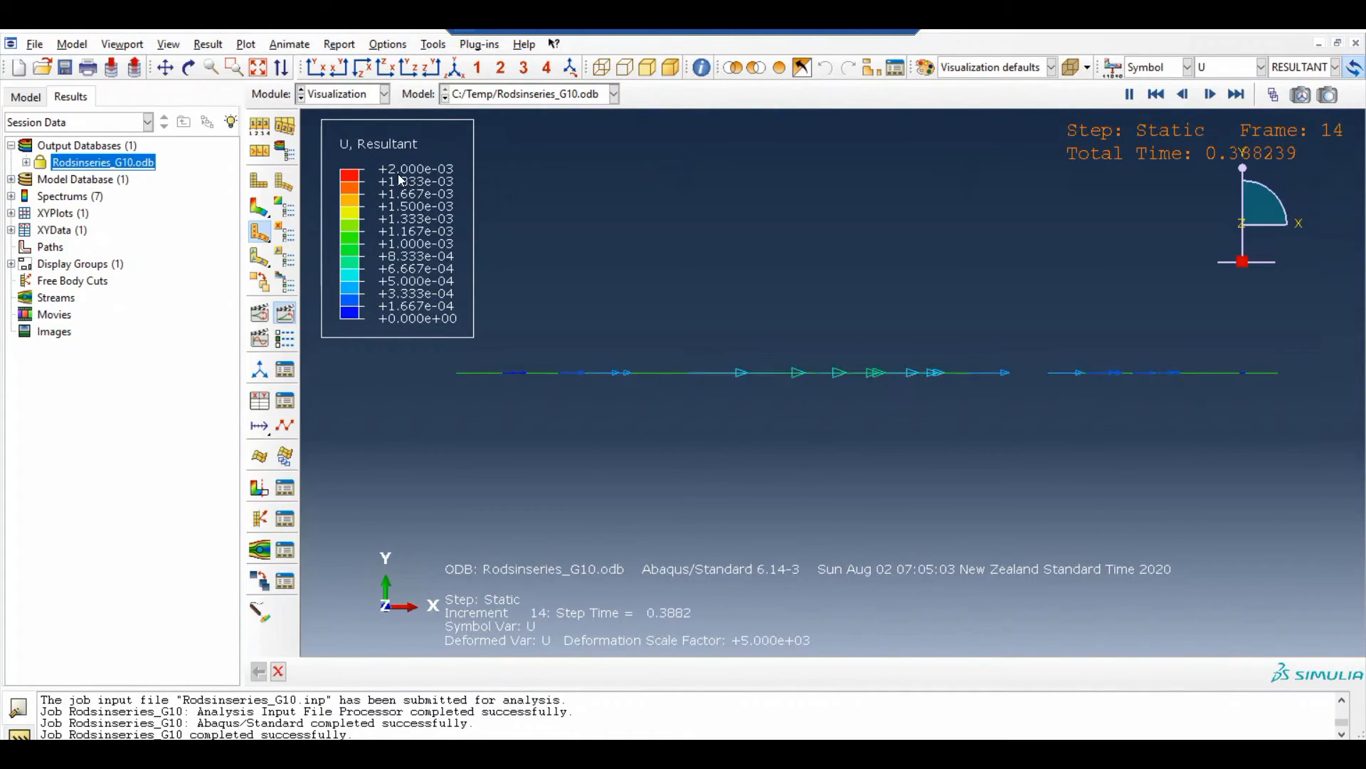
# Jump to the last frame of the Static step and plot the resultant reaction force RF as symbols
pyautogui.click(1239, 98)
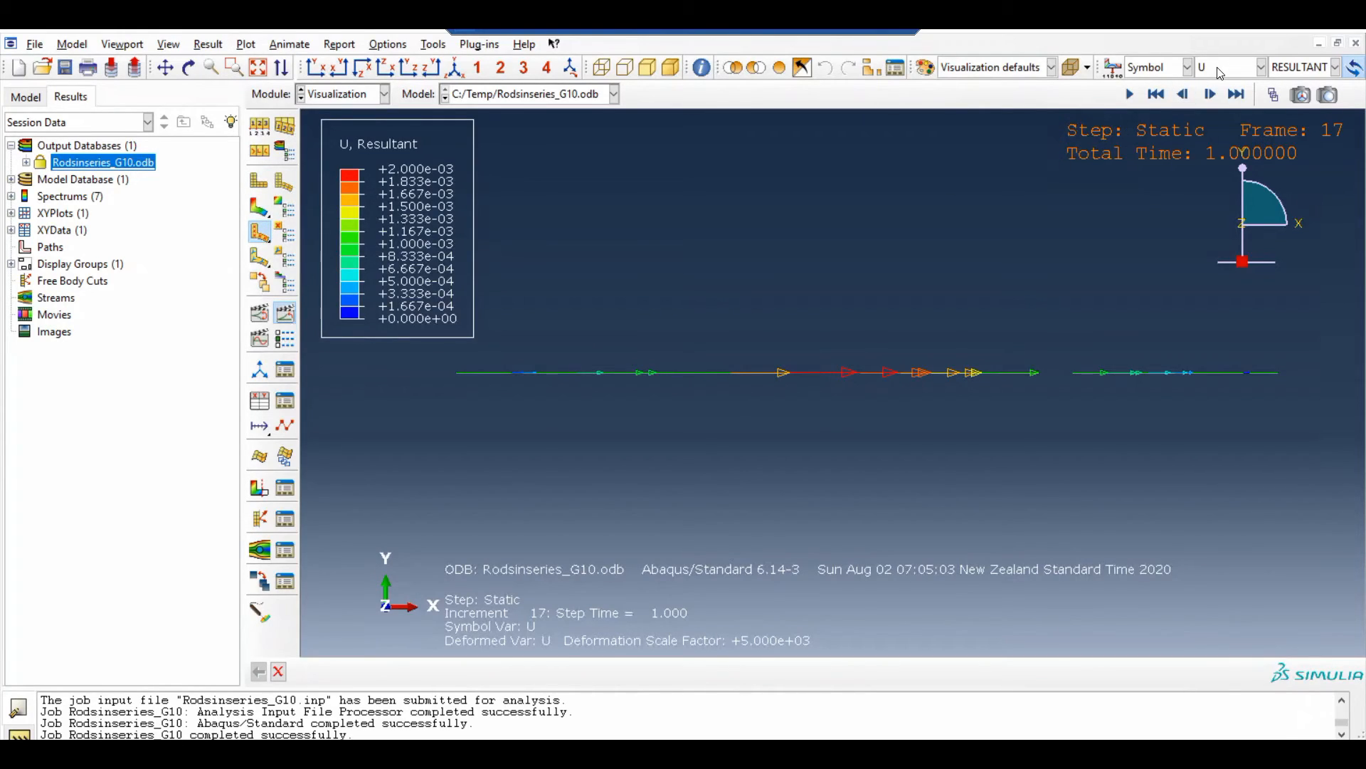
pyautogui.click(1217, 73)
pyautogui.click(1214, 137)
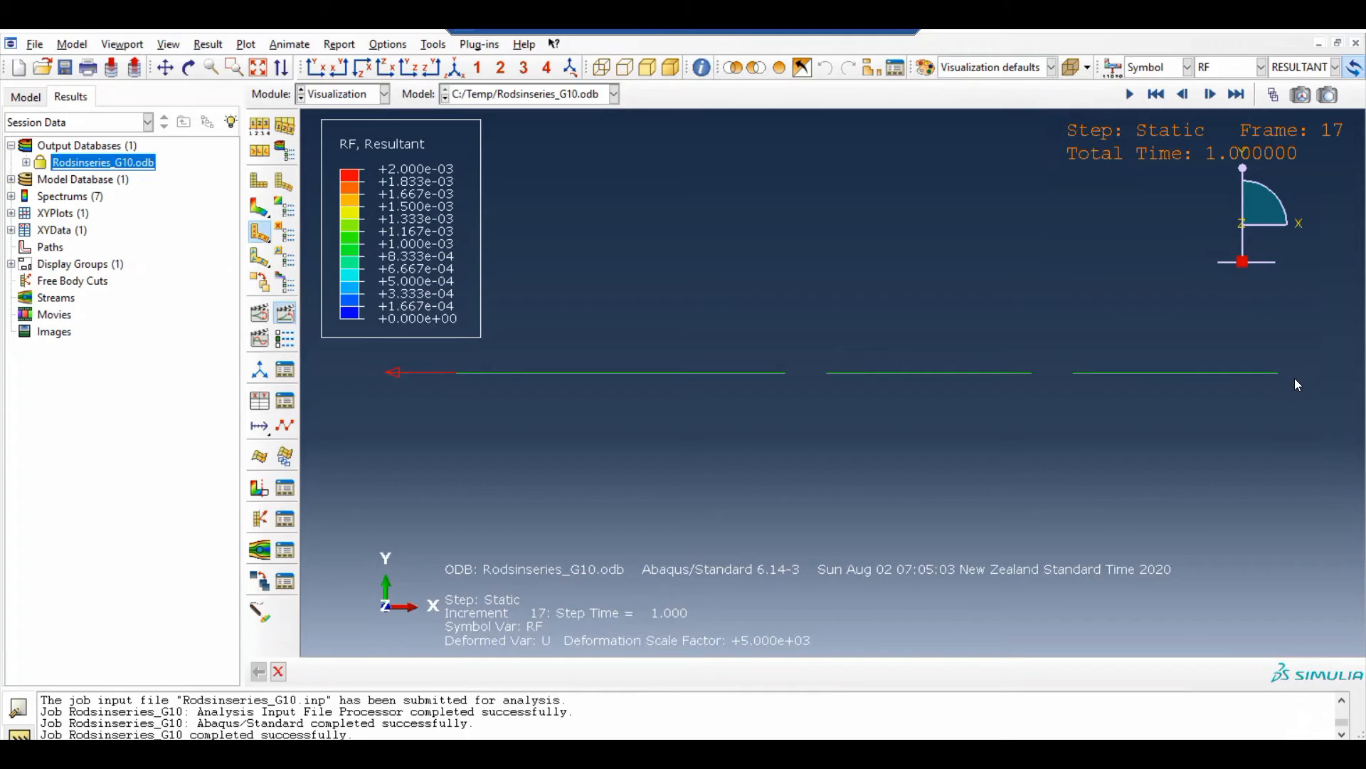
# Set the symbol density to the High end and animate the reaction force symbols over the time history
pyautogui.click(284, 233)
pyautogui.moveTo(148, 516); pyautogui.dragTo(112, 517)
pyautogui.click(163, 604)
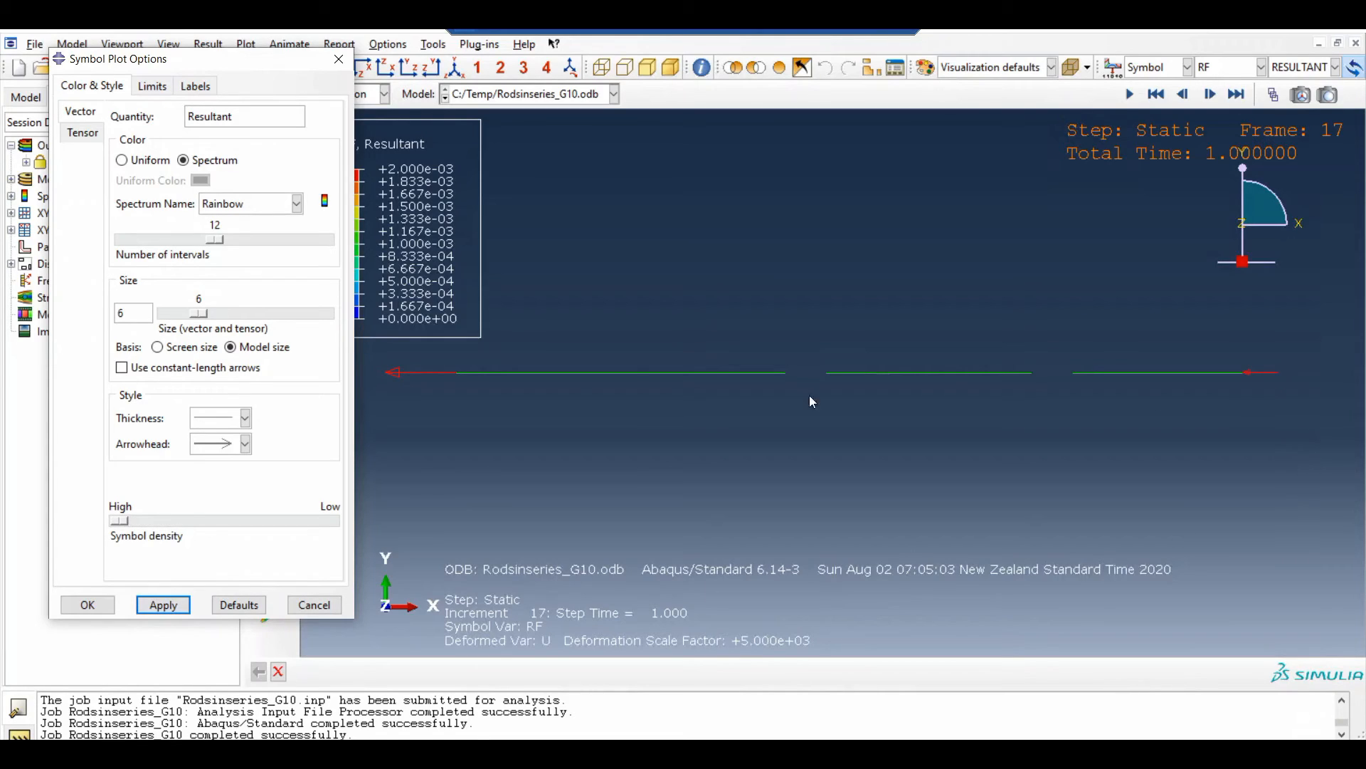
pyautogui.click(91, 604)
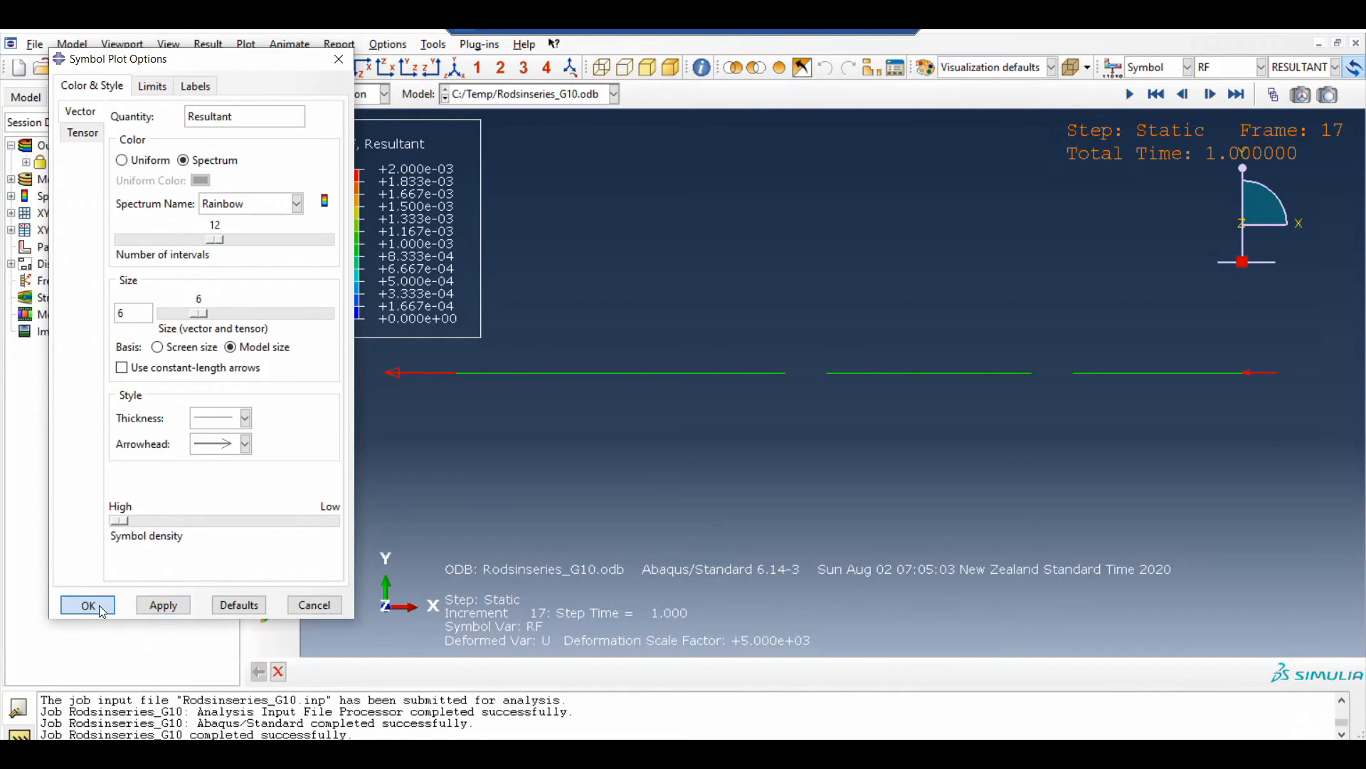
pyautogui.click(285, 314)
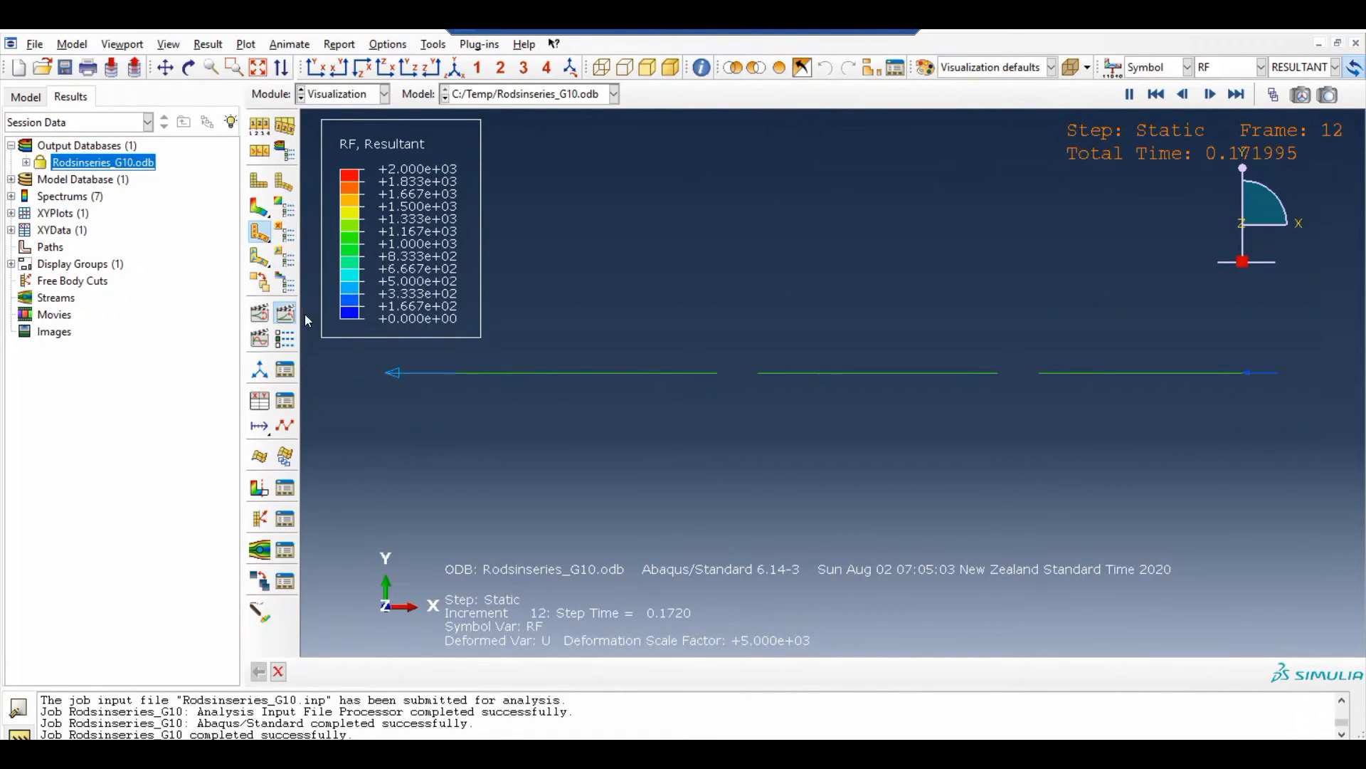
# Turn on the display of values next to the vector symbols in the symbol plot options
pyautogui.click(285, 233)
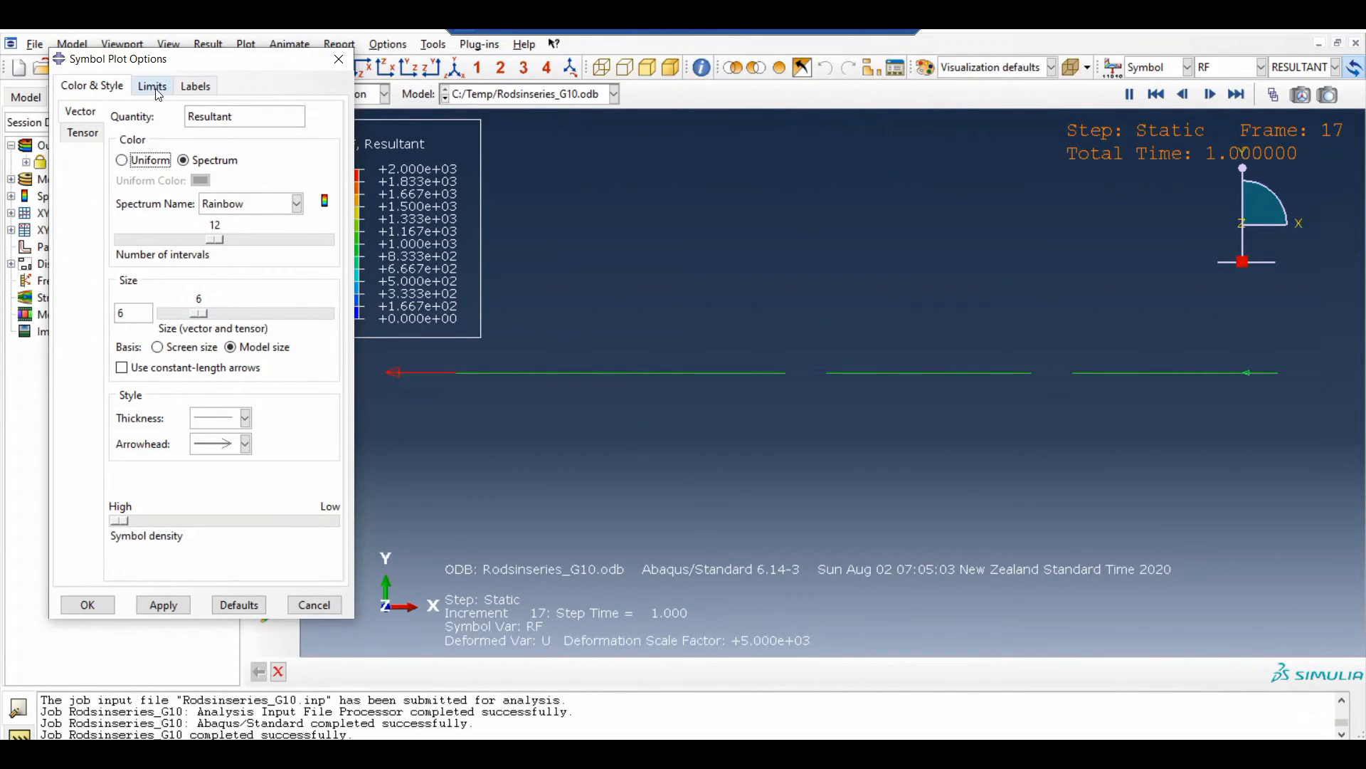
pyautogui.click(152, 86)
pyautogui.click(195, 86)
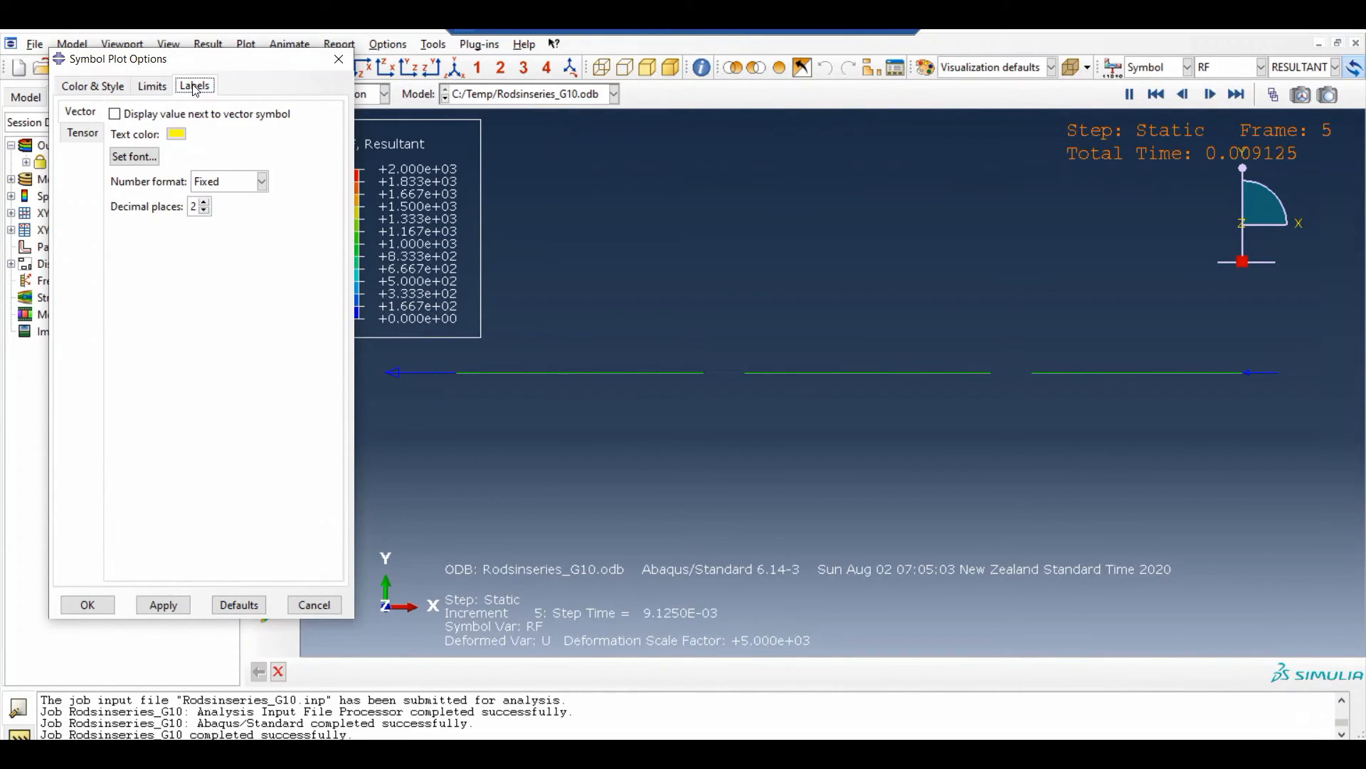
pyautogui.click(115, 115)
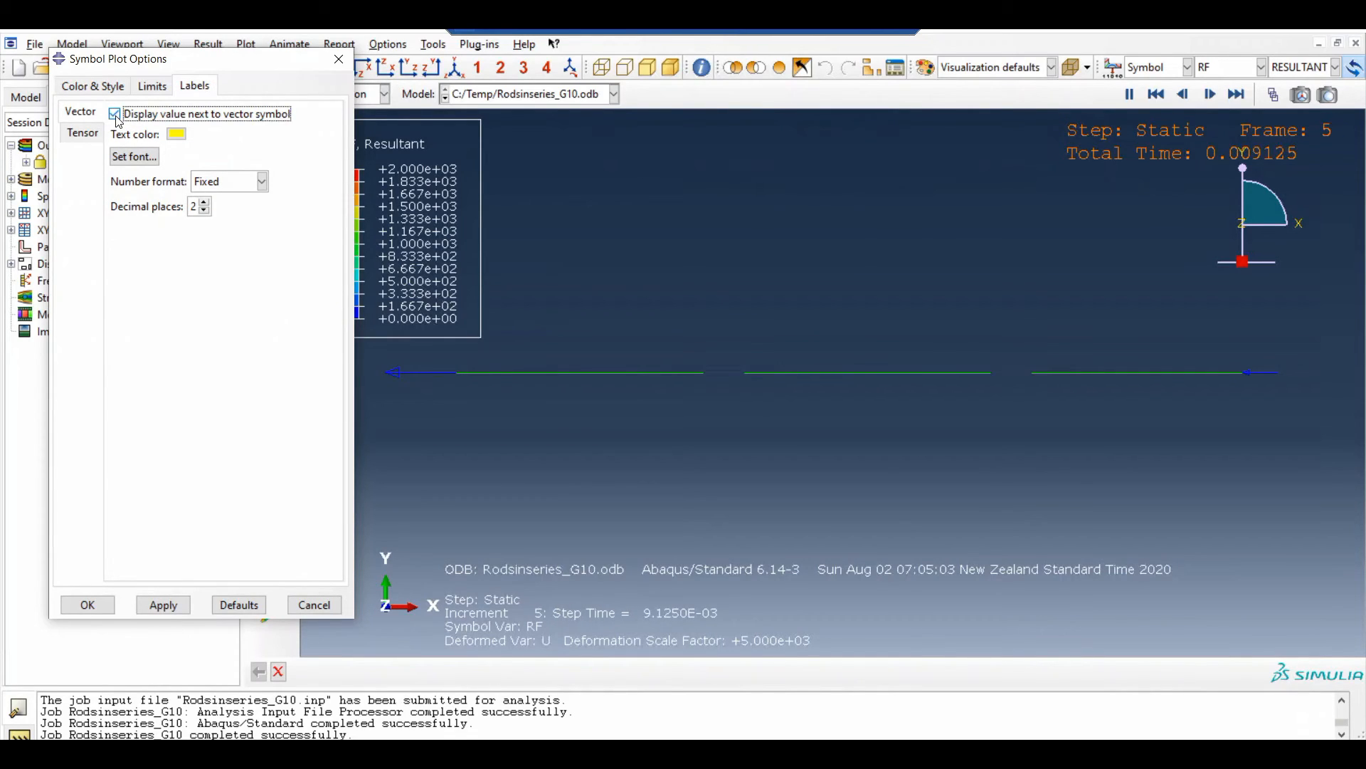
pyautogui.click(163, 604)
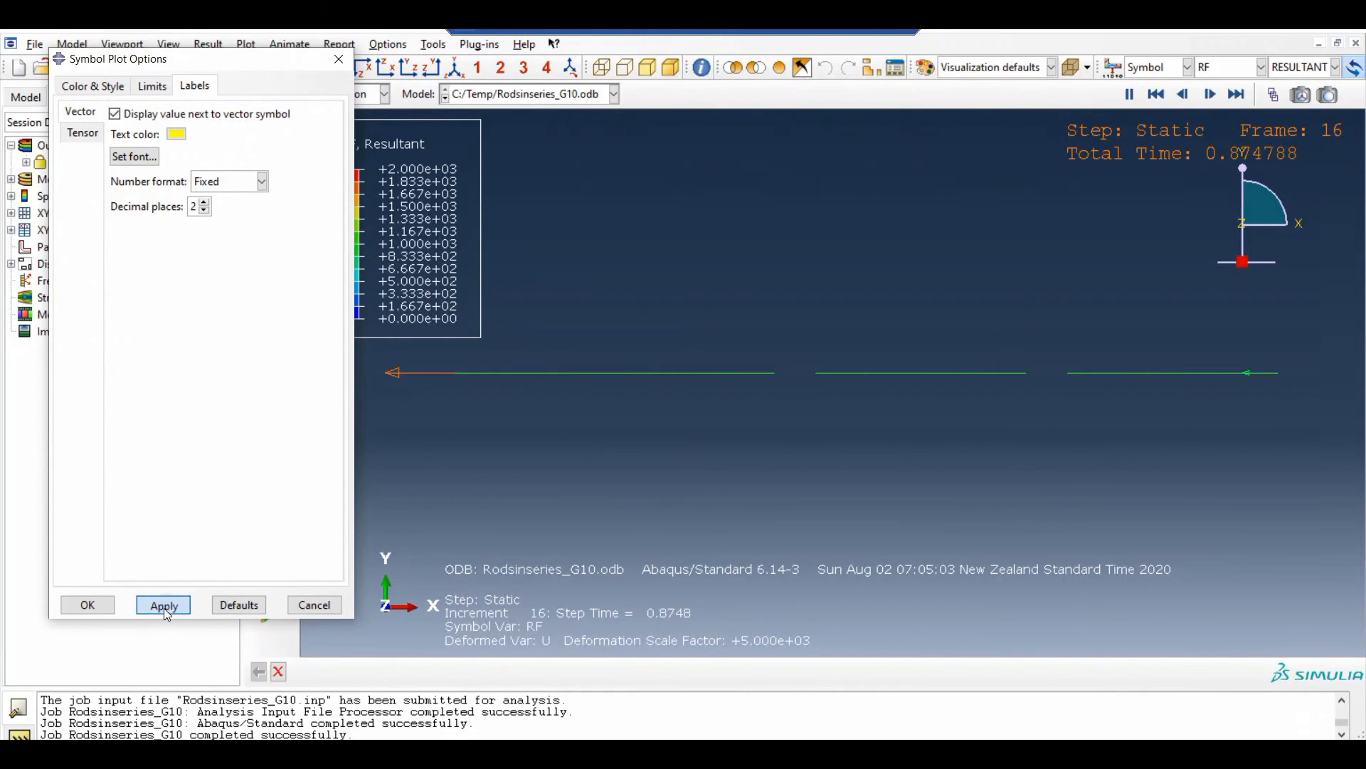
pyautogui.click(87, 605)
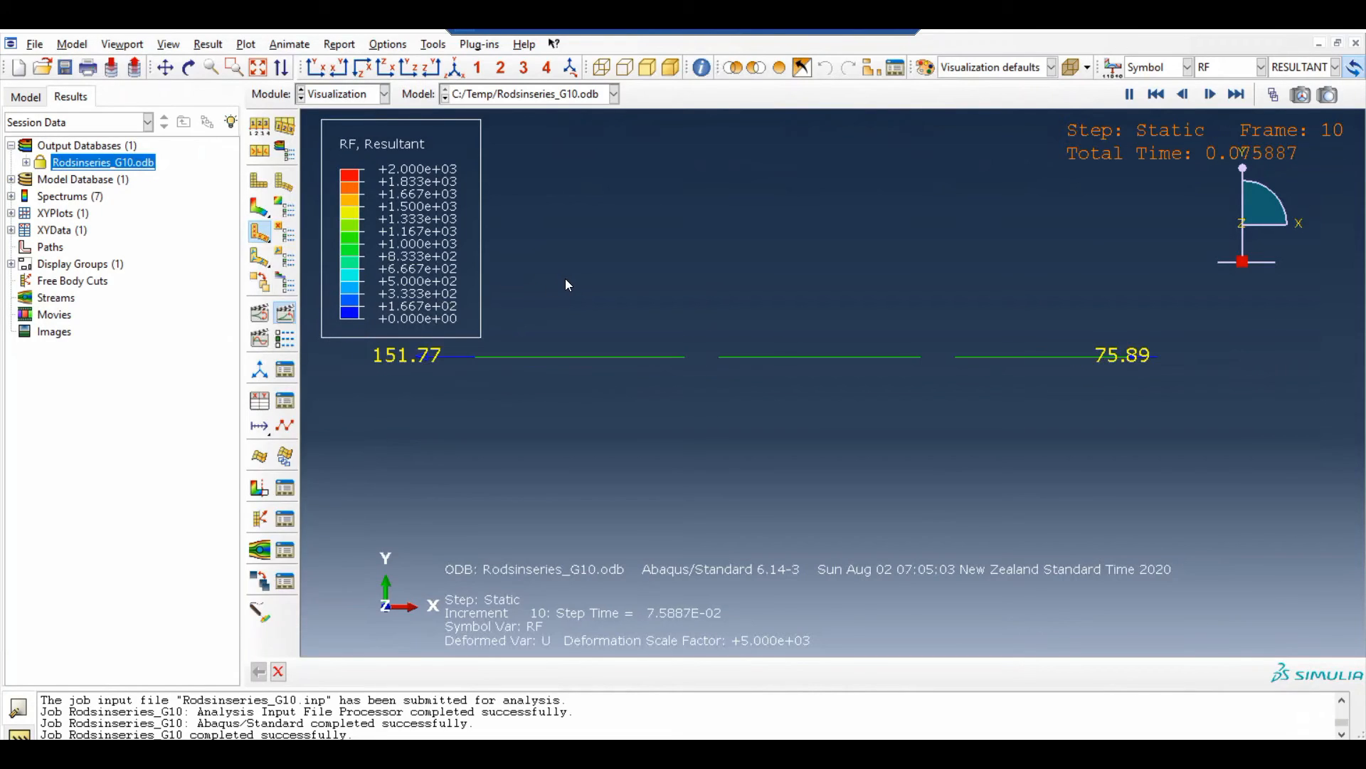
# Show the labelled reaction forces in the XY front view at the last frame of the Static step
pyautogui.click(448, 69)
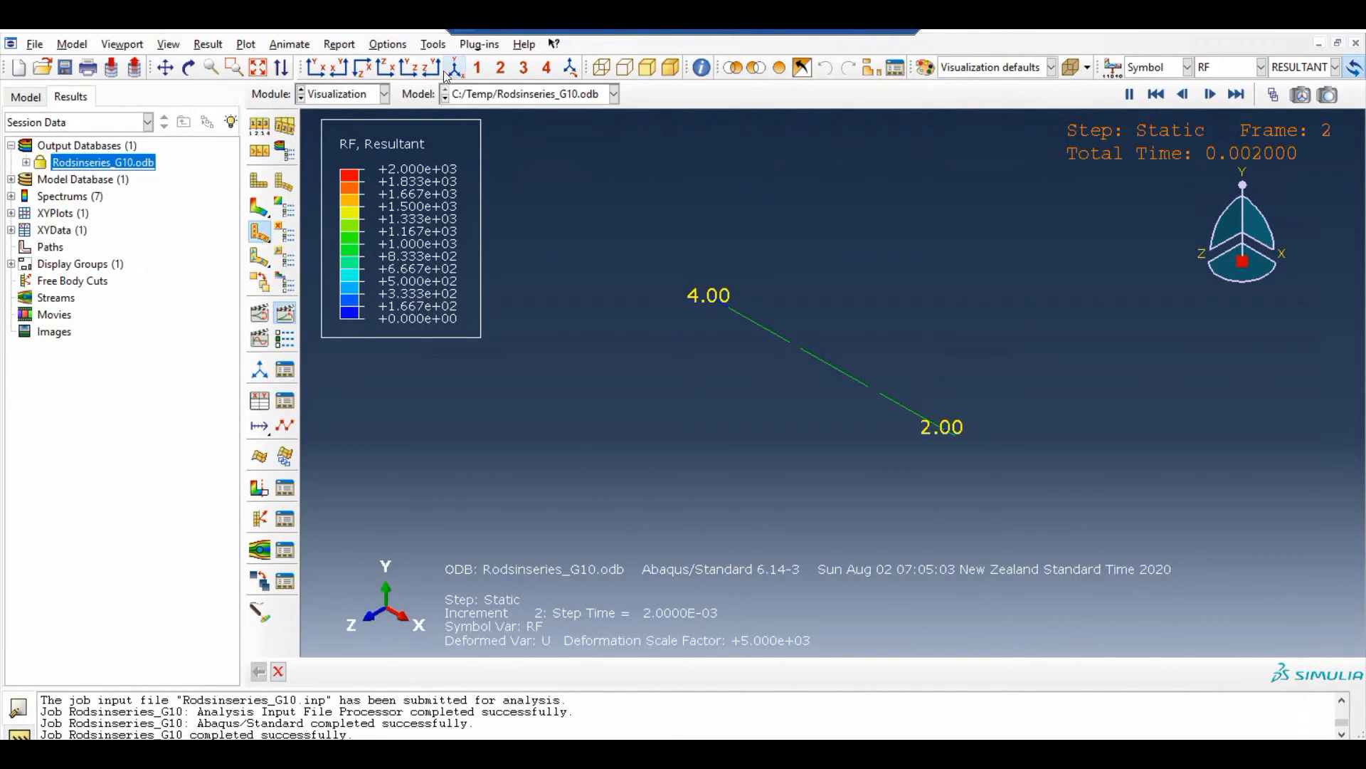
pyautogui.click(316, 67)
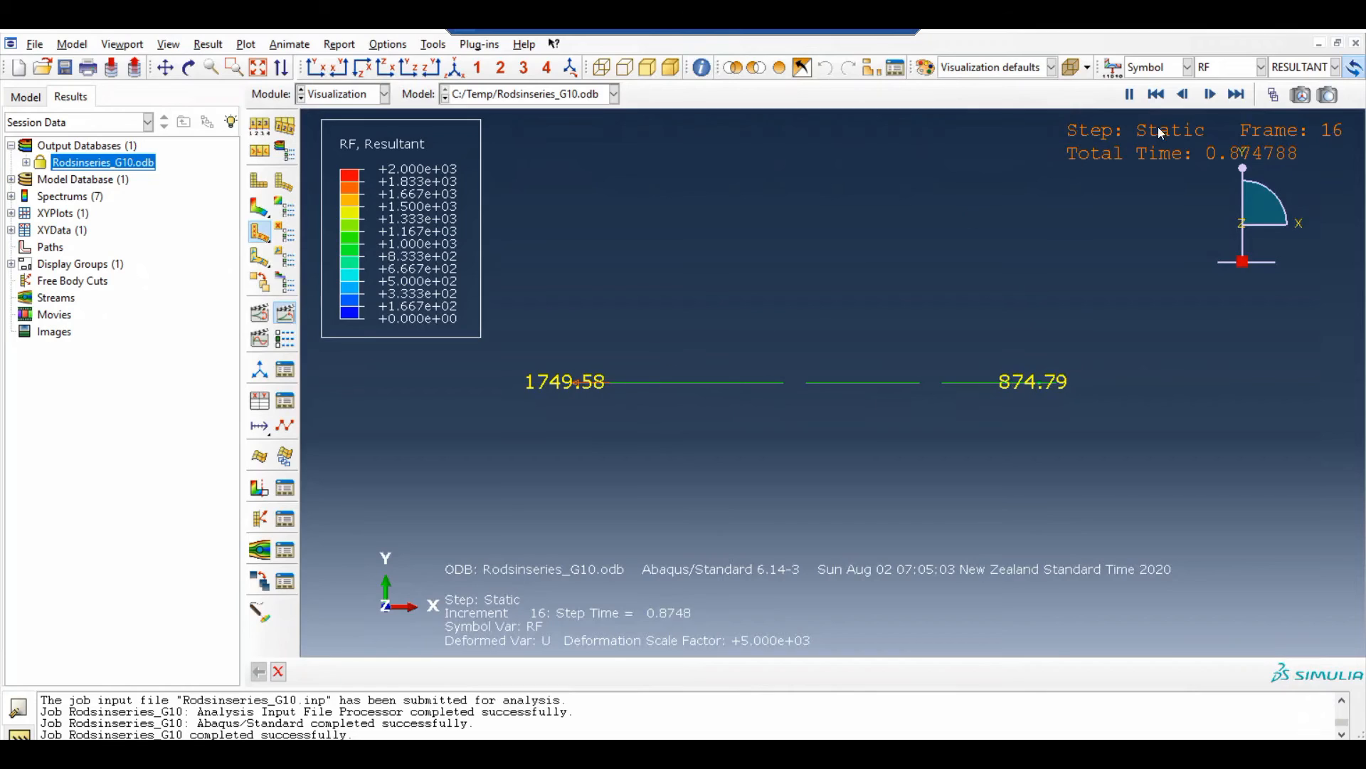
pyautogui.click(1237, 93)
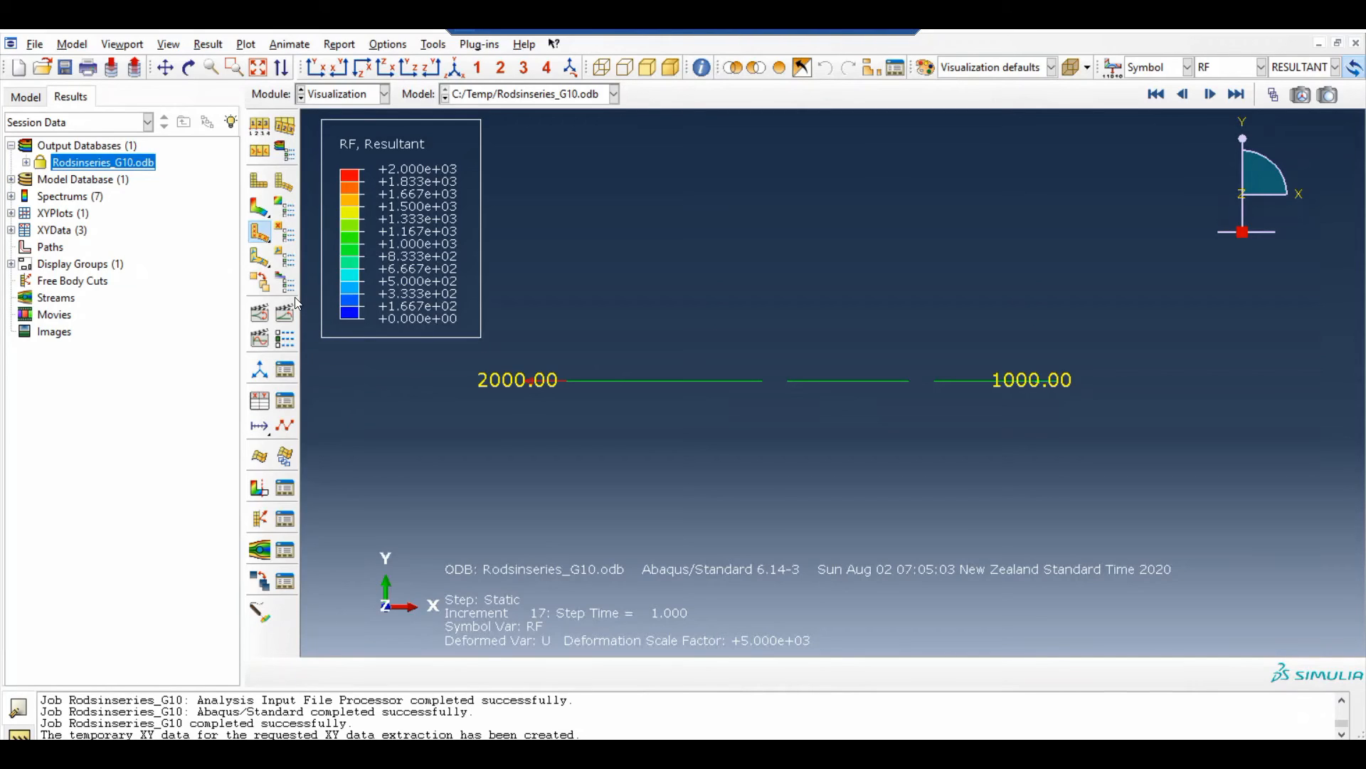
# Start XY data from ODB field output at Unique Nodal position, with RF: Reaction force replacing spatial displacement as the variable
pyautogui.click(260, 404)
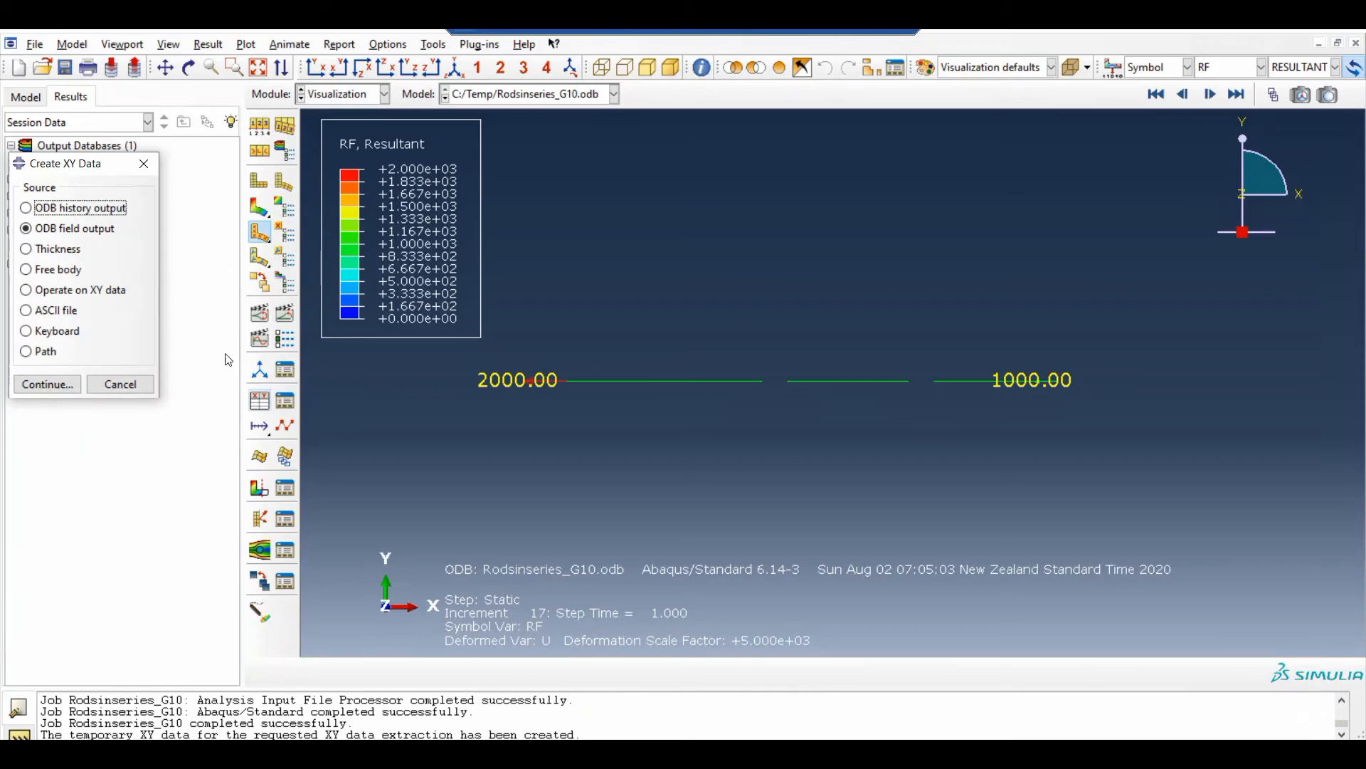
pyautogui.click(48, 384)
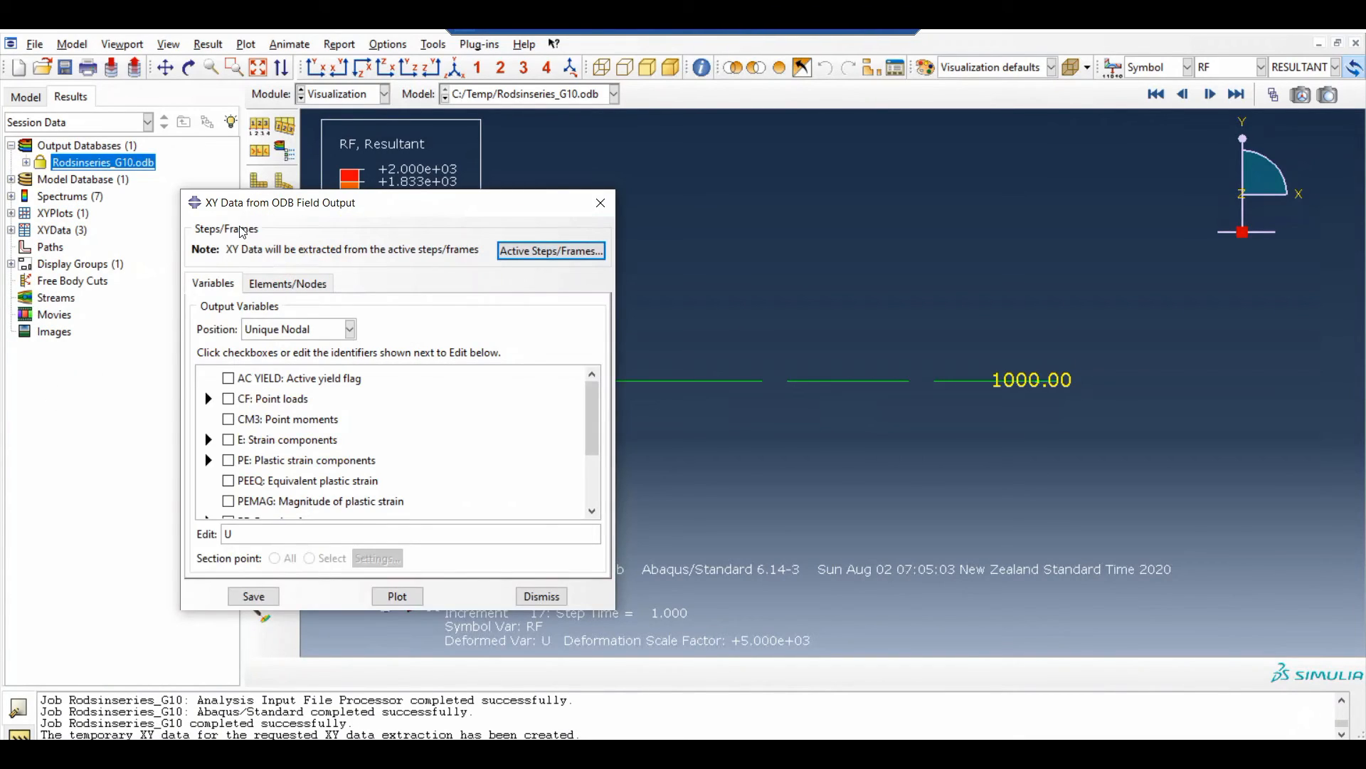
pyautogui.moveTo(250, 199); pyautogui.dragTo(197, 129)
pyautogui.click(296, 259)
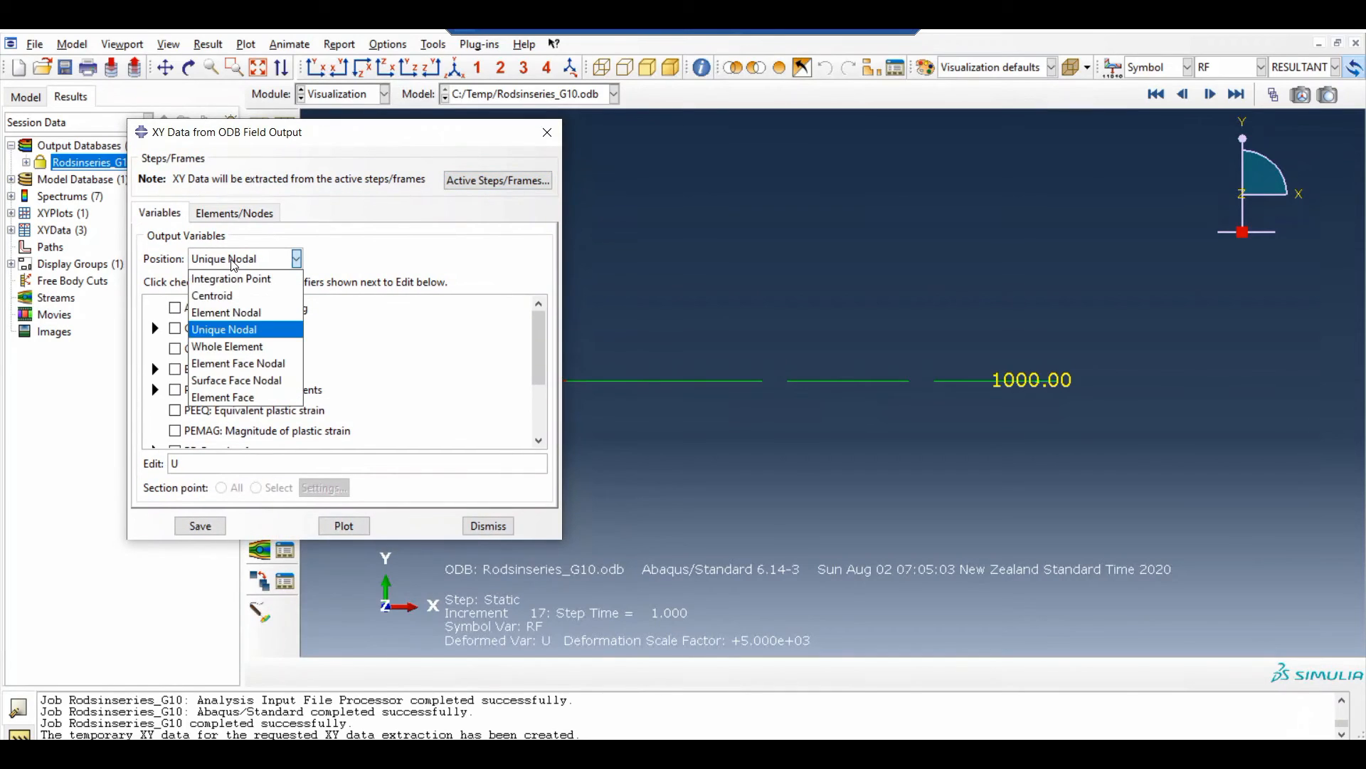
pyautogui.click(224, 329)
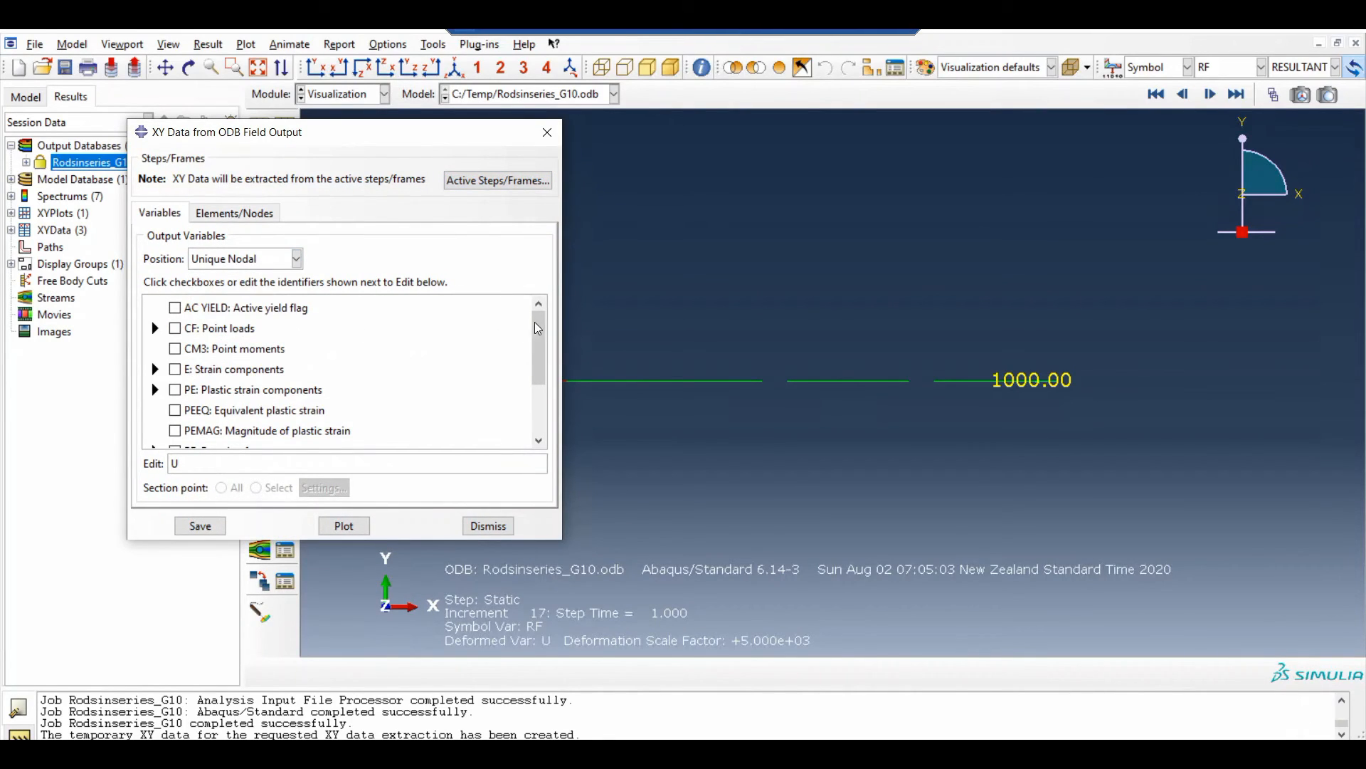
pyautogui.moveTo(538, 329); pyautogui.dragTo(537, 371)
pyautogui.click(178, 430)
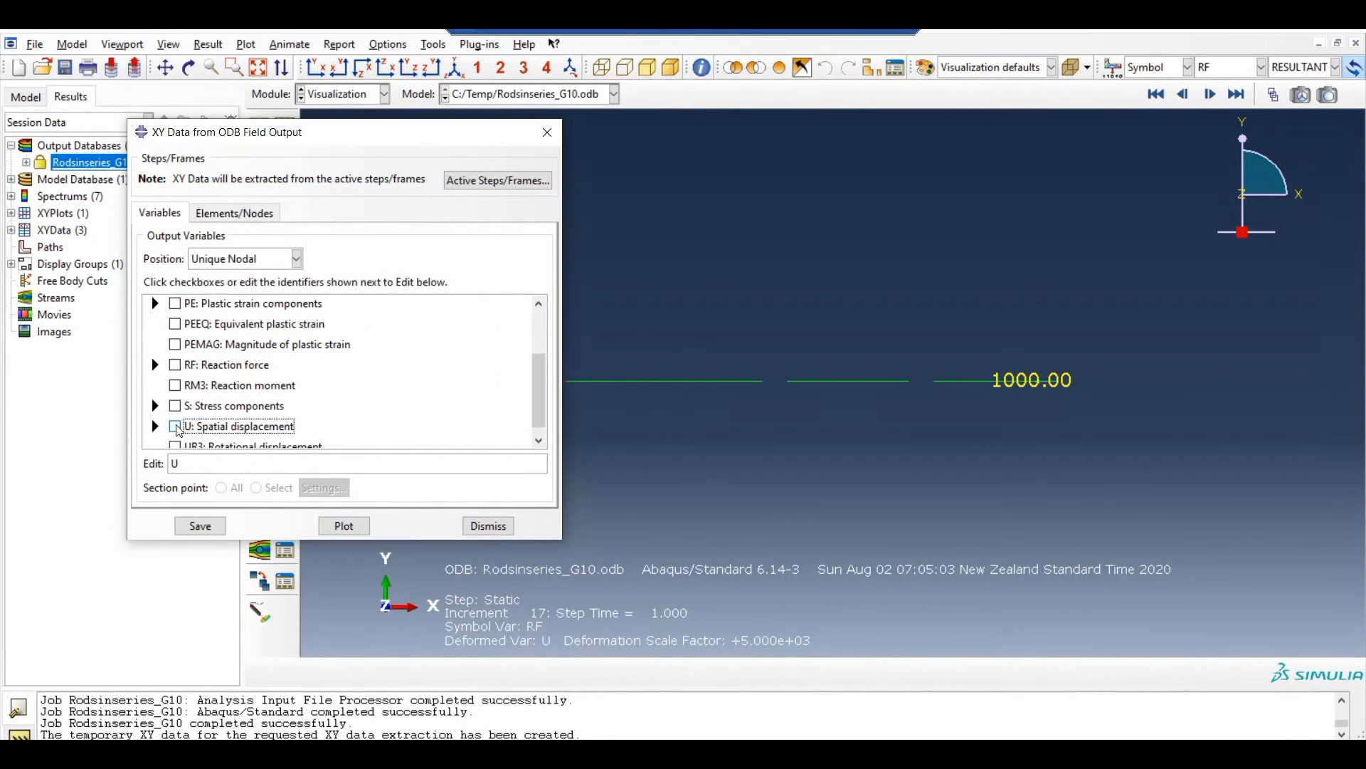
pyautogui.click(155, 426)
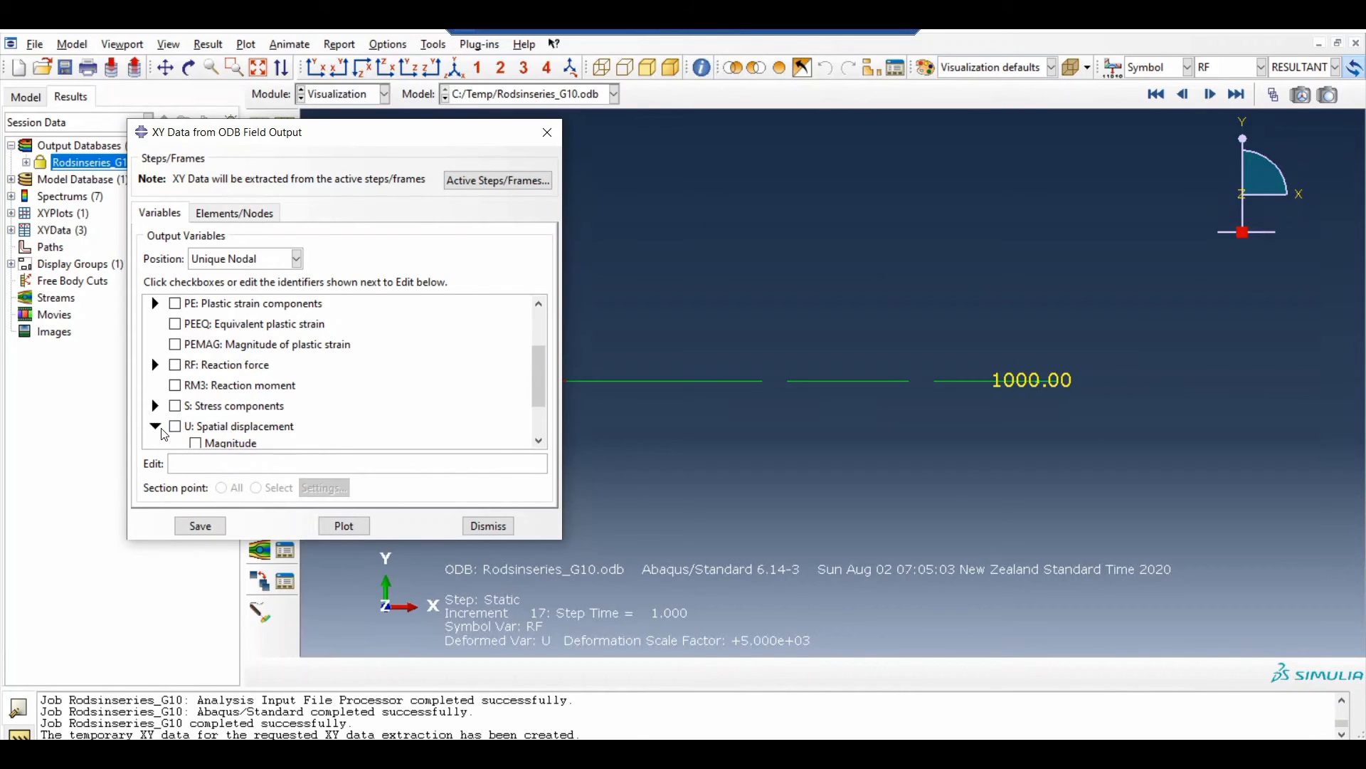
pyautogui.click(175, 365)
# Pick the left end node of the first rod in the viewport and plot its reaction force against time
pyautogui.click(234, 213)
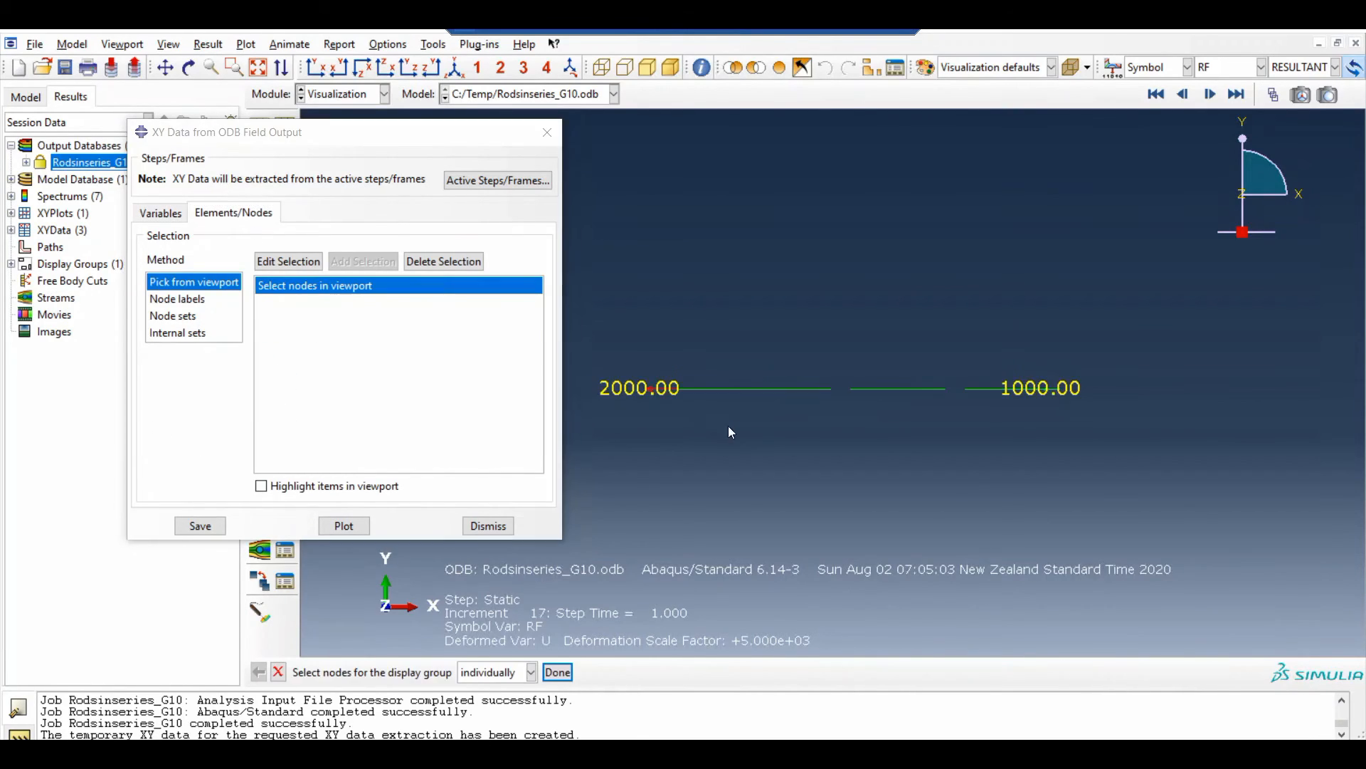
pyautogui.scroll(1, 655, 413)
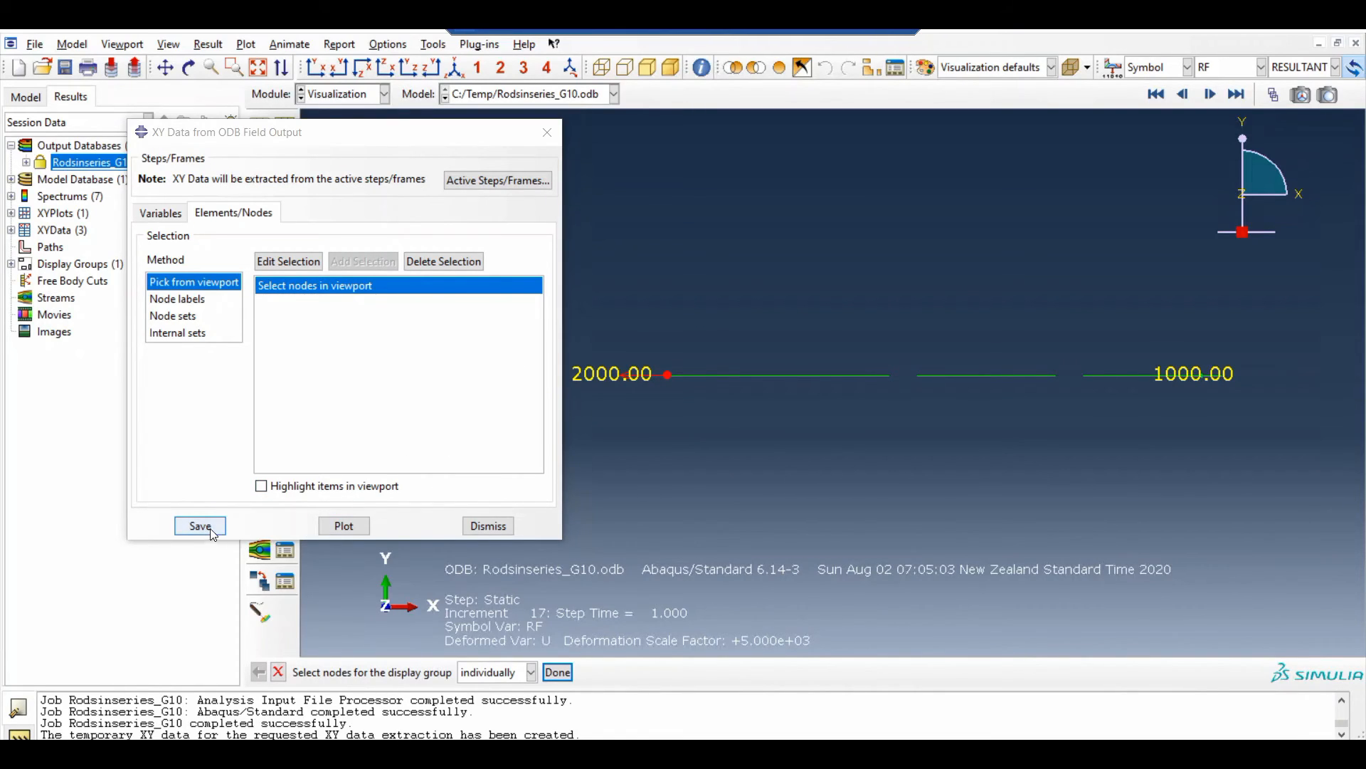
pyautogui.click(343, 525)
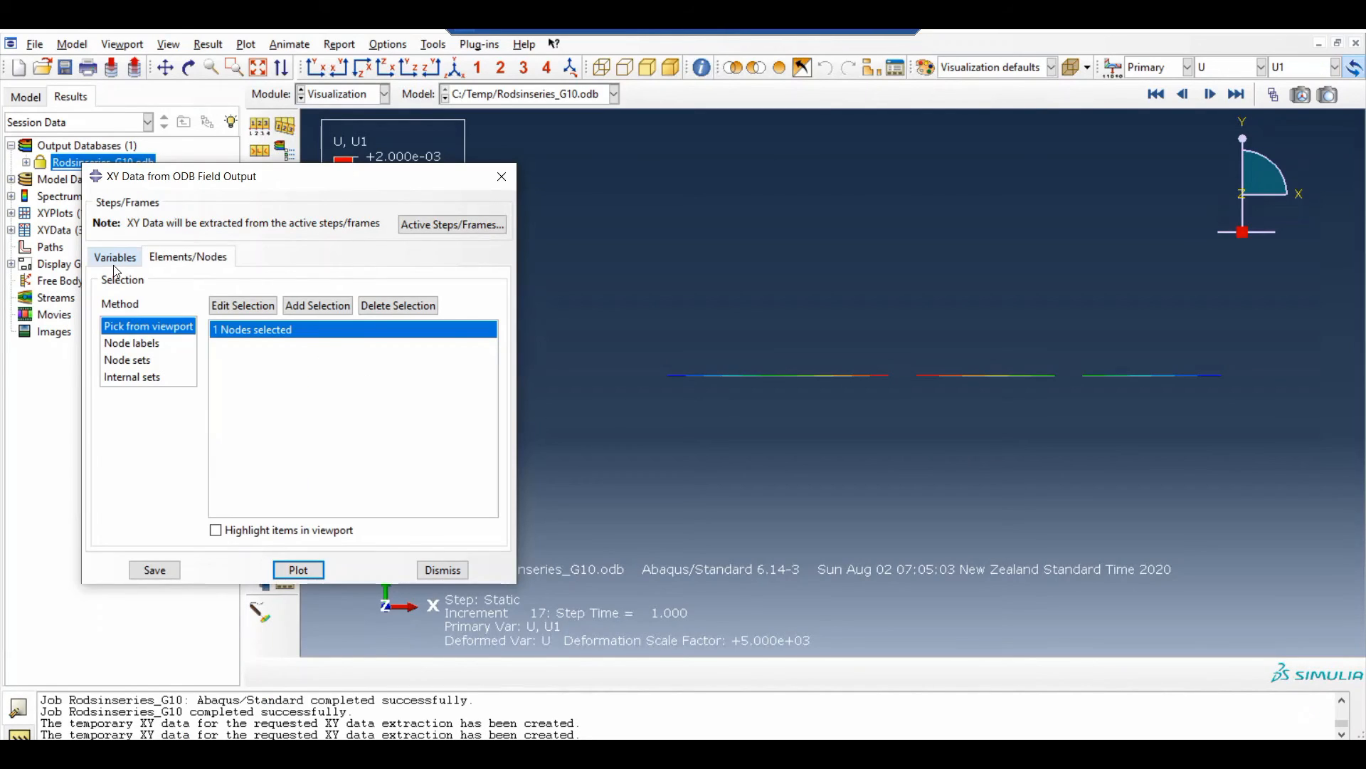
# Replace the node selection with the right end node of the last rod and plot its reaction force against time
pyautogui.click(117, 257)
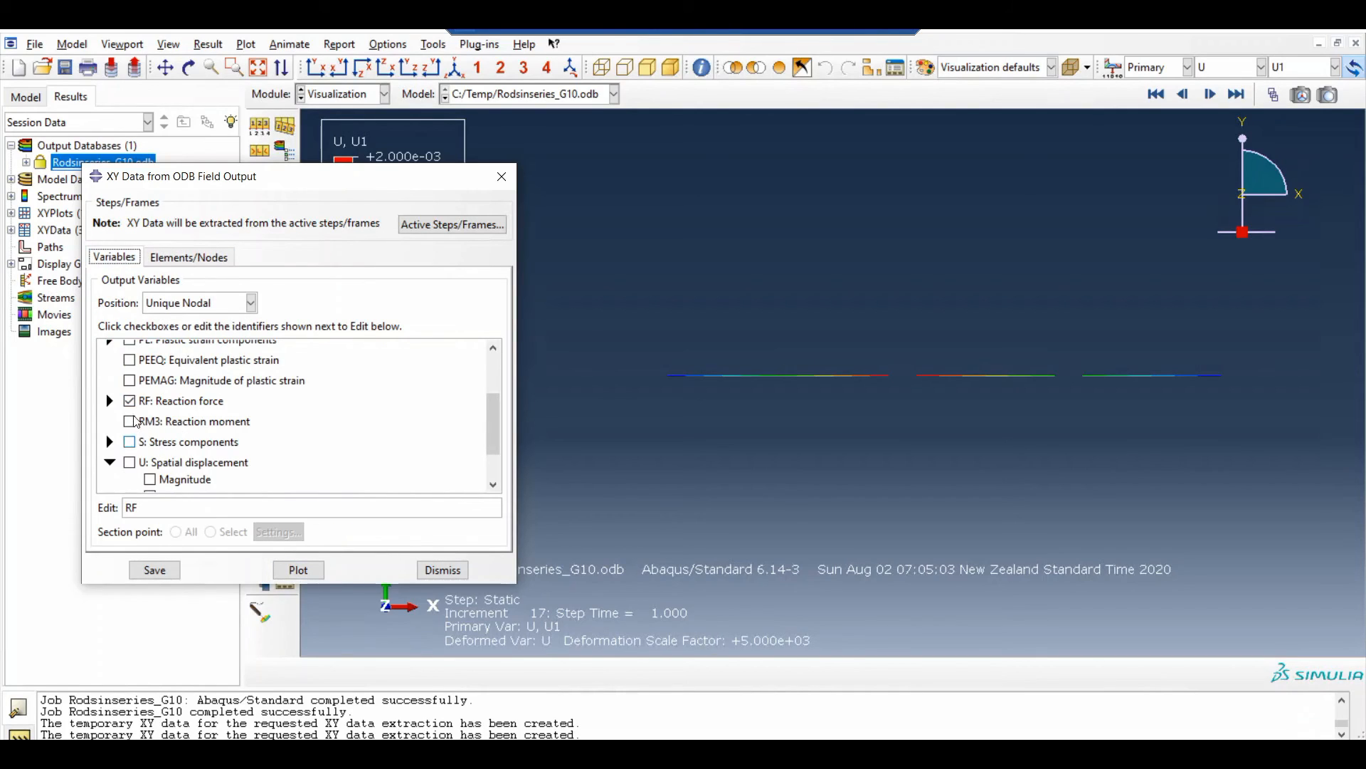
pyautogui.click(188, 256)
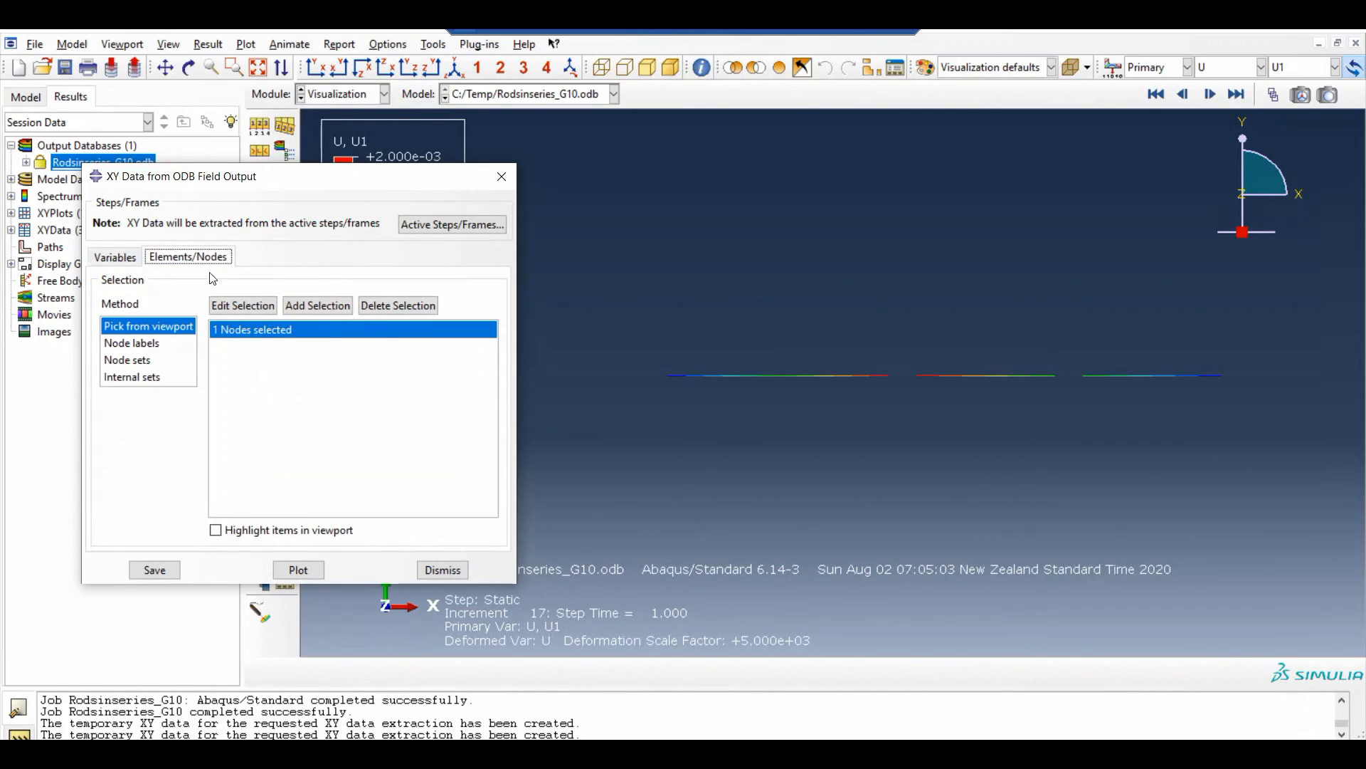
pyautogui.click(243, 307)
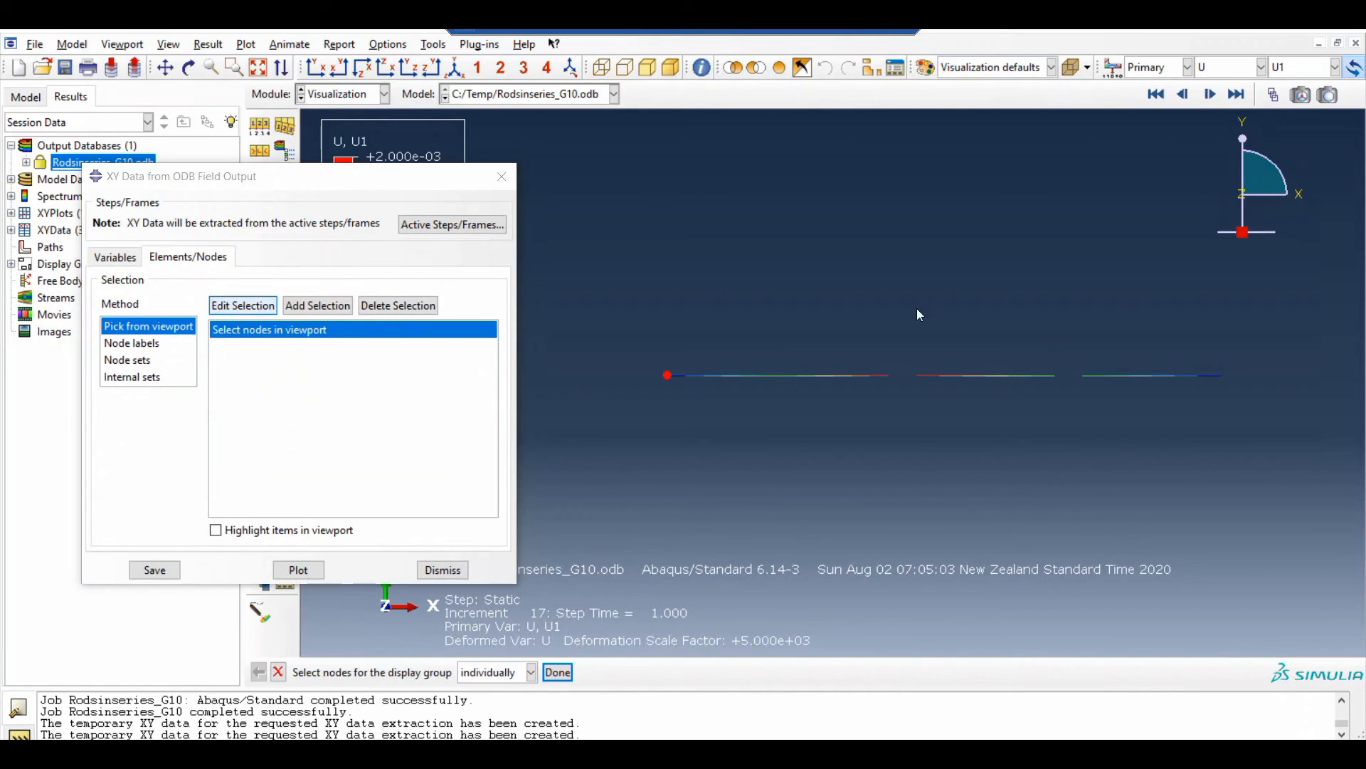
pyautogui.click(1222, 376)
pyautogui.click(308, 572)
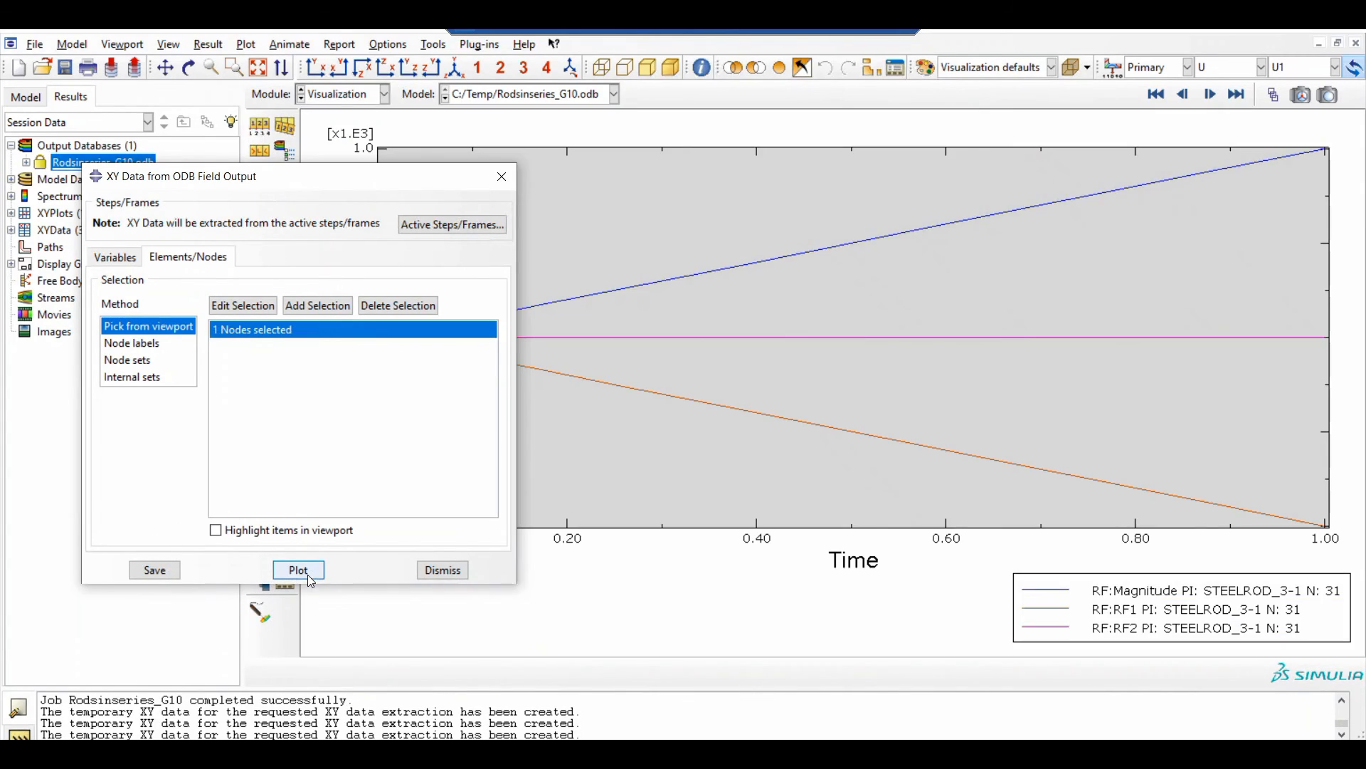
pyautogui.moveTo(348, 178); pyautogui.dragTo(150, 548)
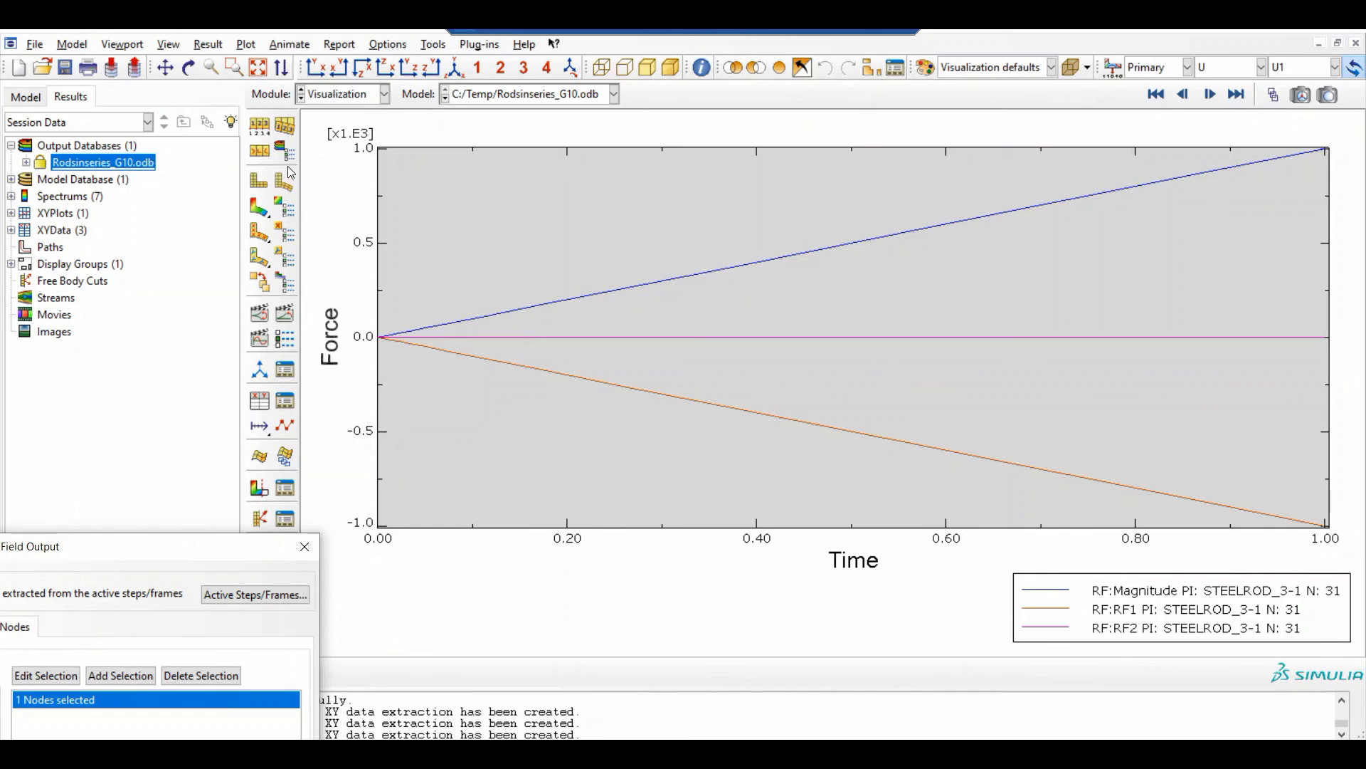
# Return to the contour plot and replace the reaction force with displacement component U1 as the XY data variable
pyautogui.click(262, 206)
pyautogui.moveTo(240, 536); pyautogui.dragTo(557, 219)
pyautogui.click(235, 299)
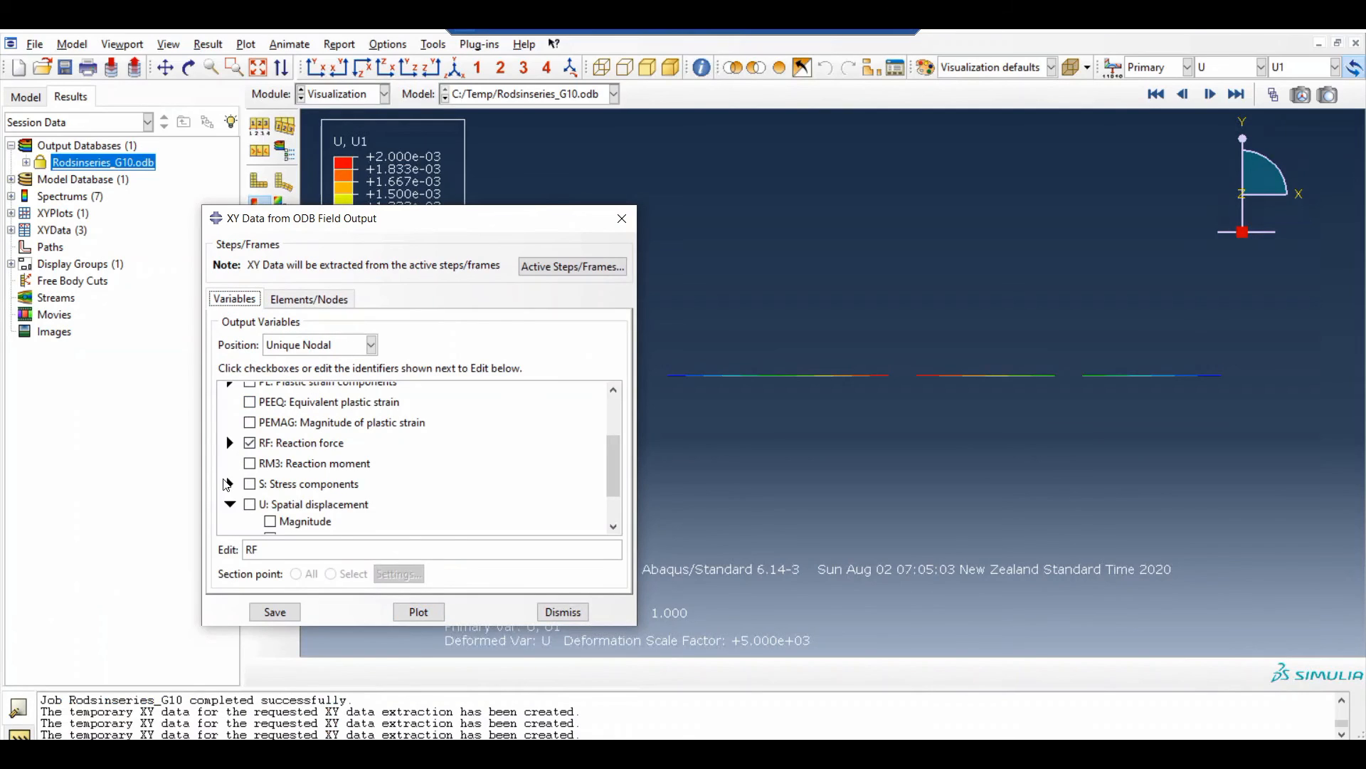
pyautogui.click(249, 444)
pyautogui.scroll(-2, 262, 497)
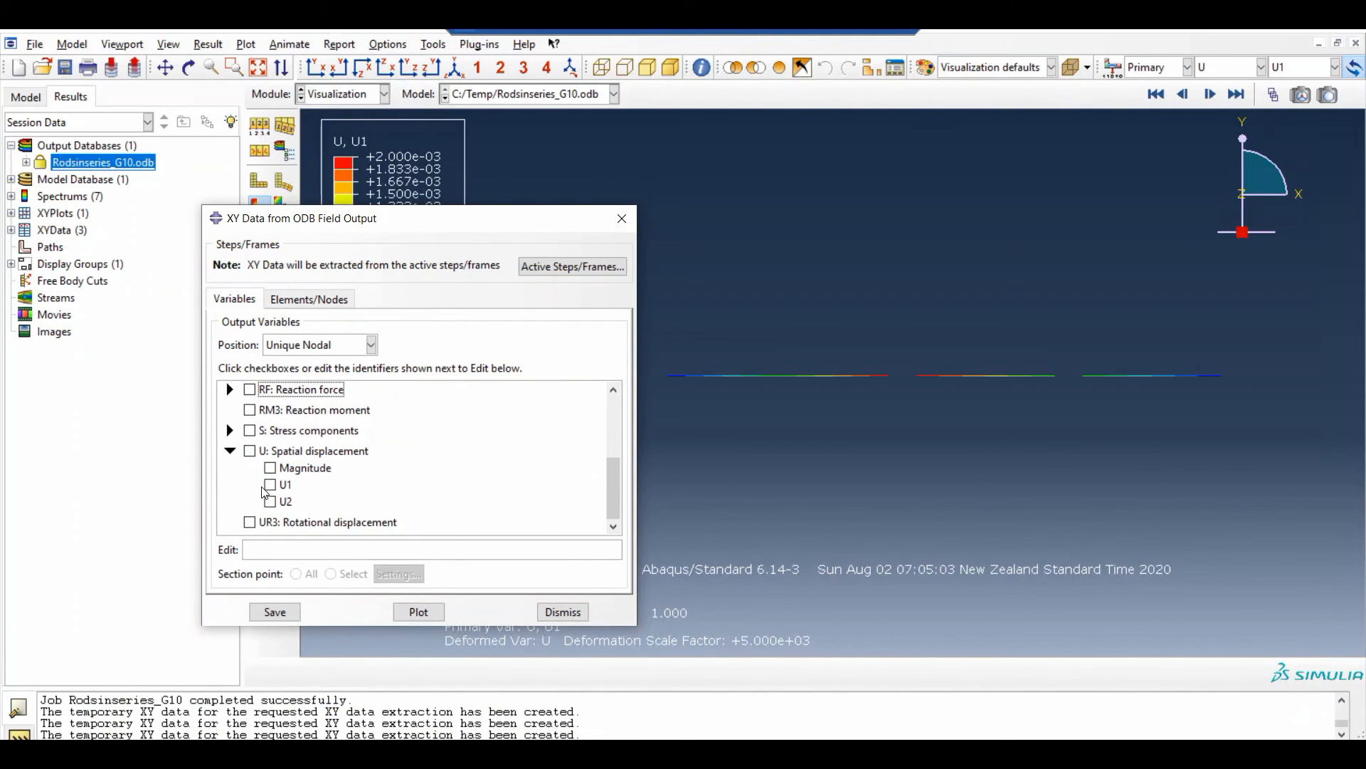
pyautogui.click(271, 485)
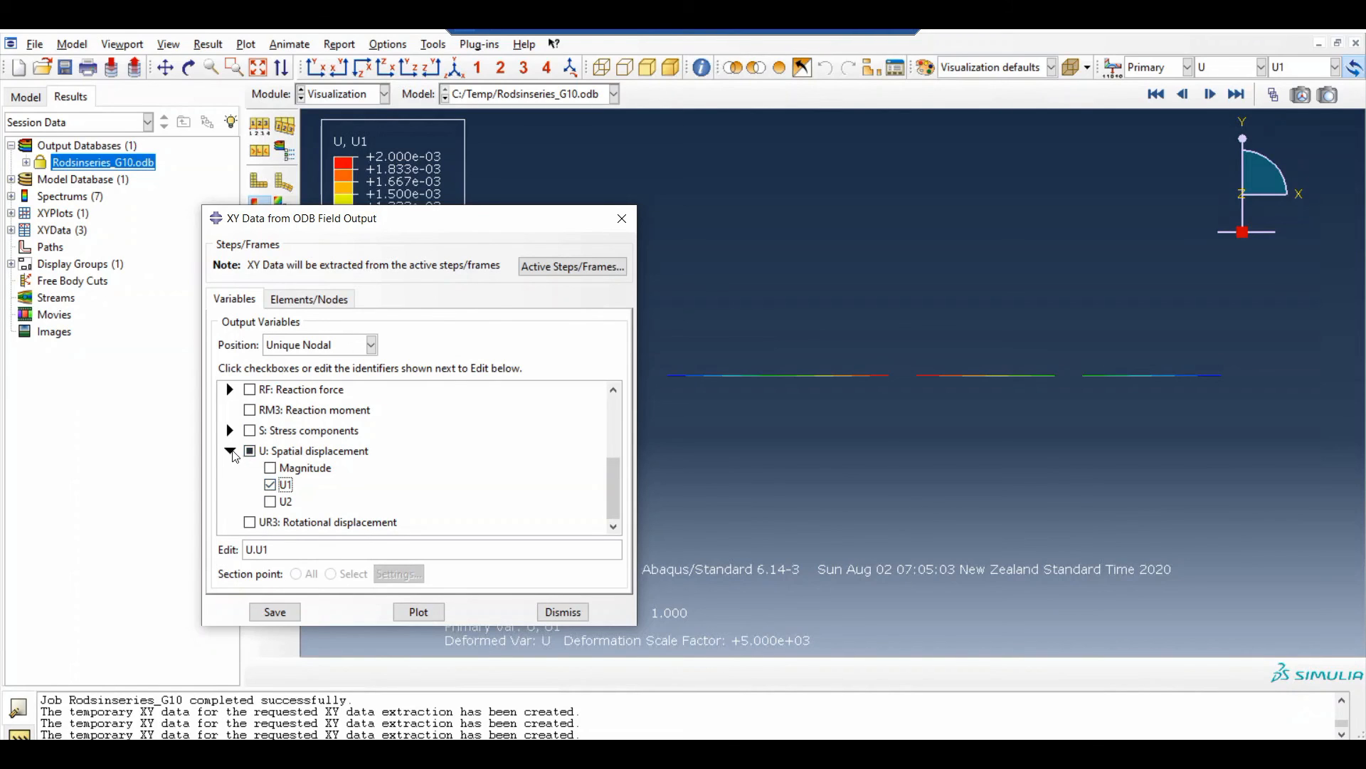
pyautogui.click(230, 451)
pyautogui.click(230, 503)
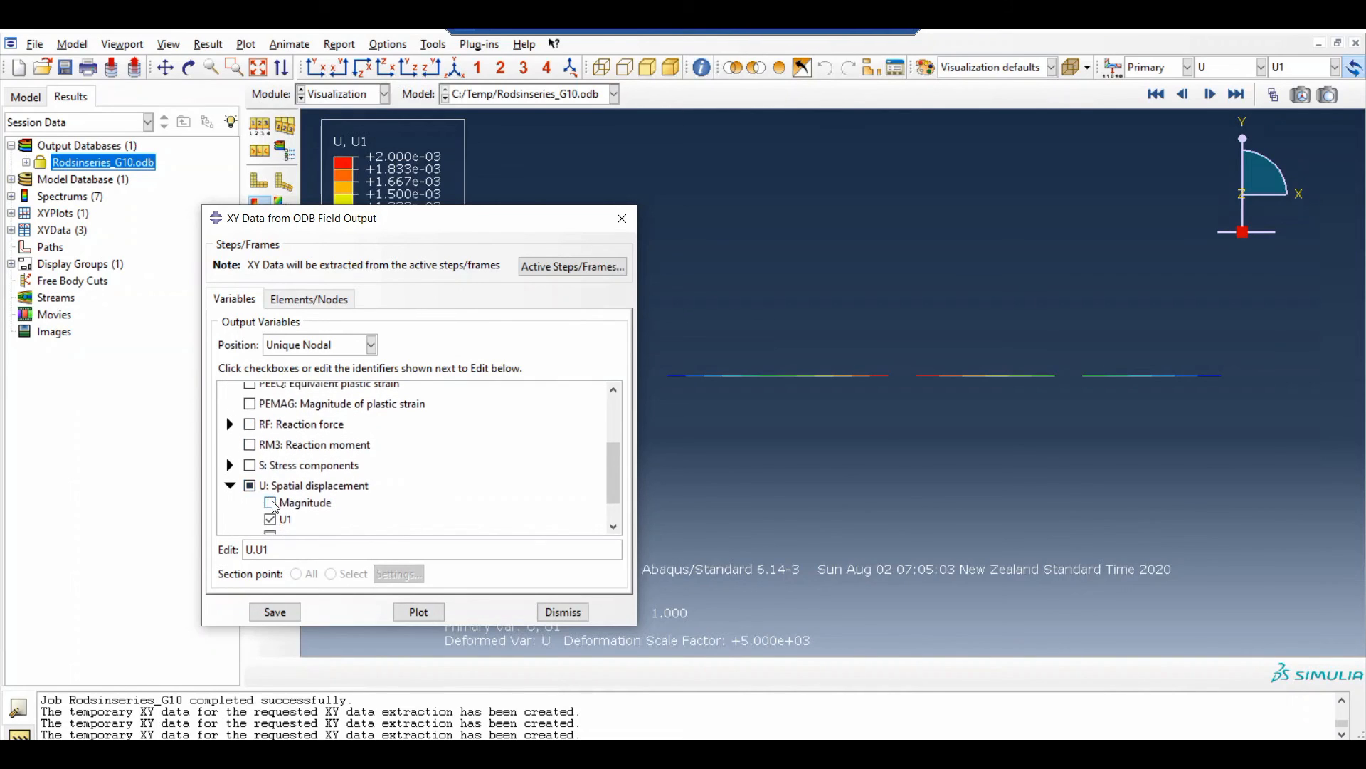
# Replace the node selection with the right end node of the first rod and plot its U1 displacement against time
pyautogui.click(299, 299)
pyautogui.moveTo(285, 218); pyautogui.dragTo(133, 187)
pyautogui.click(158, 261)
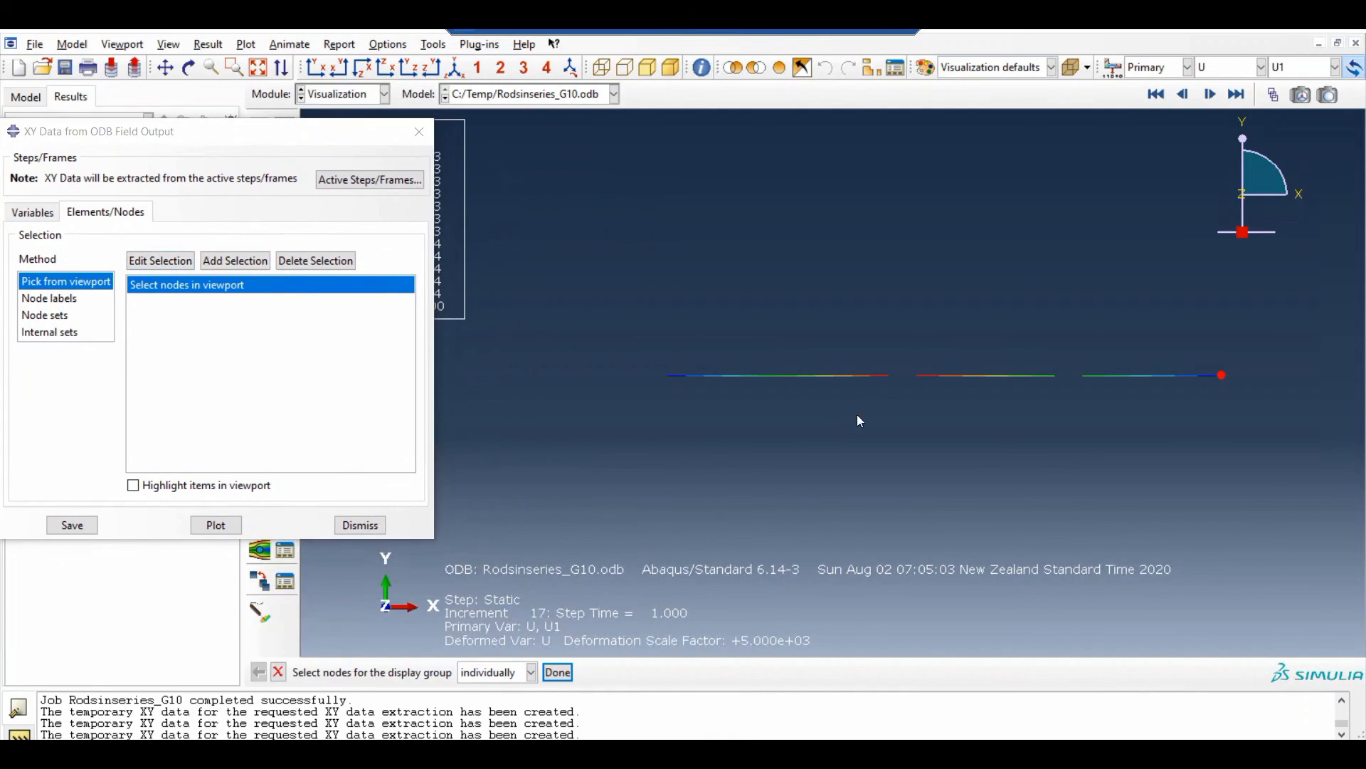
pyautogui.click(888, 375)
pyautogui.click(229, 527)
pyautogui.moveTo(298, 122); pyautogui.dragTo(201, 417)
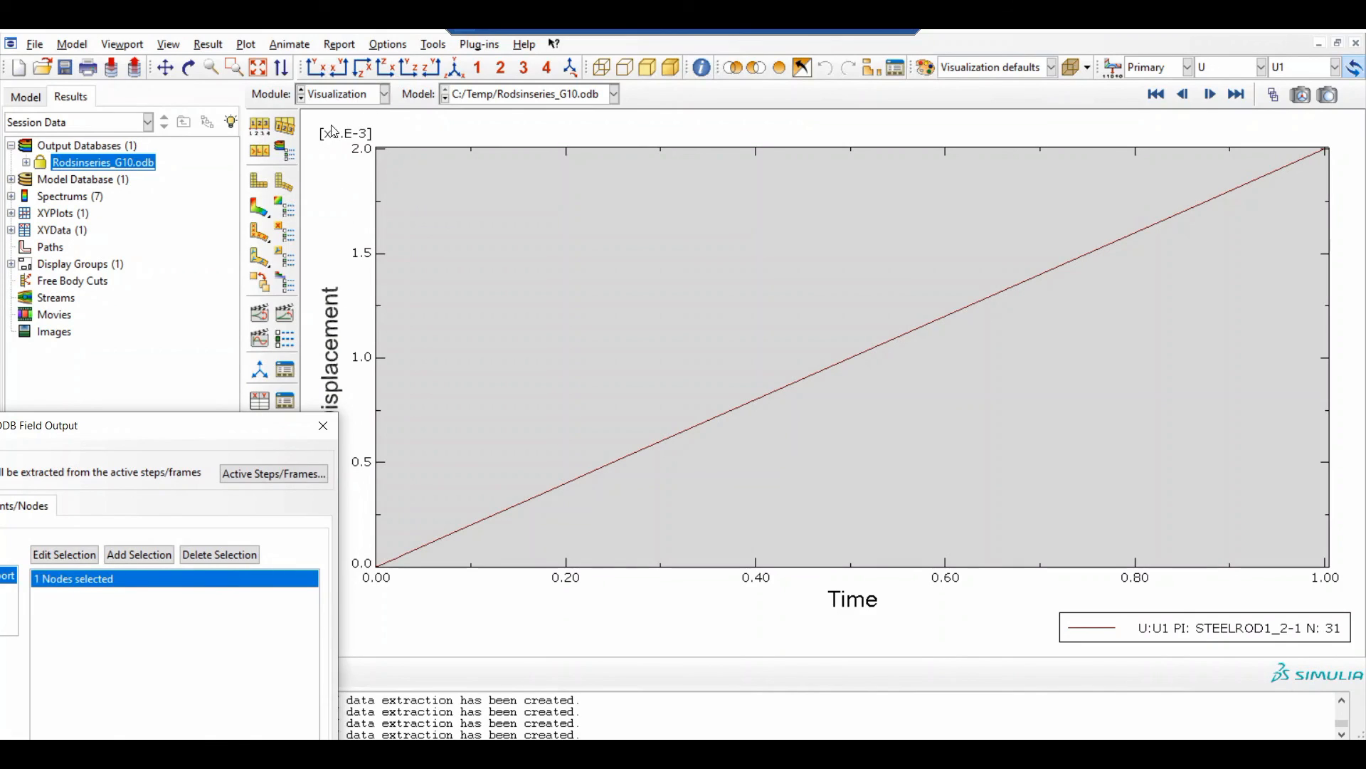
pyautogui.moveTo(283, 422); pyautogui.dragTo(366, 188)
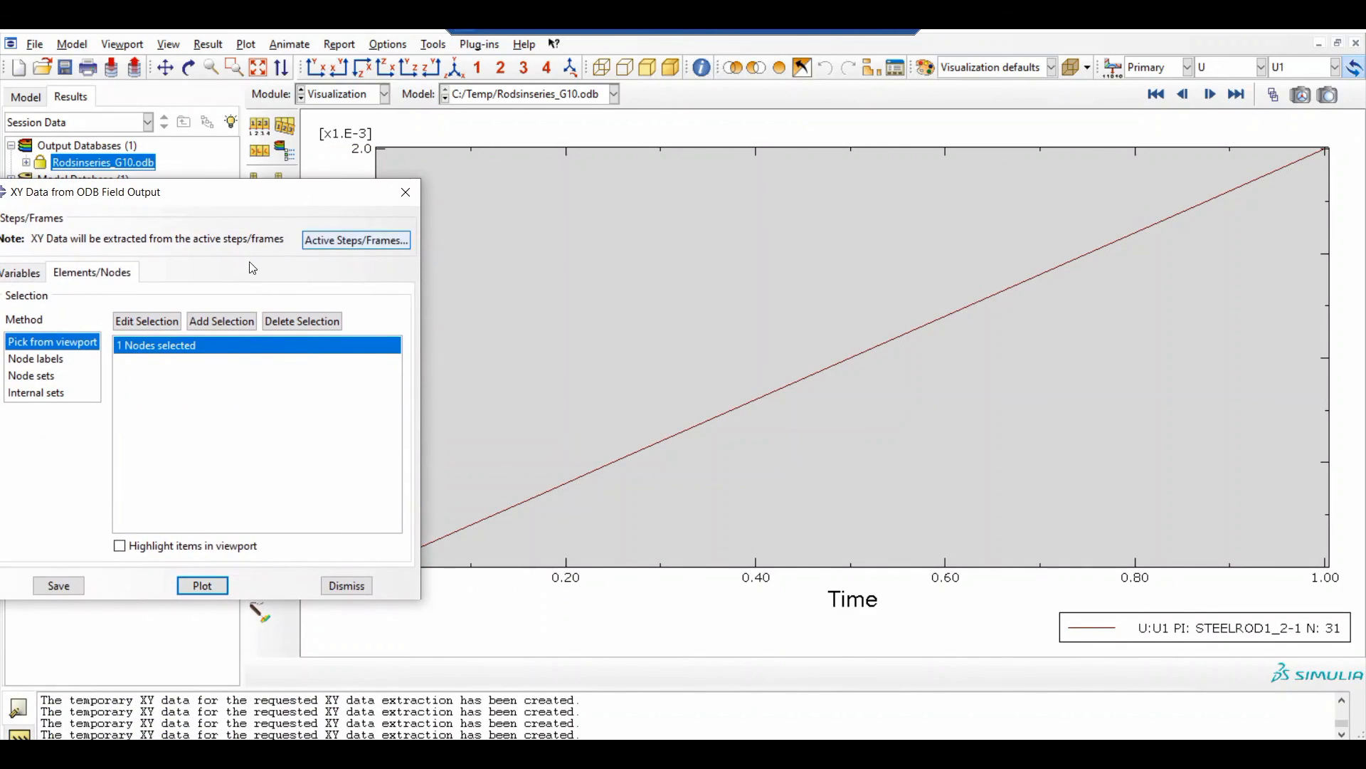
# Add the right end node of the middle rod as a second XY data node selection, with selected items highlighted in the viewport
pyautogui.moveTo(200, 201); pyautogui.dragTo(434, 82)
pyautogui.click(259, 182)
pyautogui.click(203, 482)
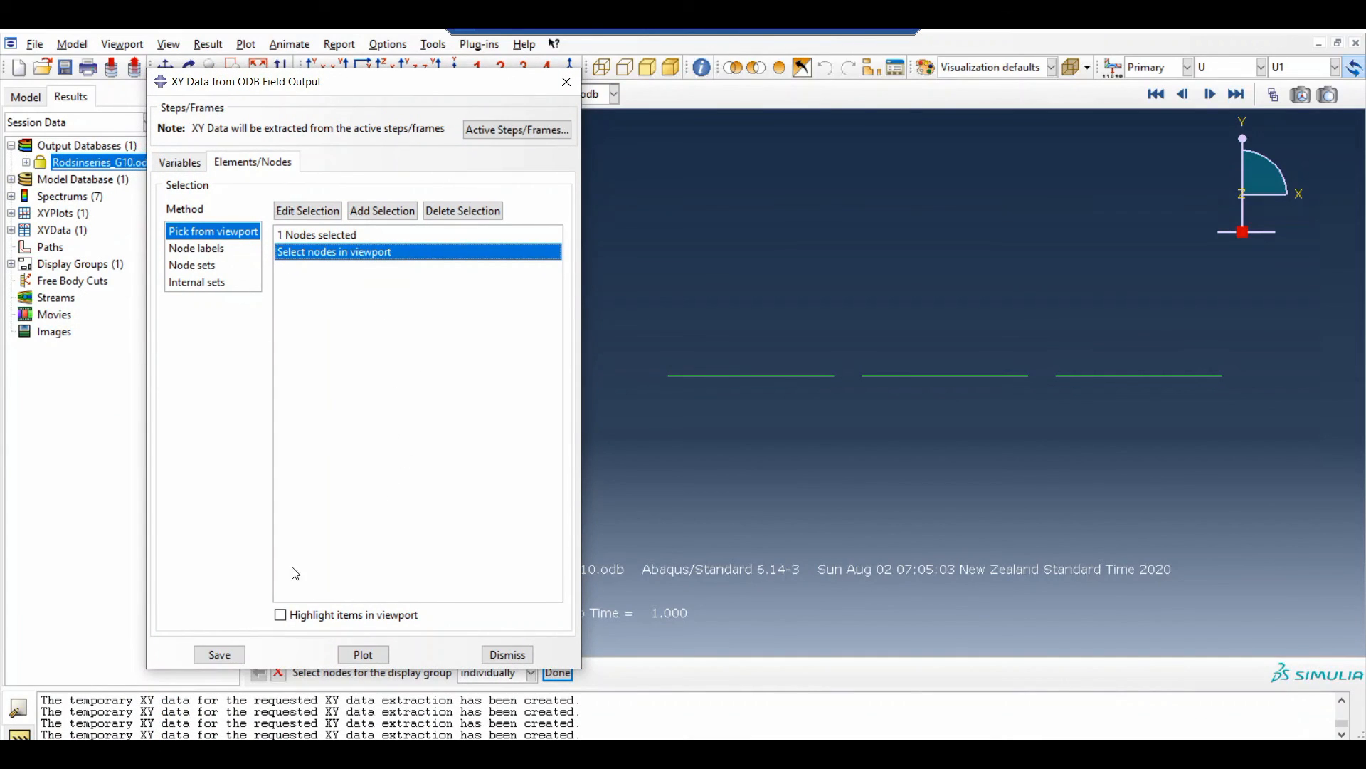
pyautogui.click(315, 616)
pyautogui.doubleClick(341, 257)
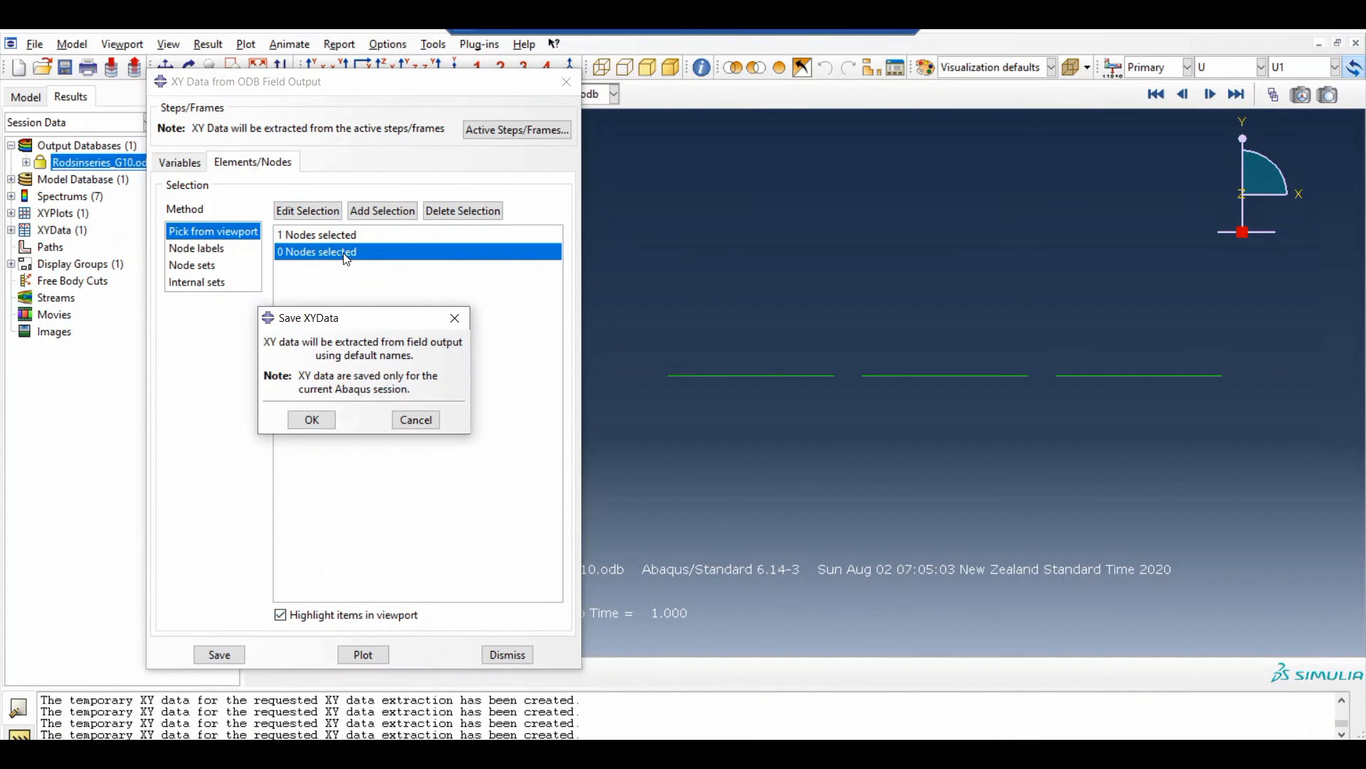
pyautogui.click(311, 420)
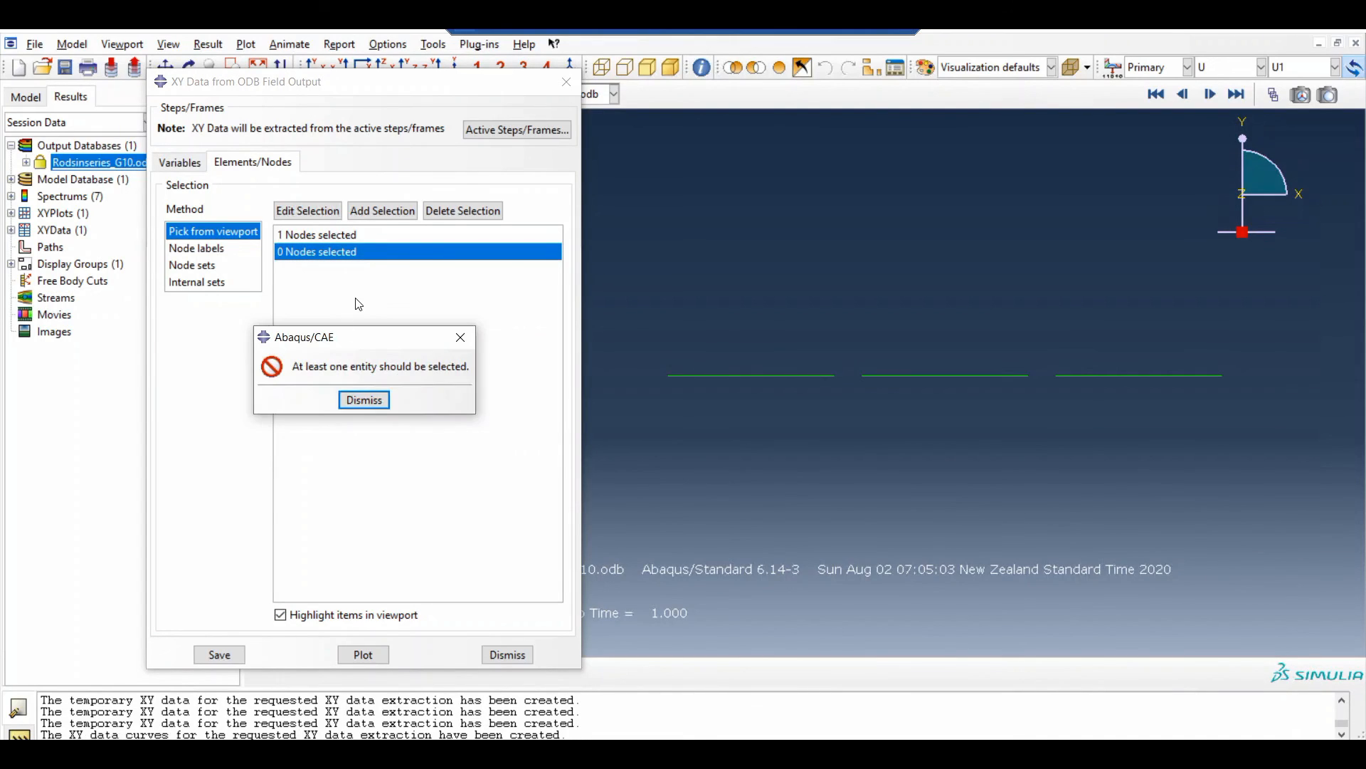
pyautogui.click(460, 337)
pyautogui.click(1027, 375)
pyautogui.click(382, 211)
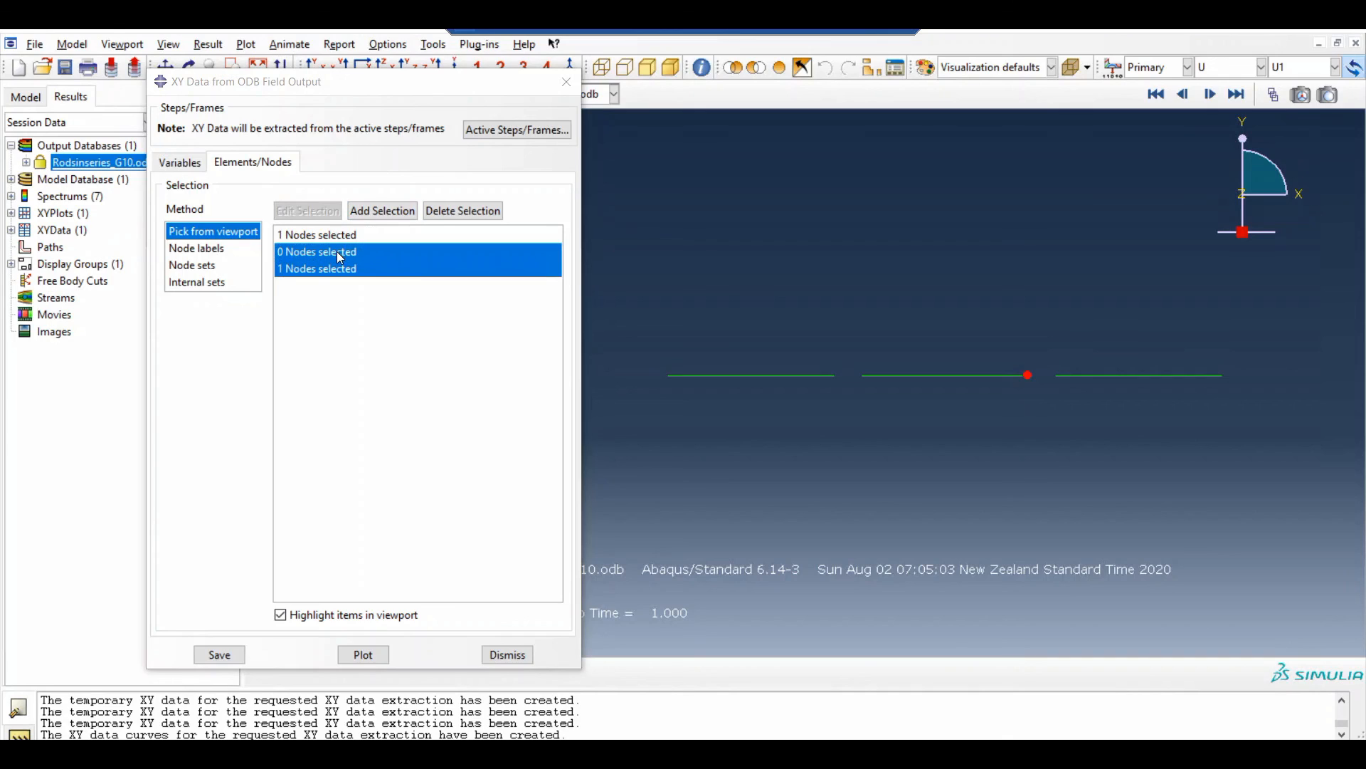
# Delete the empty node selection and plot the U1 displacement of both picked nodes against time in one graph
pyautogui.click(433, 214)
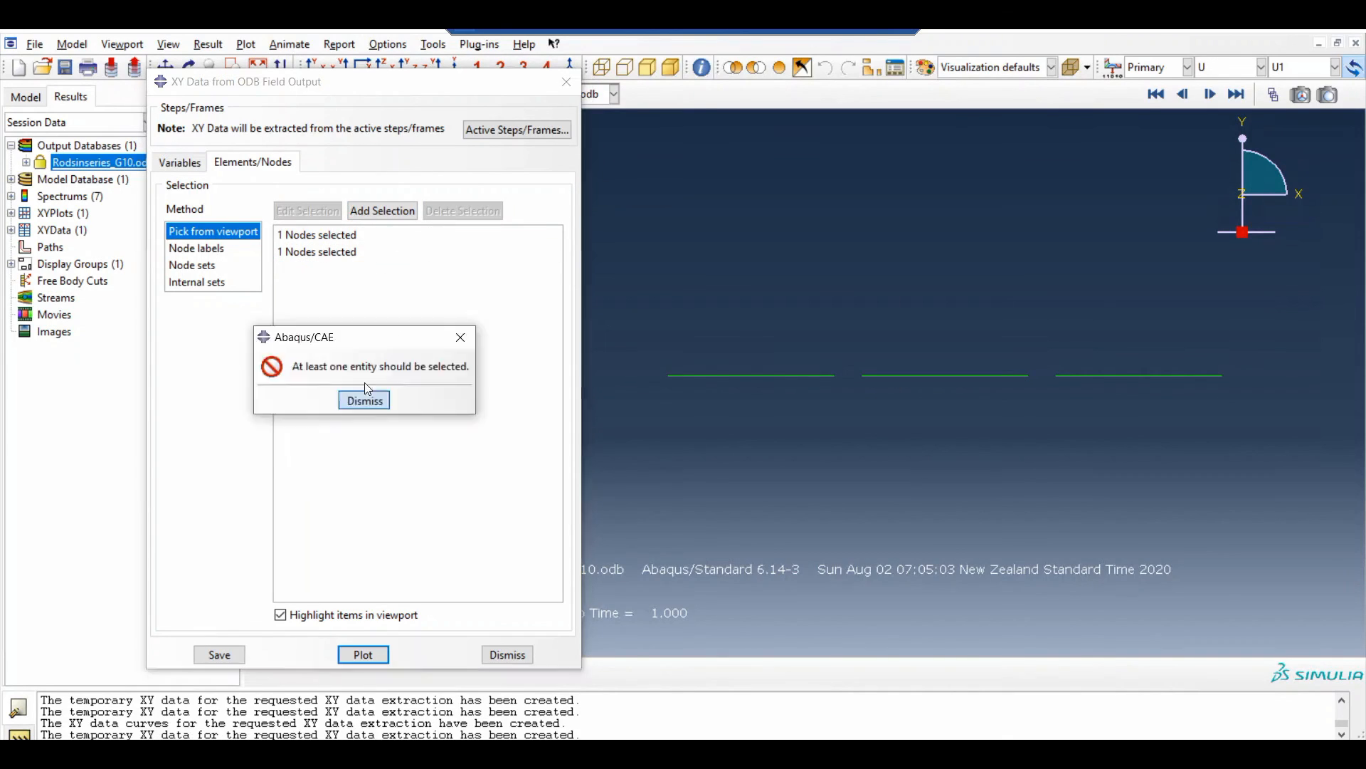
pyautogui.click(306, 234)
pyautogui.keyDown('shift'); pyautogui.click(309, 252); pyautogui.keyUp('shift')
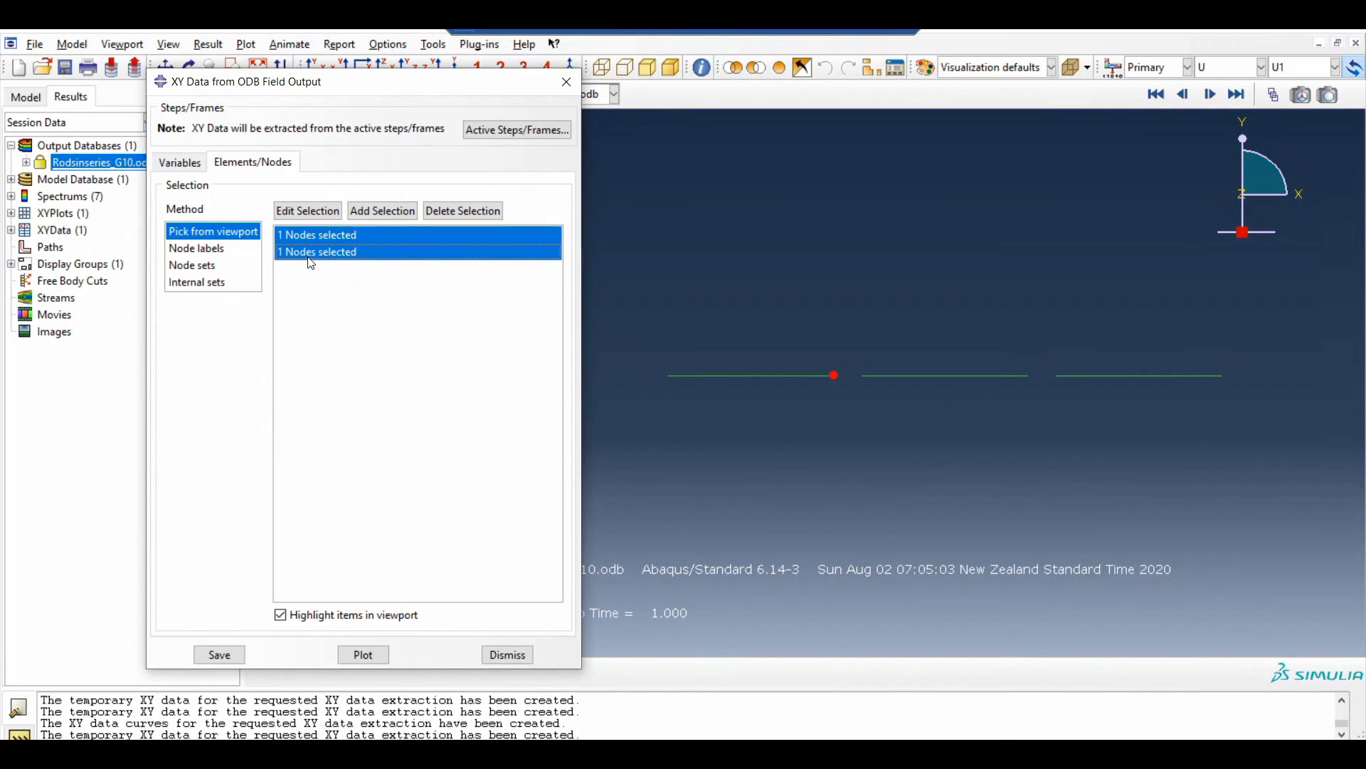
pyautogui.click(363, 655)
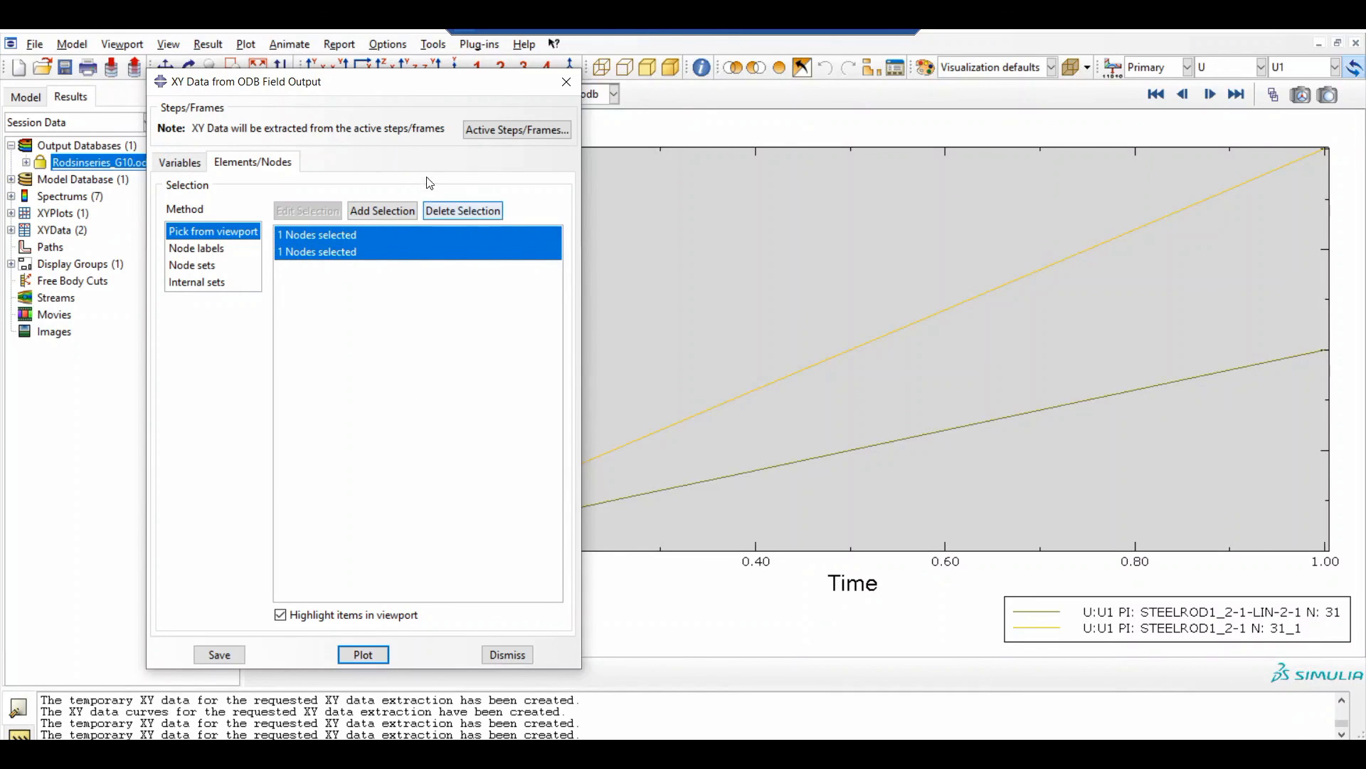
# Return from the XY graph to the U1 contour plot of the rods and close the XY data extraction dialog
pyautogui.moveTo(367, 84); pyautogui.dragTo(0, 109)
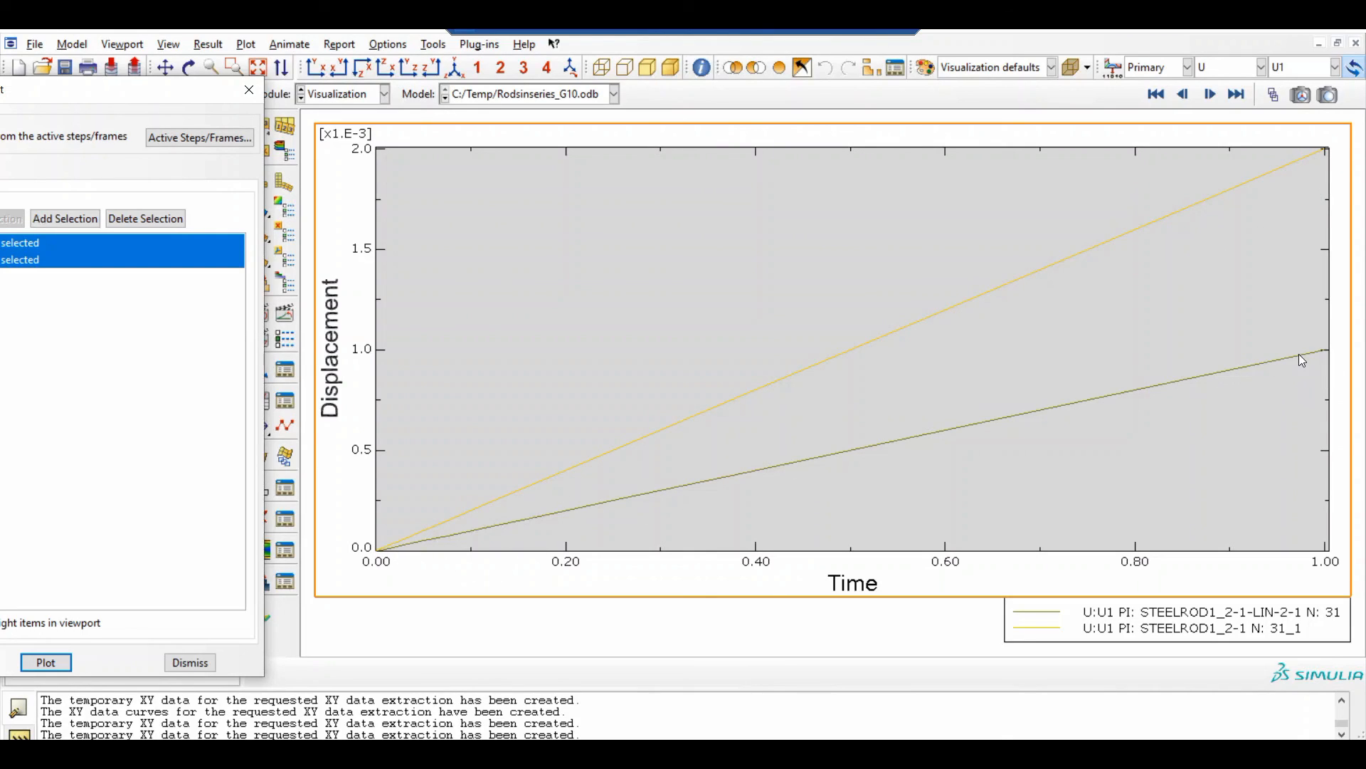
pyautogui.click(269, 186)
pyautogui.click(244, 89)
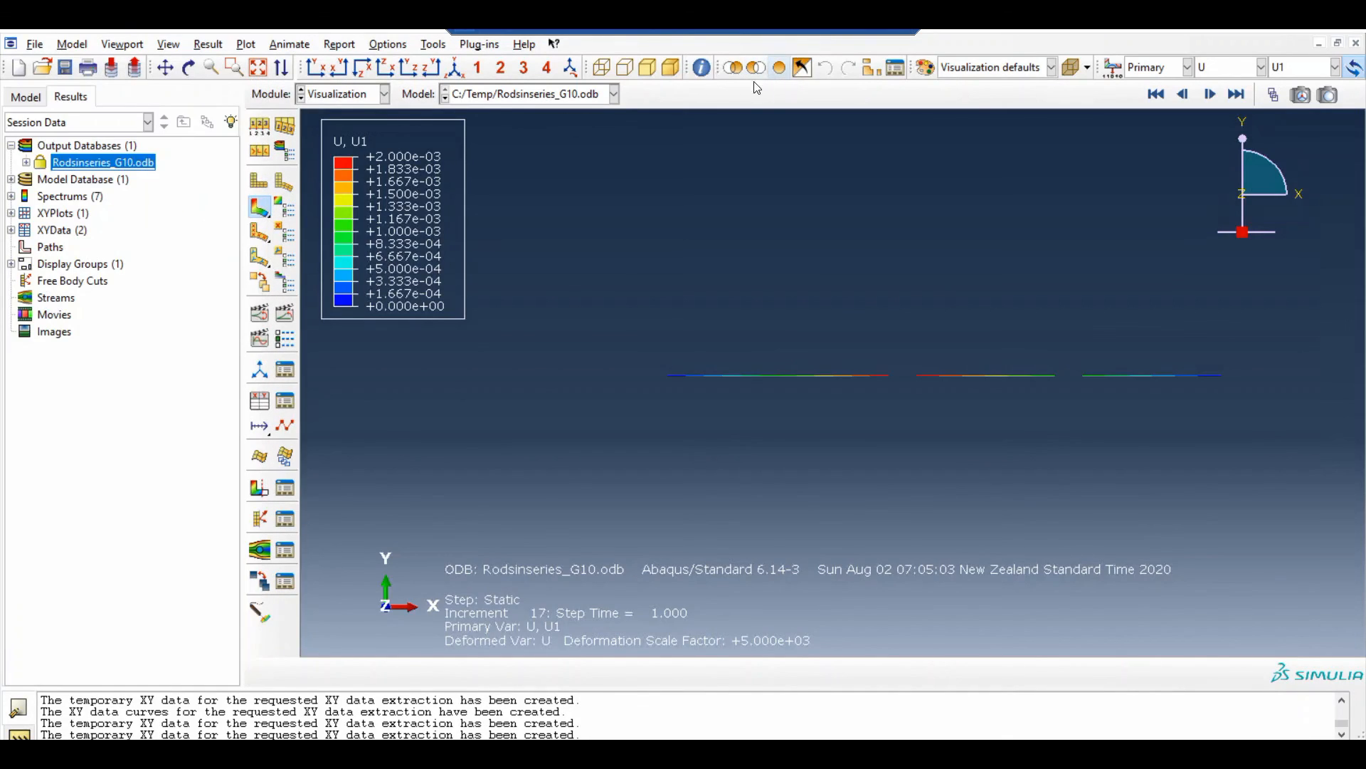
# Animate the time history of the reaction force symbol plot in isometric view, and switch to the RF magnitude contour plot
pyautogui.click(454, 67)
pyautogui.click(259, 232)
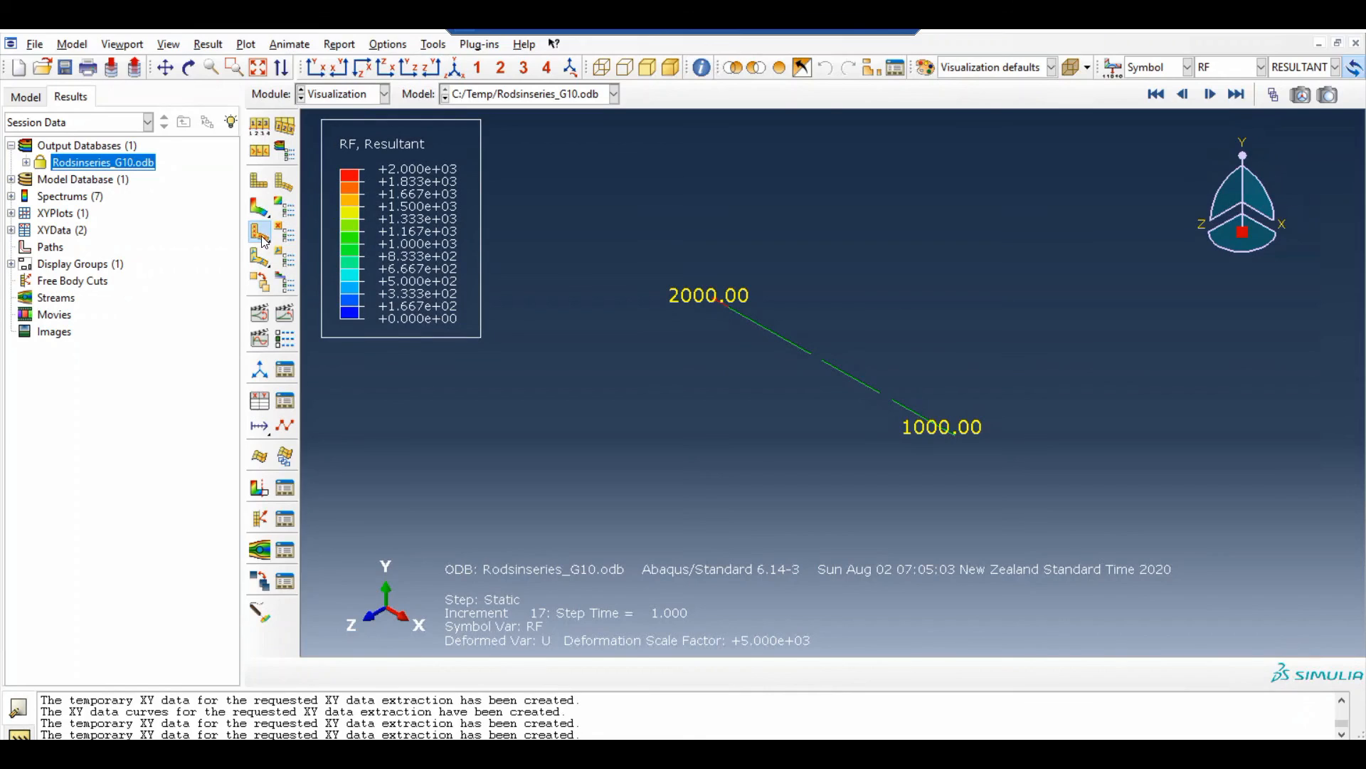
pyautogui.click(285, 313)
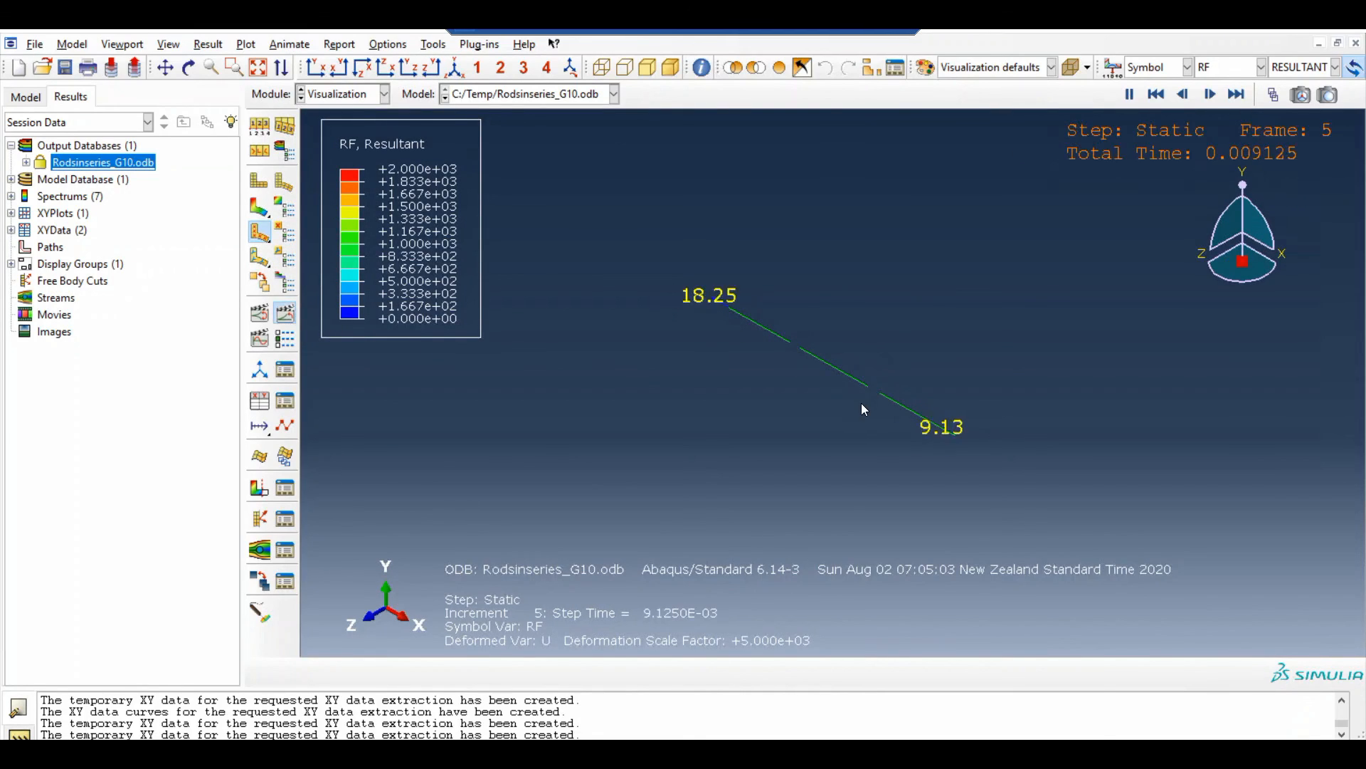
pyautogui.click(1261, 67)
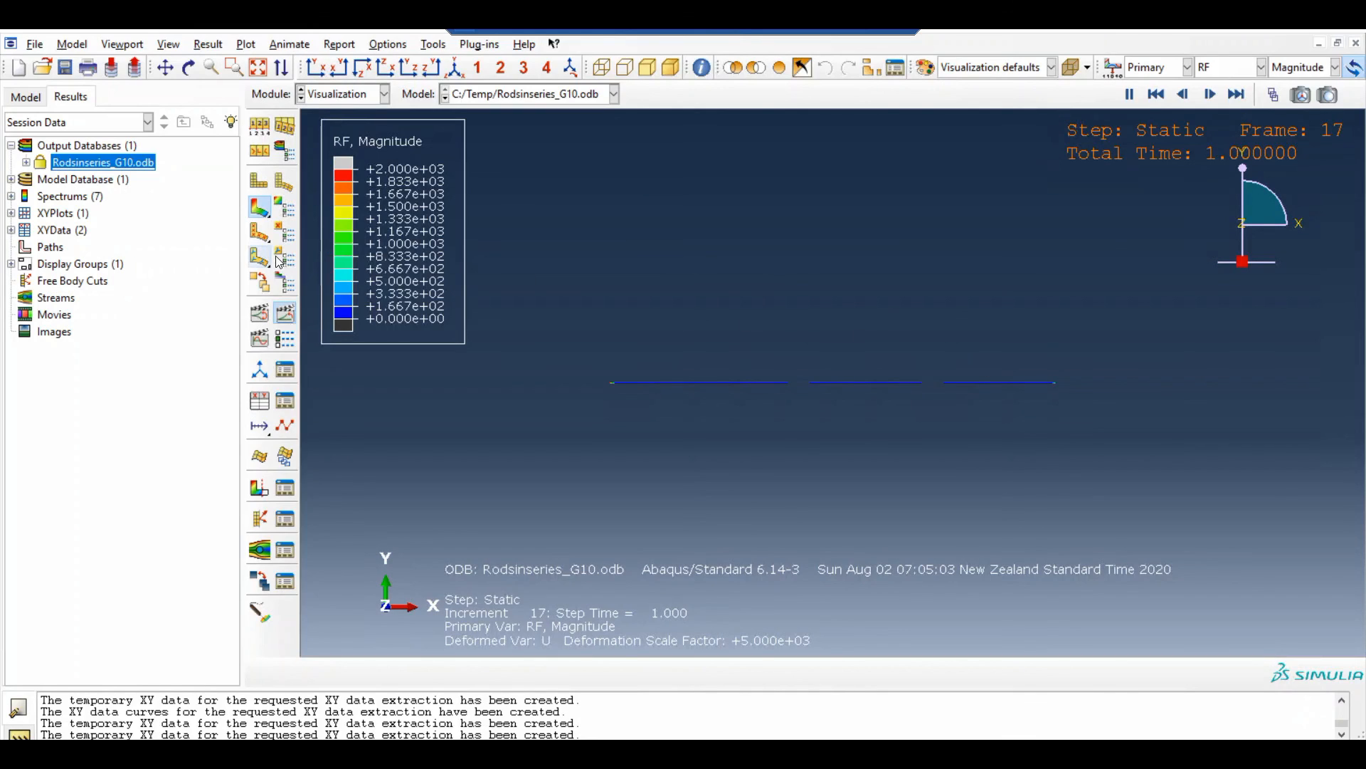